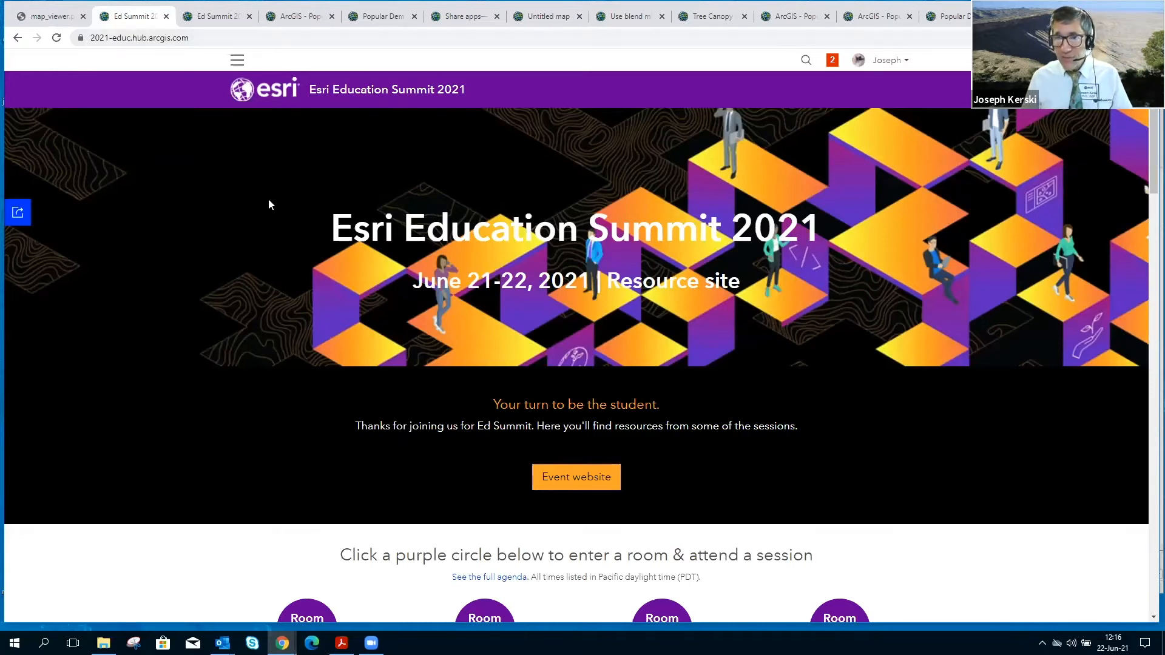
- Open the Demographics map in Map Viewer Classic from the summit's new Map Viewer session page, declining the switch to the new viewer
{"action": "left_click", "coordinate": [215, 16]}
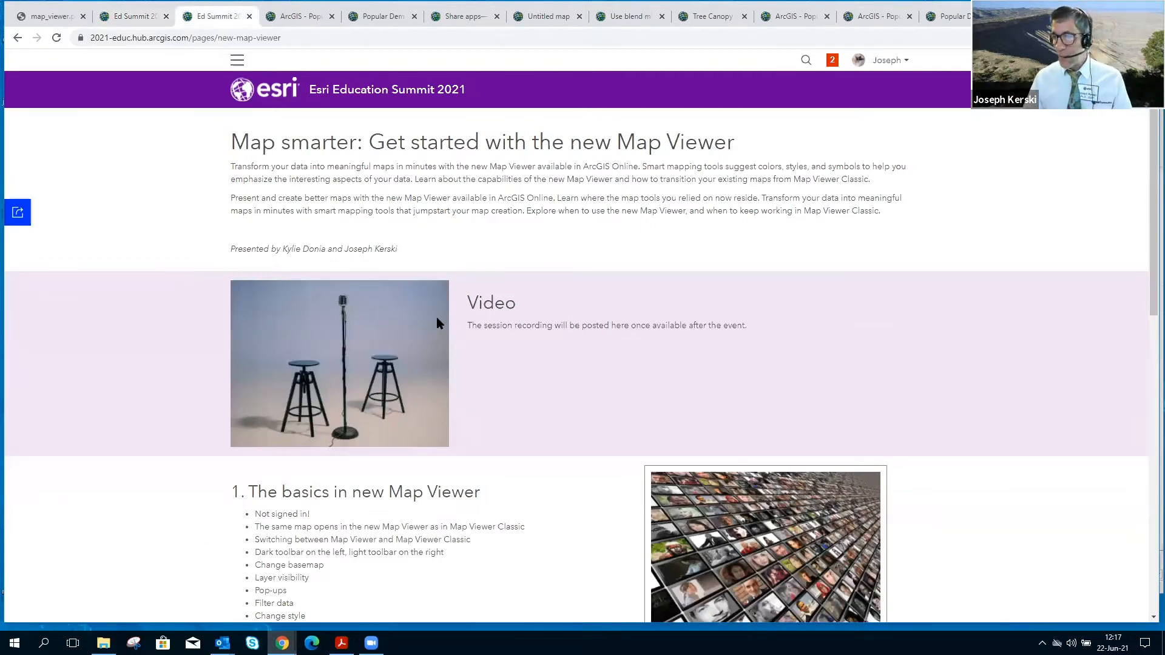
{"action": "scroll", "coordinate": [431, 318], "scroll_direction": "down", "scroll_amount": 2}
{"action": "scroll", "coordinate": [432, 337], "scroll_direction": "down", "scroll_amount": 1}
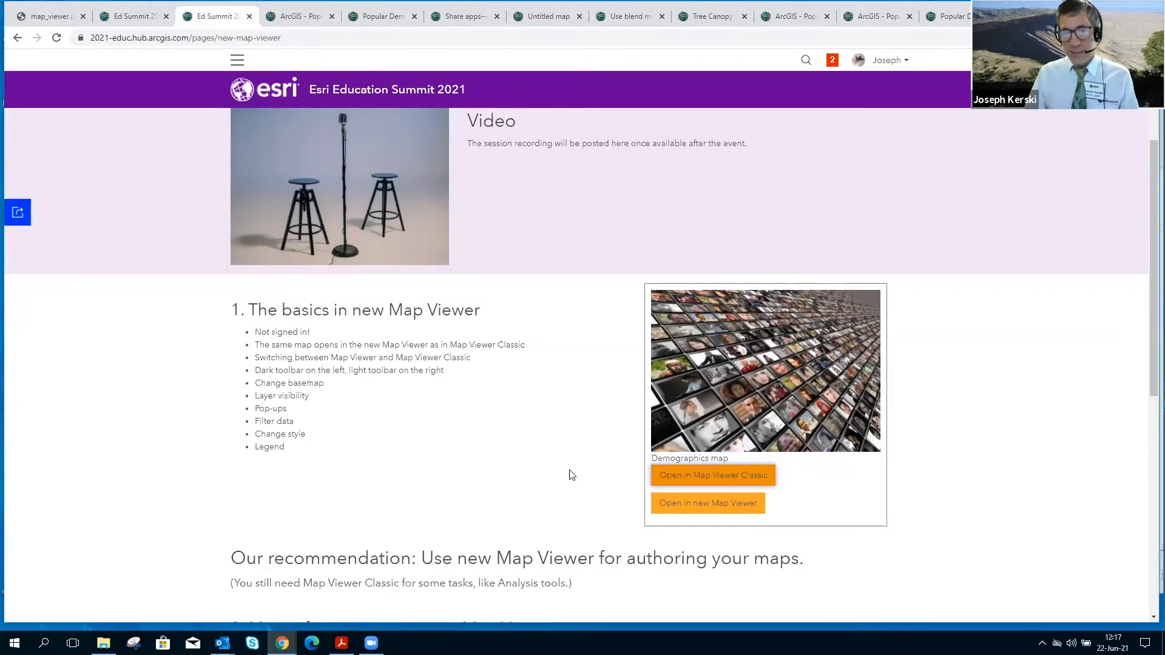
{"action": "left_click", "coordinate": [697, 478]}
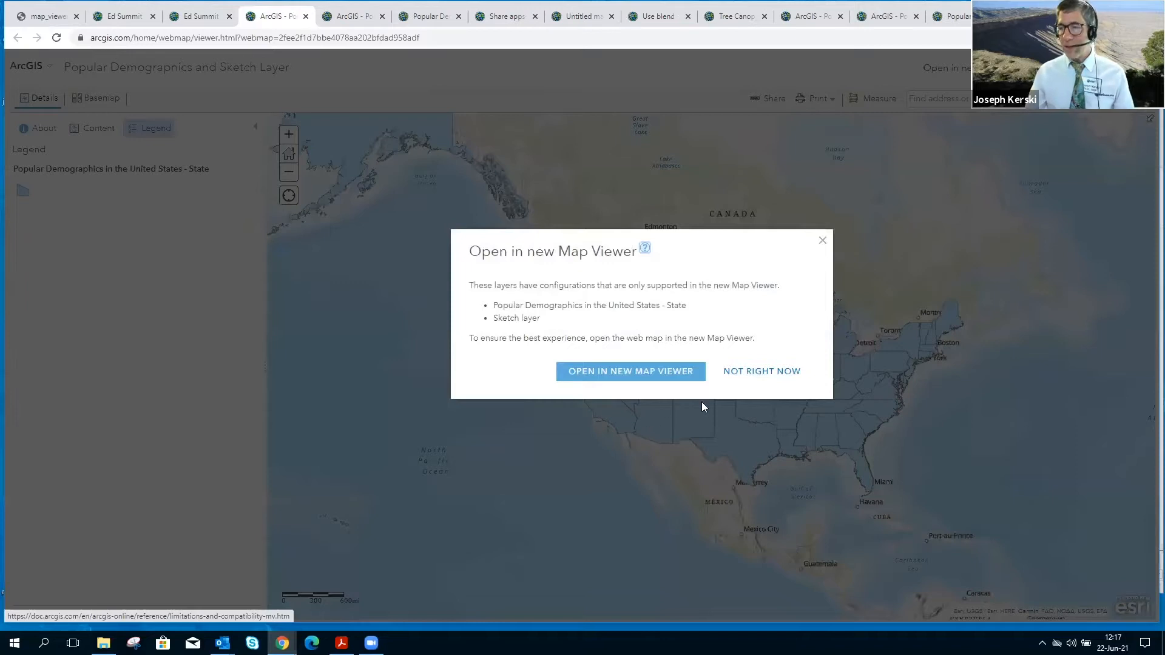
{"action": "left_click", "coordinate": [753, 372]}
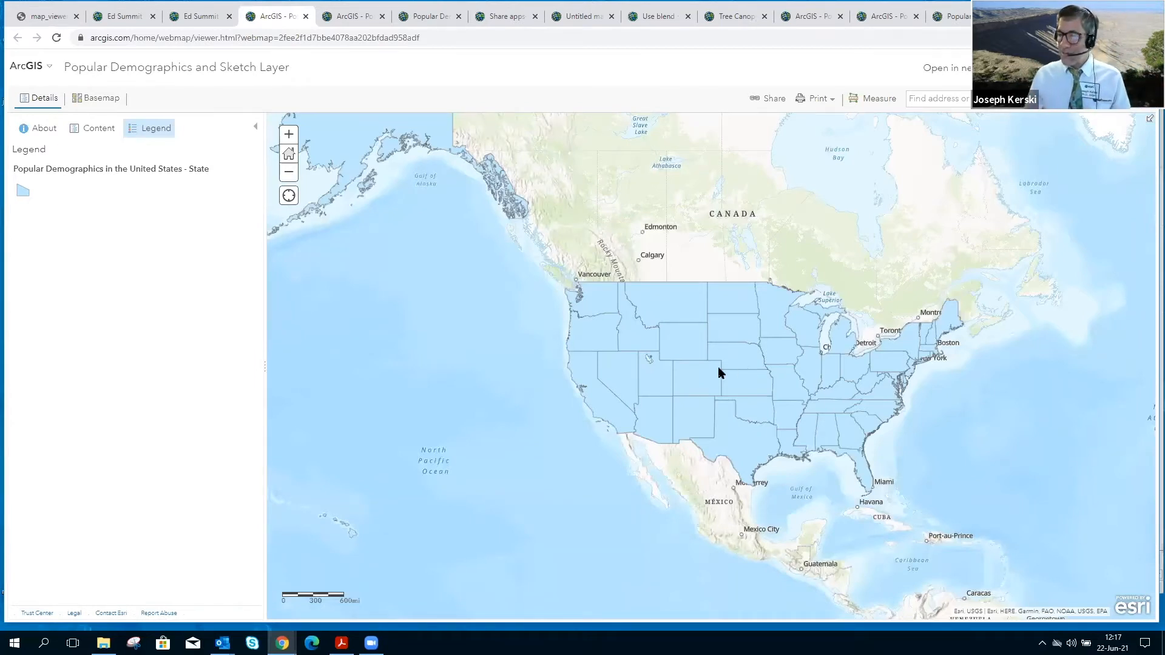
- Examine the Classic map's content list and its About information
{"action": "left_click_drag", "start_coordinate": [679, 273], "coordinate": [650, 244]}
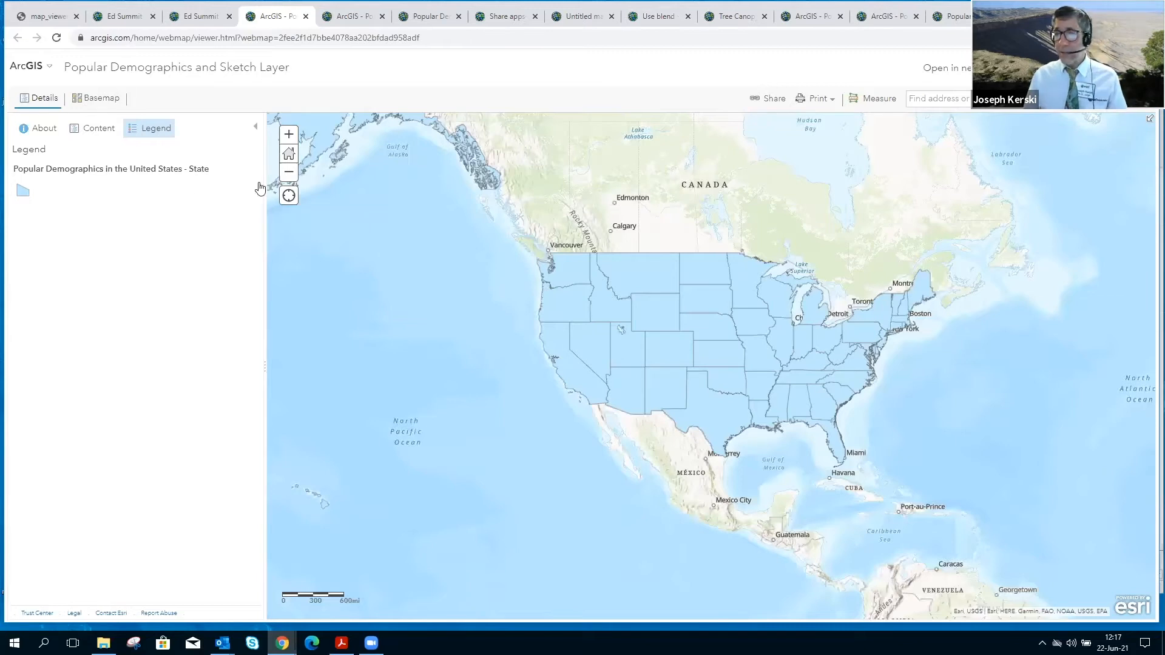
{"action": "left_click", "coordinate": [99, 132]}
{"action": "left_click", "coordinate": [40, 129]}
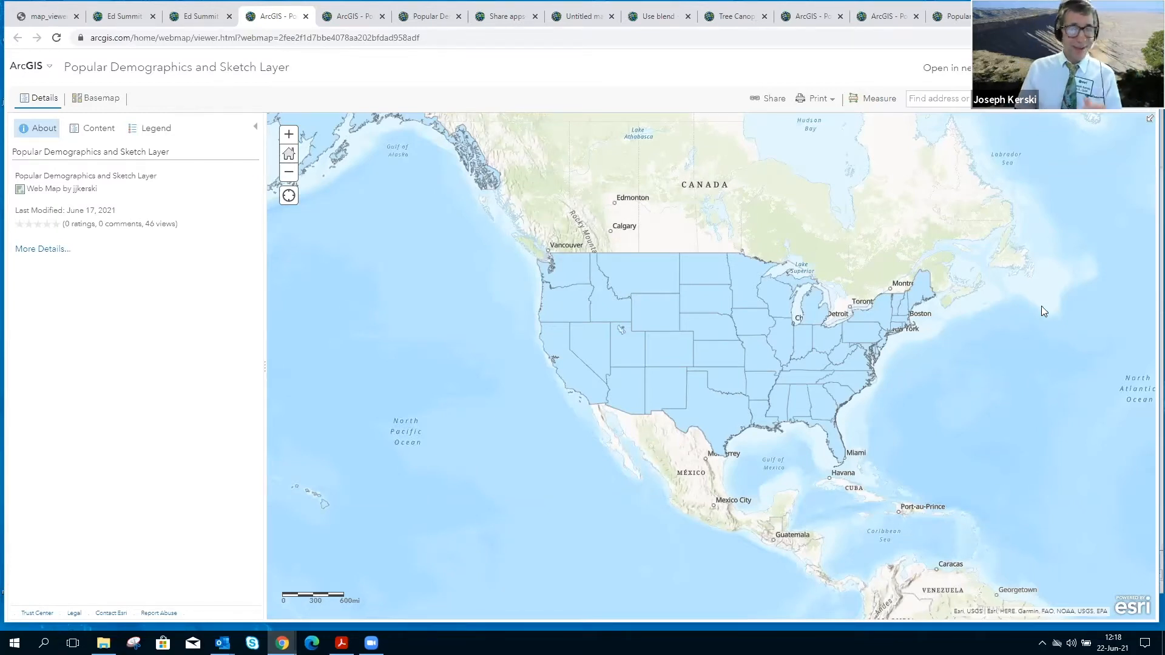
- Open the same map in the new Map Viewer, then collapse and re-expand the dark toolbar
{"action": "left_click", "coordinate": [962, 69]}
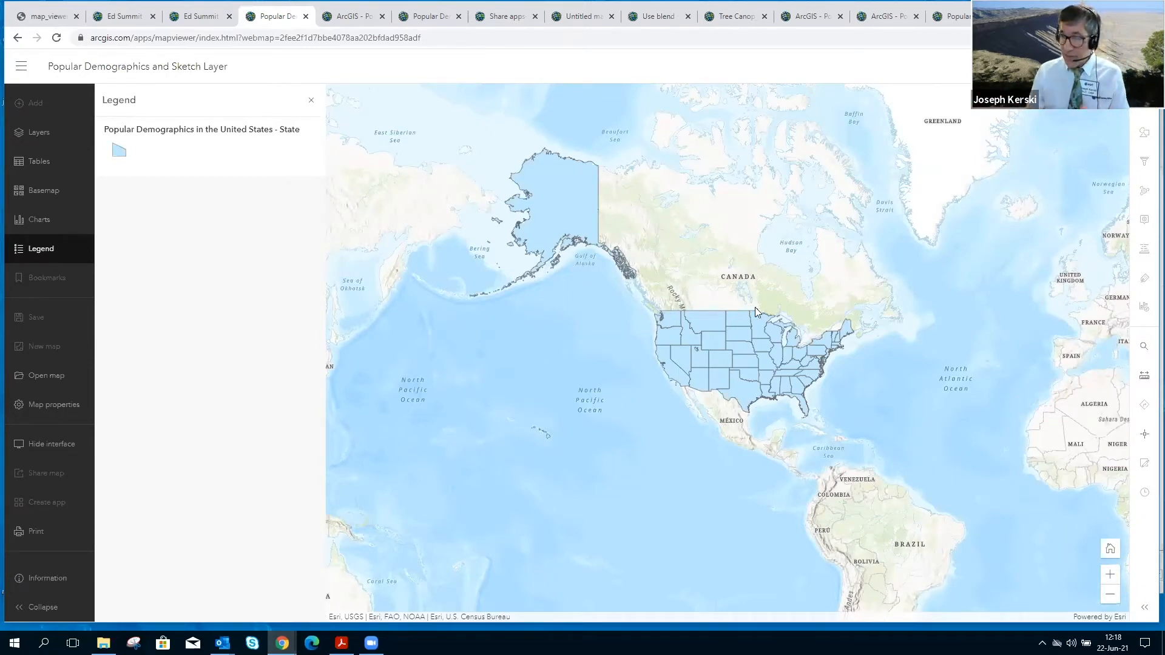
{"action": "scroll", "coordinate": [736, 285], "scroll_direction": "up", "scroll_amount": 2}
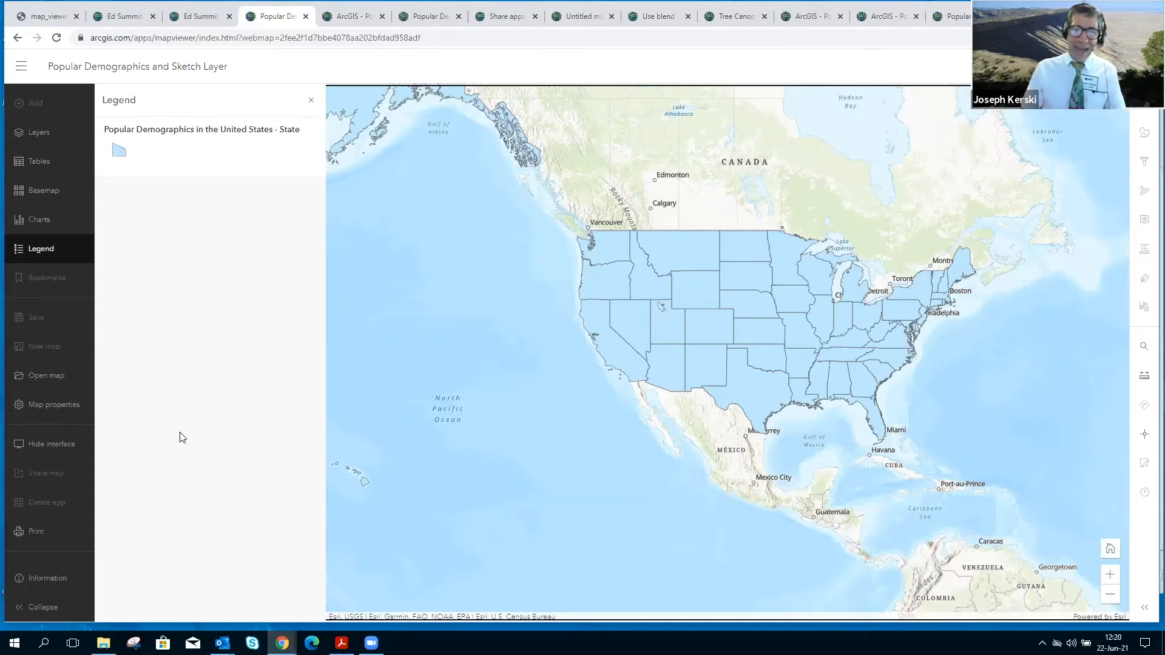
{"action": "left_click", "coordinate": [40, 607]}
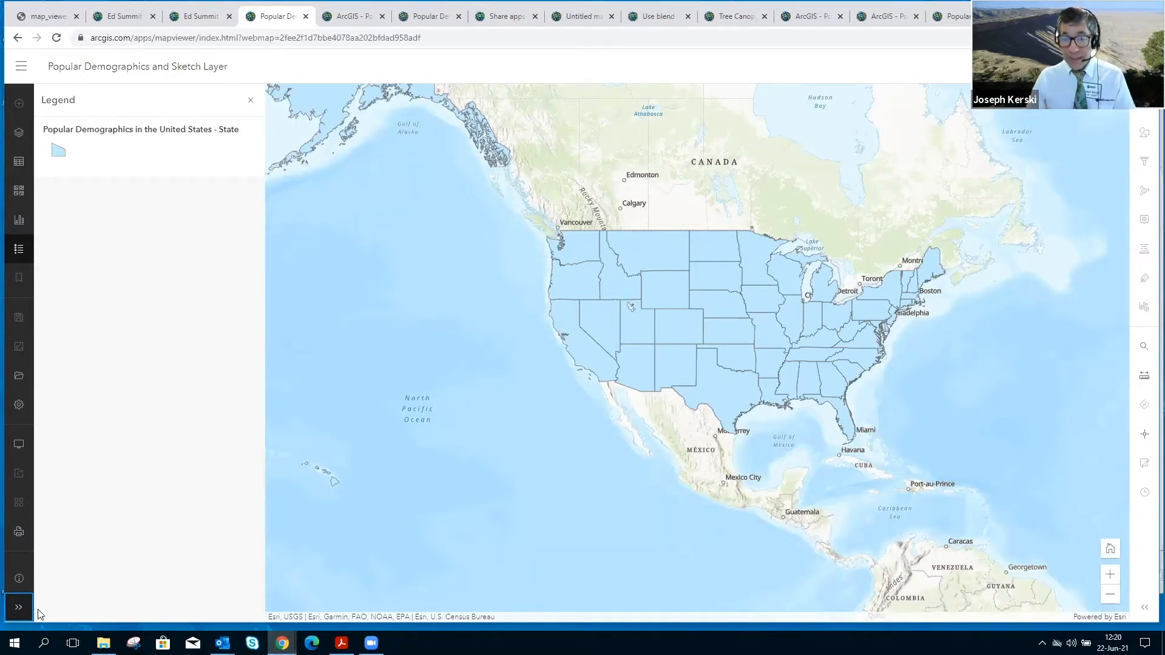
{"action": "left_click", "coordinate": [19, 610]}
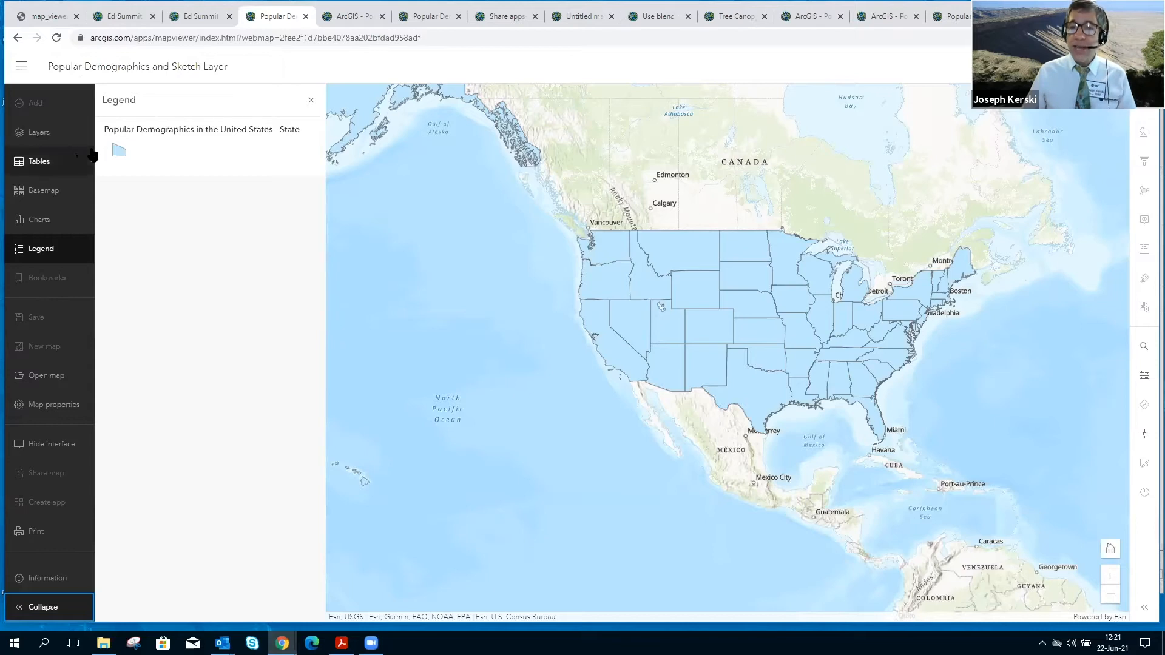
- Change the basemap to Terrain with Labels and look through the other available basemaps
{"action": "left_click", "coordinate": [49, 193]}
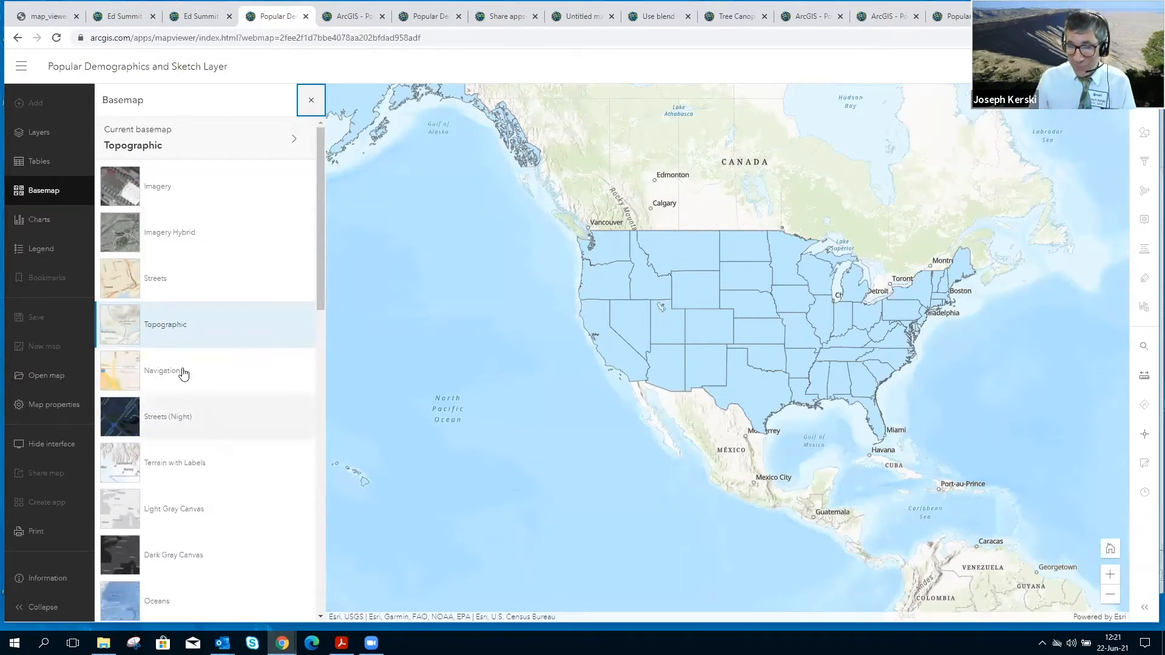
{"action": "left_click", "coordinate": [180, 466]}
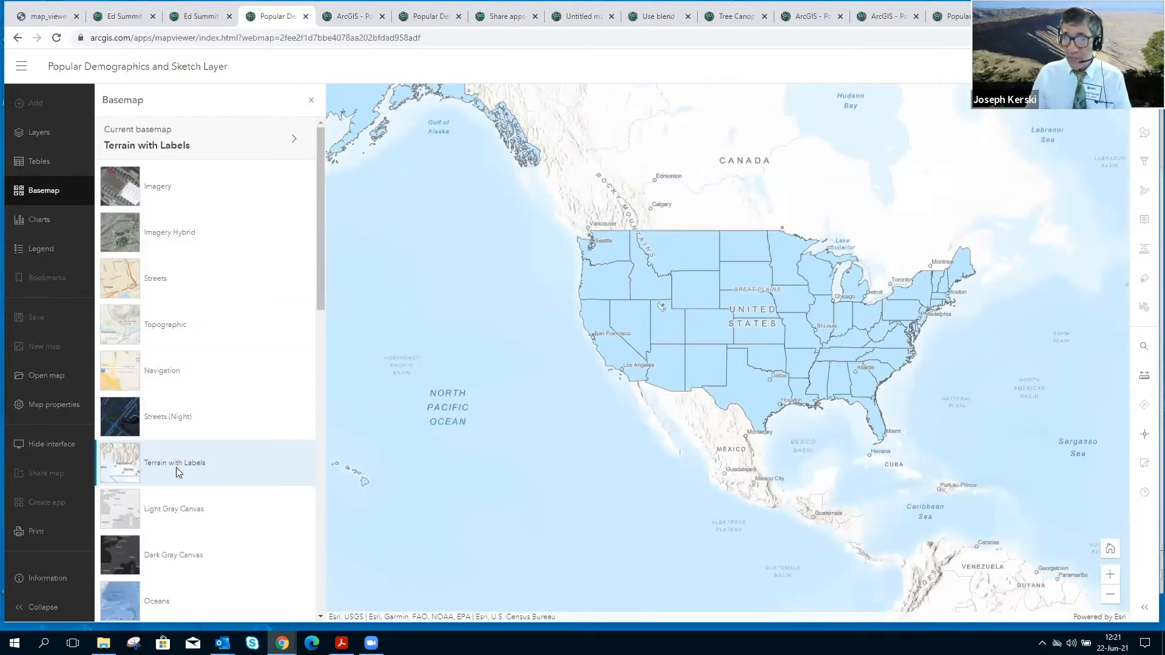
{"action": "scroll", "coordinate": [176, 467], "scroll_direction": "down", "scroll_amount": 8}
{"action": "scroll", "coordinate": [176, 467], "scroll_direction": "up", "scroll_amount": 8}
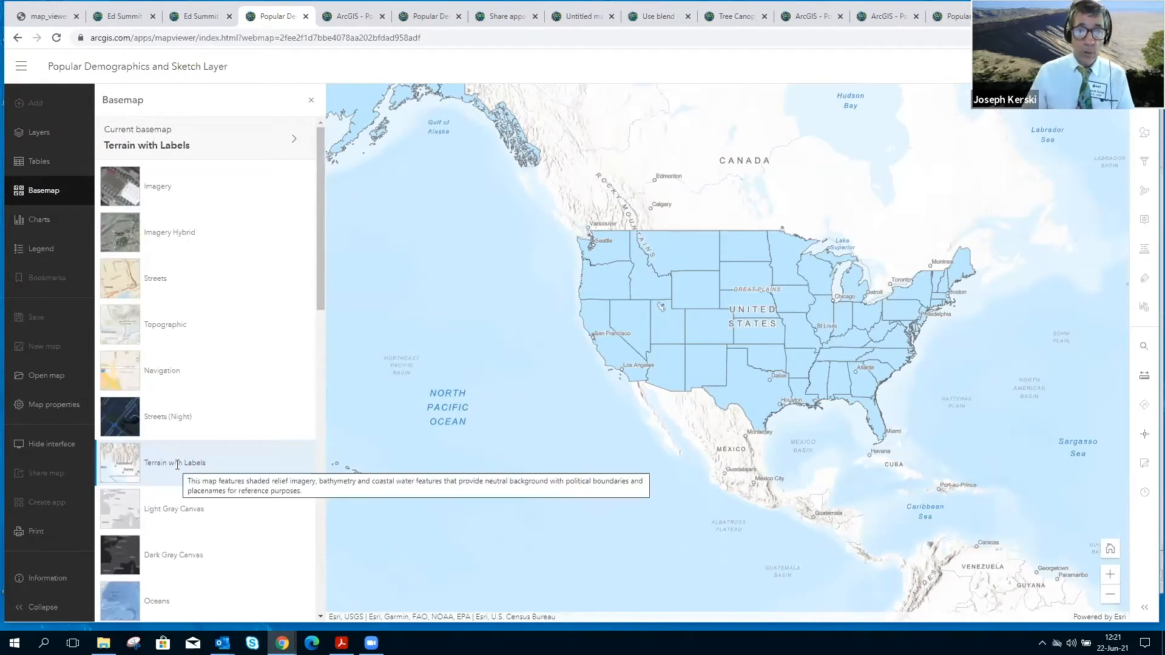
- Set the transparency of the Popular Demographics in the United States - State layer to 53%
{"action": "left_click", "coordinate": [43, 134]}
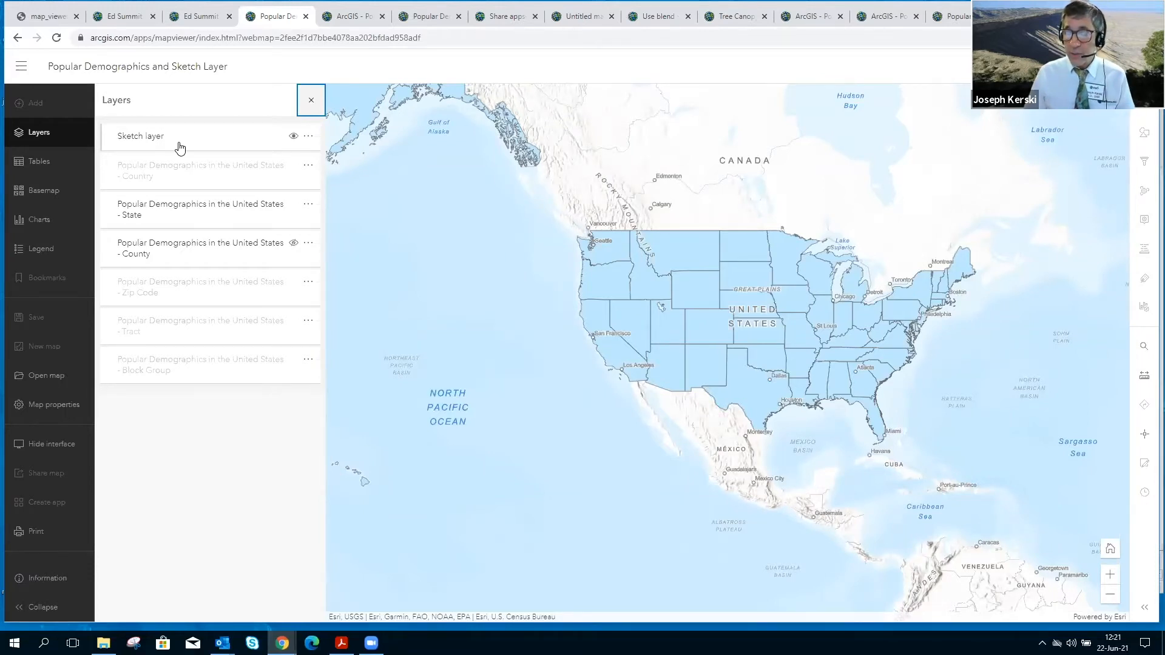
{"action": "left_click", "coordinate": [201, 213]}
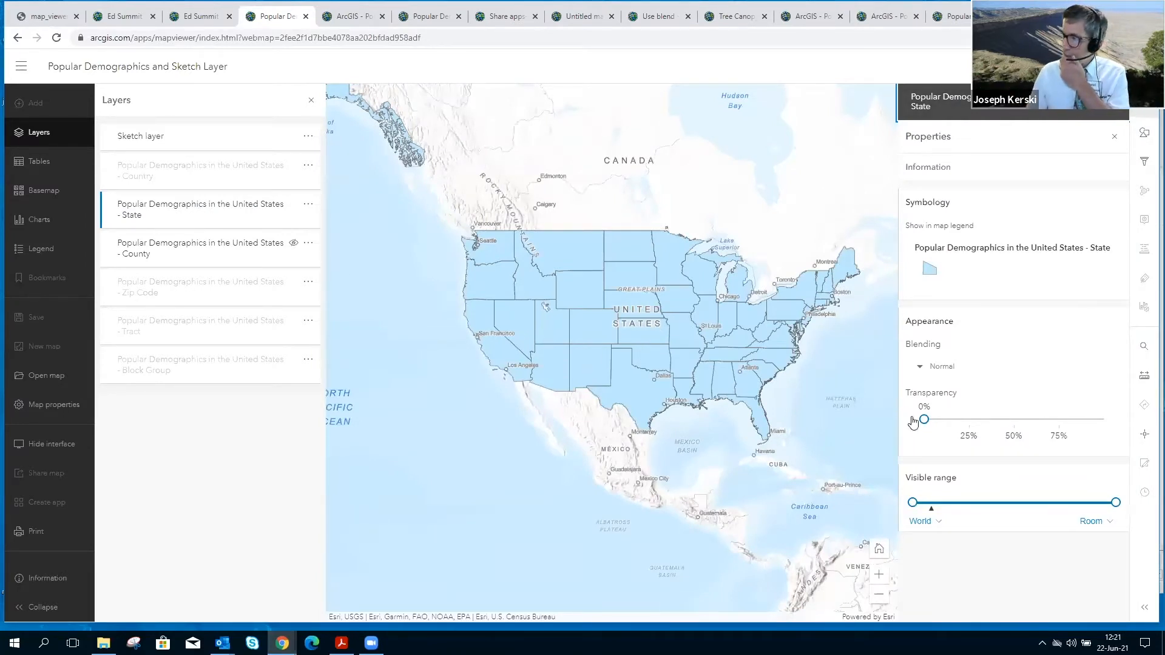
{"action": "left_click", "coordinate": [967, 419]}
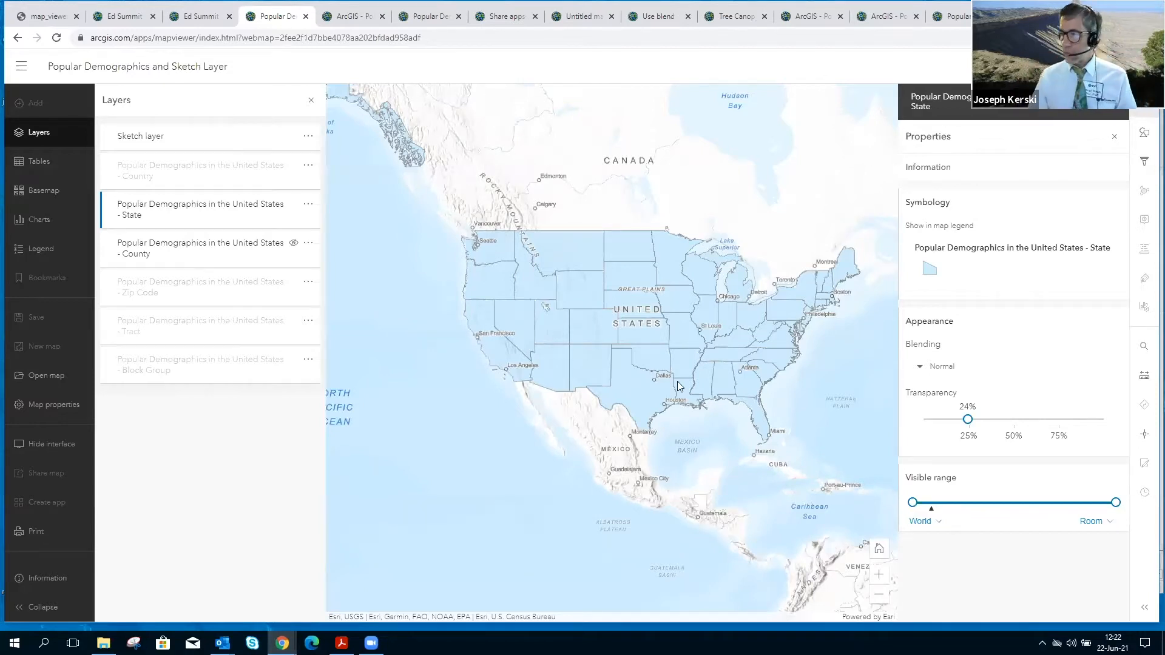
{"action": "left_click_drag", "start_coordinate": [967, 419], "coordinate": [992, 419]}
{"action": "left_click", "coordinate": [1020, 418]}
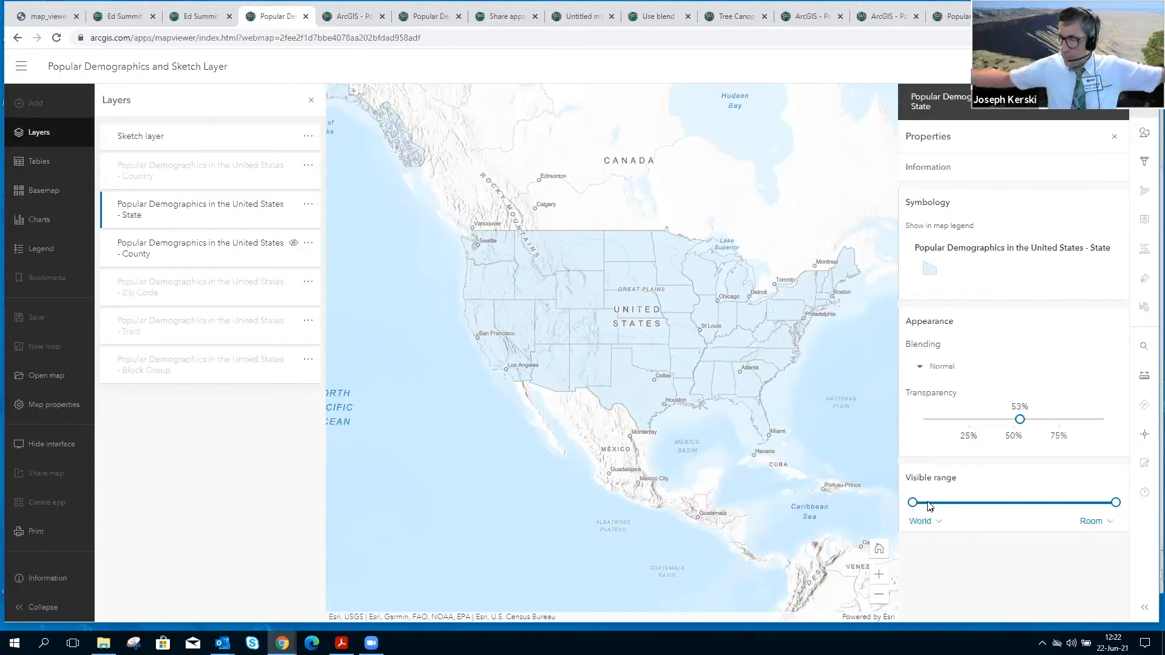
- Examine the minimum and maximum scale options for the State layer's visible range without changing them
{"action": "left_click", "coordinate": [921, 522]}
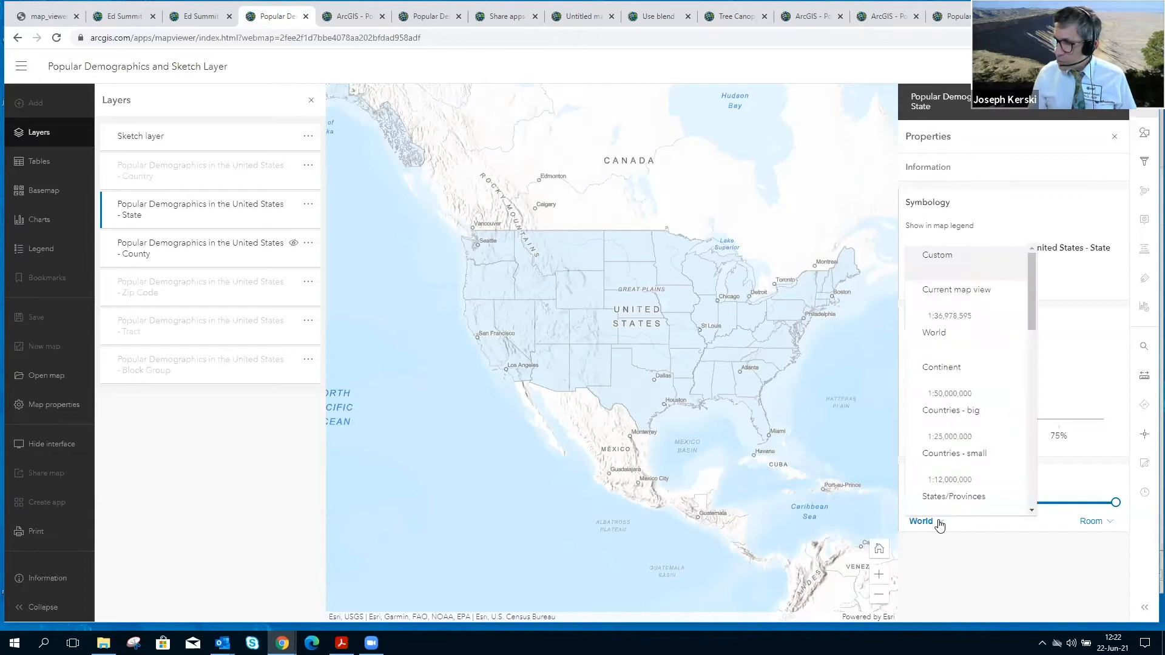
{"action": "left_click", "coordinate": [1091, 522]}
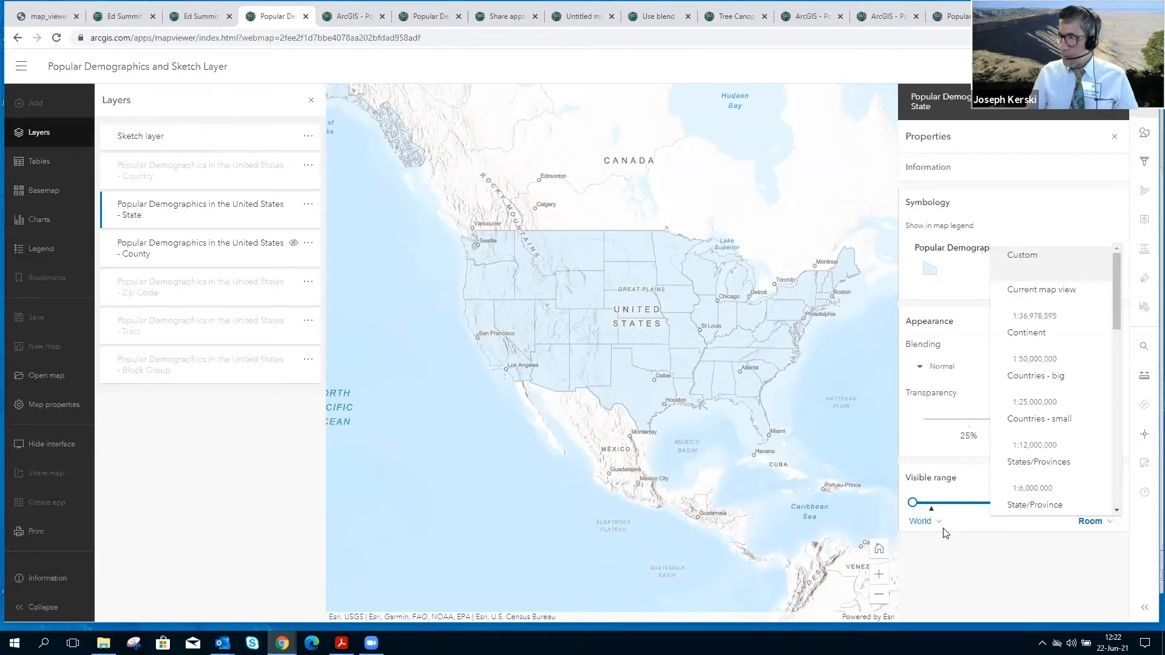
{"action": "left_click", "coordinate": [946, 545]}
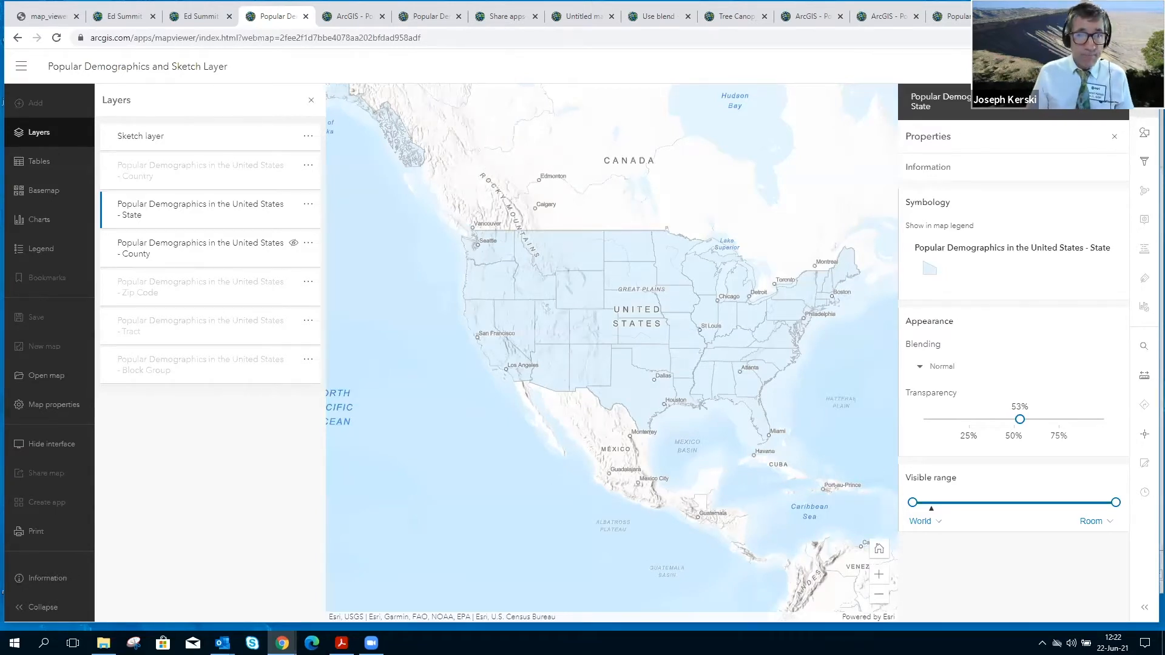
- View the demographic pop-up for Colorado on the map and close it
{"action": "left_click", "coordinate": [581, 333]}
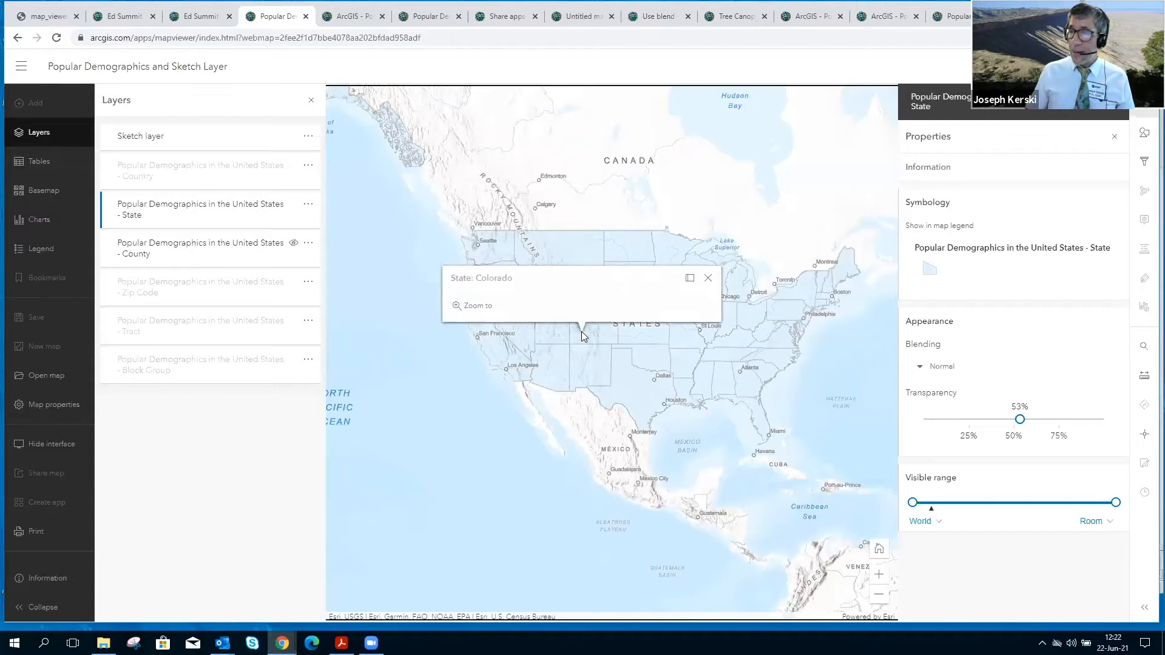
{"action": "left_click", "coordinate": [581, 331]}
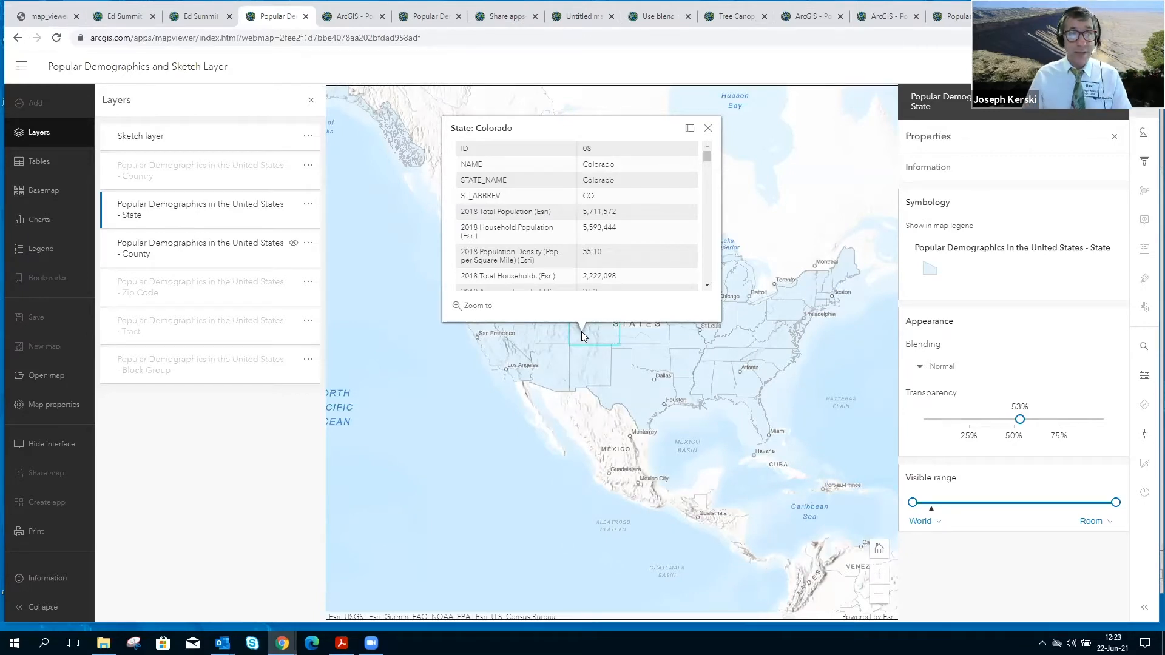
{"action": "left_click", "coordinate": [708, 129]}
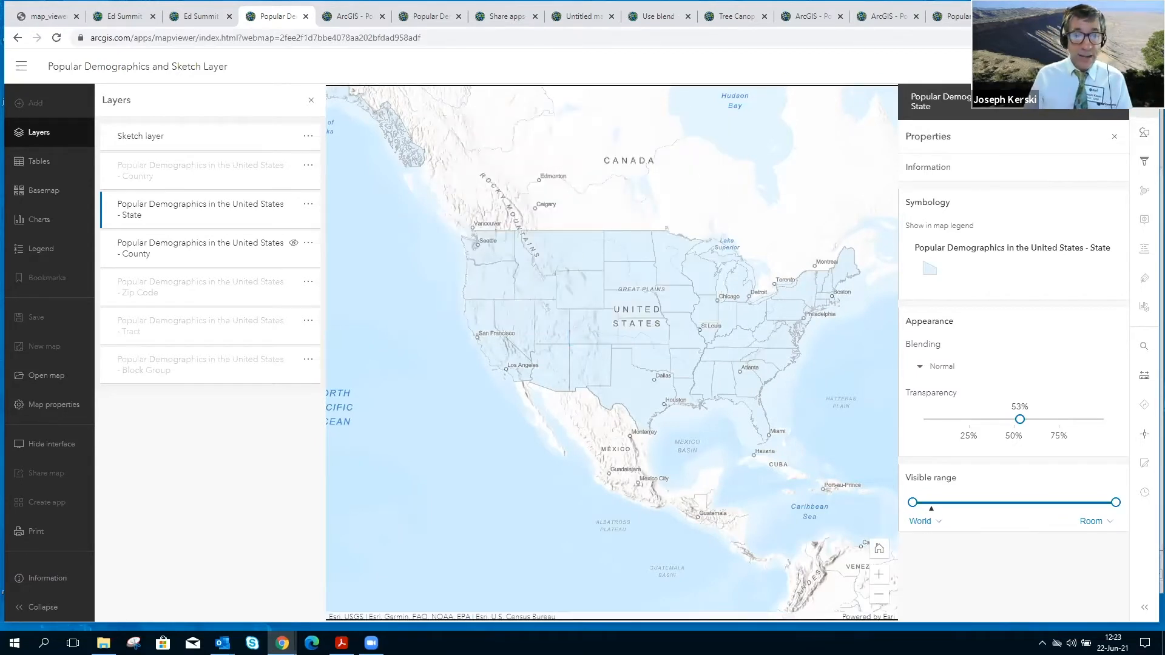
- Hide the interface to view the United States map closer up without panels, then show the interface again
{"action": "left_click", "coordinate": [61, 444]}
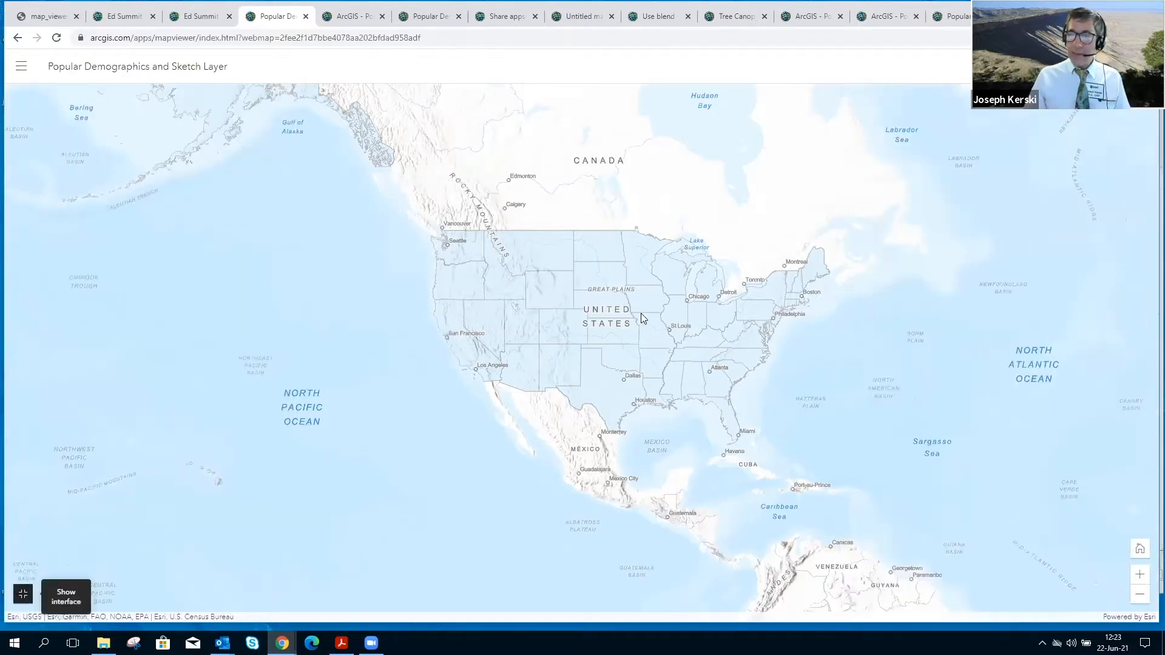
{"action": "double_click", "coordinate": [584, 312]}
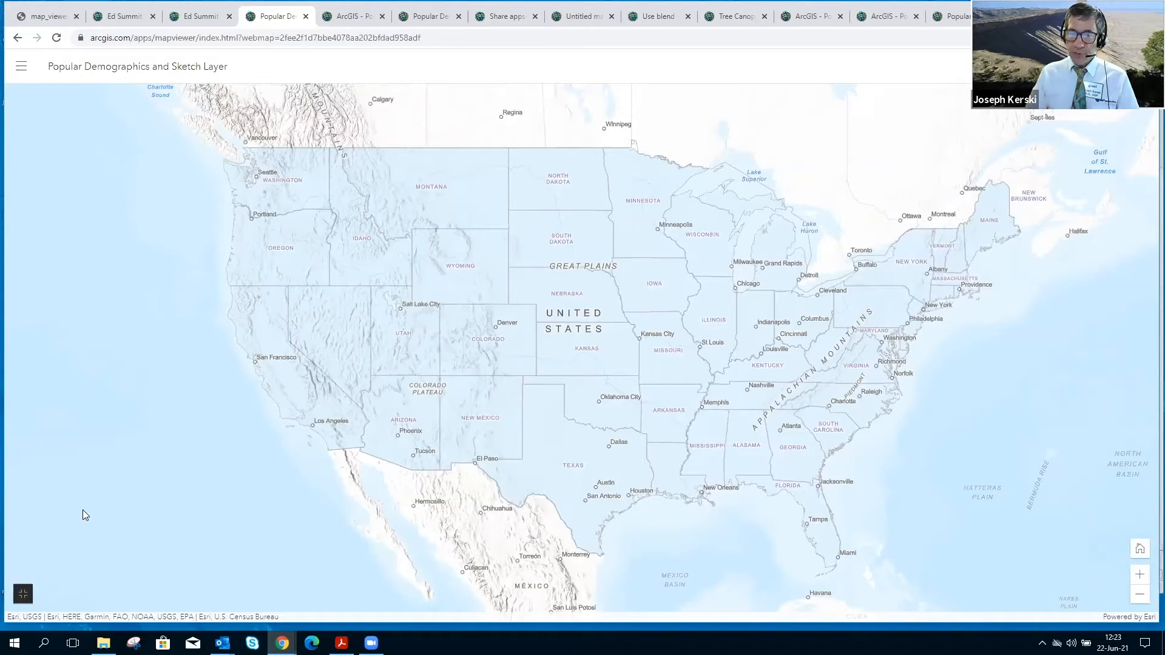
{"action": "left_click", "coordinate": [23, 597]}
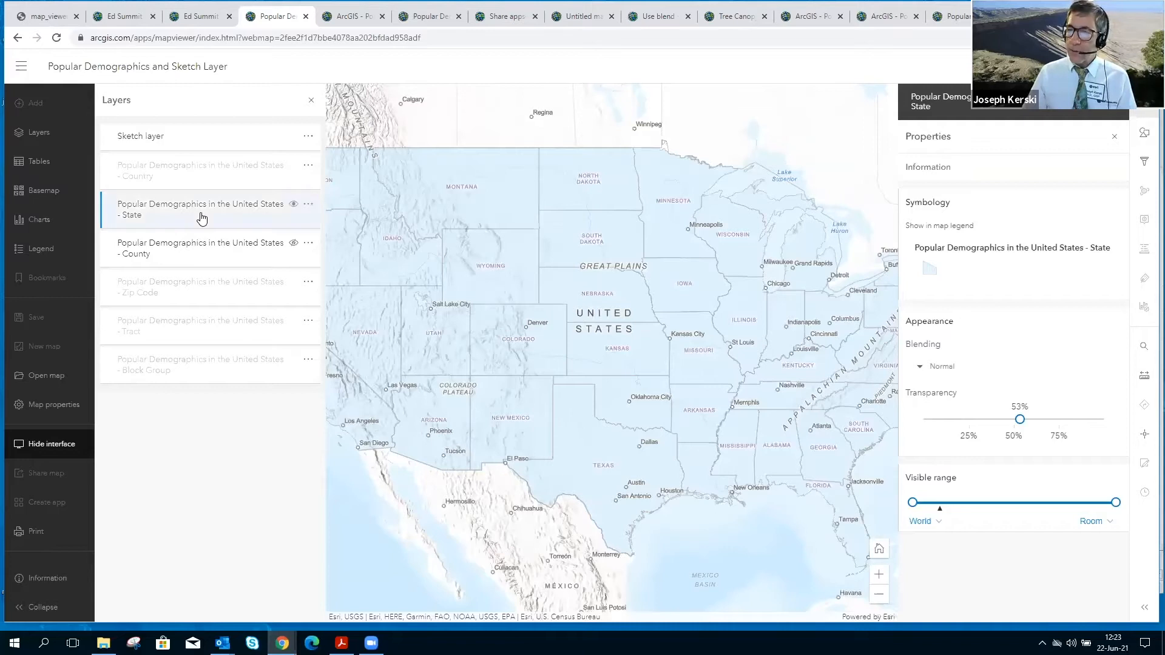
- Start a filter on the Popular Demographics in the United States - State layer and add one expression
{"action": "left_click", "coordinate": [202, 218]}
{"action": "left_click", "coordinate": [202, 219]}
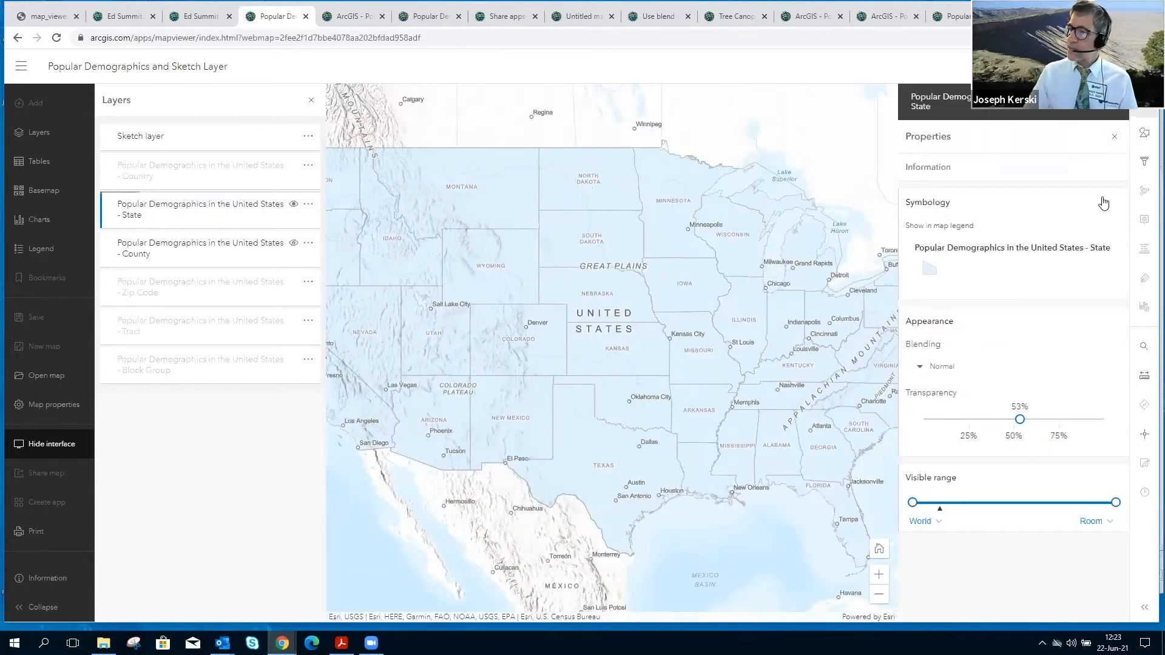
{"action": "left_click", "coordinate": [1145, 163]}
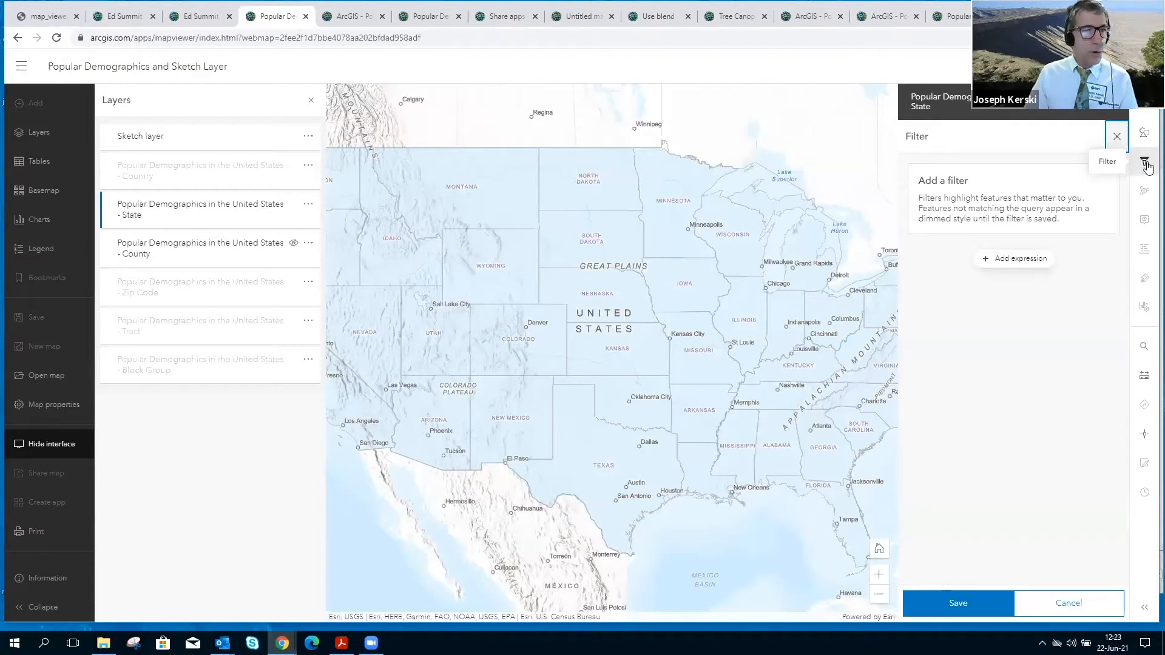
{"action": "left_click", "coordinate": [1016, 257]}
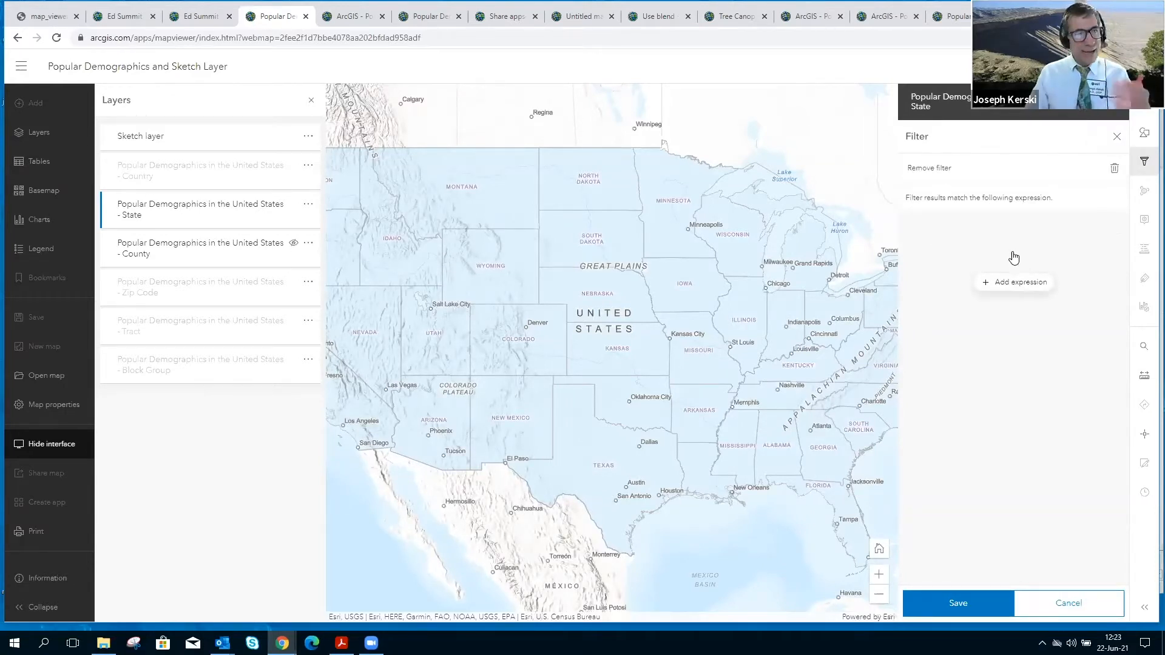
{"action": "left_click", "coordinate": [1013, 260]}
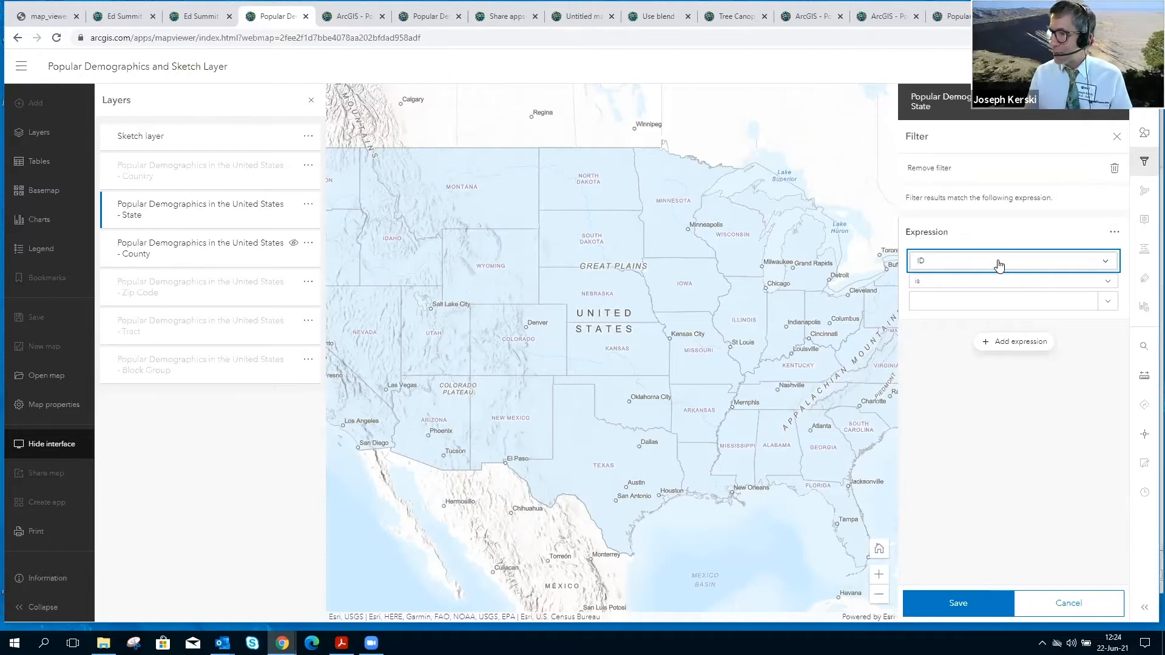
- Search the fields for "median" and replace the filter expression's field with 2018 Median Age (Esri)
{"action": "left_click", "coordinate": [1000, 265]}
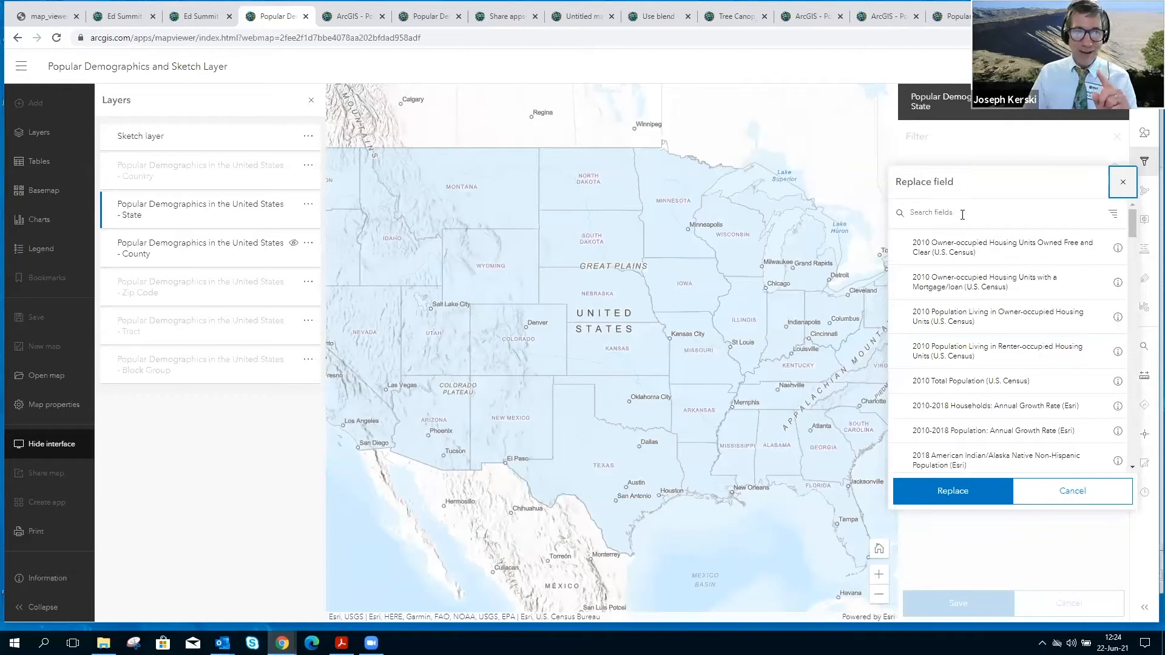
{"action": "left_click", "coordinate": [962, 215]}
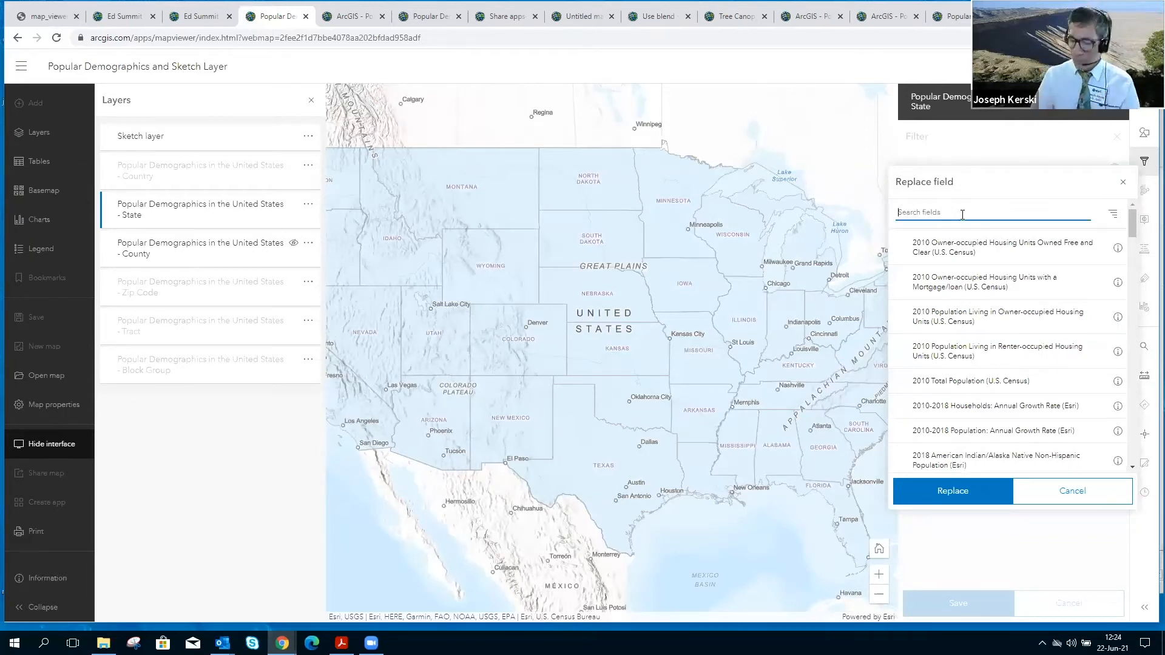
{"action": "type", "text": "me"}
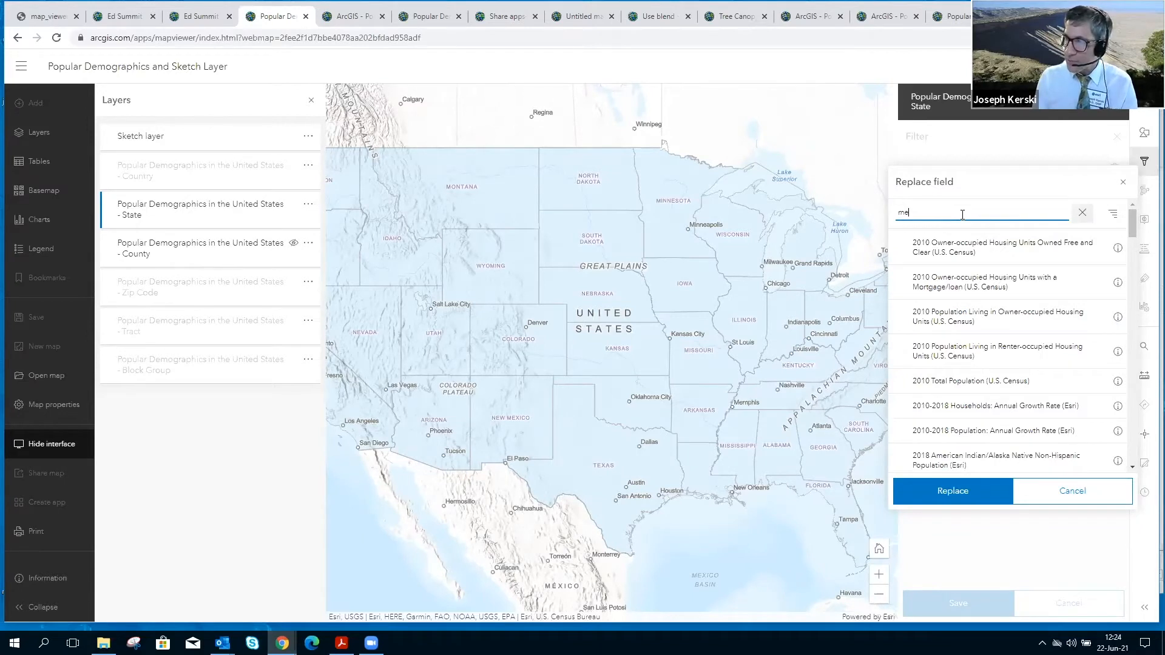
{"action": "type", "text": "dian"}
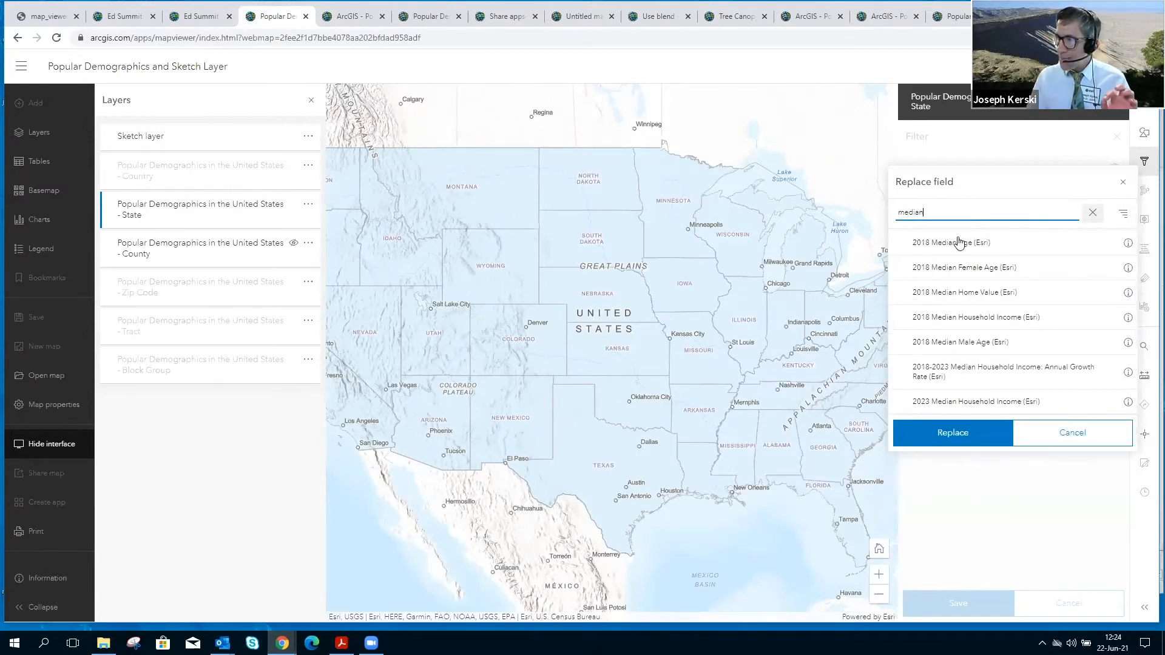
{"action": "left_click", "coordinate": [958, 242]}
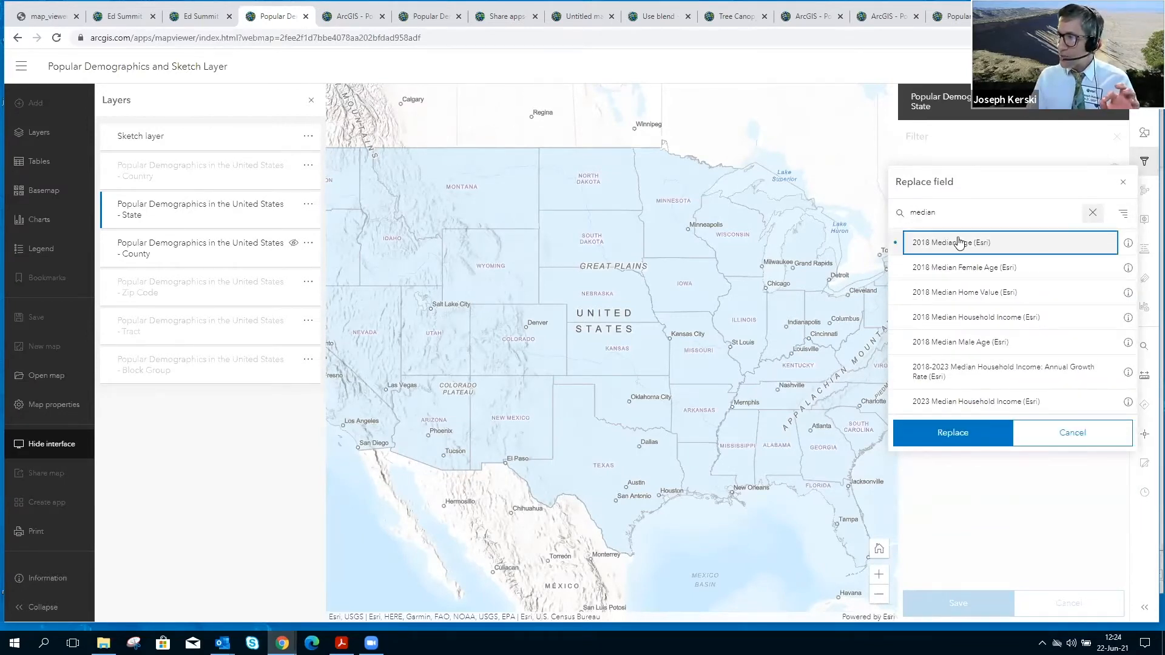
{"action": "left_click", "coordinate": [950, 433]}
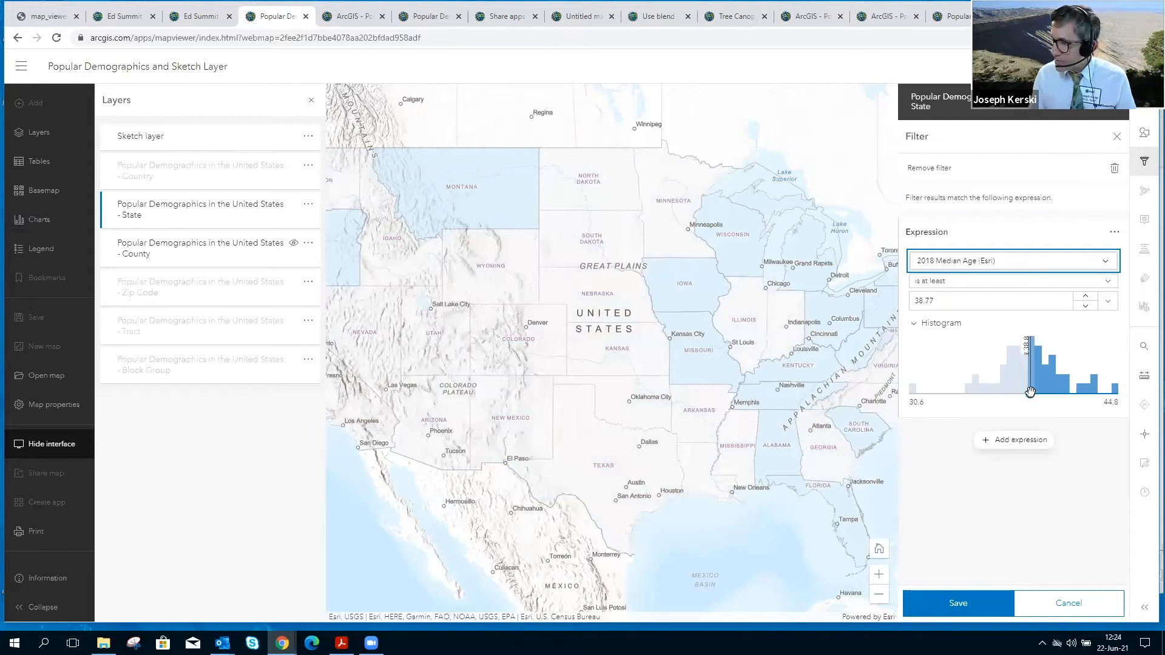
- Set the median age expression's condition to "is less than" and lower its histogram threshold to about 37.37
{"action": "left_click", "coordinate": [997, 284]}
{"action": "left_click", "coordinate": [977, 341]}
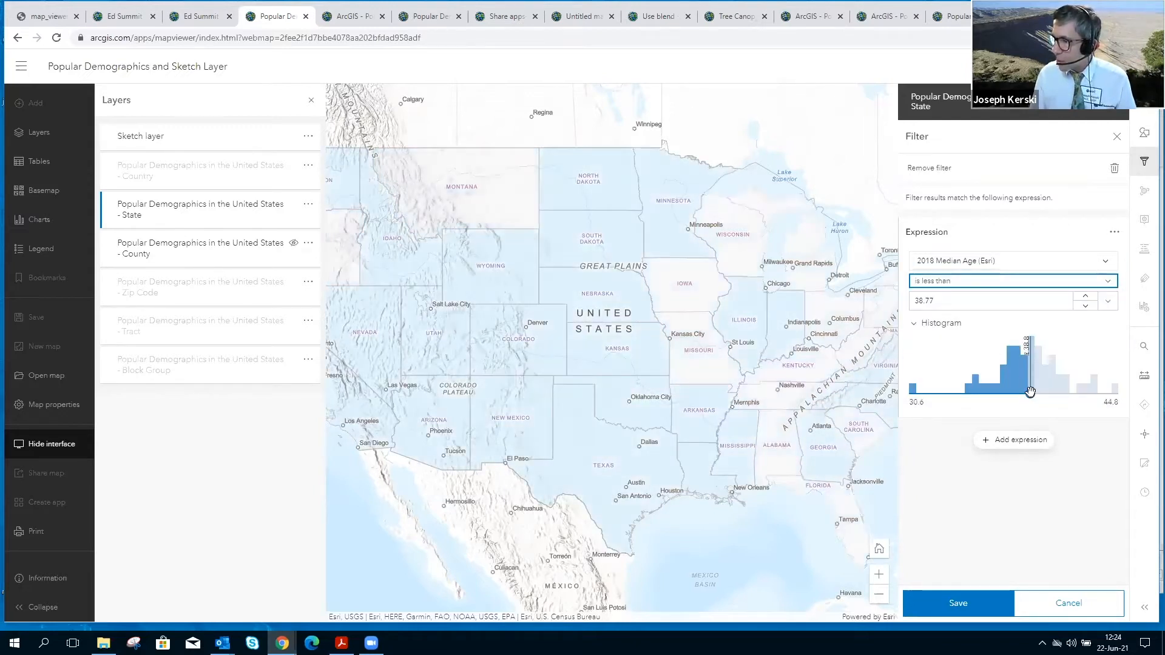
{"action": "left_click", "coordinate": [999, 392]}
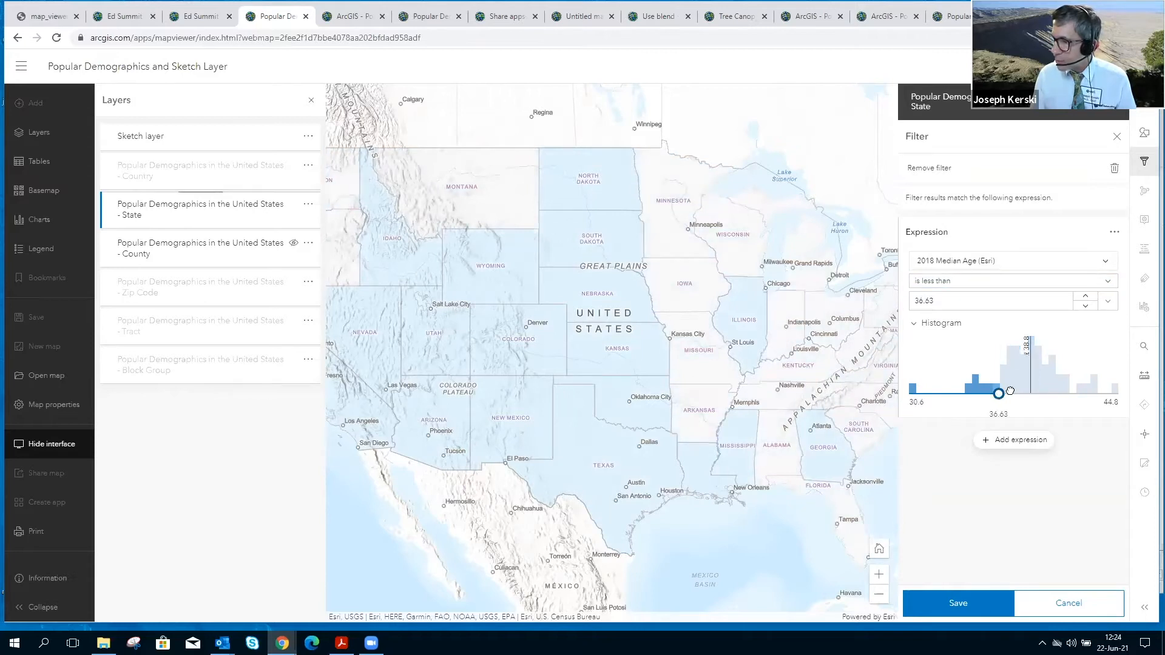
{"action": "left_click", "coordinate": [1009, 392]}
- Set the median age threshold to 37 and save the State layer's filter
{"action": "left_click", "coordinate": [960, 305]}
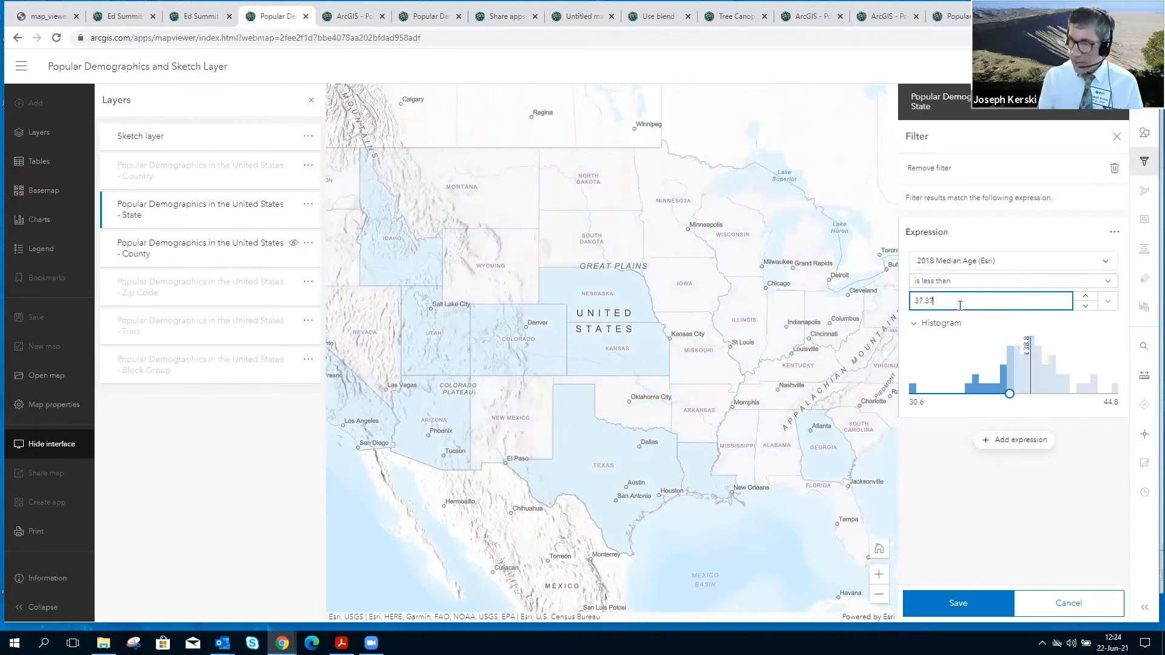
{"action": "key", "text": "BackSpace"}
{"action": "key", "text": "BackSpace"}
{"action": "key", "text": "BackSpace"}
{"action": "key", "text": "BackSpace"}
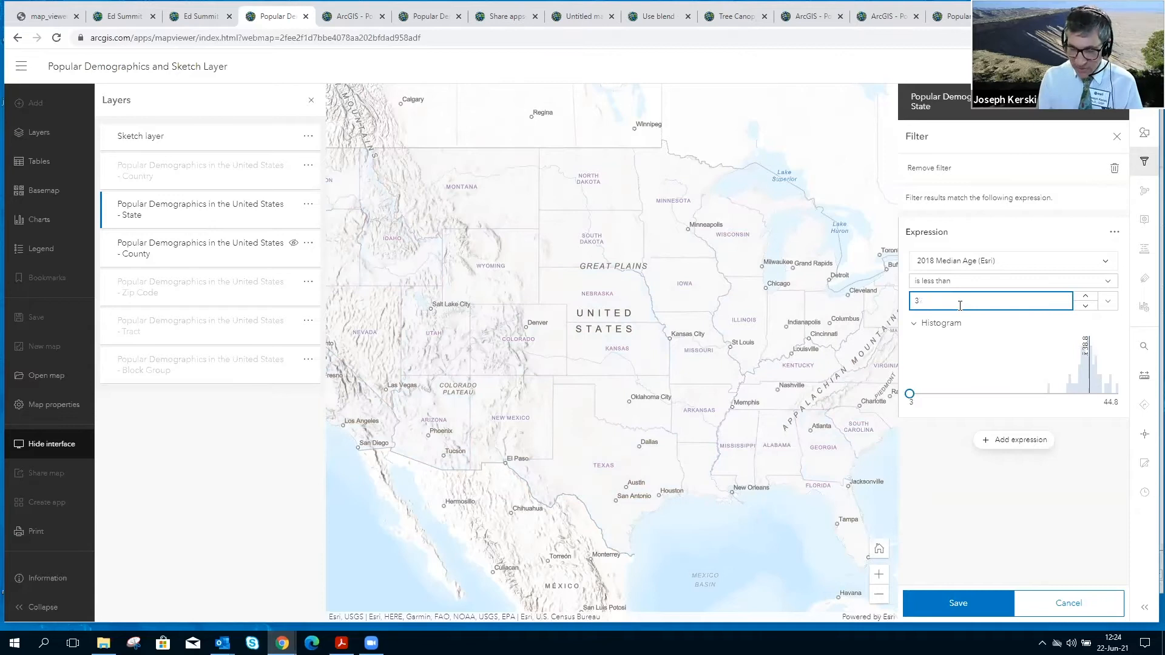
{"action": "type", "text": "7"}
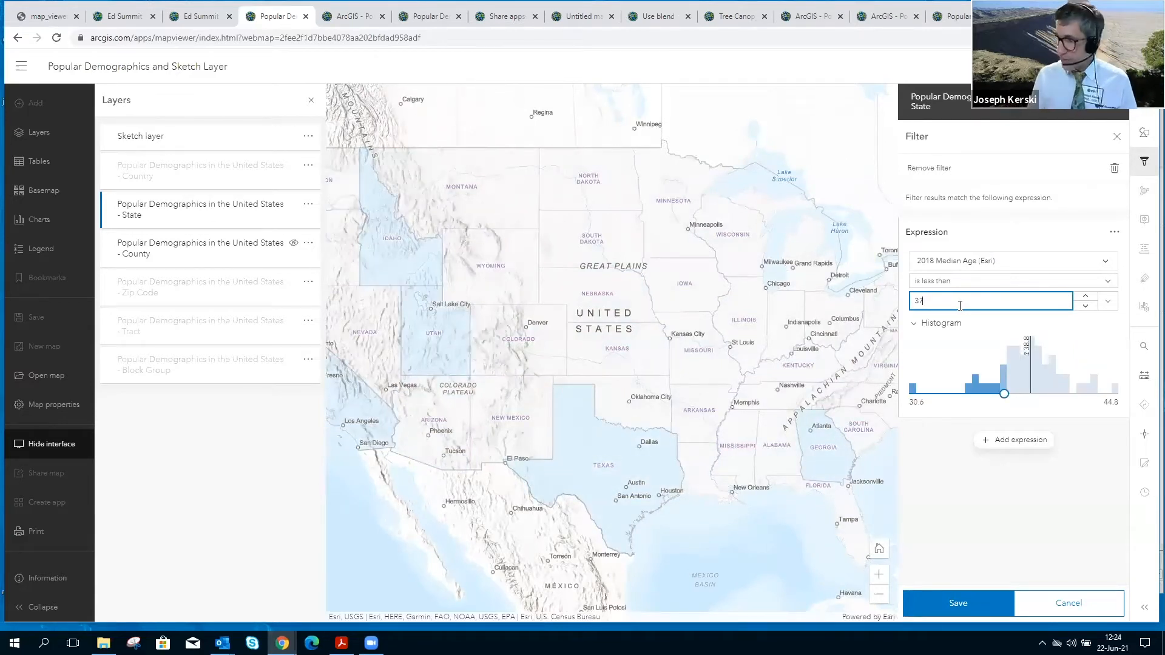
{"action": "left_click", "coordinate": [959, 603]}
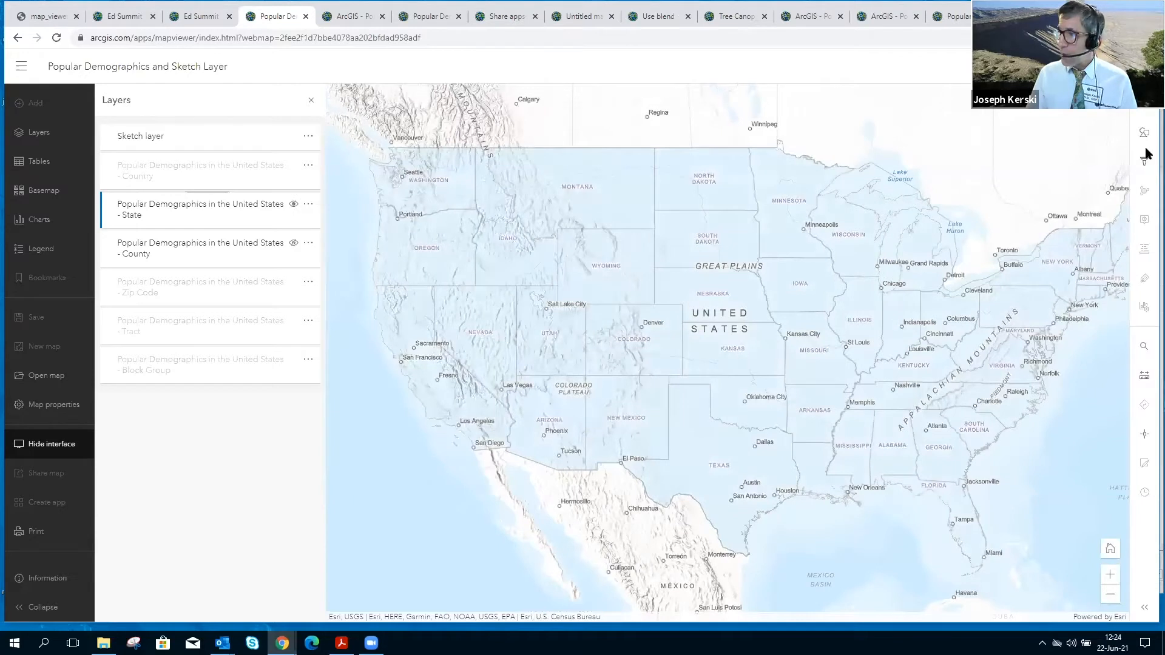
- Reopen the State layer's filter to review its median age expression, and leave it without changes
{"action": "left_click", "coordinate": [262, 214]}
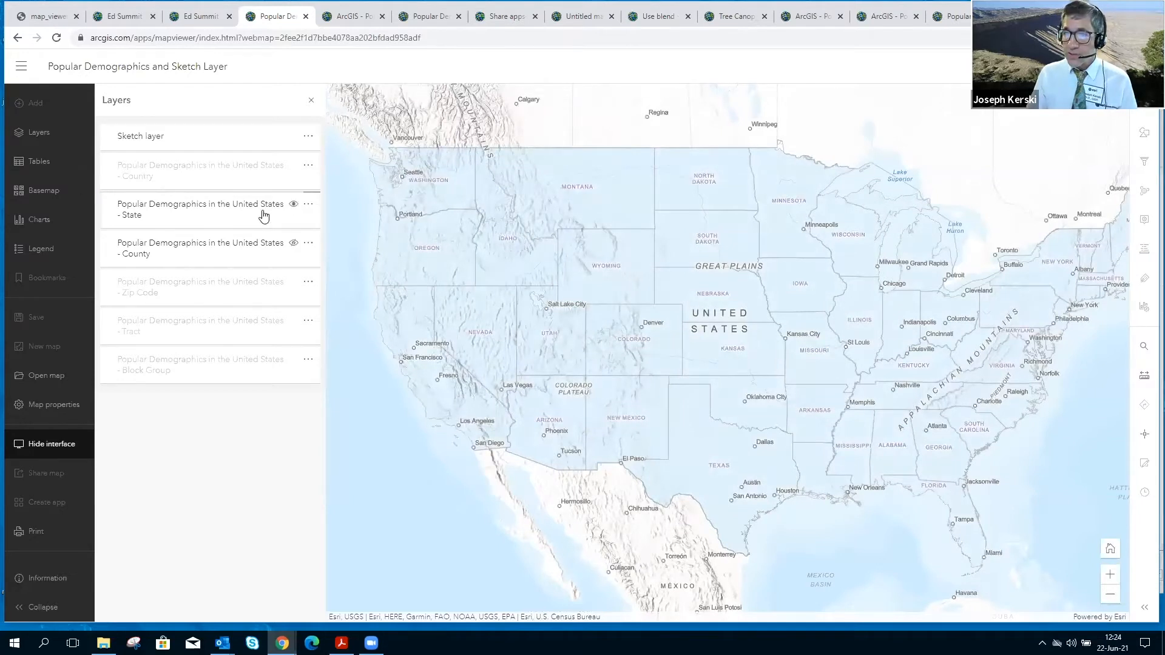
{"action": "left_click", "coordinate": [1145, 164]}
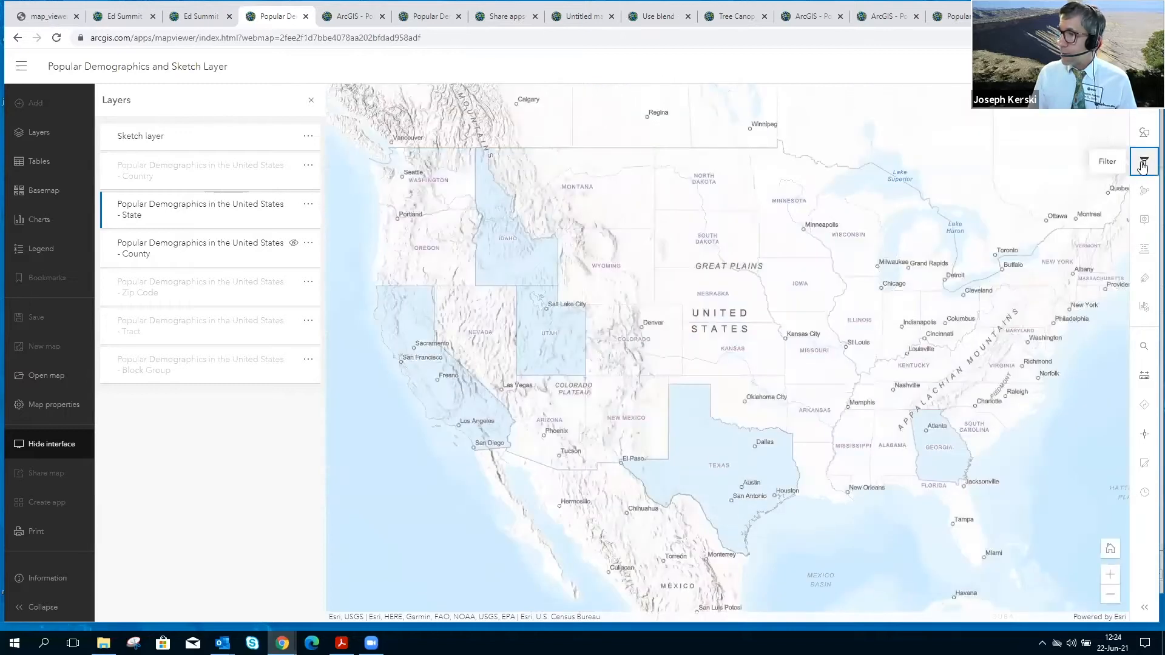
{"action": "left_click", "coordinate": [1144, 163]}
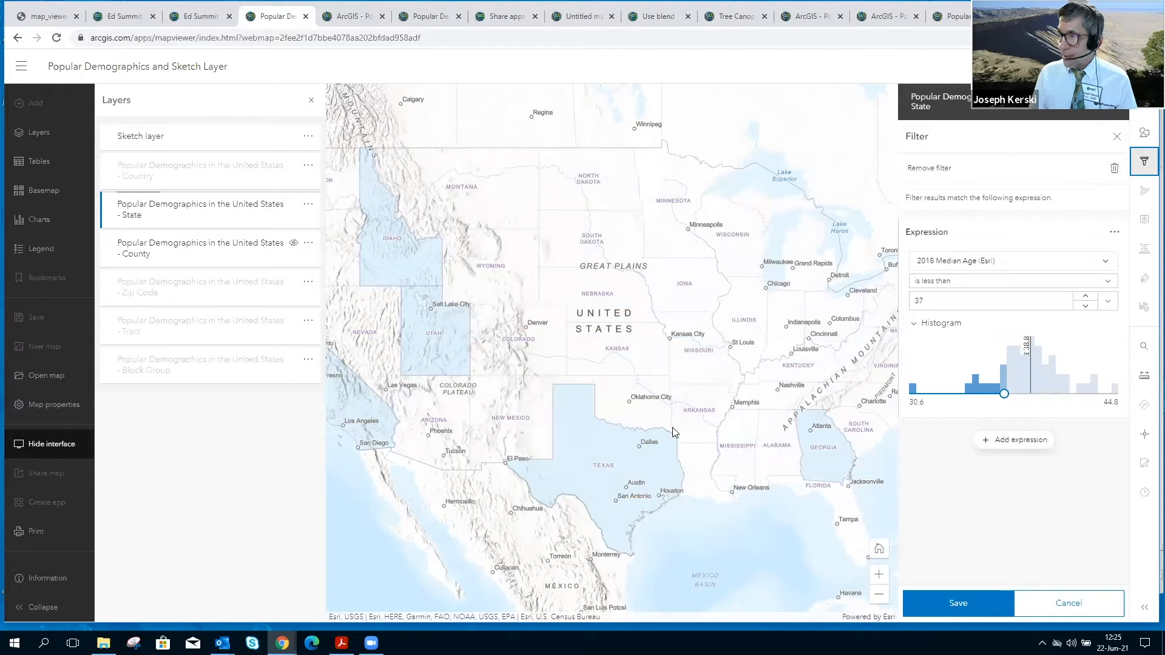
{"action": "left_click", "coordinate": [1057, 604]}
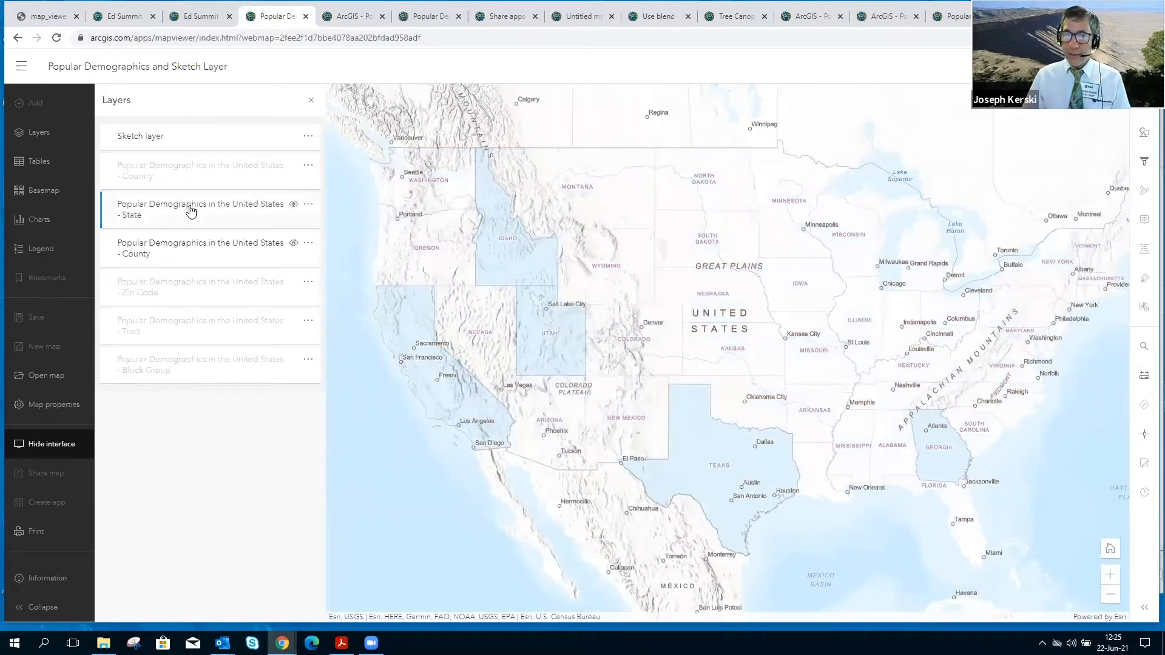
- Show the State layer's attribute table and save the open filter settings
{"action": "left_click", "coordinate": [309, 207]}
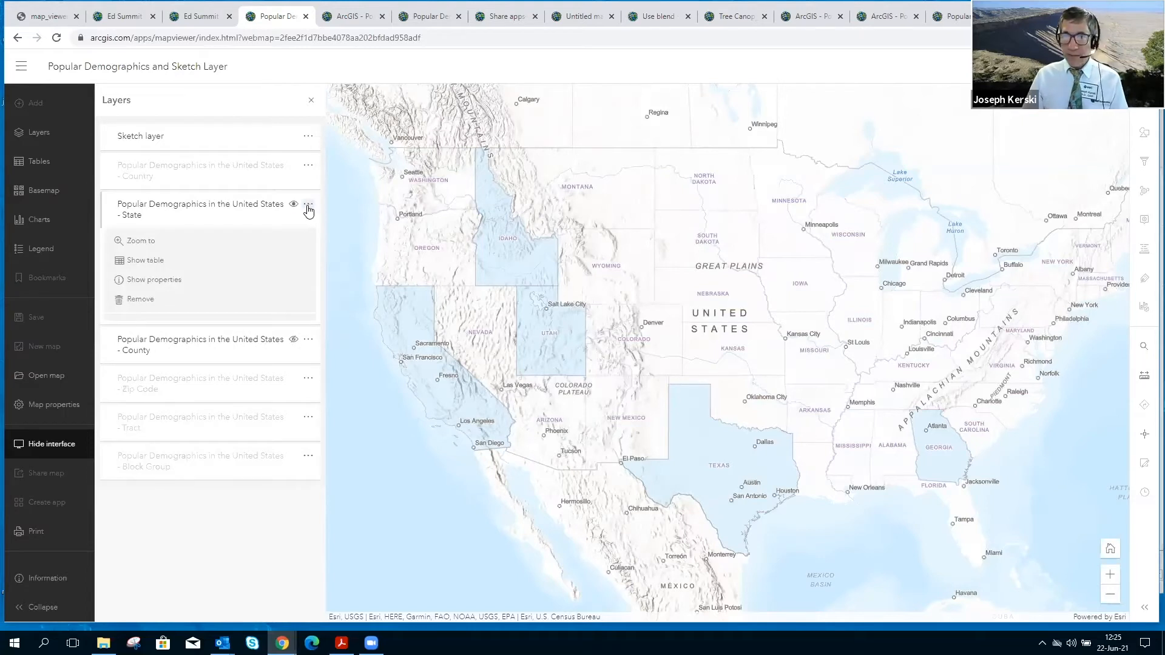
{"action": "left_click", "coordinate": [159, 264]}
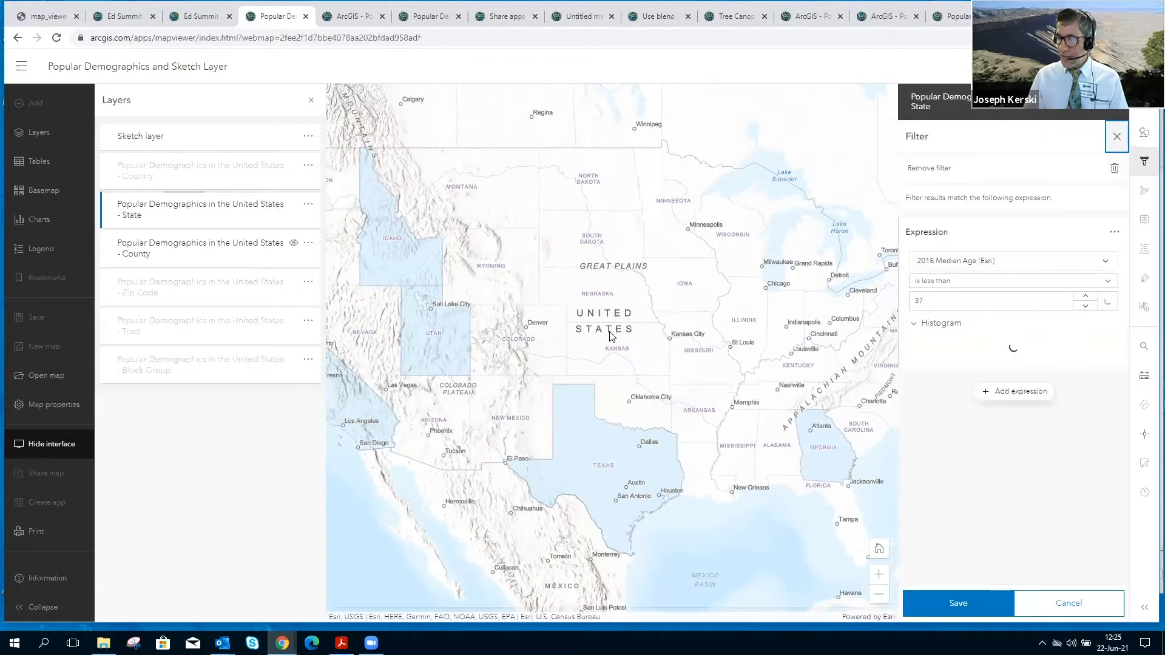
{"action": "left_click", "coordinate": [308, 205]}
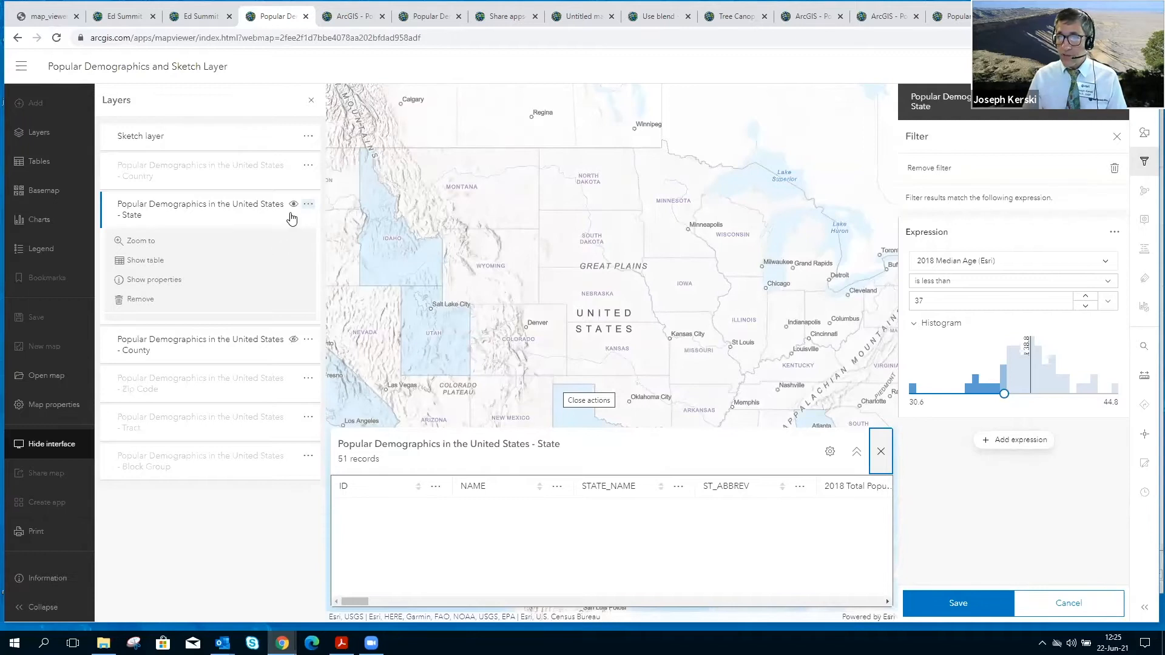
{"action": "left_click", "coordinate": [154, 265]}
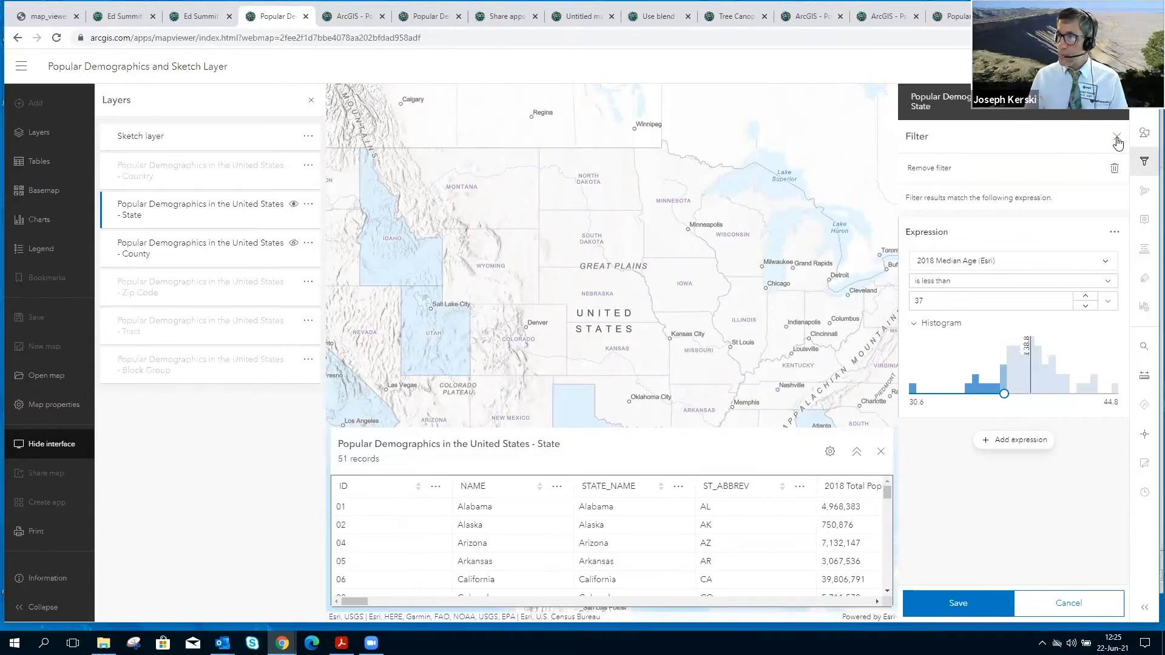
{"action": "left_click", "coordinate": [995, 614]}
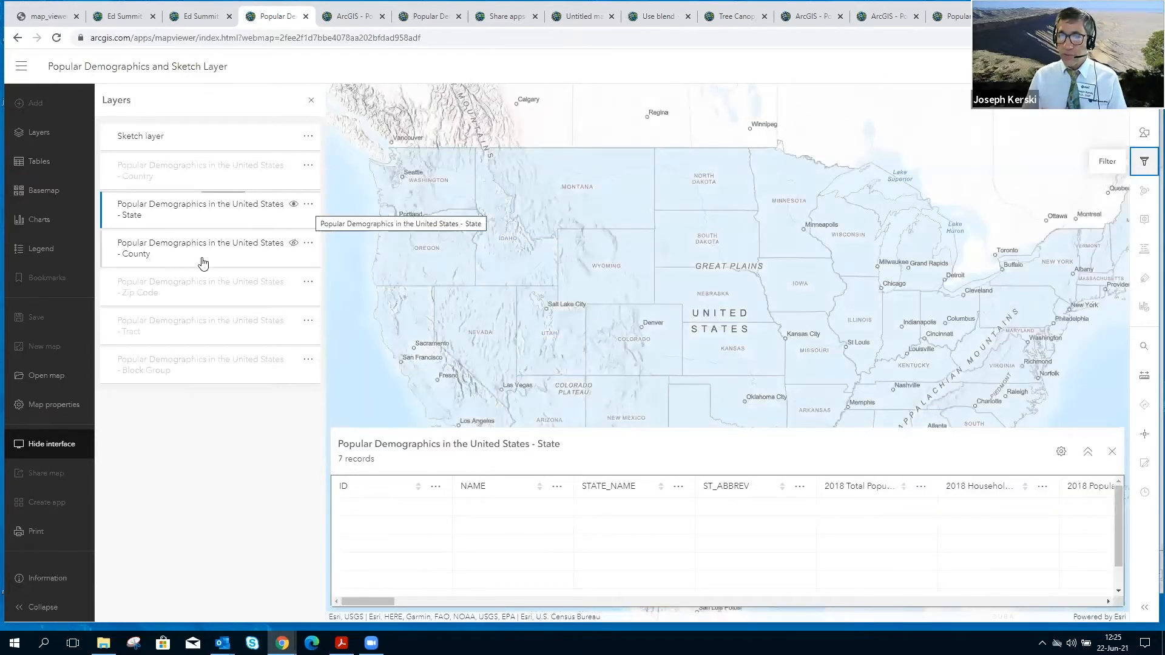
- Examine the table of filtered states and look over the matching states on the map, up into Canada and back
{"action": "left_click", "coordinate": [308, 204]}
{"action": "left_click", "coordinate": [163, 268]}
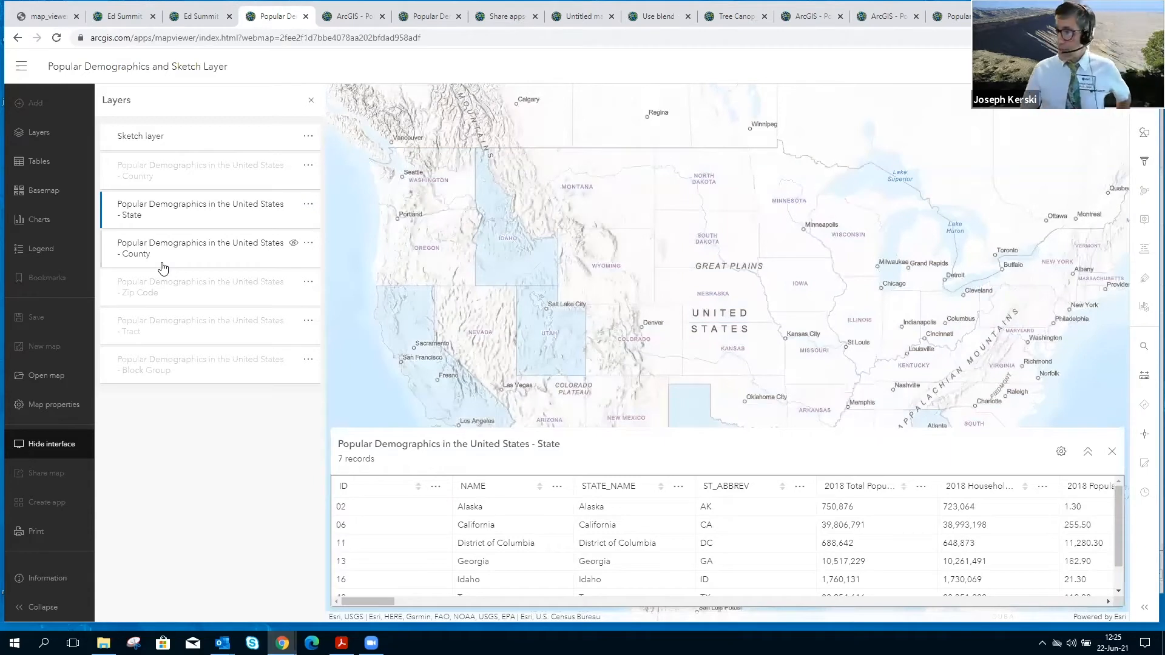
{"action": "left_click_drag", "start_coordinate": [684, 232], "coordinate": [717, 148]}
{"action": "left_click_drag", "start_coordinate": [781, 416], "coordinate": [783, 416]}
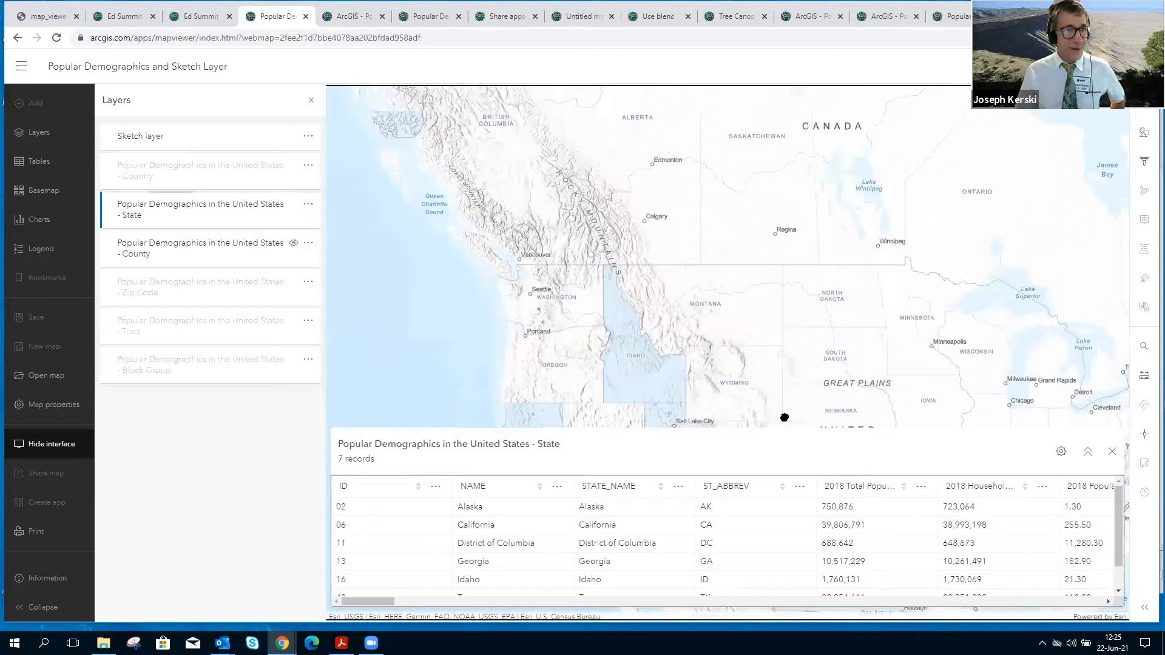
{"action": "left_click_drag", "start_coordinate": [638, 276], "coordinate": [616, 247]}
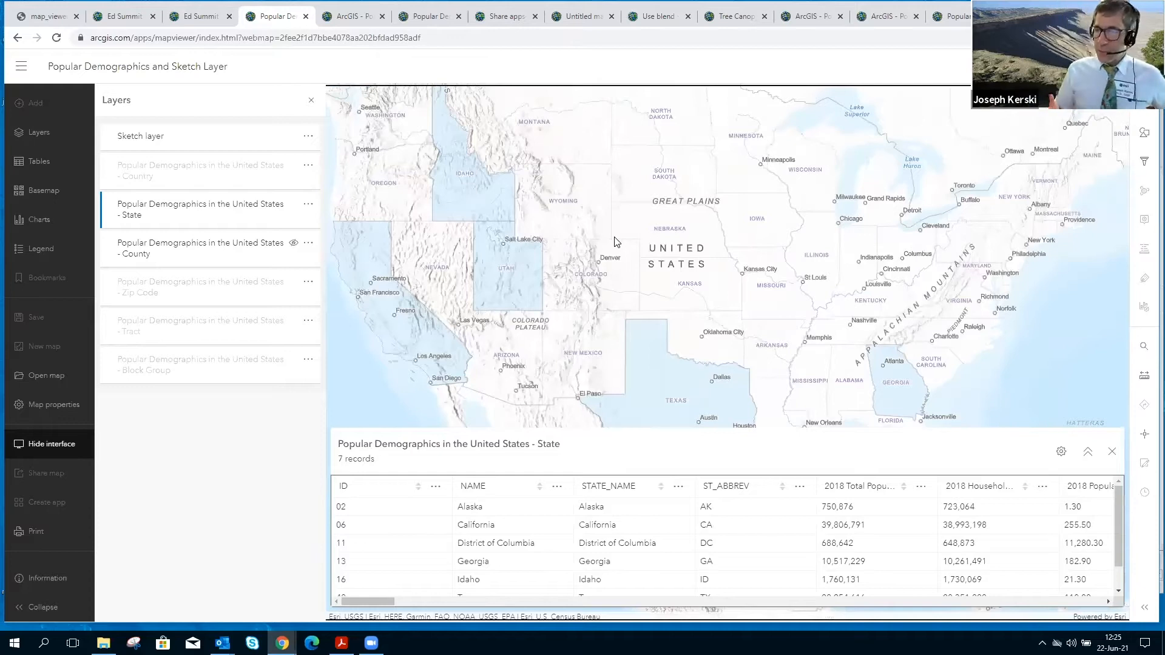
- Remove the median age filter from the State layer and save the change
{"action": "left_click", "coordinate": [1144, 162]}
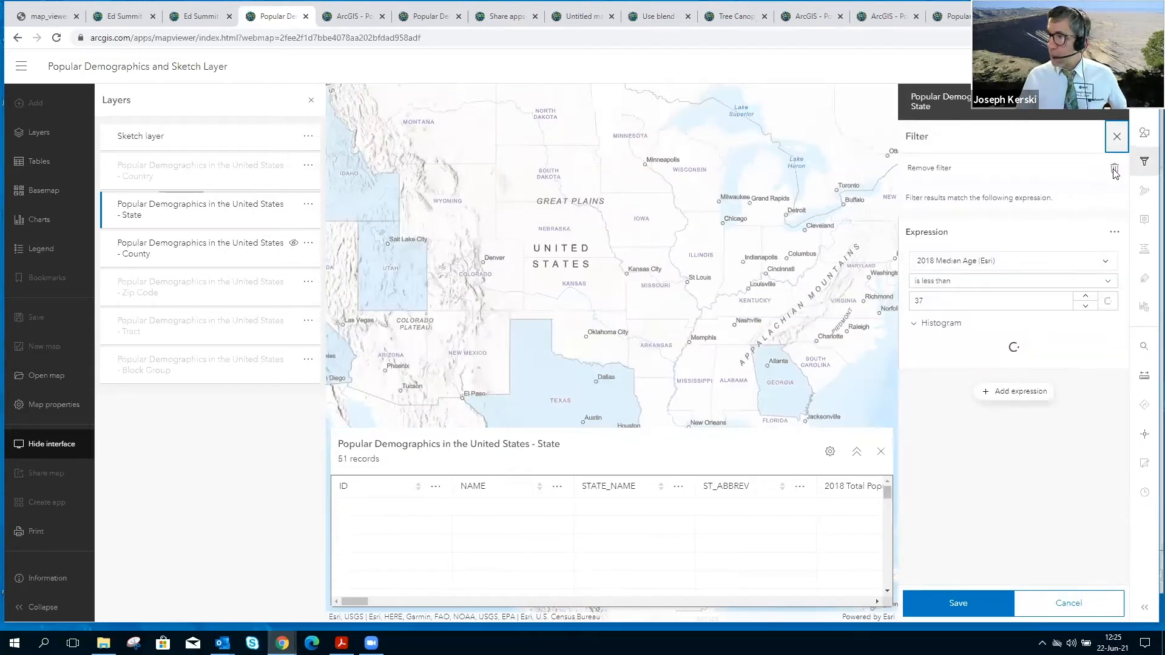
{"action": "left_click", "coordinate": [1113, 171]}
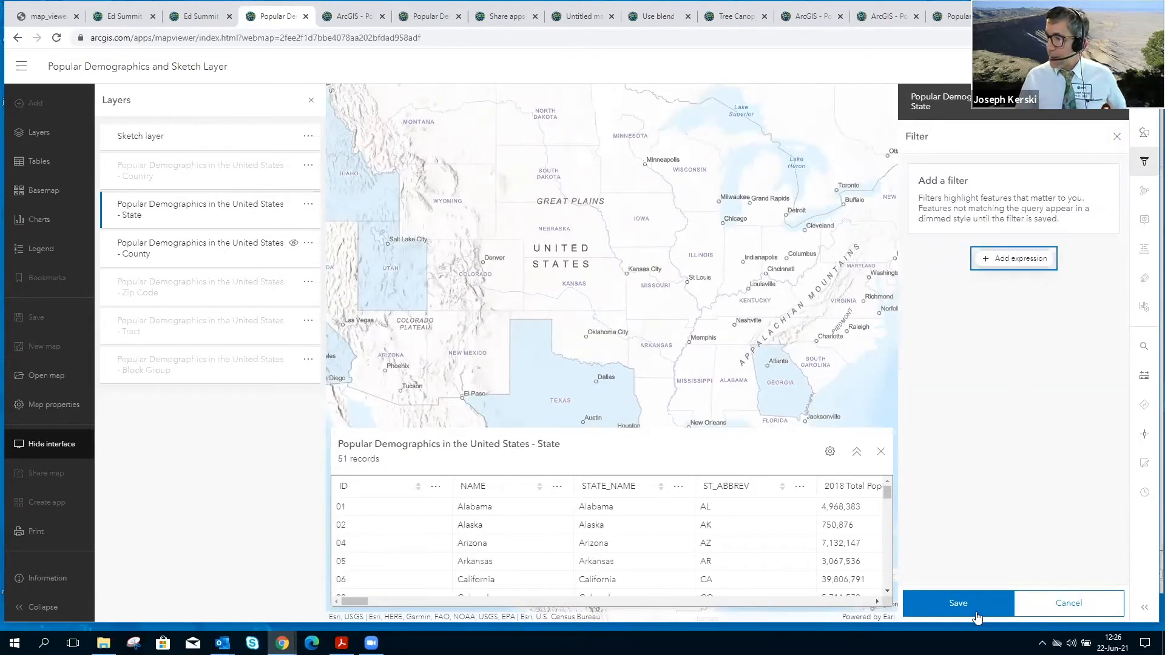
{"action": "left_click", "coordinate": [1144, 162]}
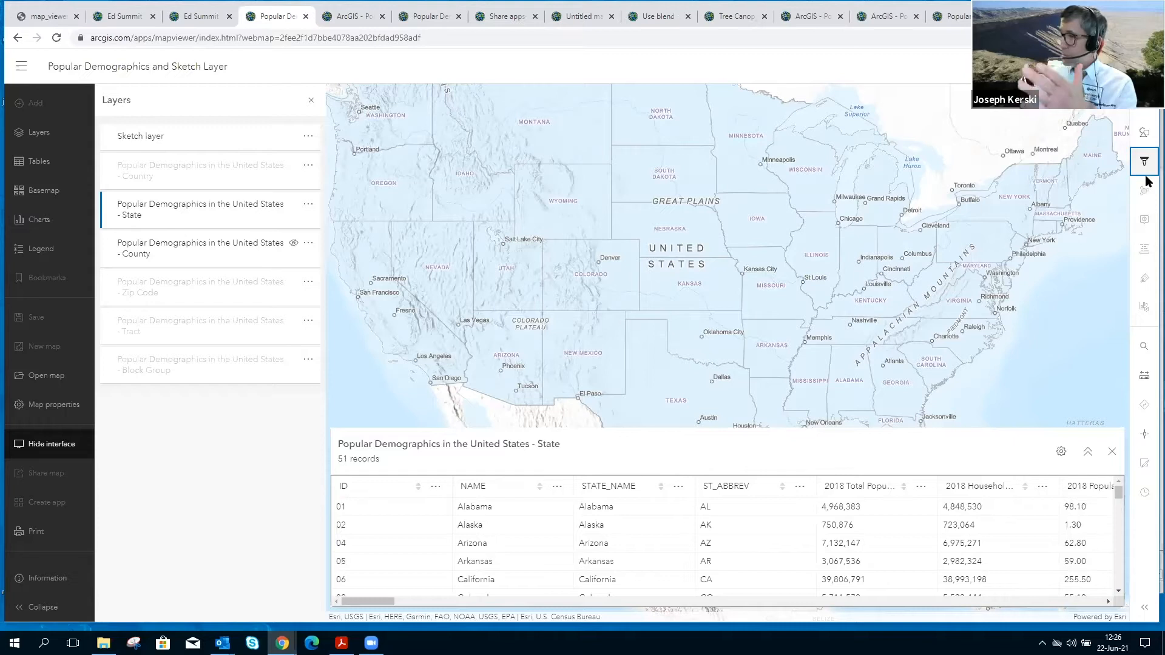
- Style the State layer by the 2018 Median Age (Esri) field, searching the fields for "median"
{"action": "left_click", "coordinate": [1145, 135]}
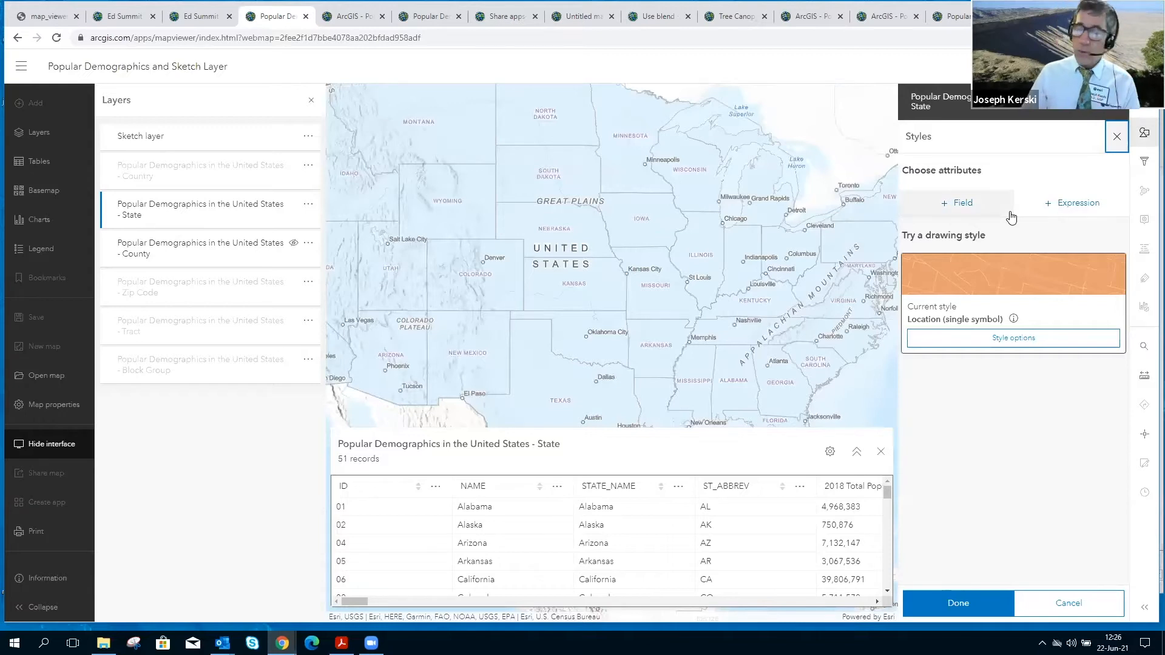
{"action": "left_click", "coordinate": [963, 205]}
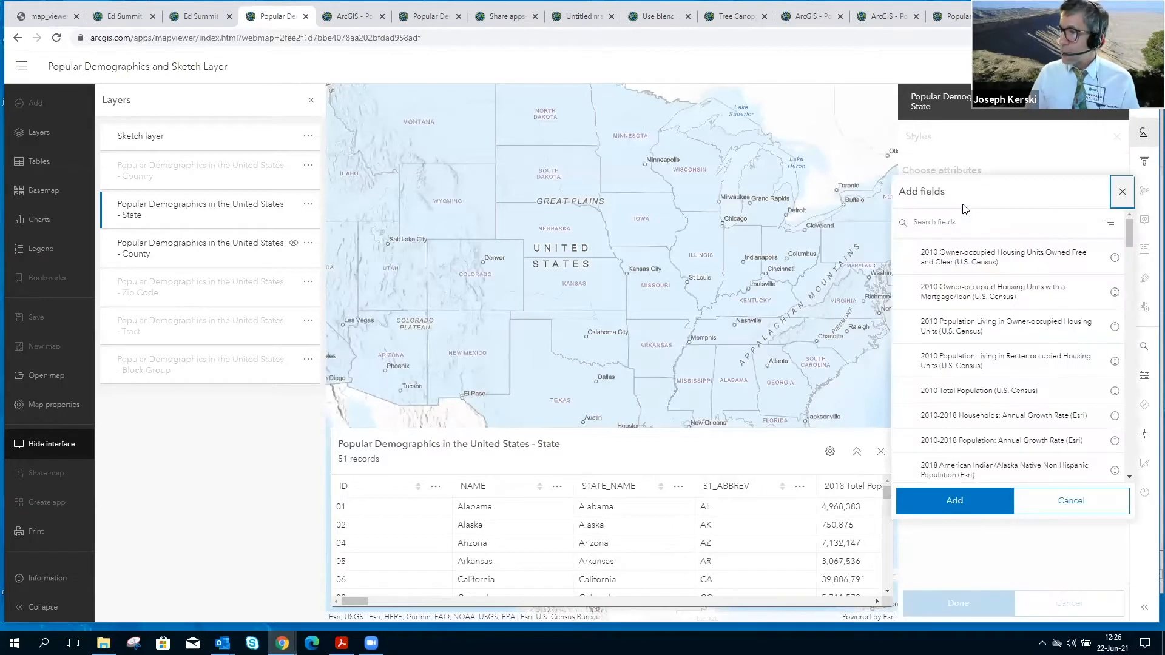
{"action": "left_click", "coordinate": [953, 219]}
{"action": "type", "text": "median"}
{"action": "left_click", "coordinate": [954, 254]}
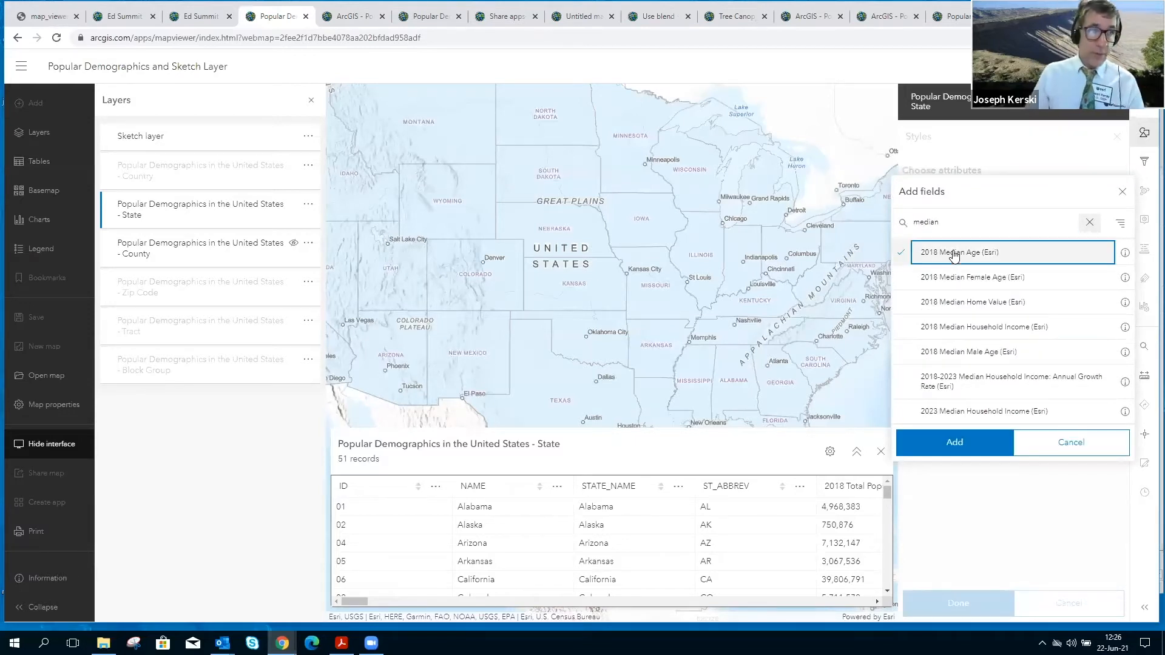
{"action": "left_click", "coordinate": [964, 445]}
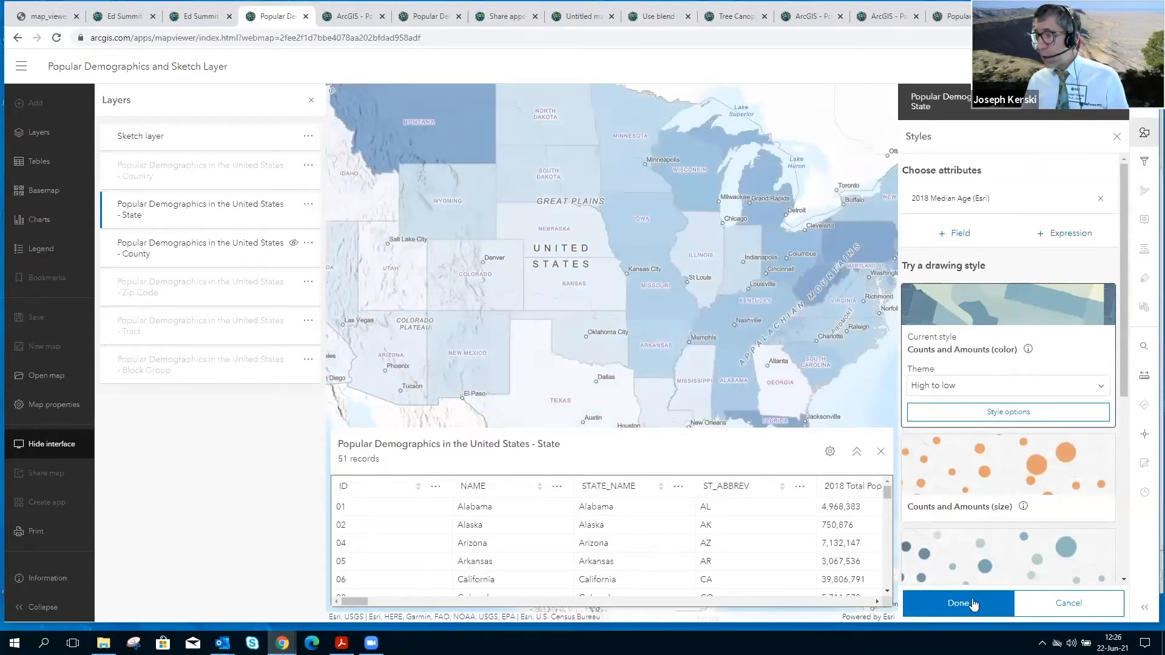
- Classify the median age colors by natural breaks into 5 classes, apply the style and close the attribute table
{"action": "left_click", "coordinate": [988, 414]}
{"action": "left_click", "coordinate": [934, 559]}
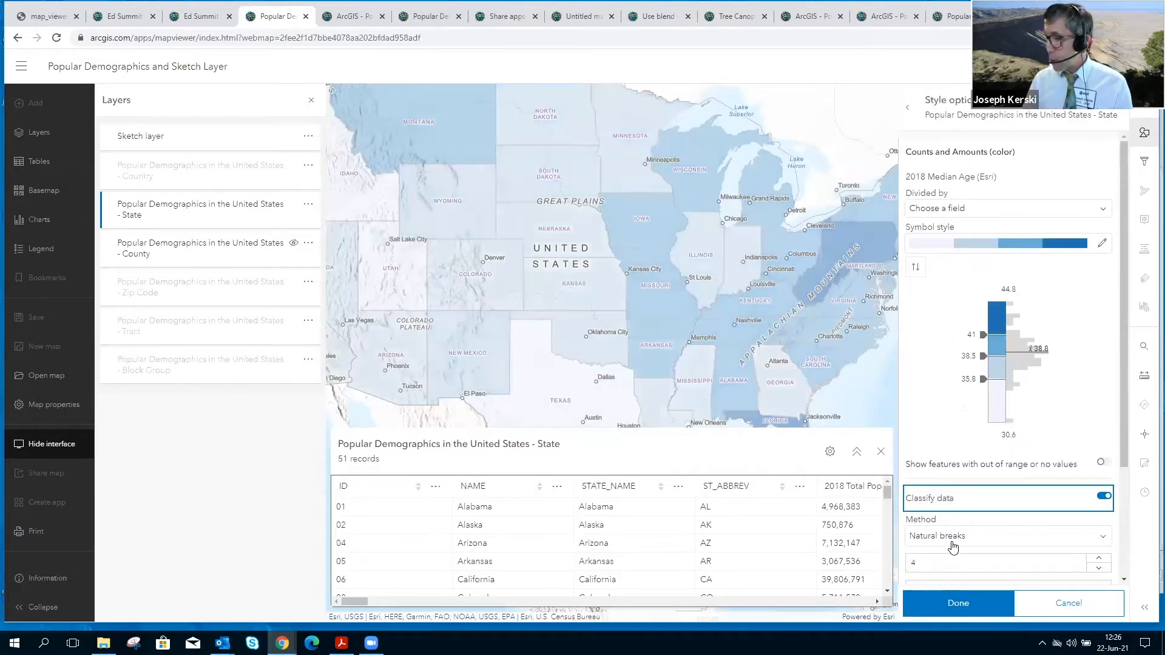
{"action": "left_click", "coordinate": [1100, 559]}
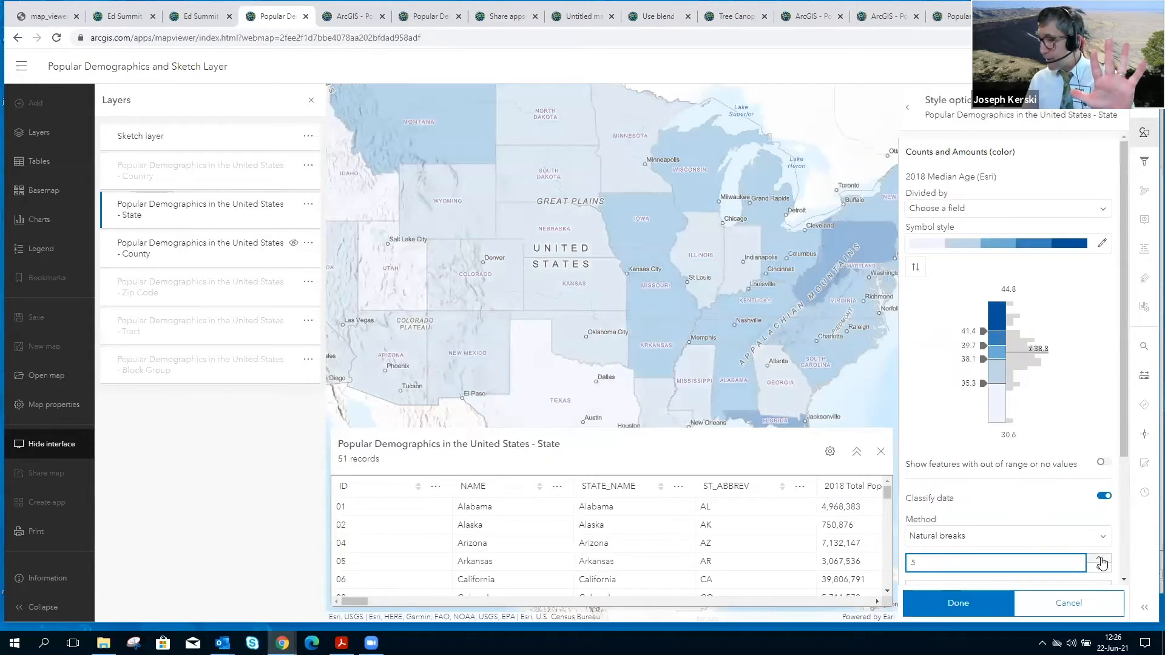
{"action": "left_click", "coordinate": [972, 604]}
{"action": "left_click", "coordinate": [972, 602]}
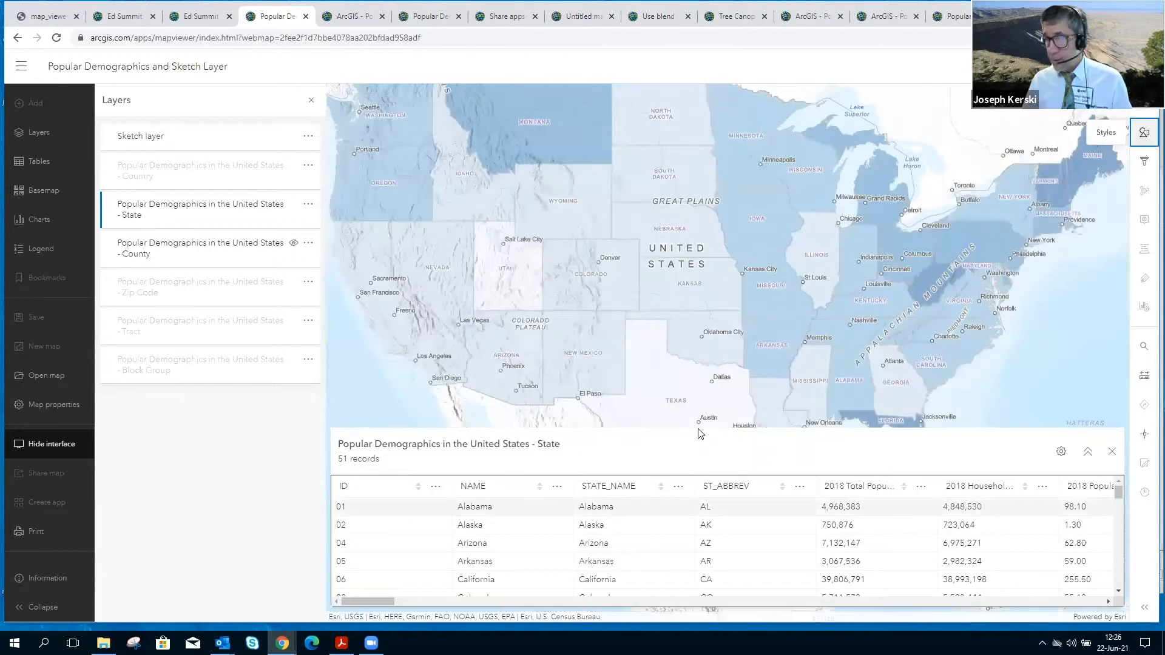
{"action": "left_click", "coordinate": [1110, 461]}
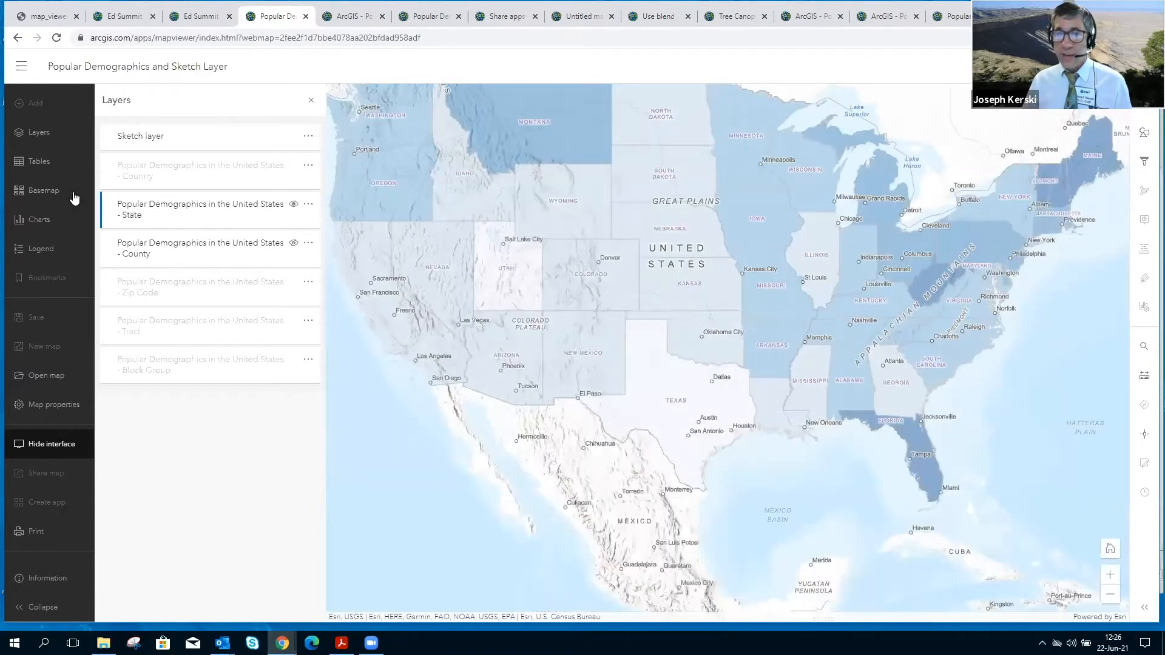
- Show the map legend in place of the layer list to check the 2018 Median Age (Esri) classes of the State layer
{"action": "left_click", "coordinate": [39, 145]}
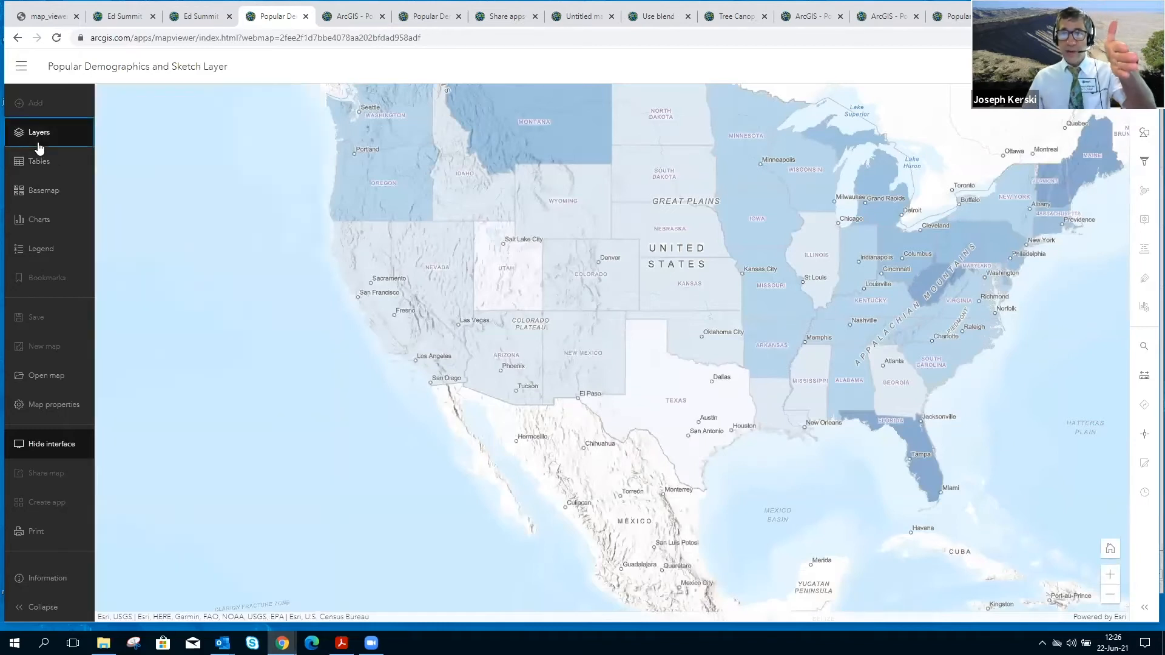
{"action": "left_click", "coordinate": [39, 250]}
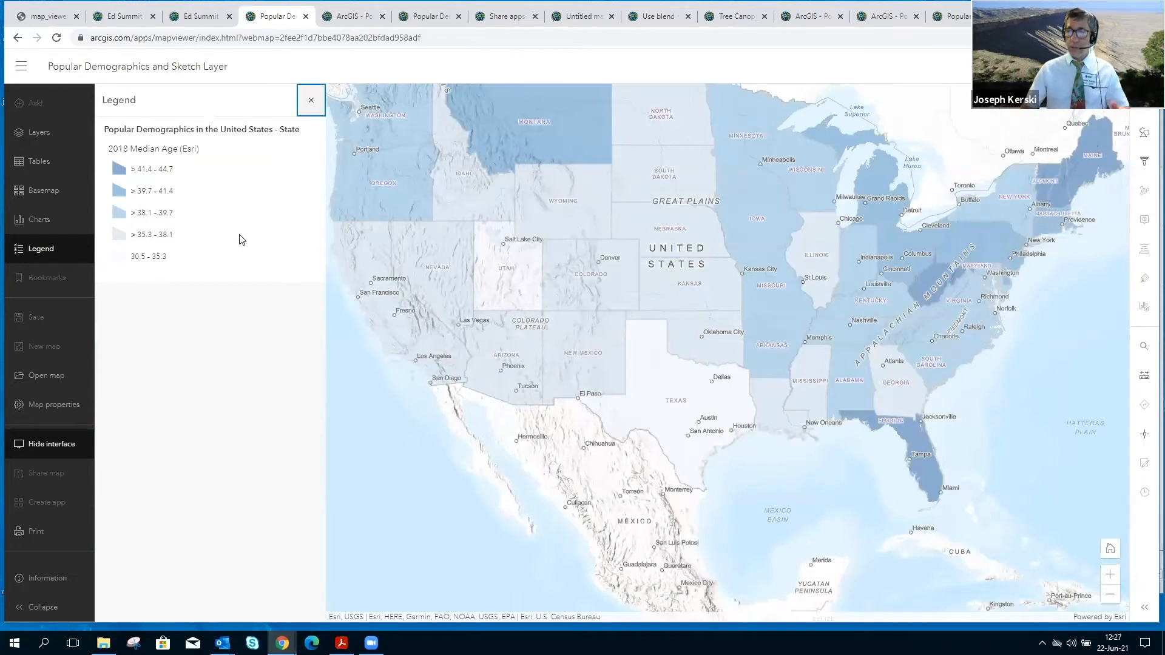
{"action": "left_click_drag", "start_coordinate": [493, 335], "coordinate": [581, 407]}
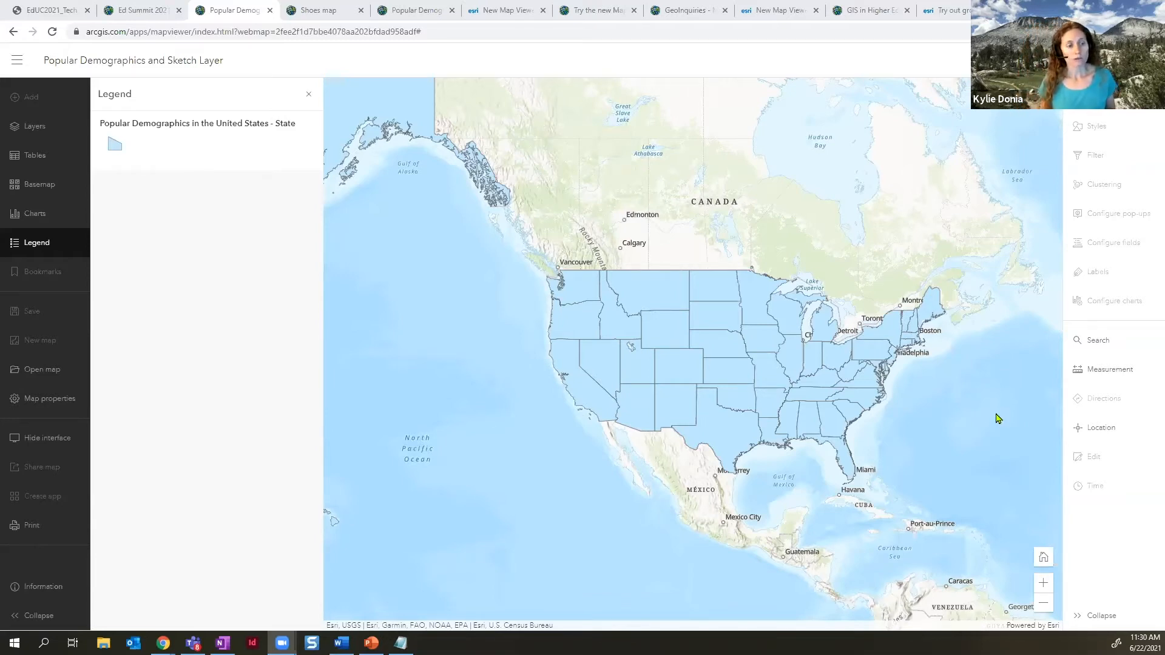
- Hide the interface to view the map alone, and restore the interface
{"action": "left_click", "coordinate": [41, 439]}
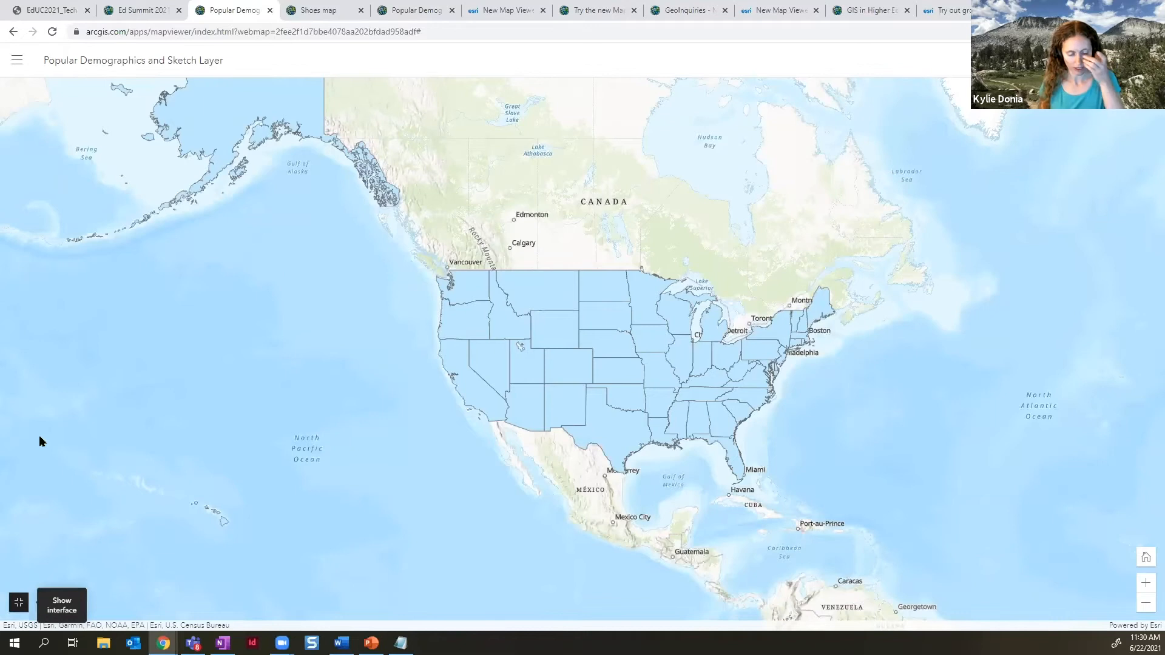
{"action": "left_click", "coordinate": [19, 604]}
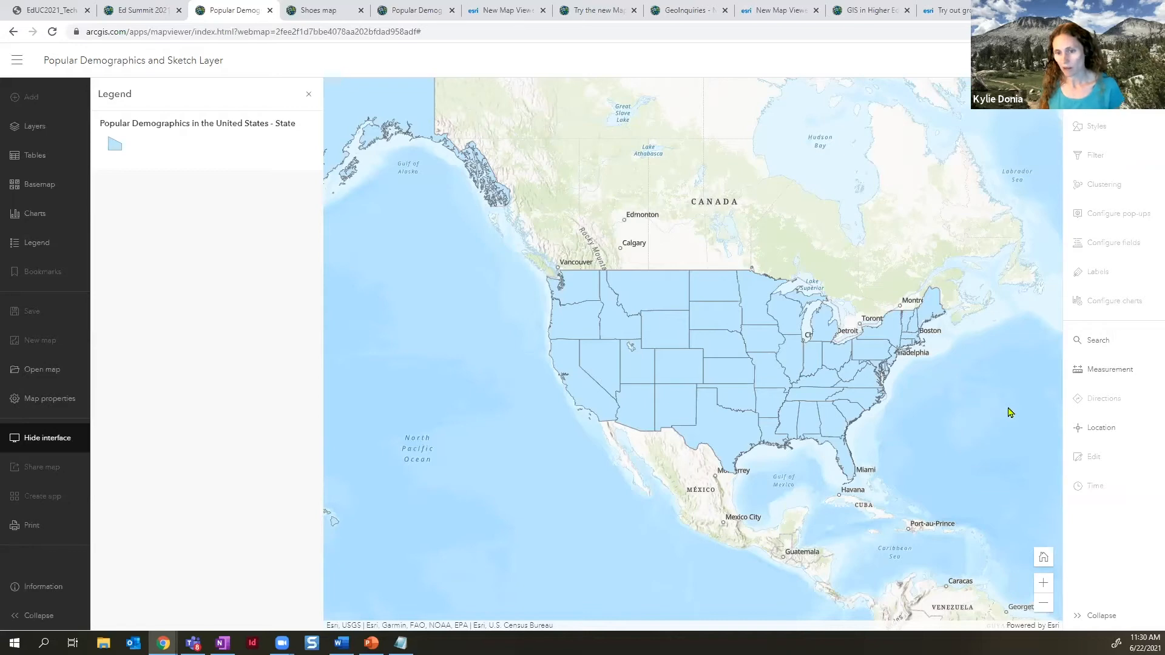
- Measure the distance across the United States from the central California coast to the Boston area
{"action": "left_click", "coordinate": [1109, 372]}
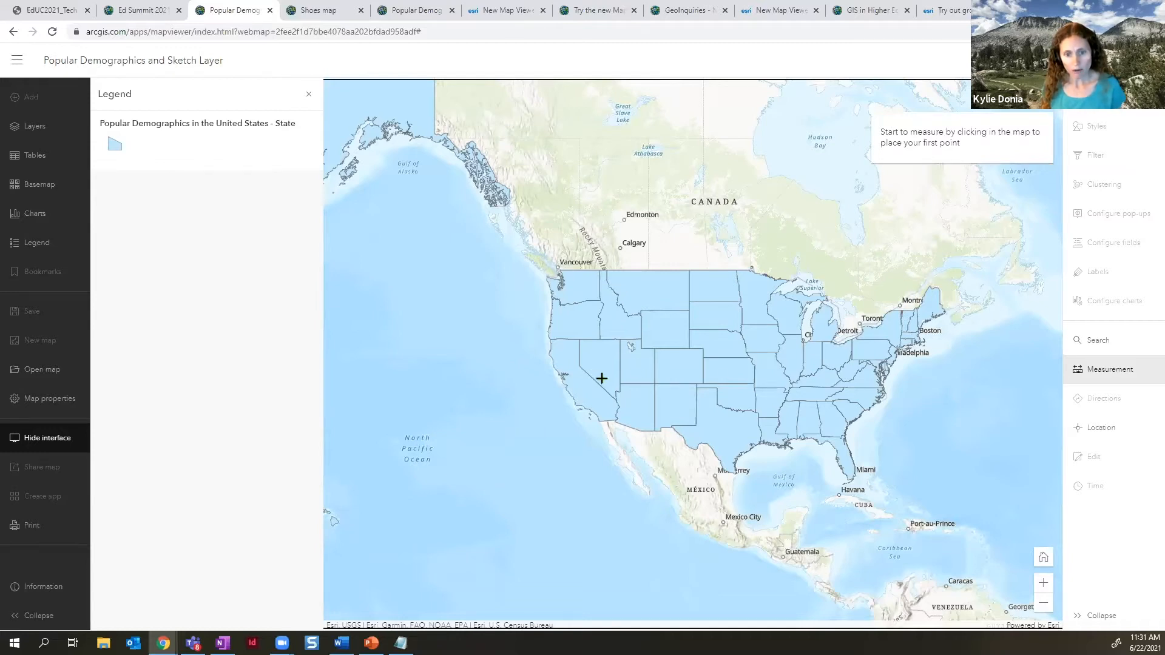
{"action": "left_click", "coordinate": [568, 382]}
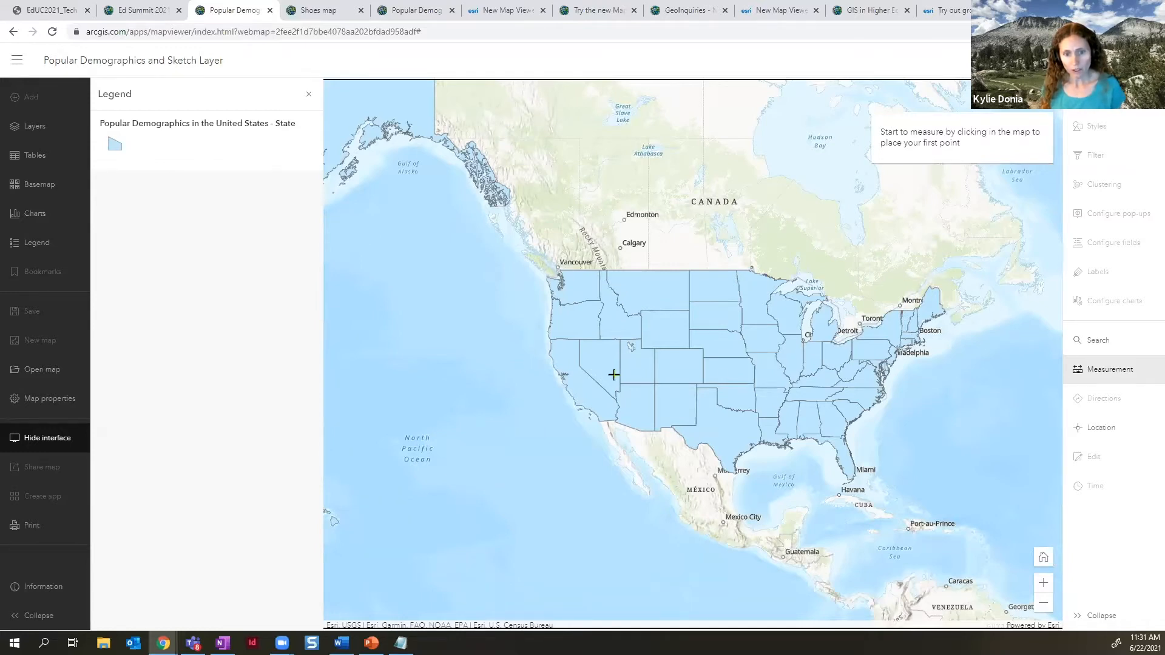
{"action": "left_click", "coordinate": [918, 339]}
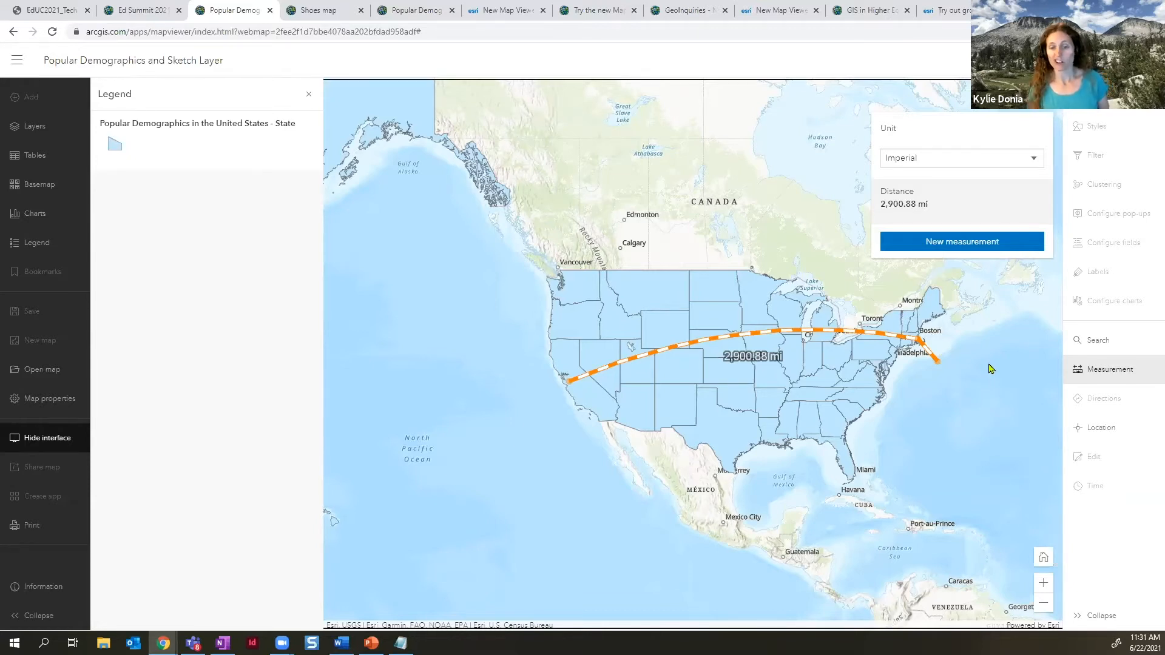
- Start a new measurement and measure a short distance around the Kansas–Oklahoma area
{"action": "left_click", "coordinate": [937, 241]}
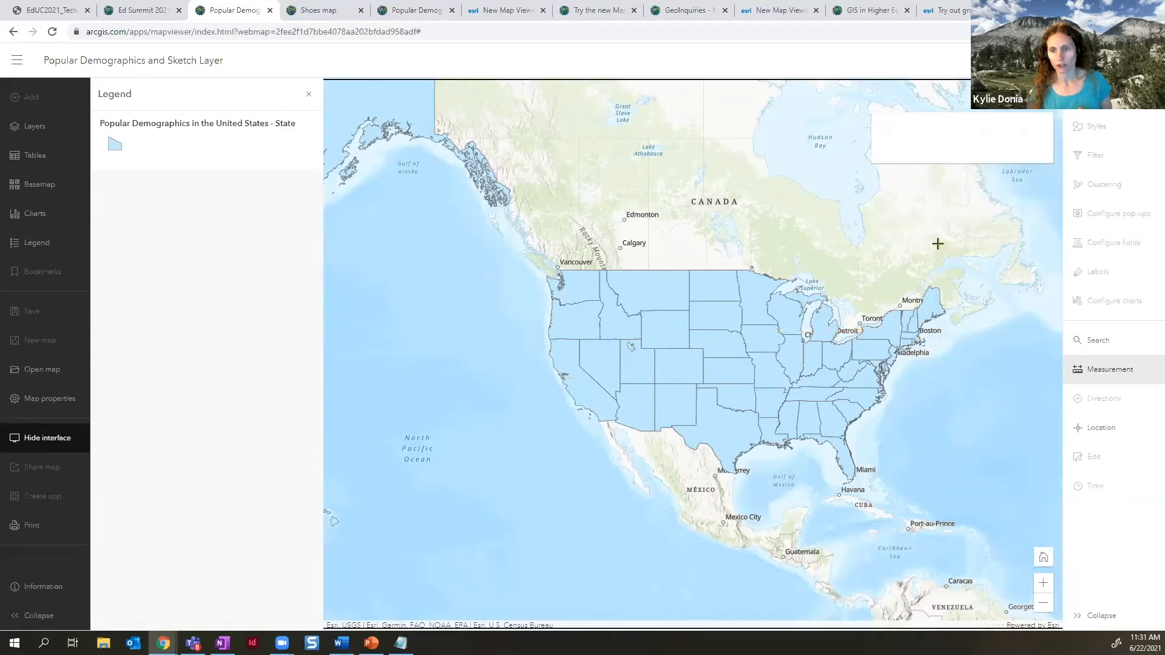
{"action": "left_click", "coordinate": [739, 380]}
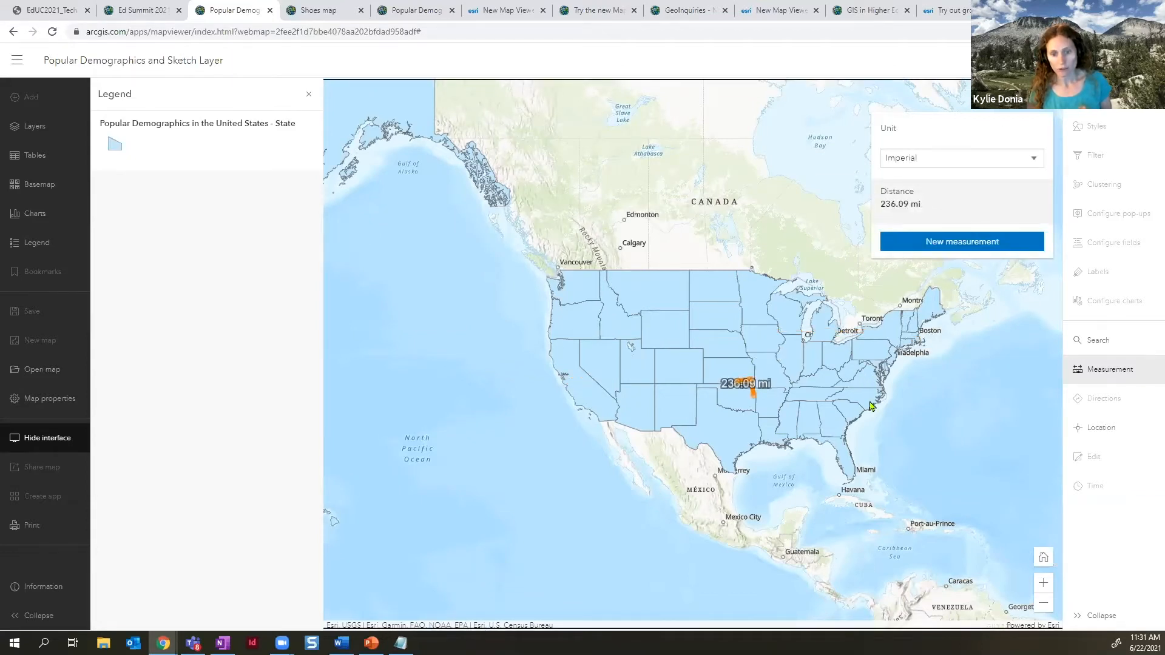
{"action": "scroll", "coordinate": [759, 393], "scroll_direction": "up", "scroll_amount": 2}
{"action": "scroll", "coordinate": [759, 393], "scroll_direction": "up", "scroll_amount": 1}
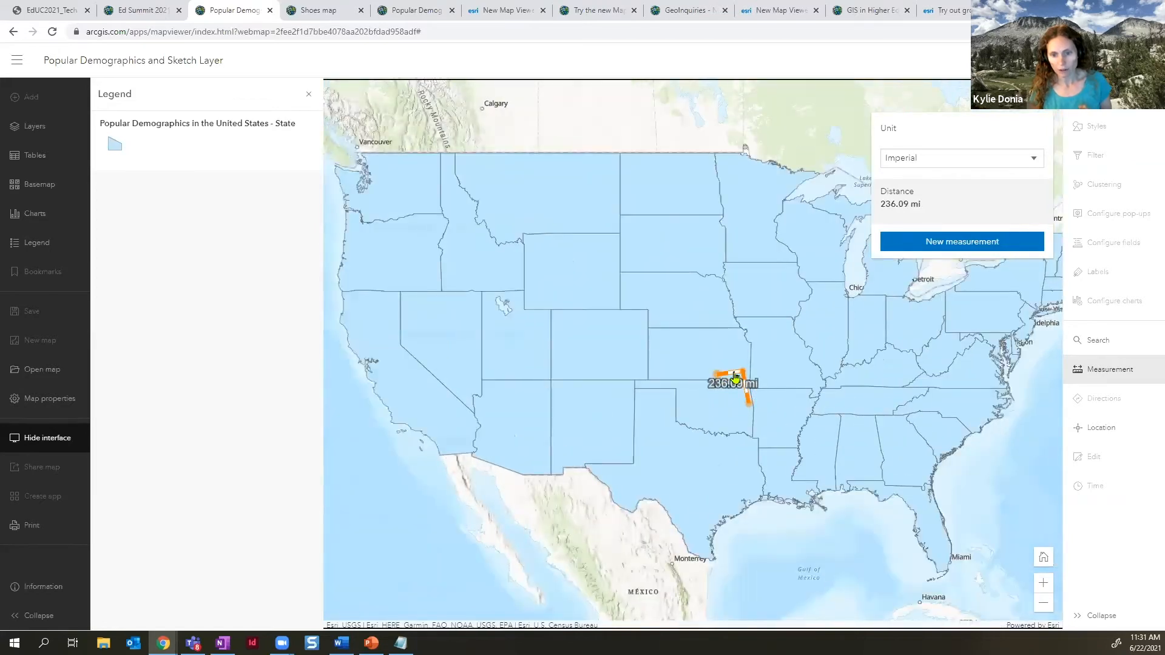
{"action": "scroll", "coordinate": [754, 405], "scroll_direction": "down", "scroll_amount": 1}
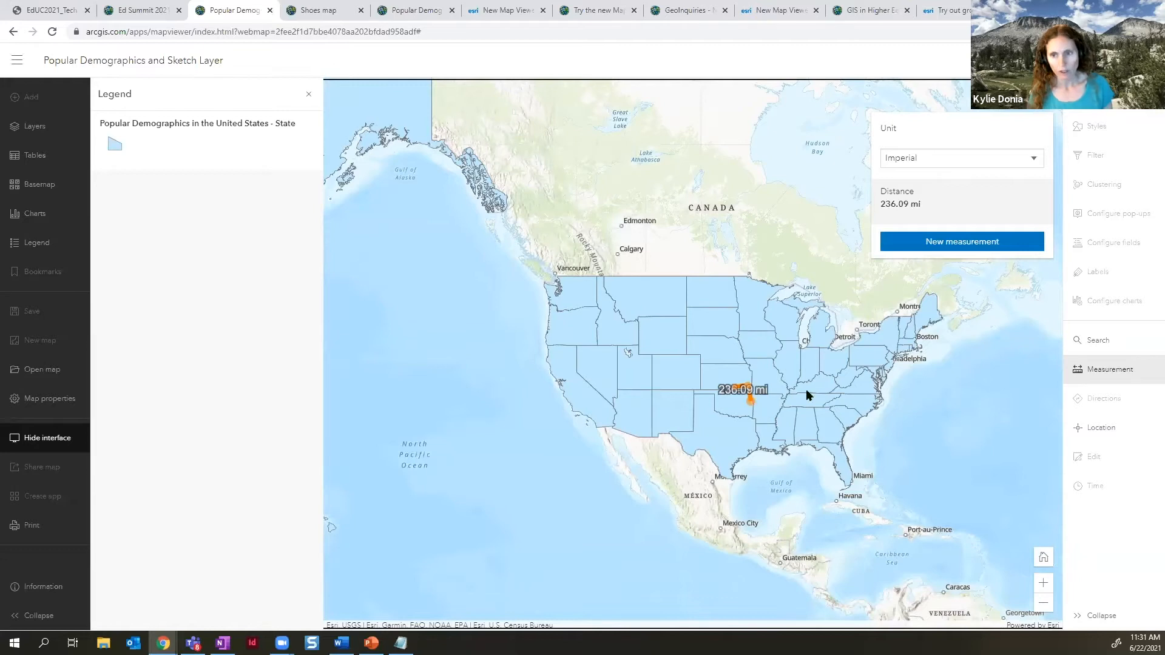
- Display the location coordinates with their conversions, and remove the DDM, USNG and MGRS formats
{"action": "left_click", "coordinate": [1106, 429]}
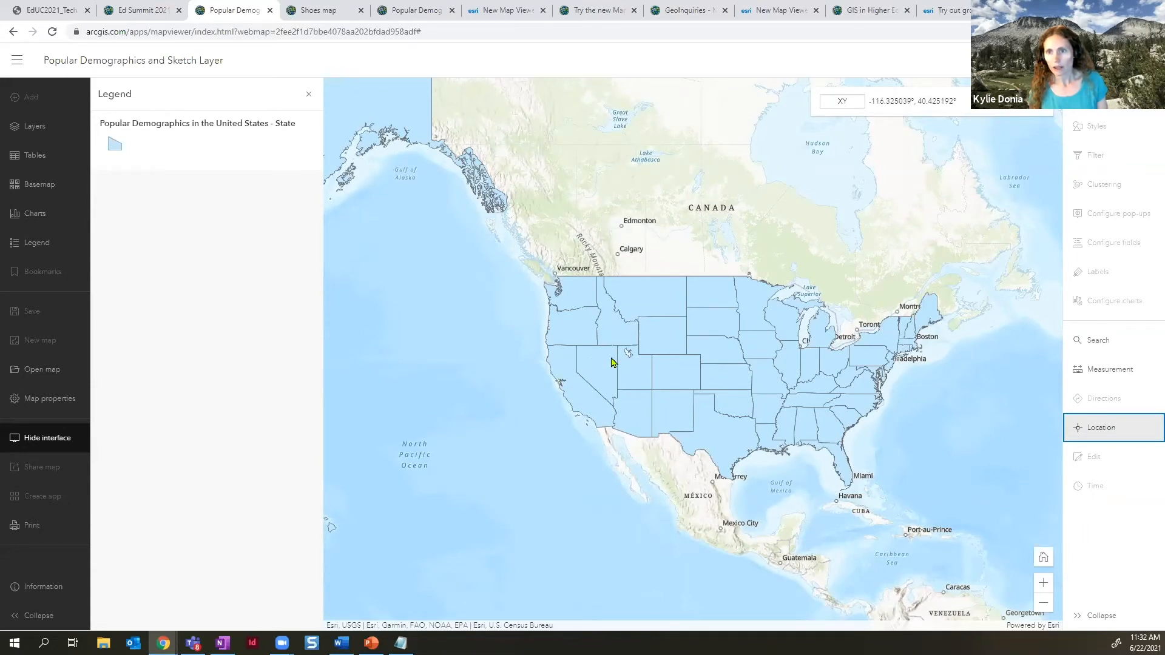
{"action": "left_click", "coordinate": [1035, 112]}
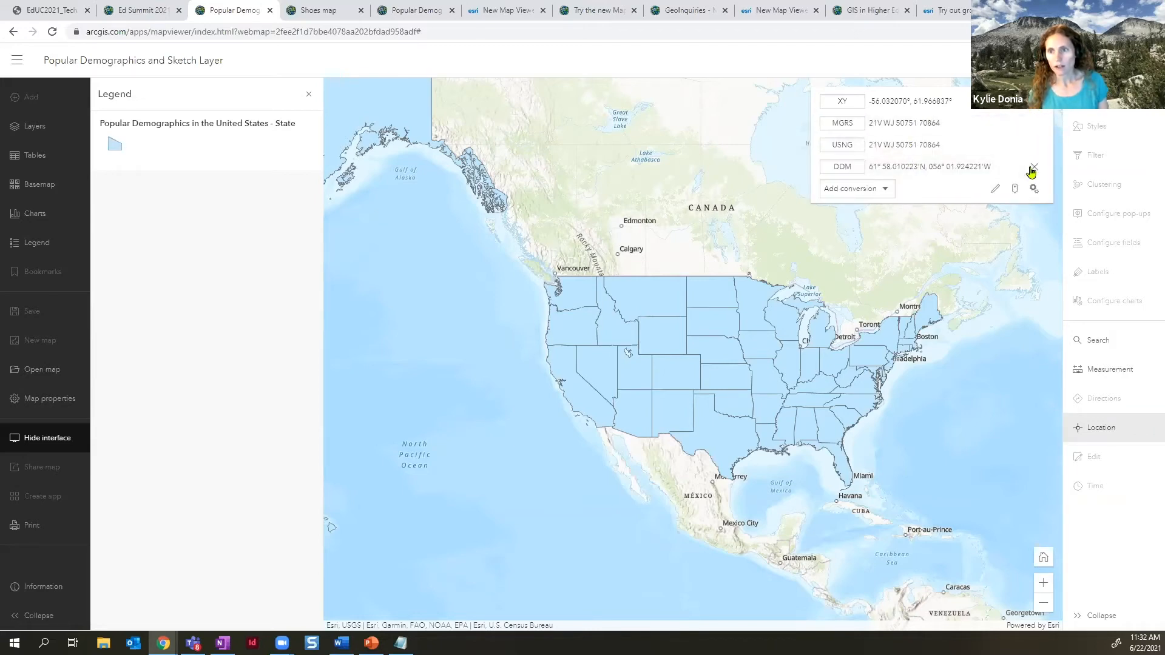
{"action": "left_click", "coordinate": [1032, 168]}
{"action": "left_click", "coordinate": [1033, 145]}
{"action": "left_click", "coordinate": [1033, 123]}
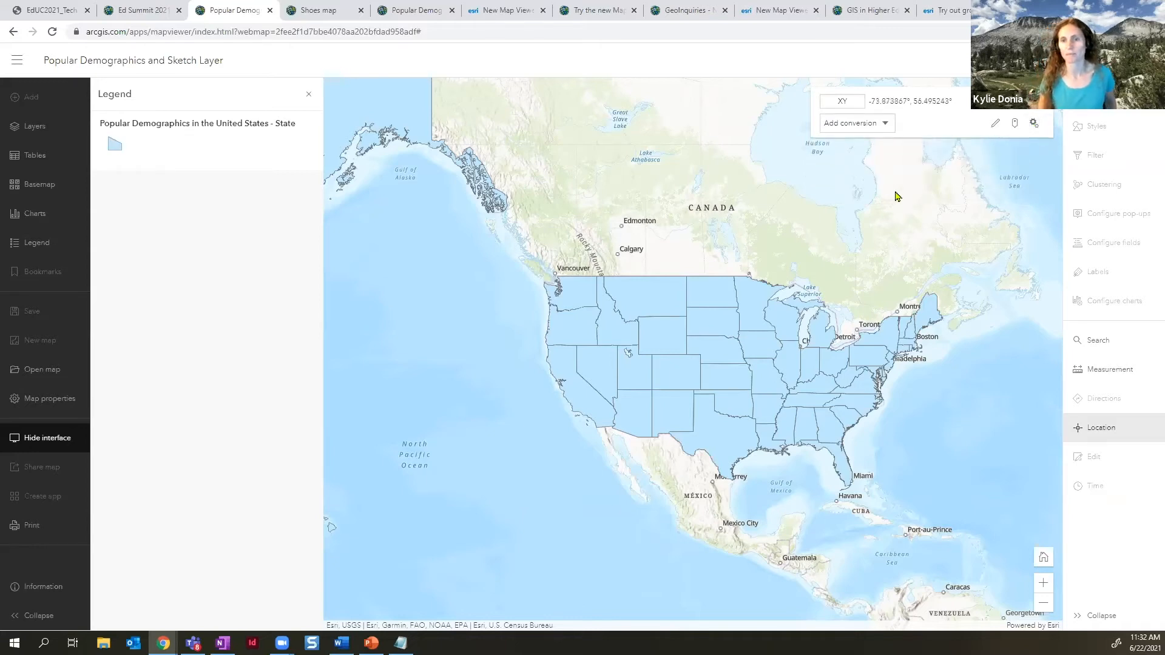
- Add UTM, DDM and DMS conversions to the location coordinates
{"action": "left_click", "coordinate": [886, 124]}
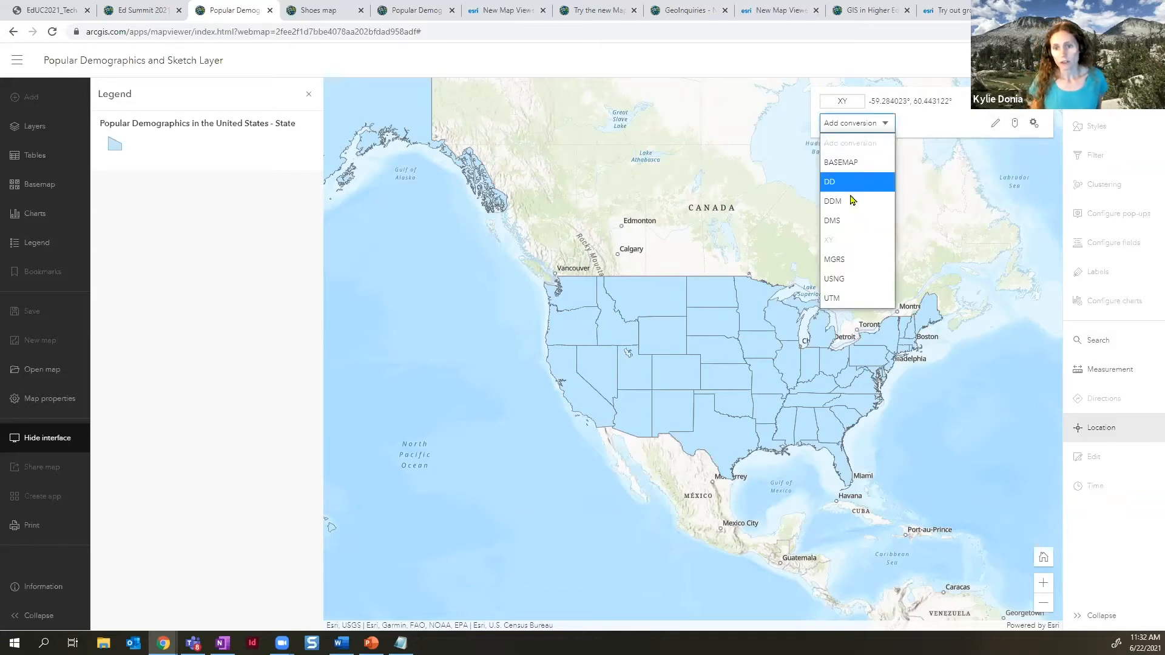
{"action": "left_click", "coordinate": [847, 303]}
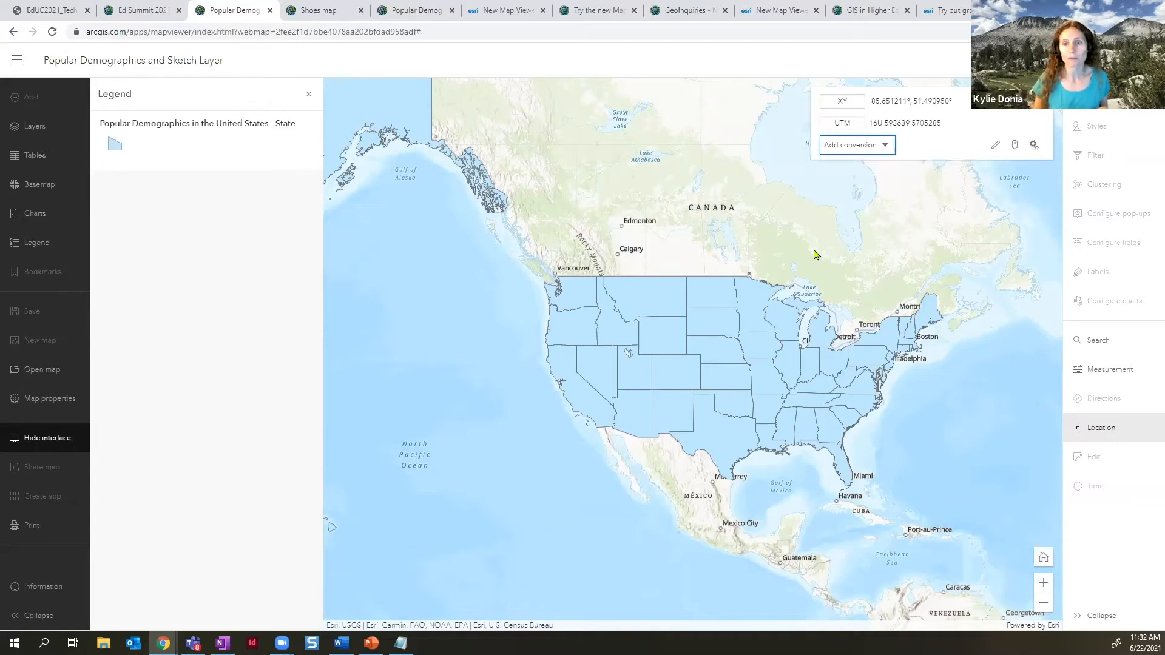
{"action": "left_click", "coordinate": [830, 147]}
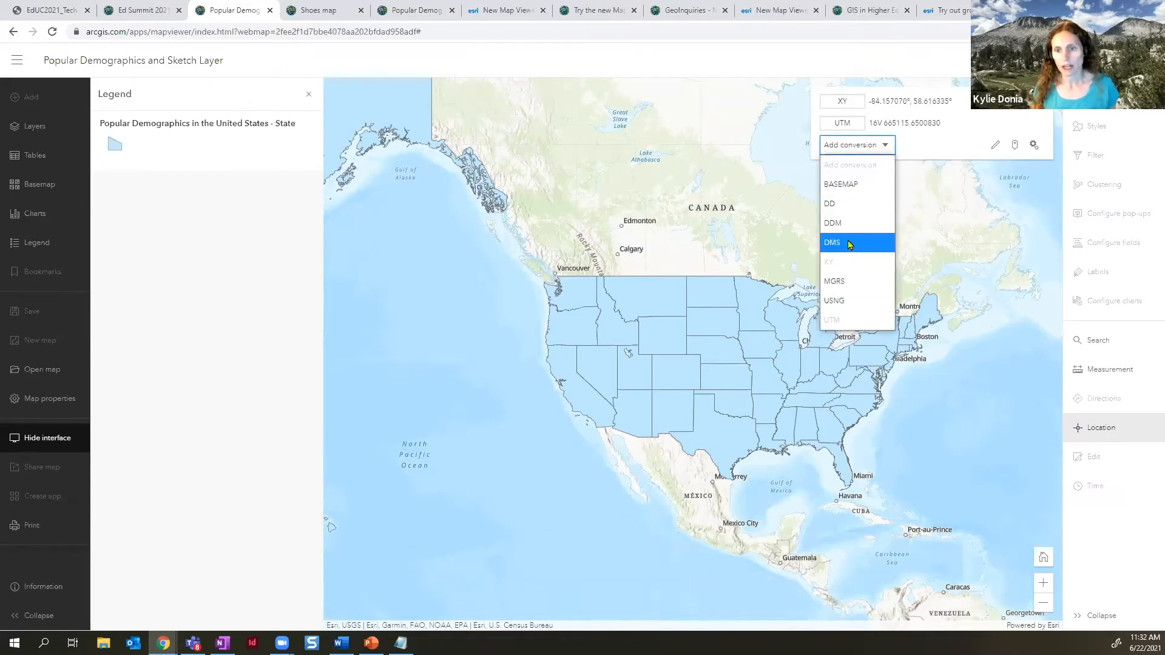
{"action": "left_click", "coordinate": [846, 223]}
{"action": "left_click", "coordinate": [845, 167]}
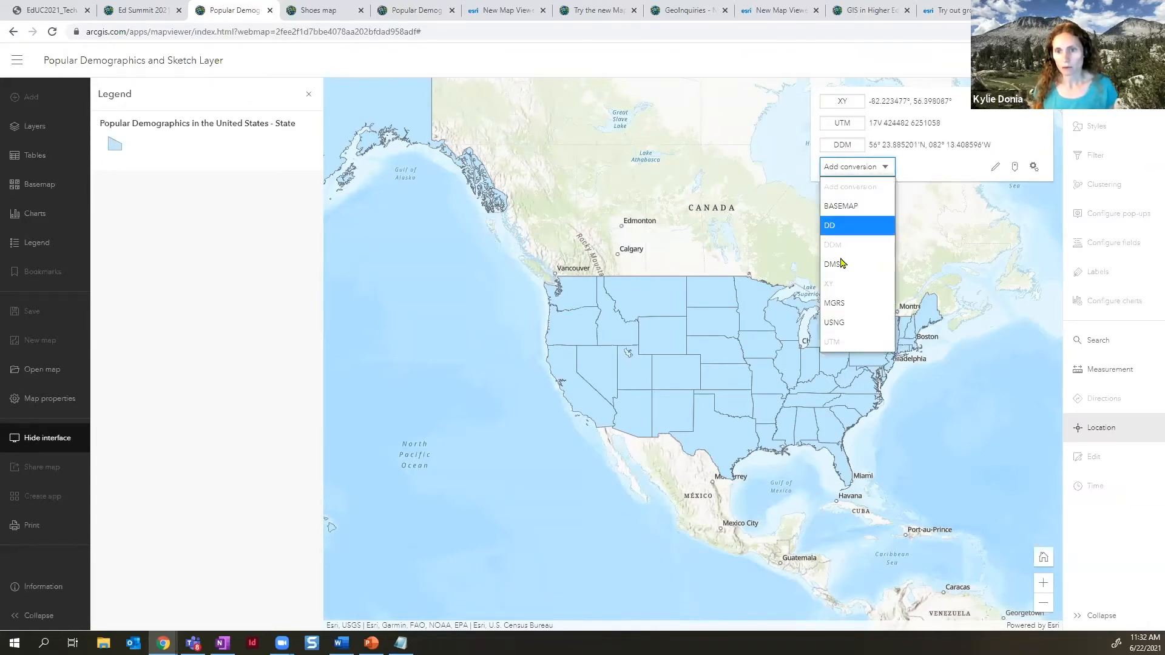
{"action": "left_click", "coordinate": [841, 263]}
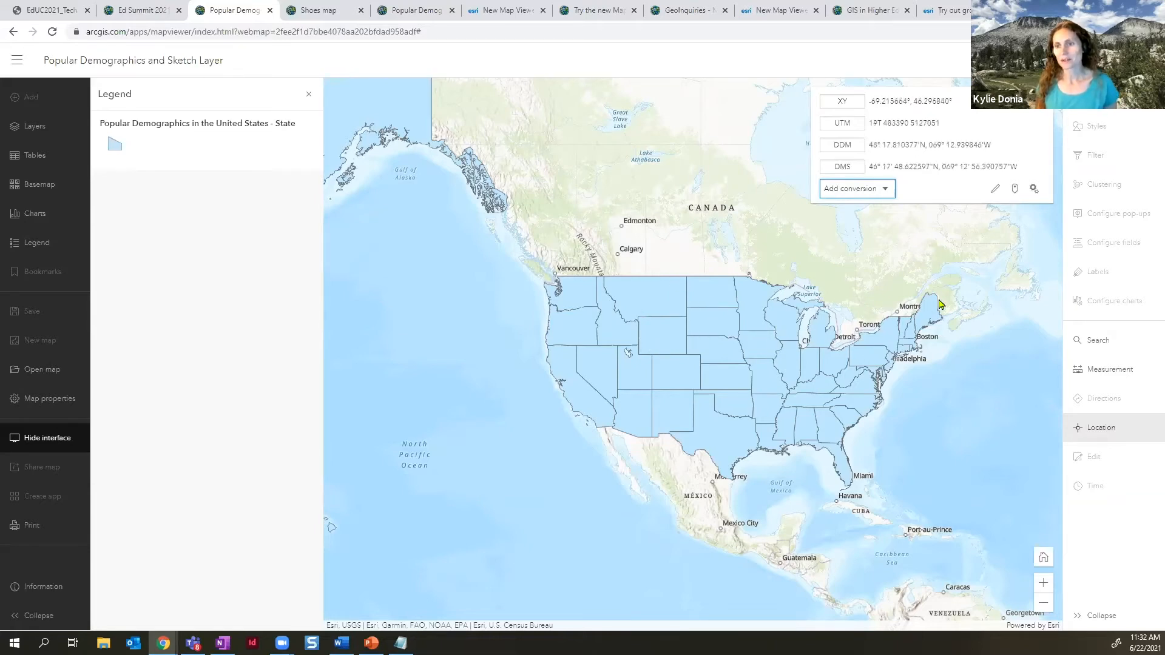
- Capture the coordinates of a point in southern California and close the state's pop-up
{"action": "left_click", "coordinate": [1015, 193]}
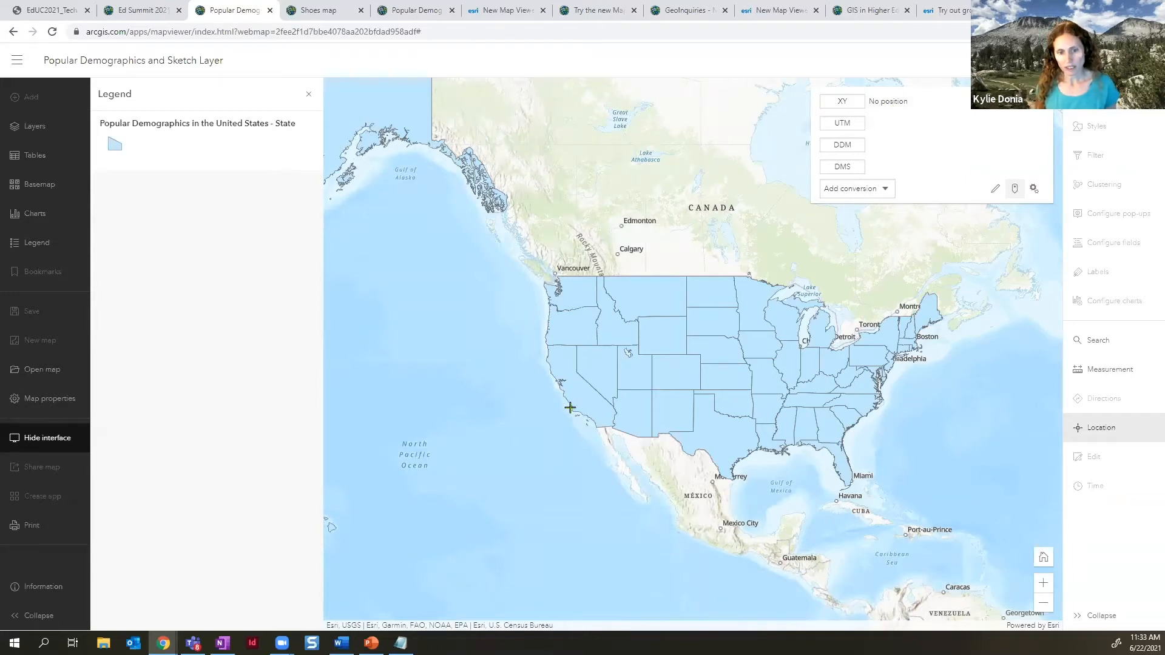
{"action": "left_click", "coordinate": [601, 417]}
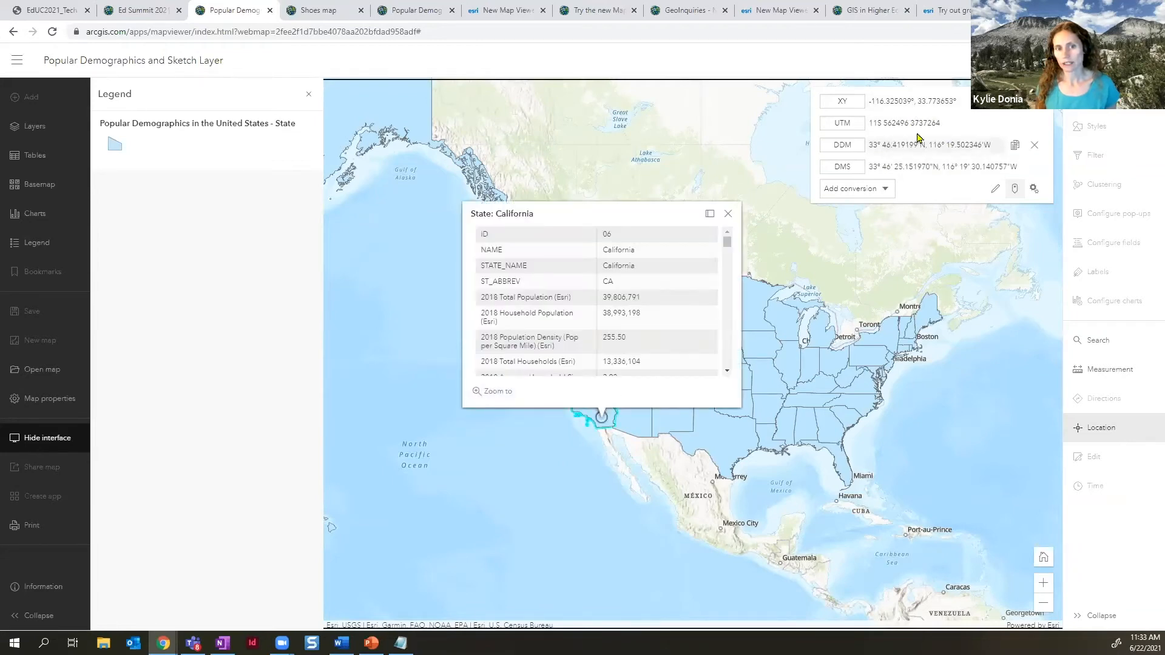
{"action": "left_click", "coordinate": [728, 213]}
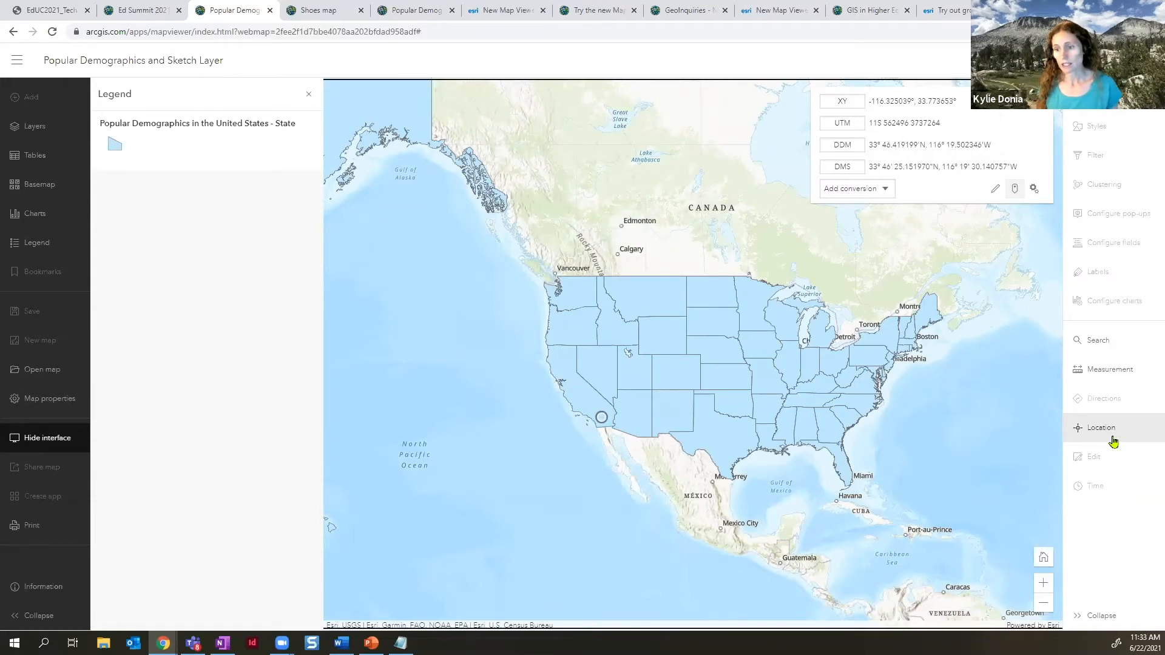
- Try to find a location on the map by searching for the coordinates 38 -123
{"action": "left_click", "coordinate": [1098, 343]}
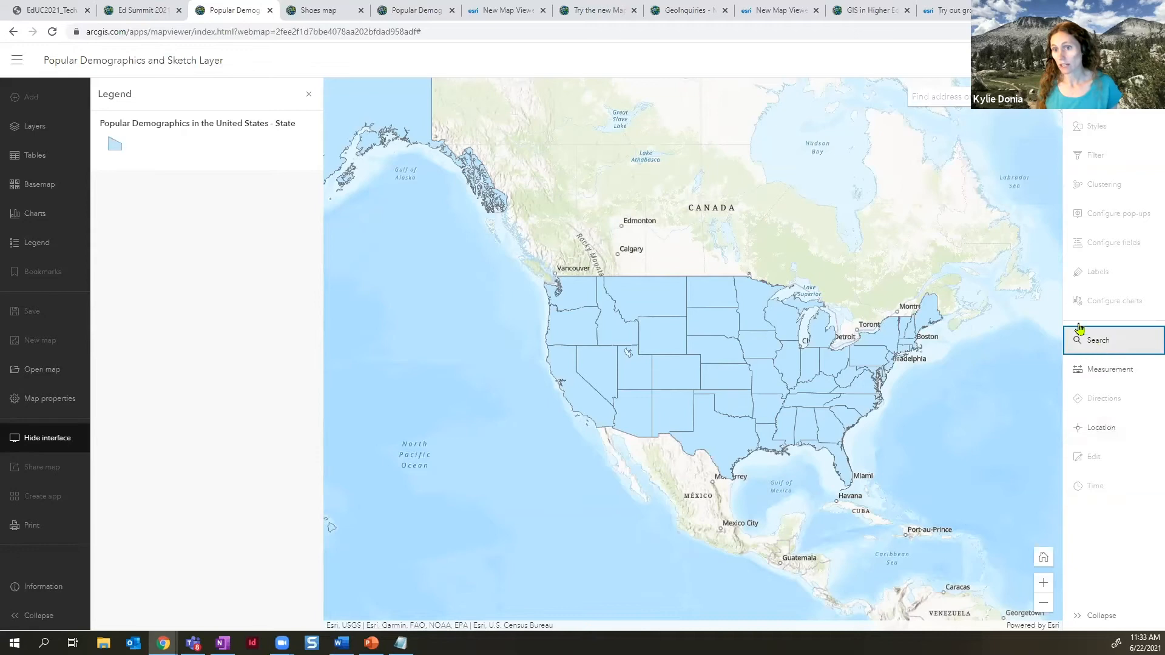
{"action": "left_click", "coordinate": [930, 97]}
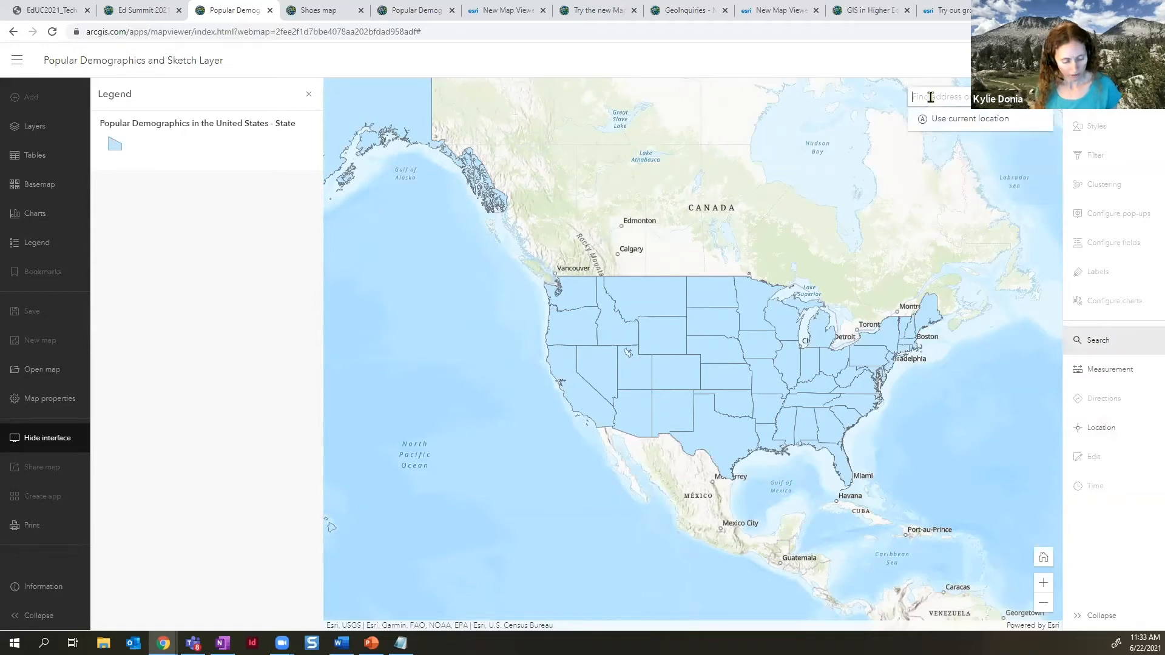
{"action": "type", "text": "38"}
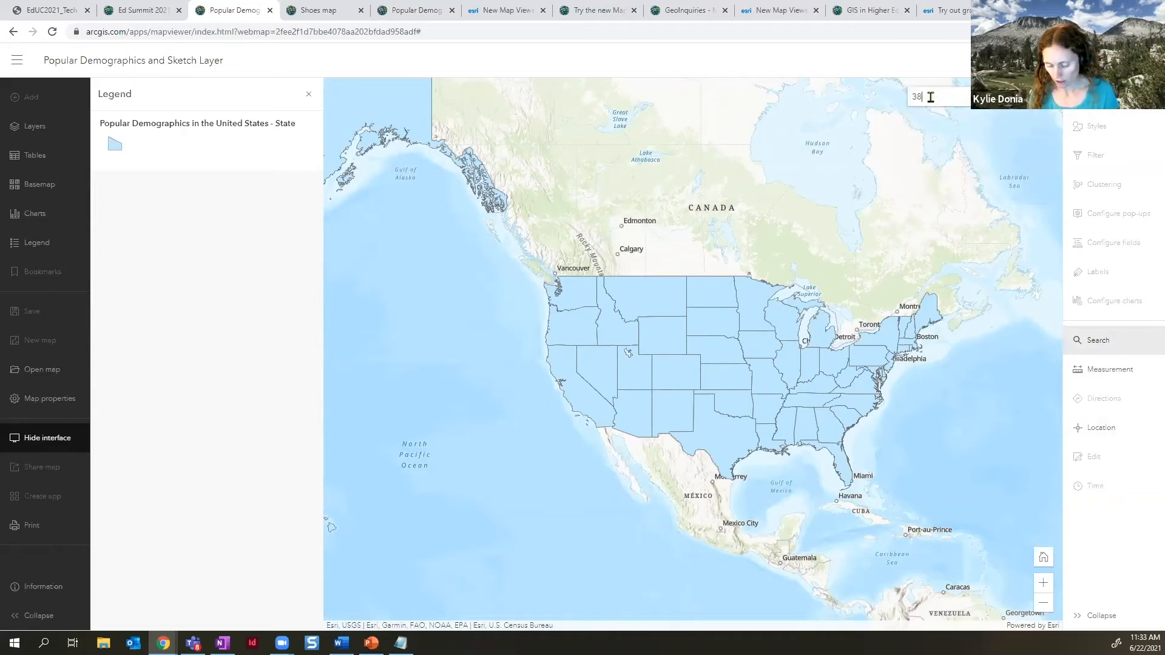
{"action": "key", "text": "BackSpace"}
{"action": "key", "text": "BackSpace"}
{"action": "key", "text": "BackSpace"}
{"action": "key", "text": "BackSpace"}
{"action": "type", "text": "-123"}
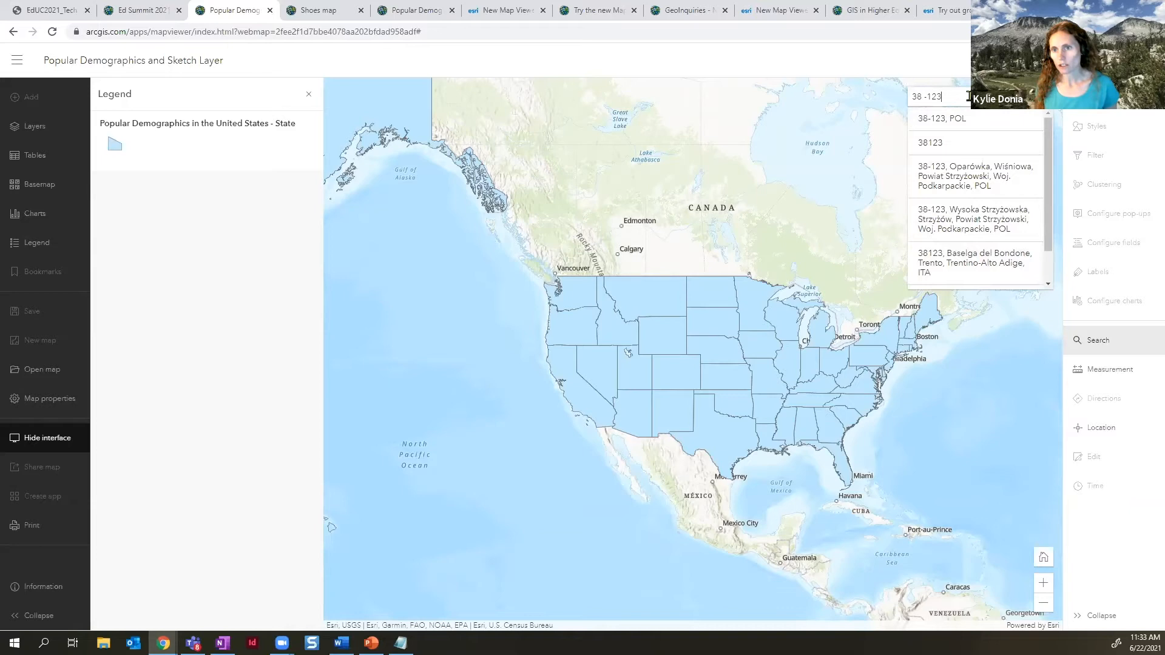
{"action": "key", "text": "Return"}
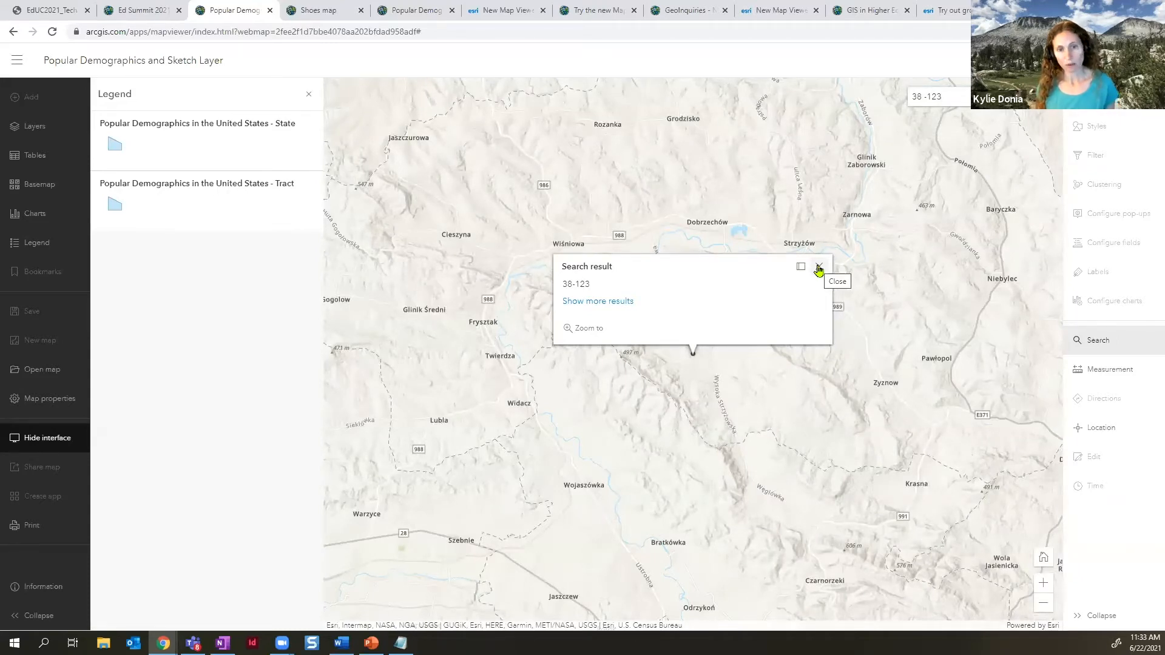
- Search the map for the coordinates with the longitude first, as -123 38
{"action": "left_click_drag", "start_coordinate": [957, 95], "coordinate": [904, 101]}
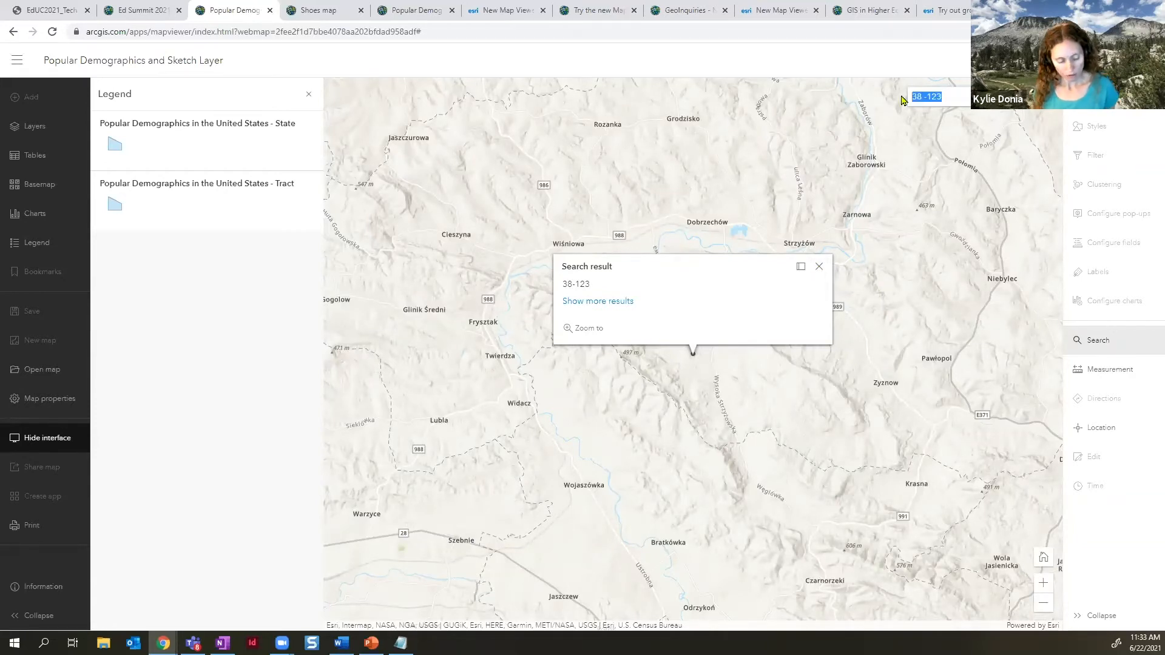
{"action": "key", "text": "BackSpace"}
{"action": "type", "text": "-123"}
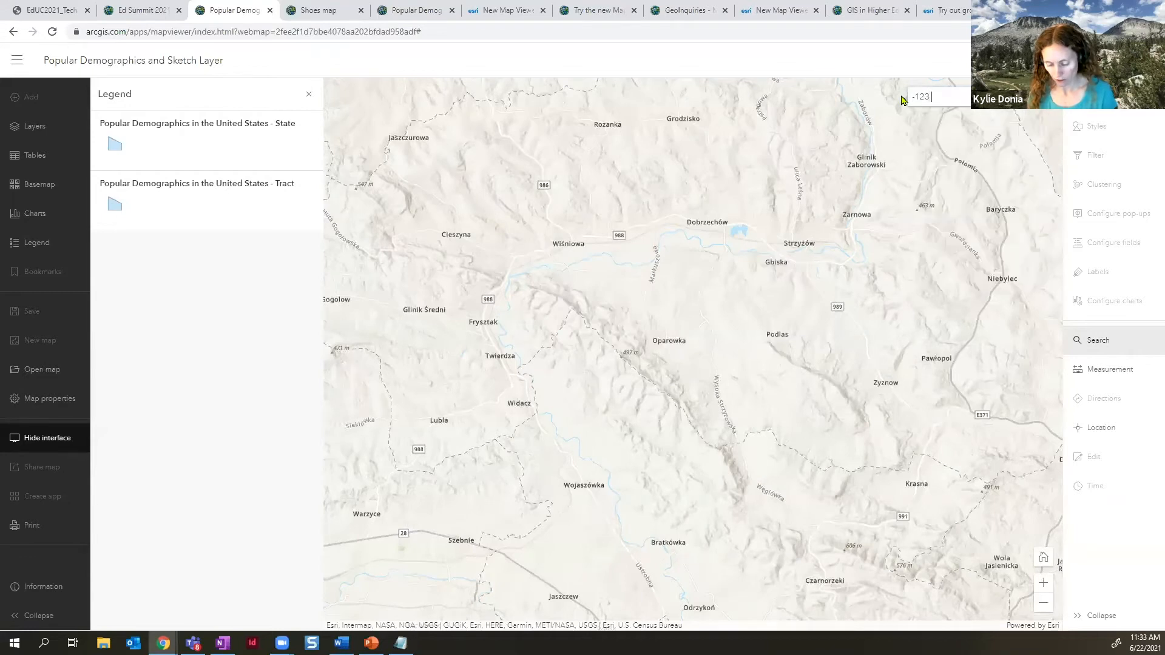
{"action": "type", "text": " 38"}
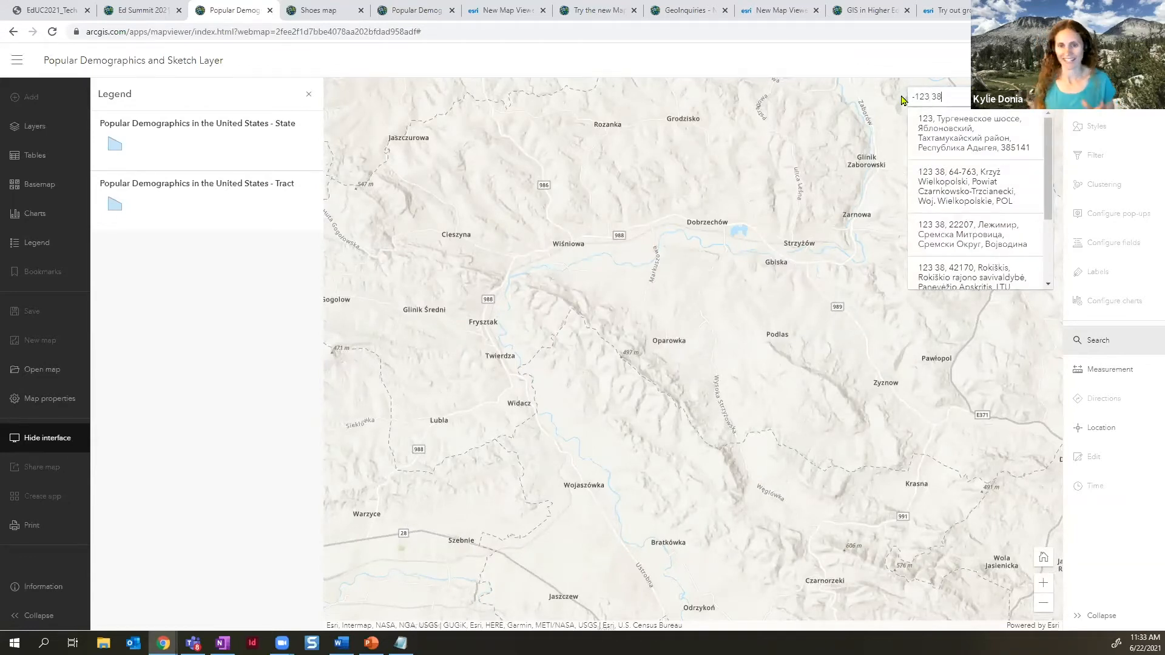
{"action": "key", "text": "Return"}
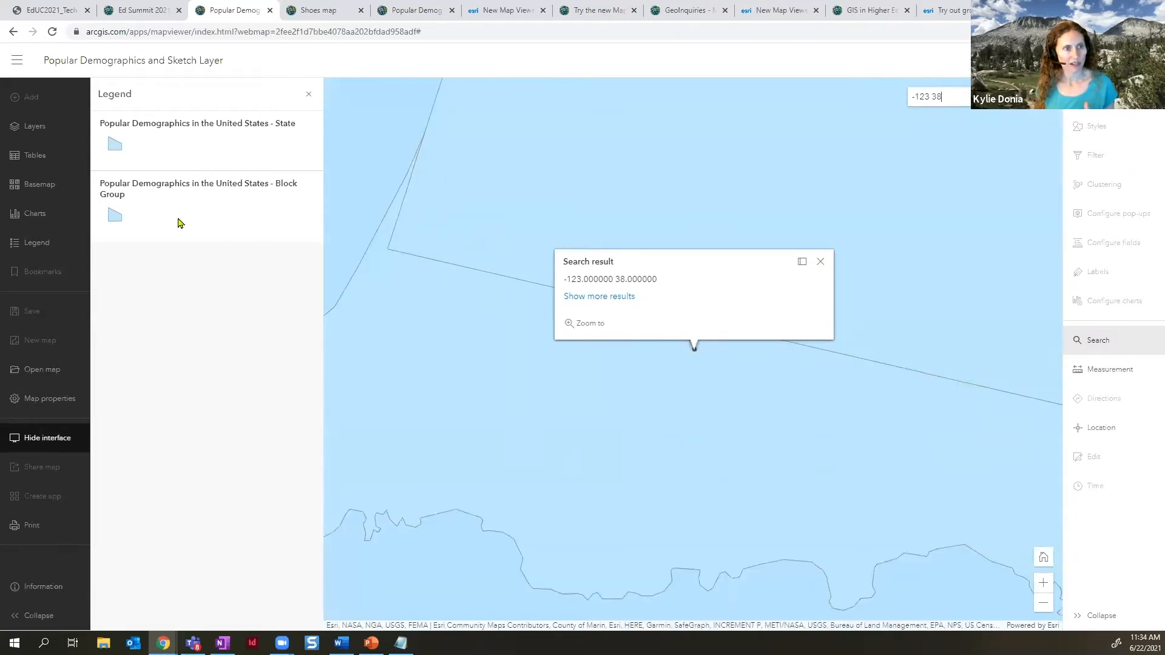
- Turn off the State, County, Zip Code and Block Group layers to reveal the basemap around the search result
{"action": "left_click", "coordinate": [34, 129]}
{"action": "left_click", "coordinate": [291, 199]}
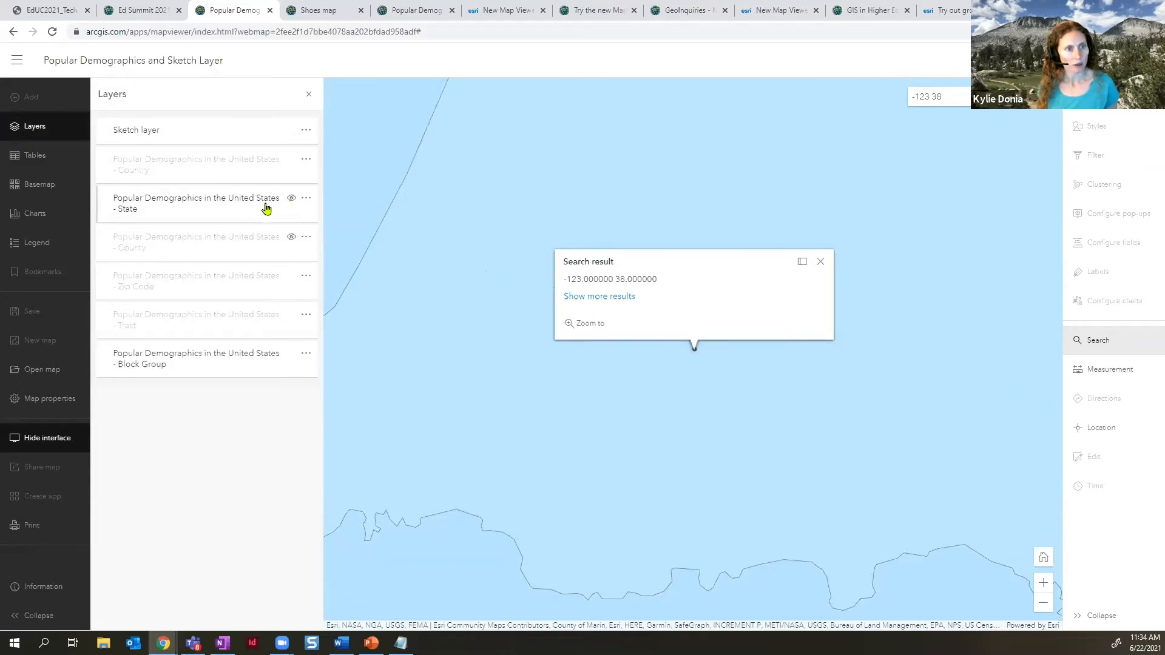
{"action": "left_click", "coordinate": [293, 238]}
{"action": "left_click", "coordinate": [291, 238]}
{"action": "left_click", "coordinate": [291, 276]}
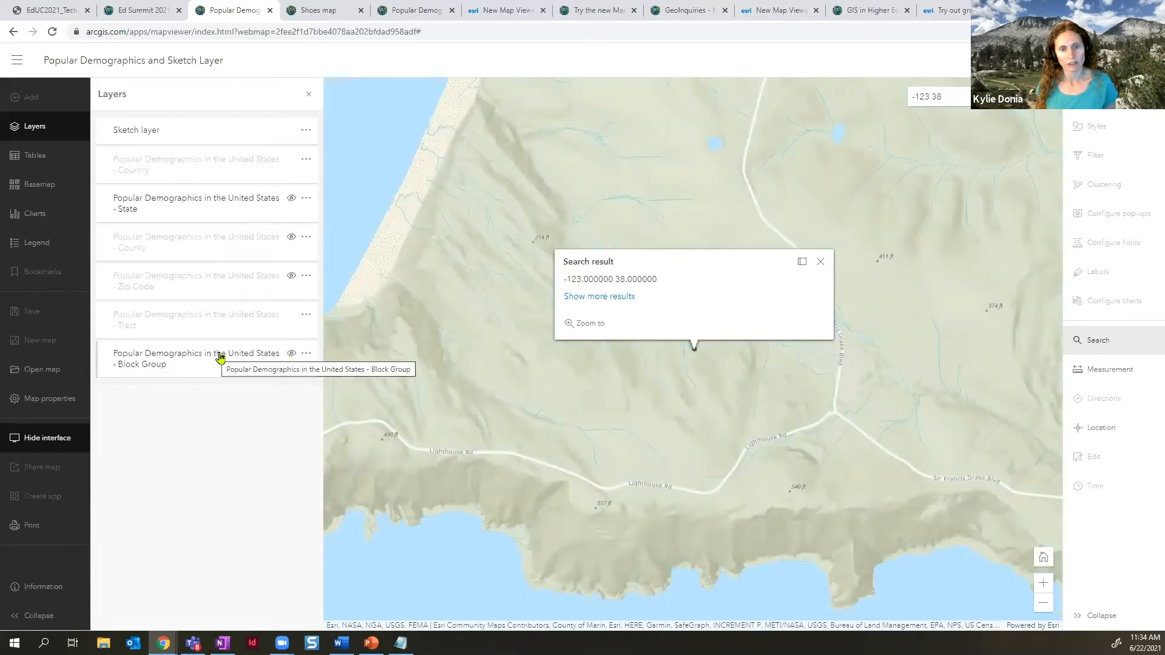
{"action": "scroll", "coordinate": [666, 357], "scroll_direction": "down", "scroll_amount": 2}
{"action": "scroll", "coordinate": [666, 358], "scroll_direction": "down", "scroll_amount": 3}
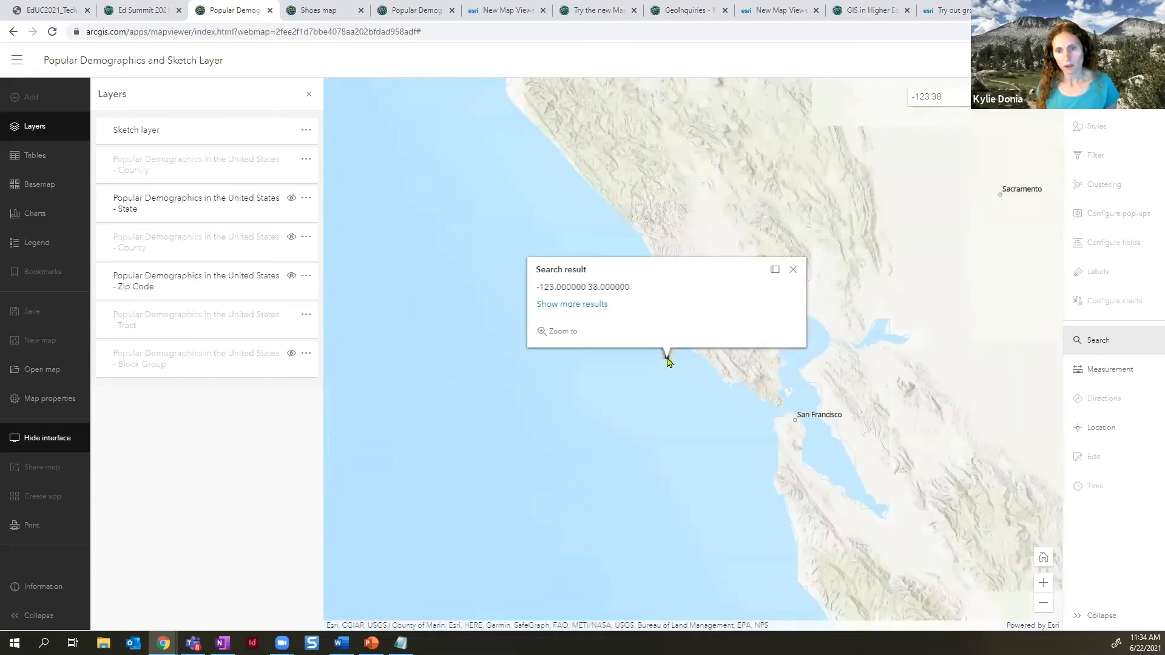
- Close the search result's pop-up and clear the coordinates from the map search
{"action": "scroll", "coordinate": [666, 363], "scroll_direction": "down", "scroll_amount": 1}
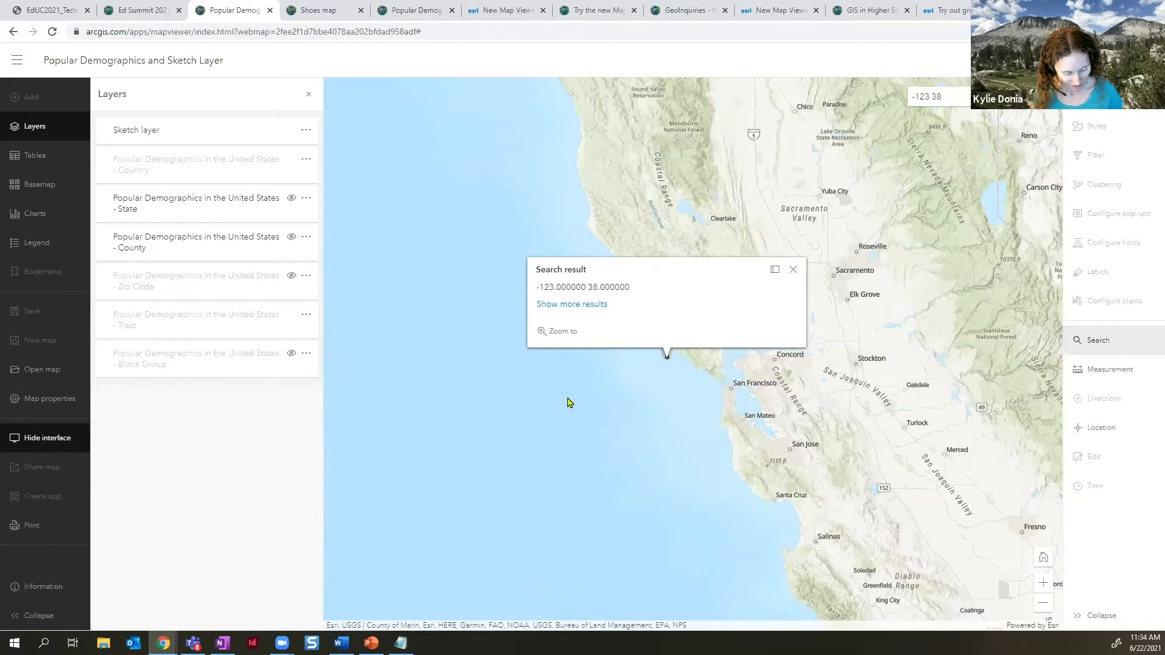
{"action": "left_click", "coordinate": [793, 269]}
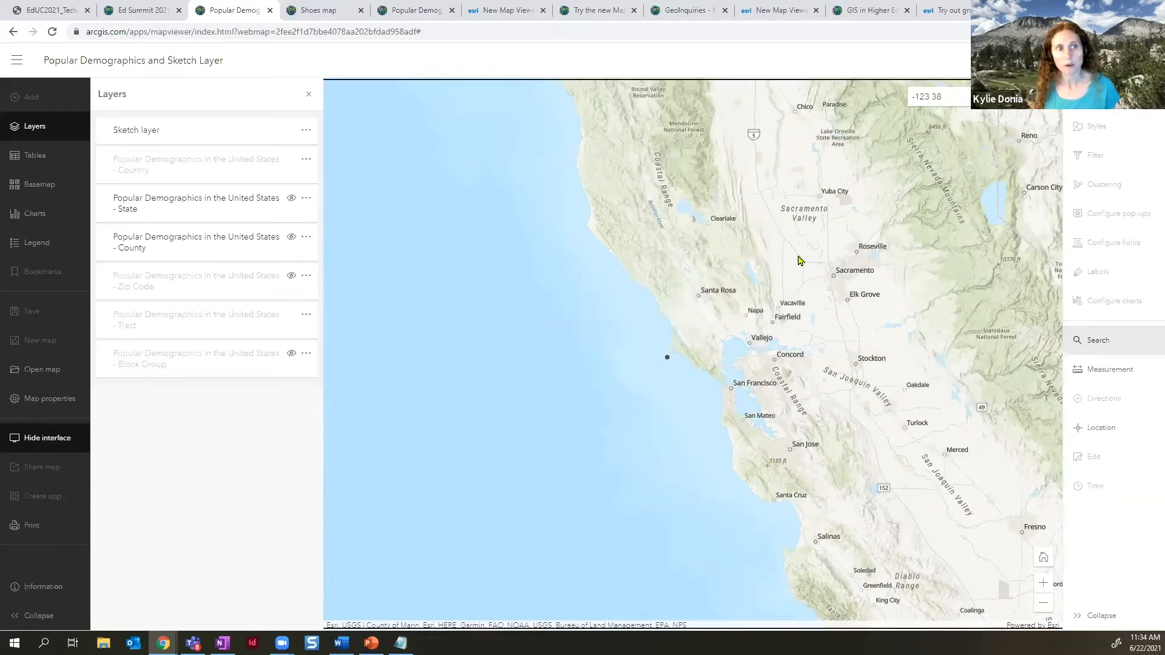
{"action": "left_click", "coordinate": [1019, 101]}
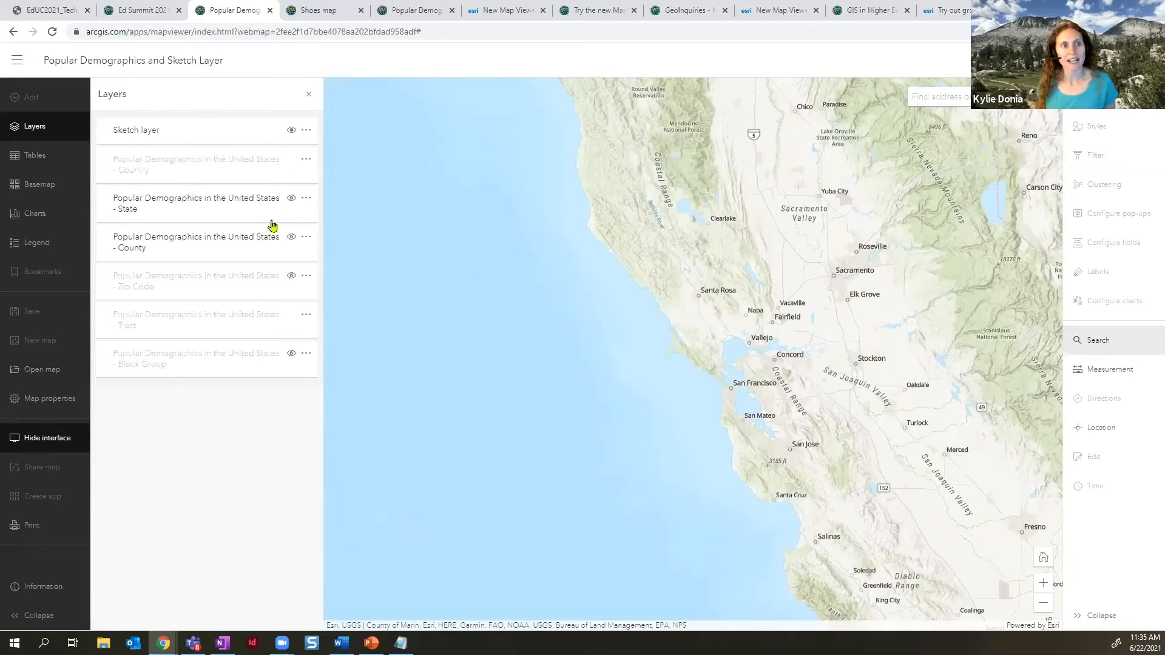
- Open the Sketch layer for stamping around Napa and Sonoma, and turn off the Country and Tract layers covering the basemap
{"action": "left_click", "coordinate": [201, 140]}
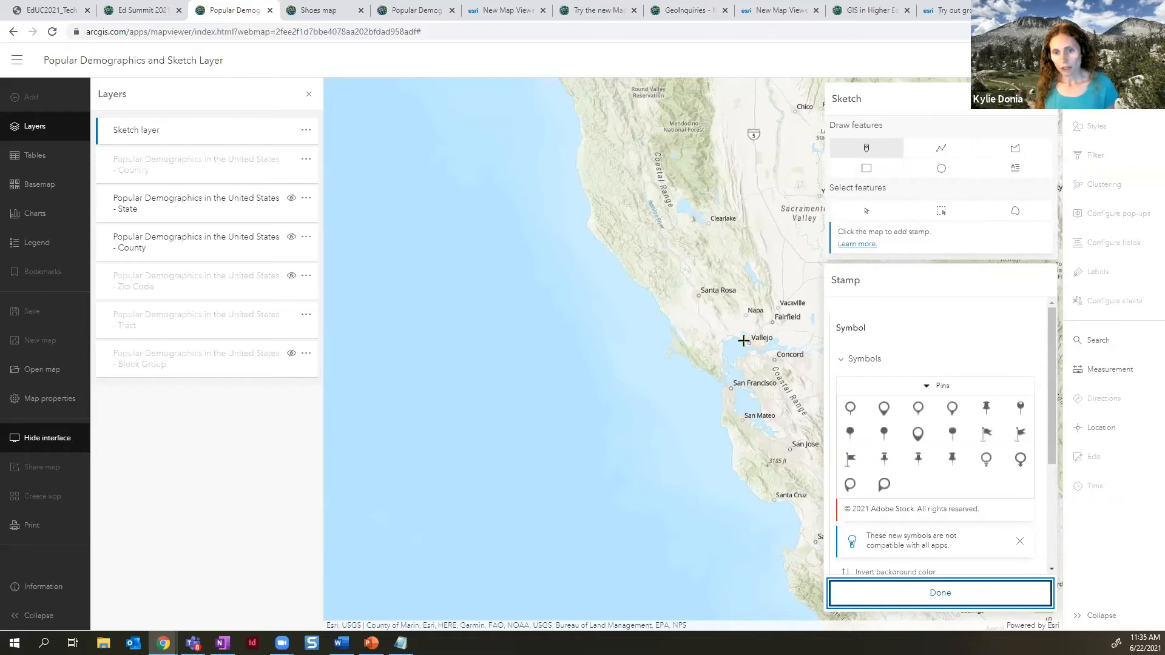
{"action": "scroll", "coordinate": [743, 341], "scroll_direction": "up", "scroll_amount": 1}
{"action": "left_click_drag", "start_coordinate": [669, 324], "coordinate": [580, 359]}
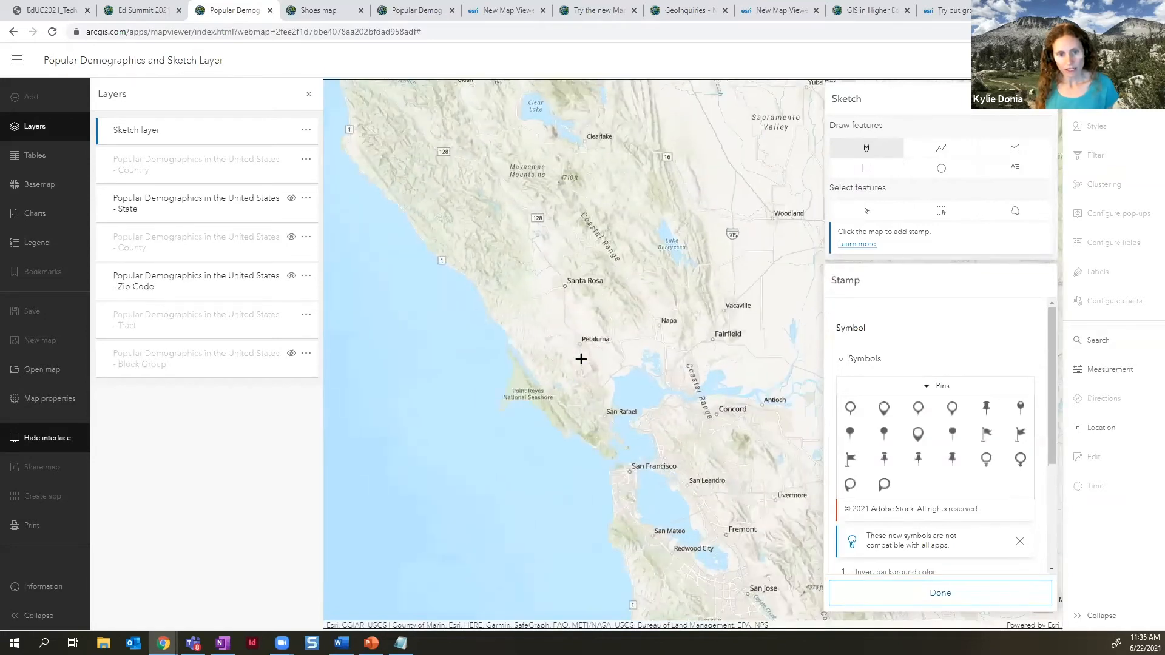
{"action": "scroll", "coordinate": [582, 351], "scroll_direction": "up", "scroll_amount": 1}
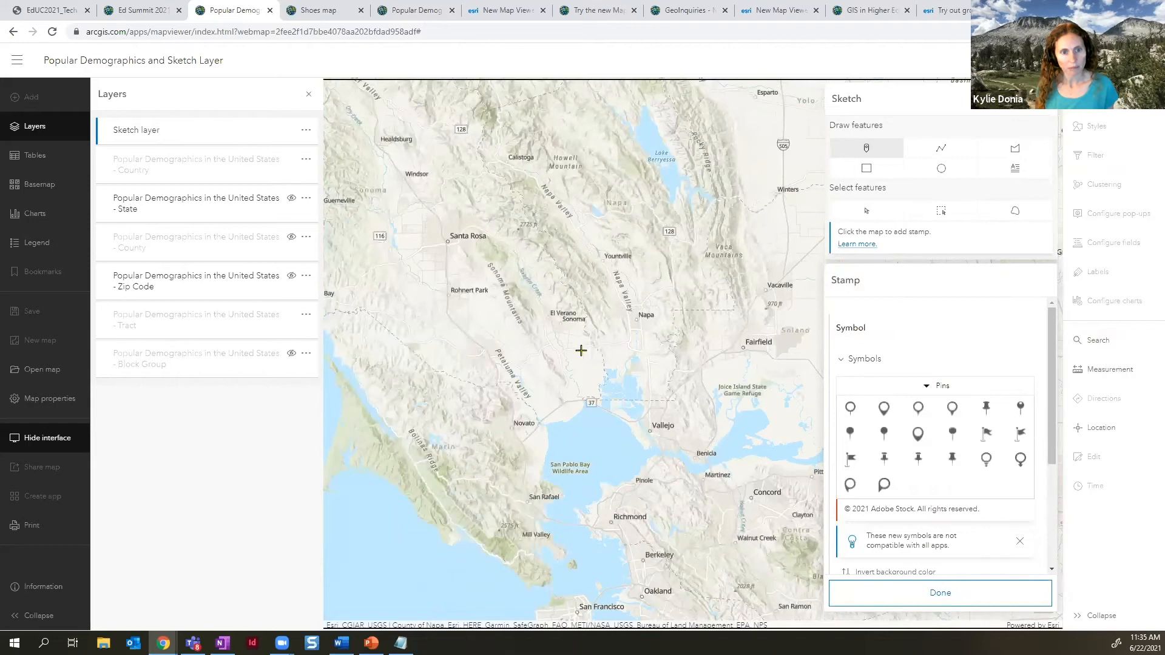
{"action": "scroll", "coordinate": [580, 350], "scroll_direction": "up", "scroll_amount": 1}
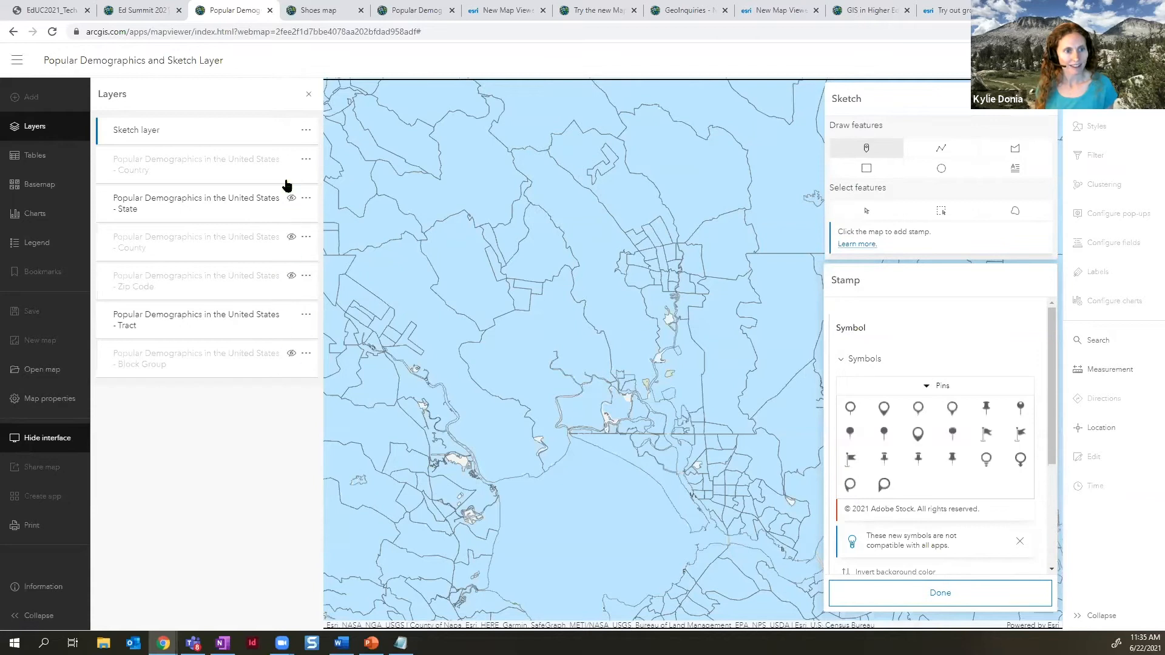
{"action": "left_click", "coordinate": [291, 314]}
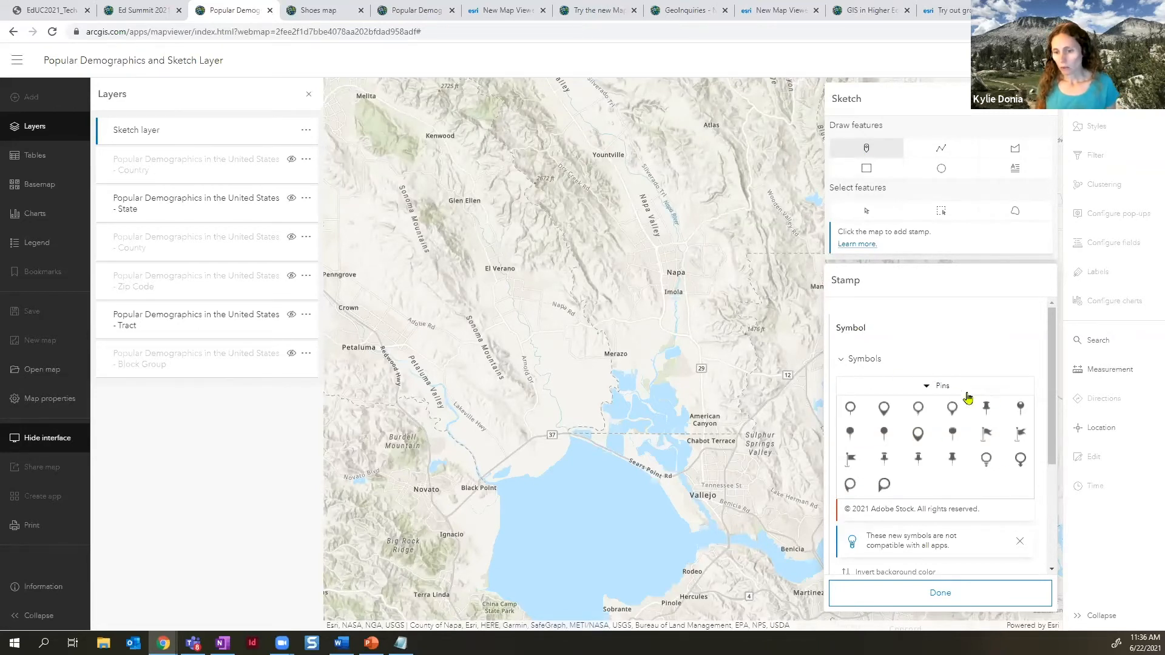
- Examine the stamp symbols in the Pins, Trees and Animals sets, then return to the Pins set
{"action": "left_click", "coordinate": [952, 460]}
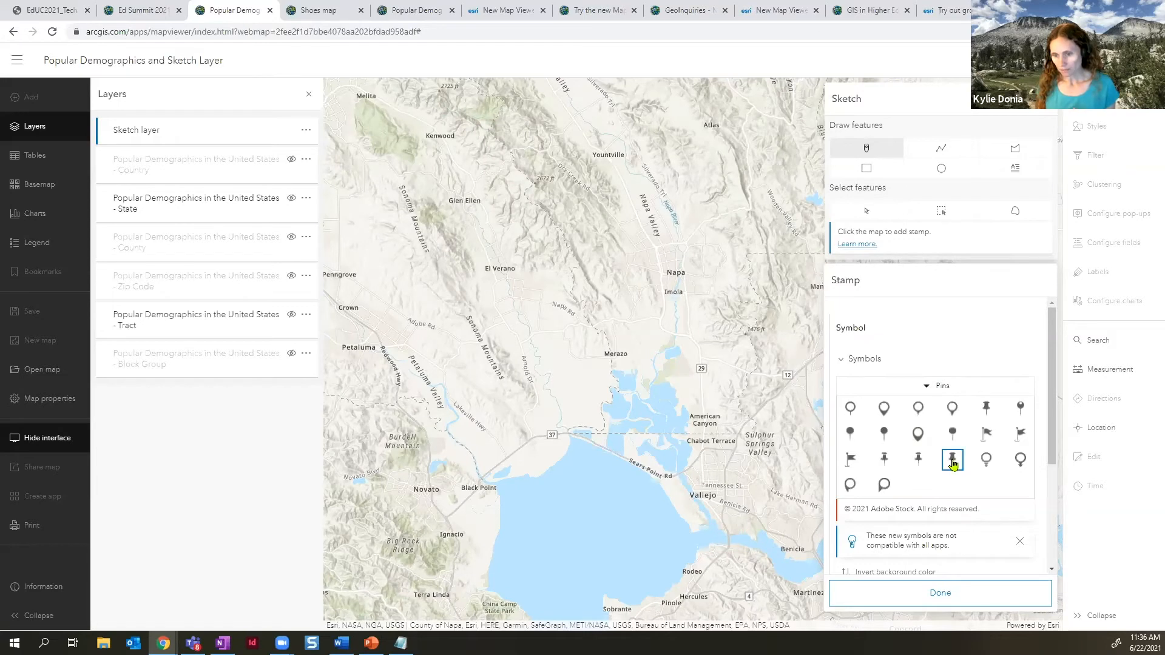
{"action": "left_click", "coordinate": [928, 390]}
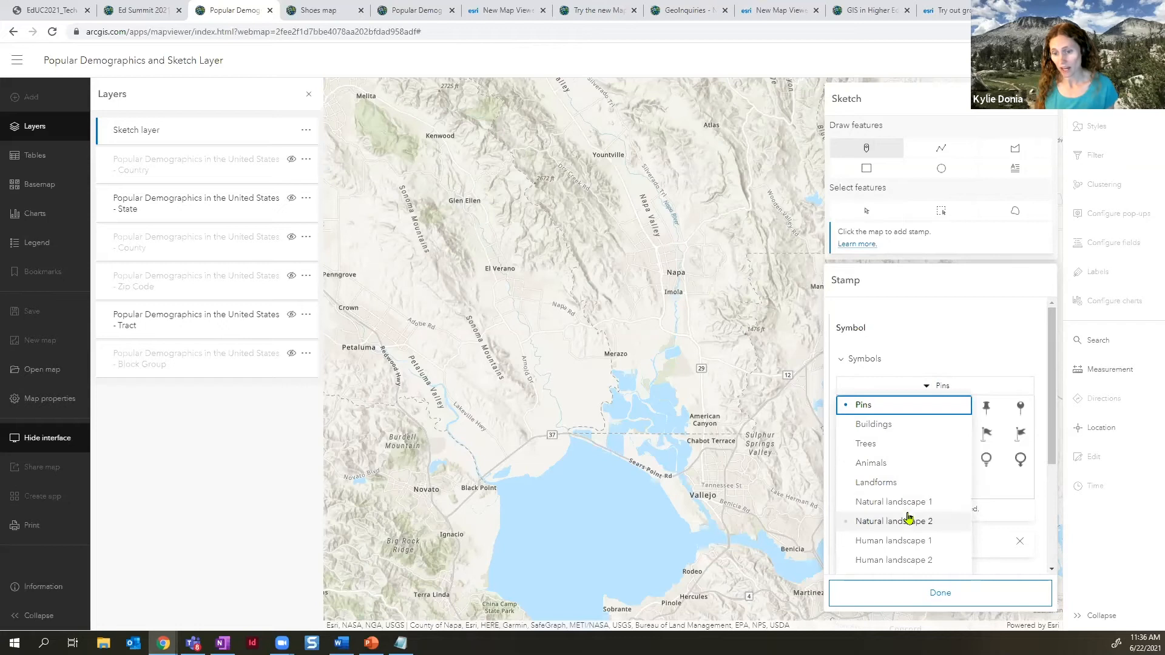
{"action": "left_click", "coordinate": [874, 448]}
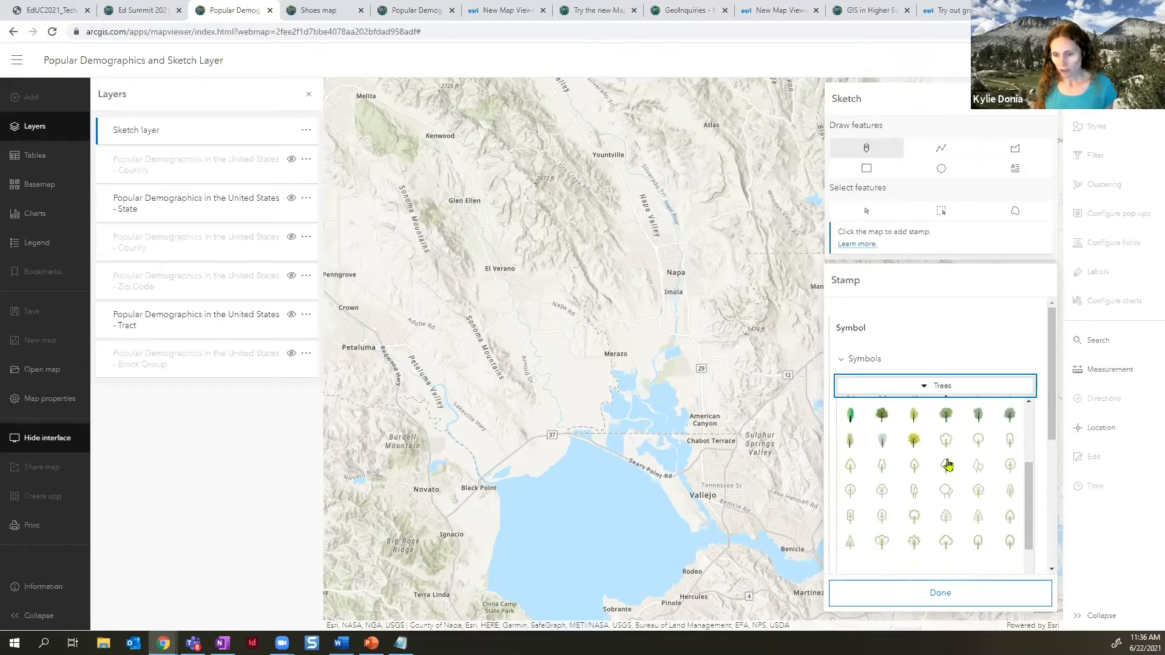
{"action": "left_click", "coordinate": [941, 386]}
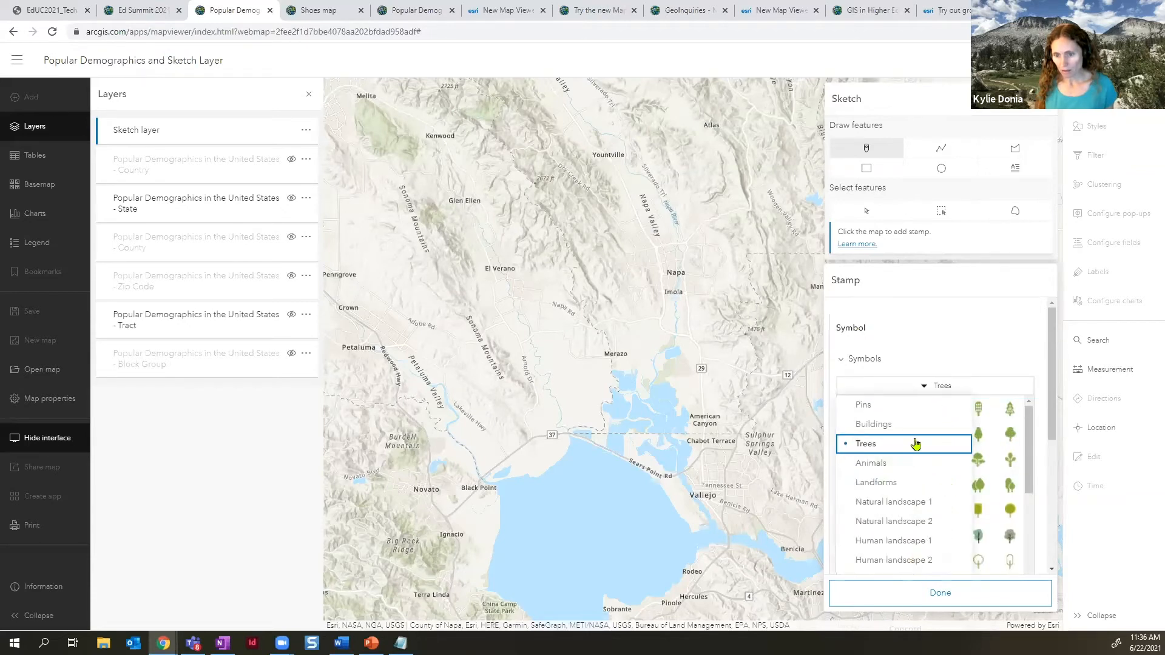
{"action": "left_click", "coordinate": [885, 464]}
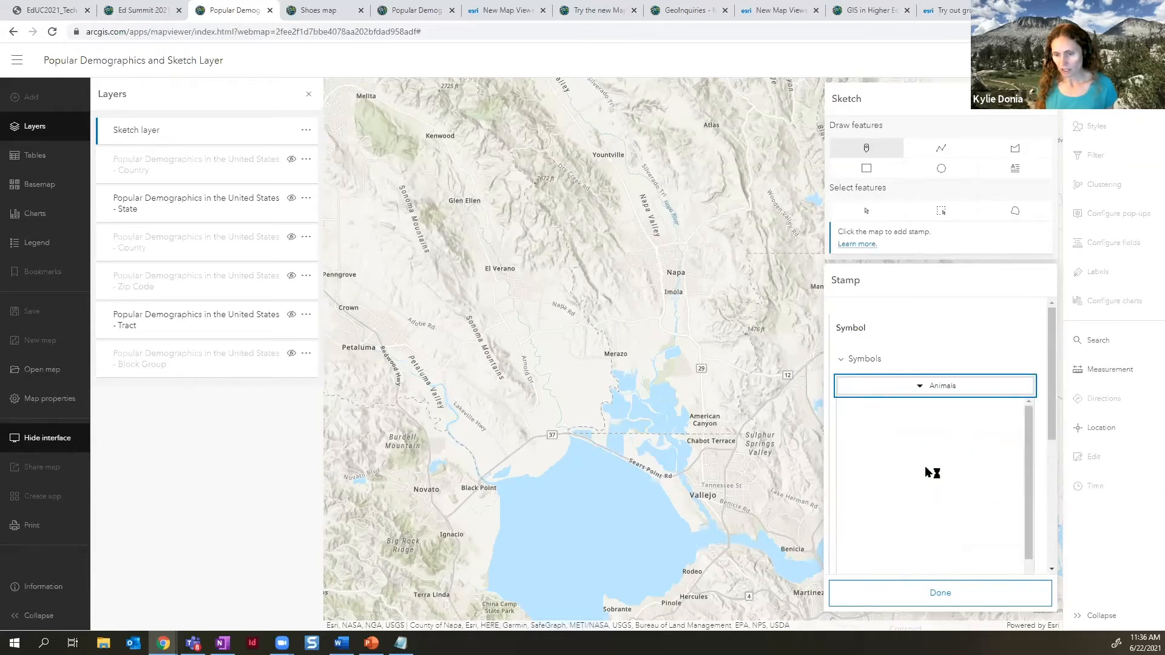
{"action": "left_click", "coordinate": [935, 388]}
{"action": "left_click", "coordinate": [879, 411]}
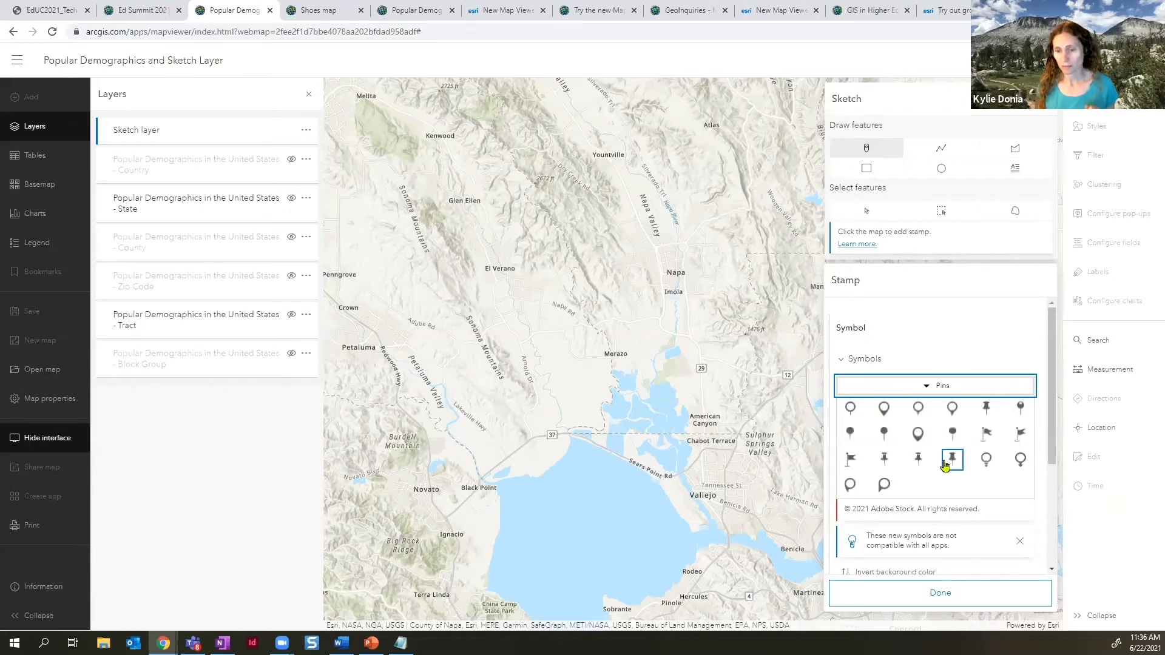
- Stamp a round-headed map pin at El Verano and set its size to 45
{"action": "left_click", "coordinate": [883, 413]}
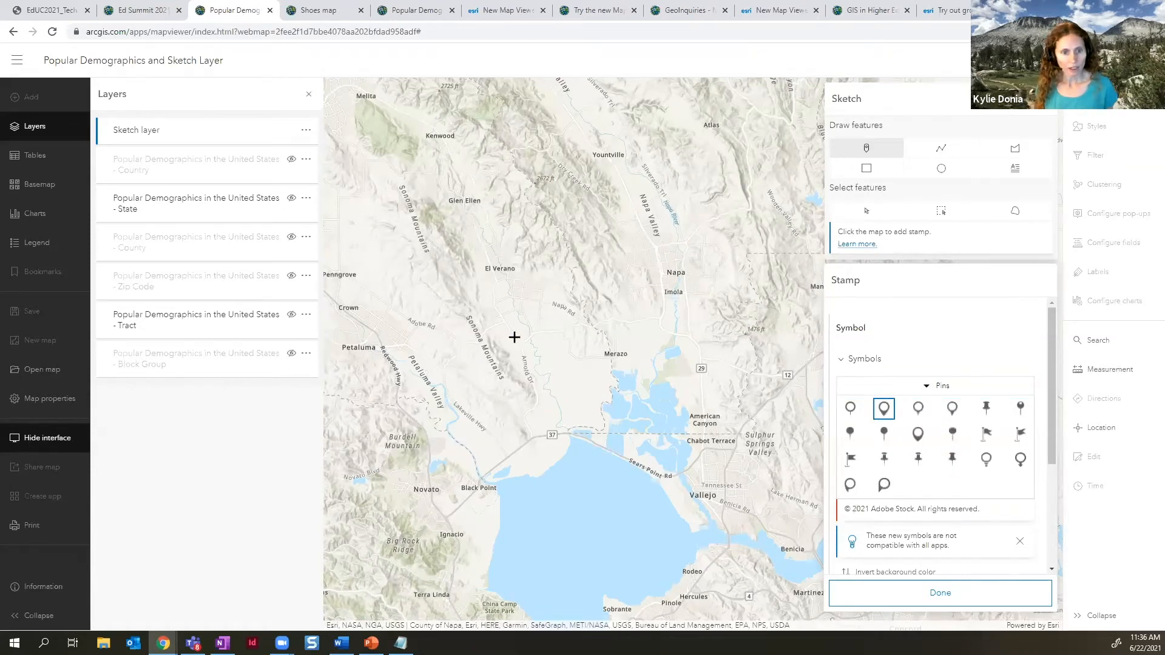
{"action": "left_click", "coordinate": [498, 271]}
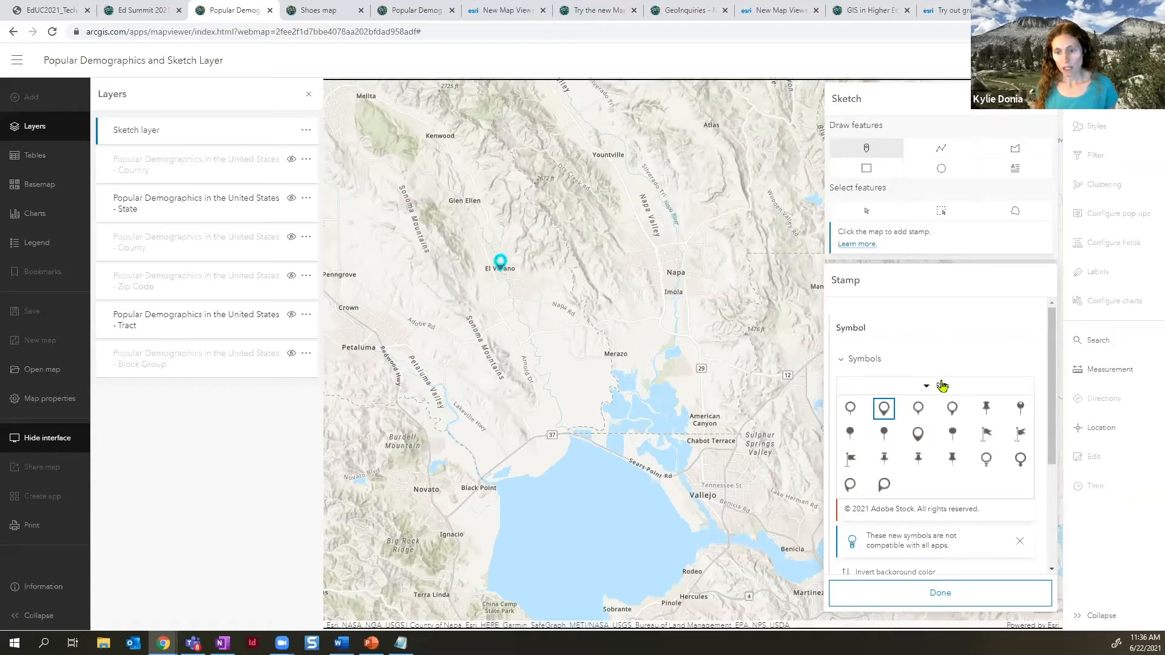
{"action": "scroll", "coordinate": [947, 362], "scroll_direction": "down", "scroll_amount": 1}
{"action": "scroll", "coordinate": [947, 363], "scroll_direction": "down", "scroll_amount": 2}
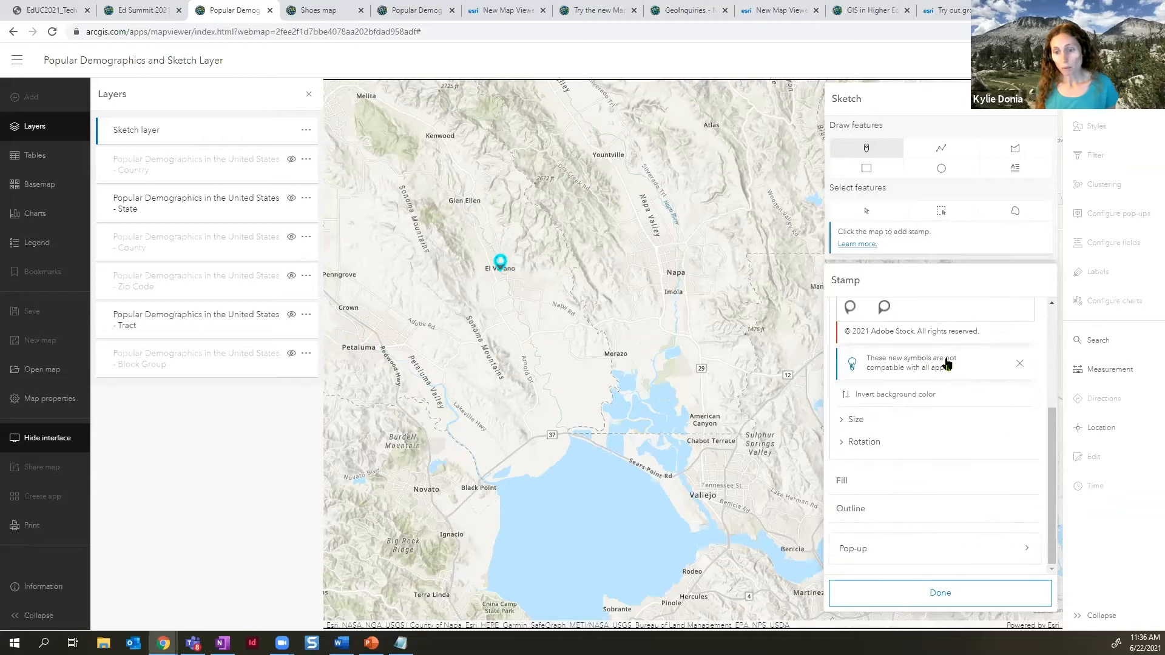
{"action": "left_click", "coordinate": [849, 419]}
{"action": "left_click_drag", "start_coordinate": [989, 449], "coordinate": [949, 453]}
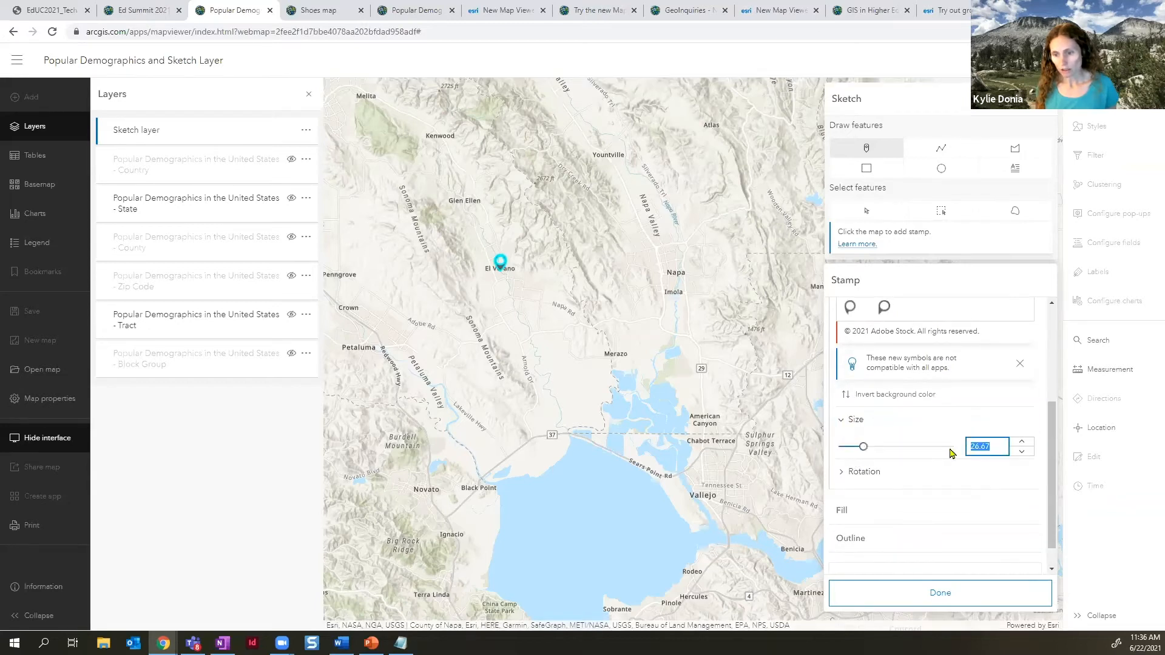
{"action": "type", "text": "45"}
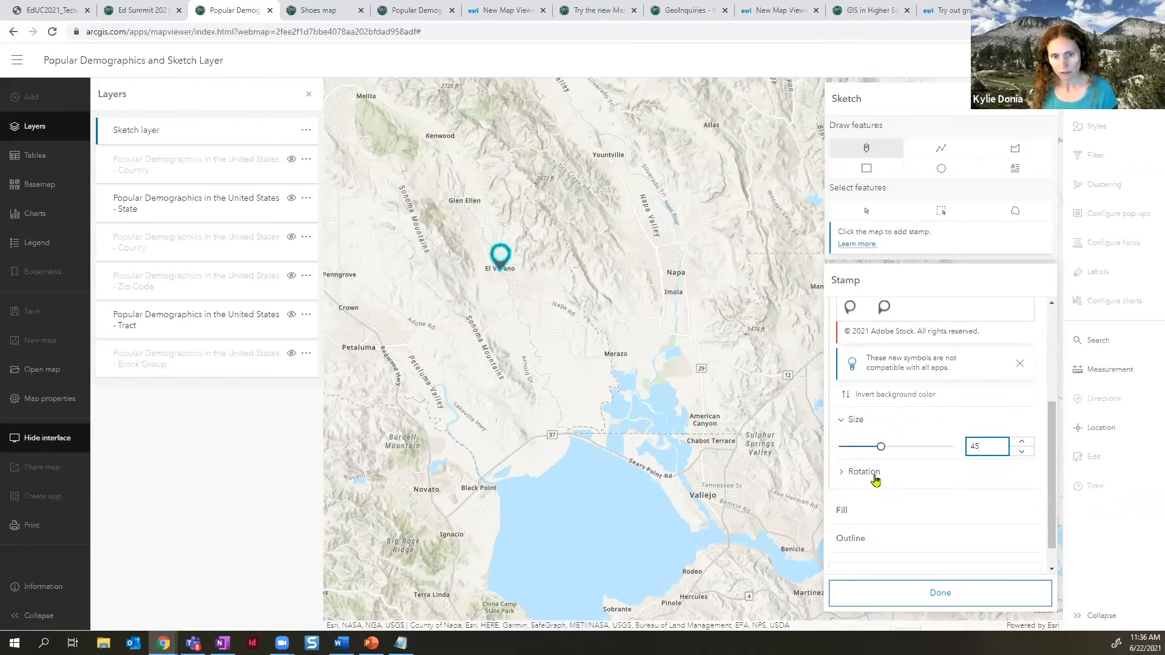
- Try a rotation of 45 on the El Verano pin, then set it to 25
{"action": "left_click", "coordinate": [872, 475]}
{"action": "left_click", "coordinate": [1021, 494]}
{"action": "left_click", "coordinate": [1021, 494]}
{"action": "left_click_drag", "start_coordinate": [998, 498], "coordinate": [945, 502]}
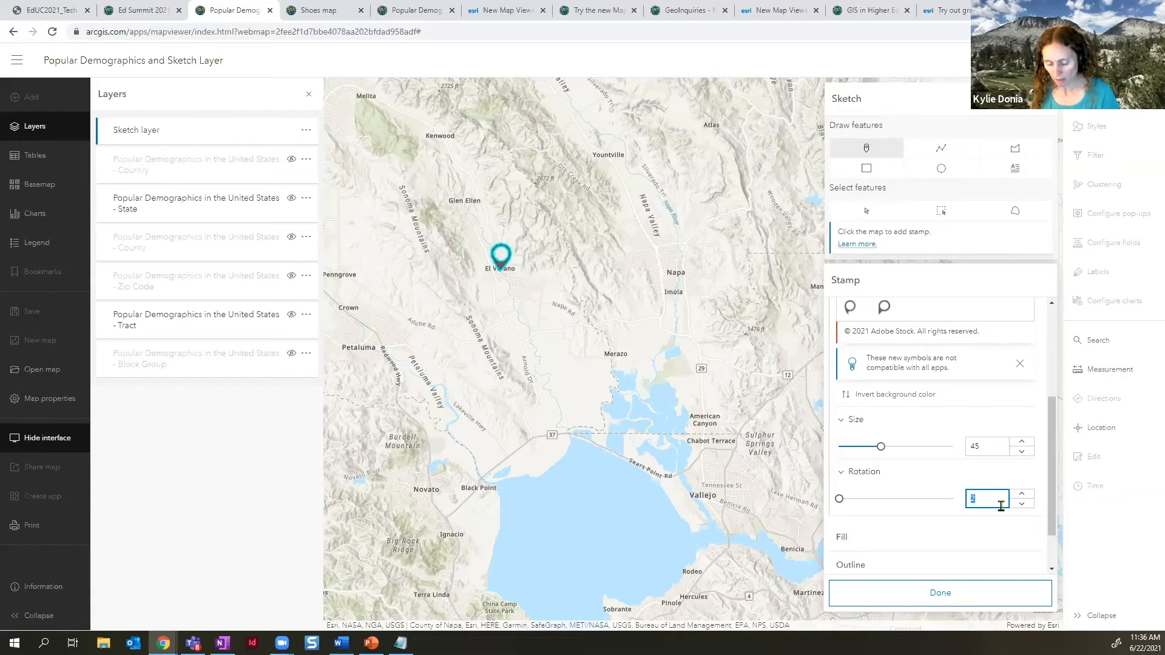
{"action": "type", "text": "45"}
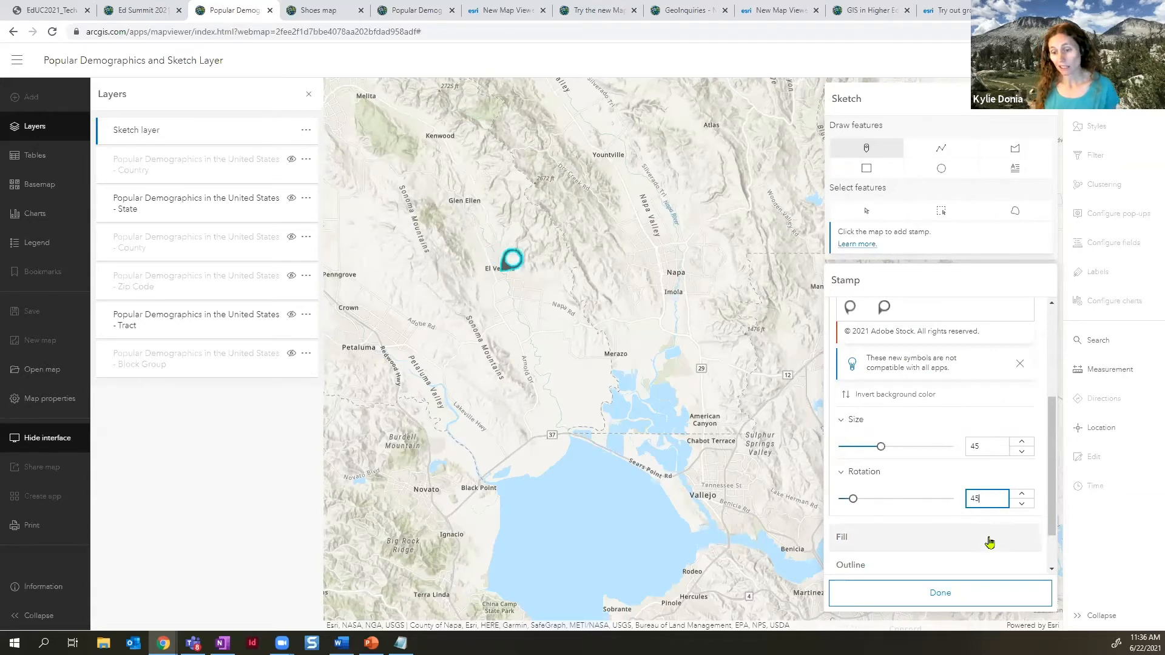
{"action": "left_click_drag", "start_coordinate": [987, 501], "coordinate": [965, 501]}
{"action": "type", "text": "25"}
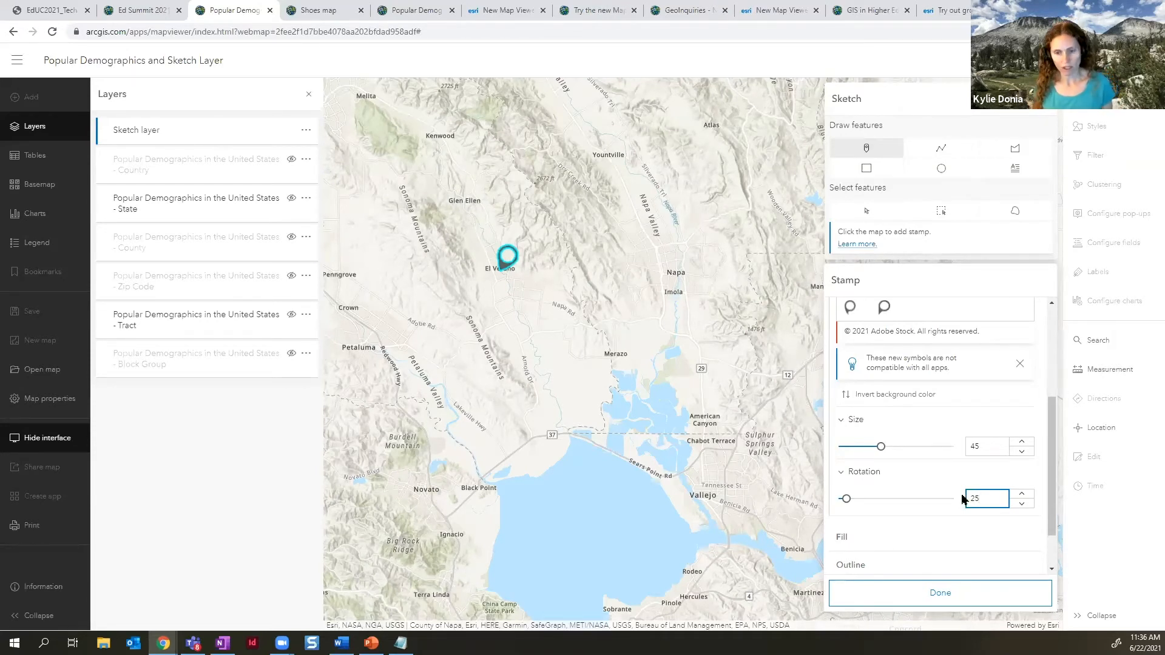
- Change the El Verano pin's fill colour to orange
{"action": "scroll", "coordinate": [929, 527], "scroll_direction": "down", "scroll_amount": 1}
{"action": "left_click", "coordinate": [892, 484]}
{"action": "left_click", "coordinate": [869, 560]}
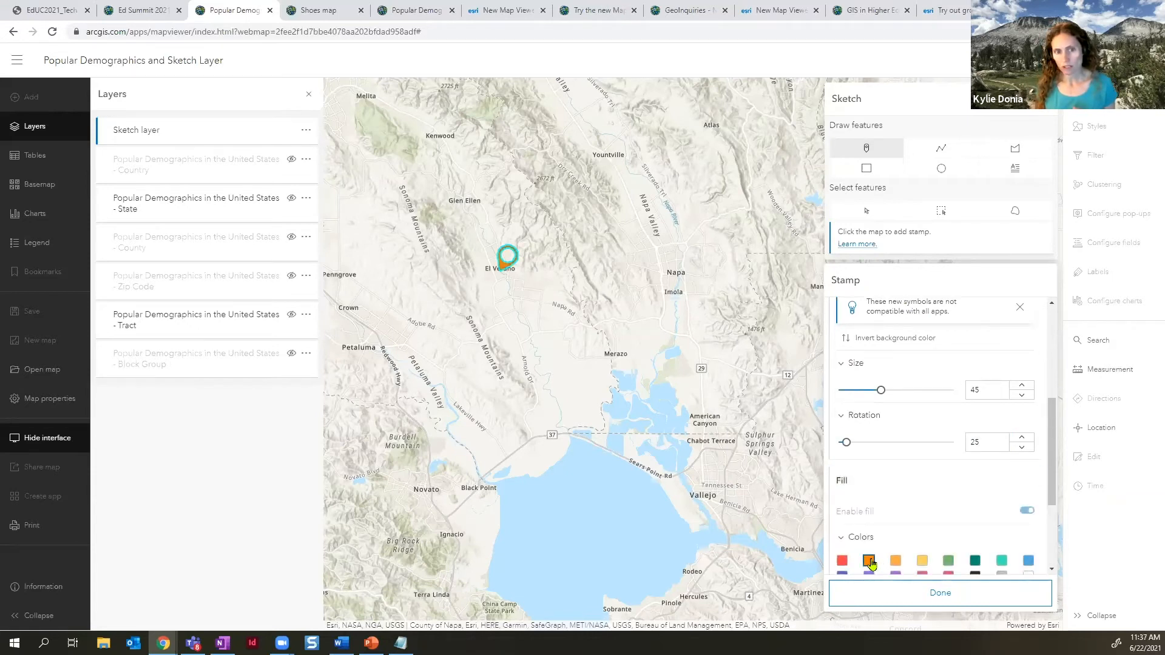
- Enable pop-ups for the El Verano stamp and title its pop-up "My pin"
{"action": "scroll", "coordinate": [916, 500], "scroll_direction": "down", "scroll_amount": 3}
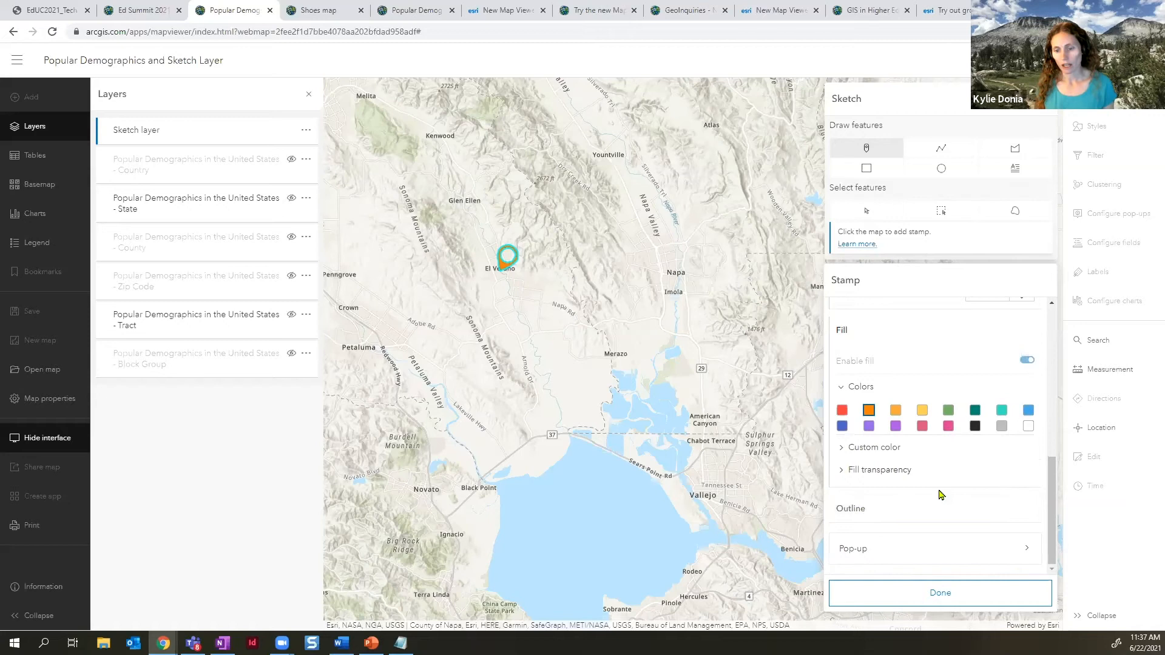
{"action": "left_click", "coordinate": [878, 559]}
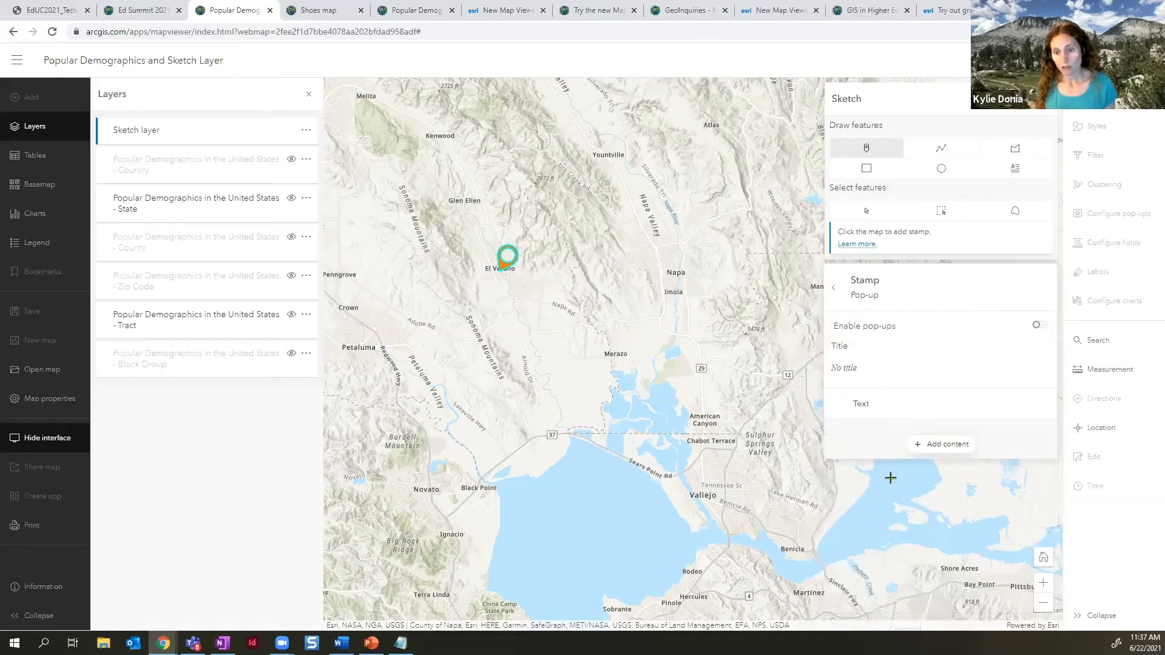
{"action": "left_click", "coordinate": [1037, 325]}
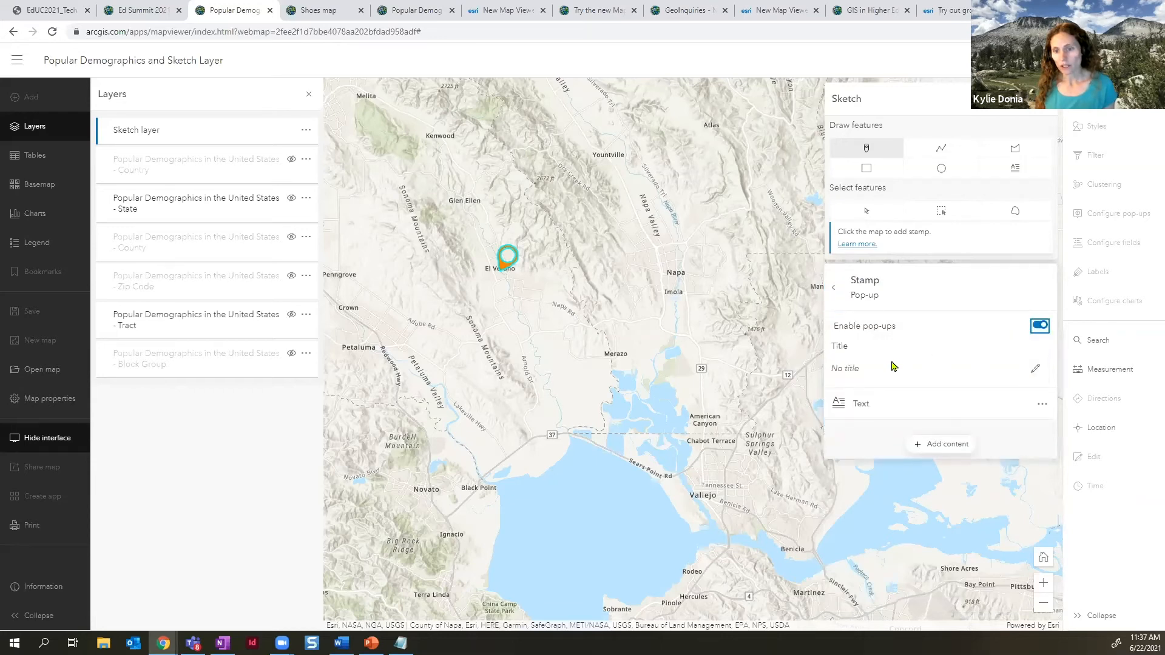
{"action": "left_click", "coordinate": [1034, 371]}
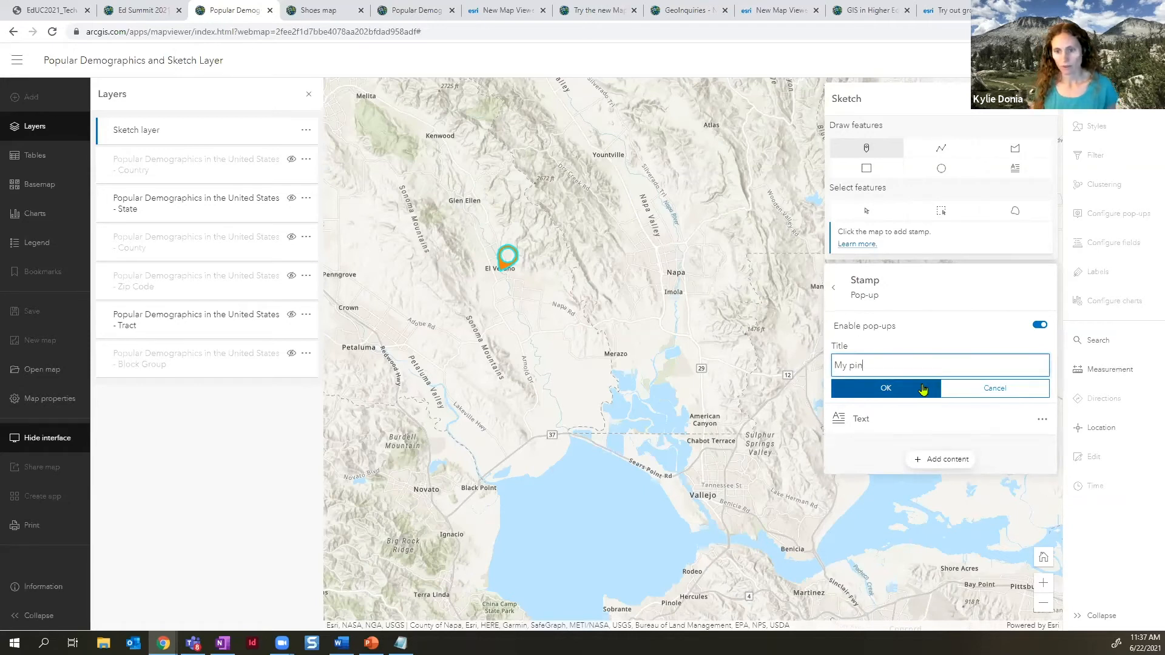
{"action": "left_click", "coordinate": [923, 389]}
- Add the text "Hello" to the stamp's pop-up content
{"action": "left_click", "coordinate": [873, 416]}
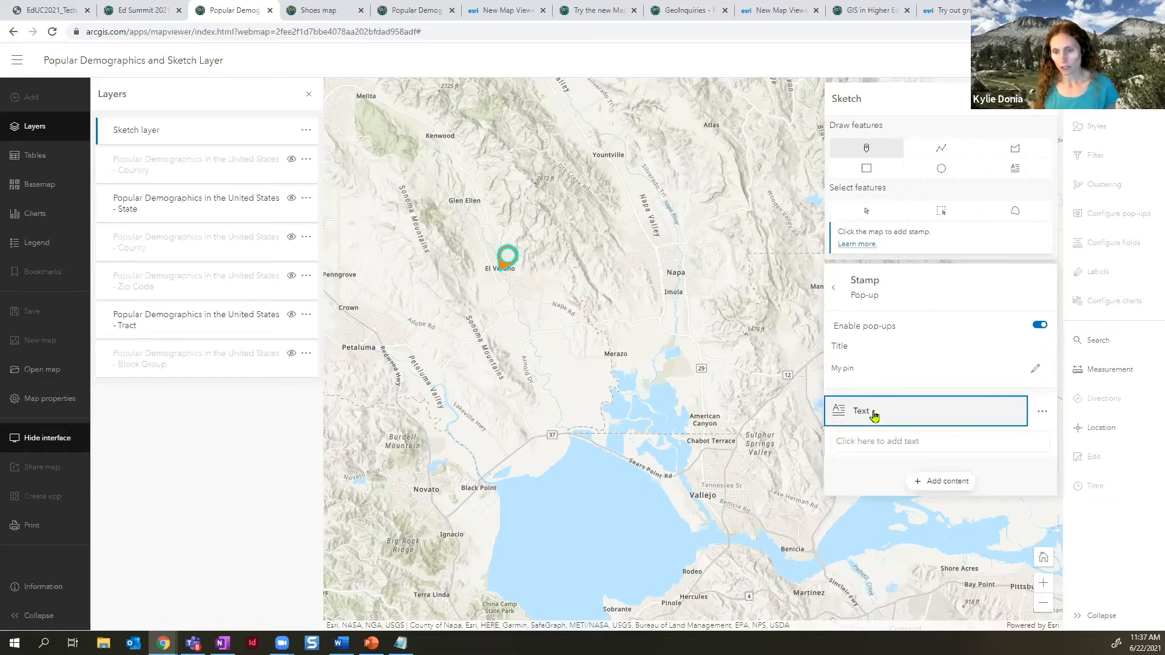
{"action": "left_click", "coordinate": [901, 443]}
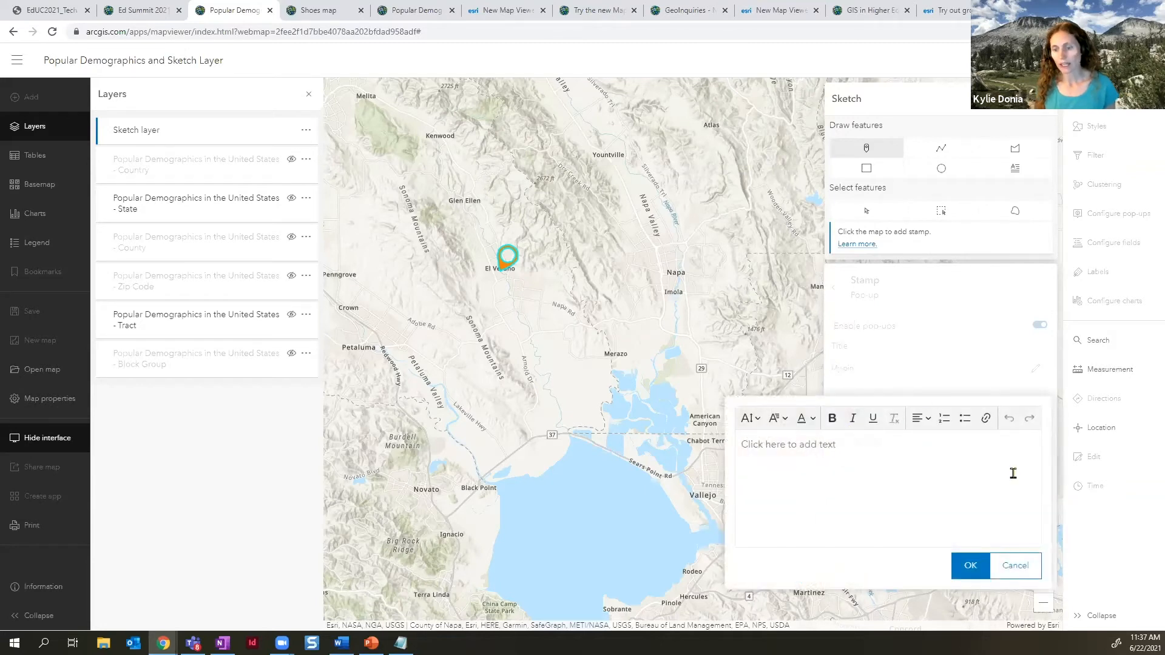
{"action": "left_click", "coordinate": [1020, 565]}
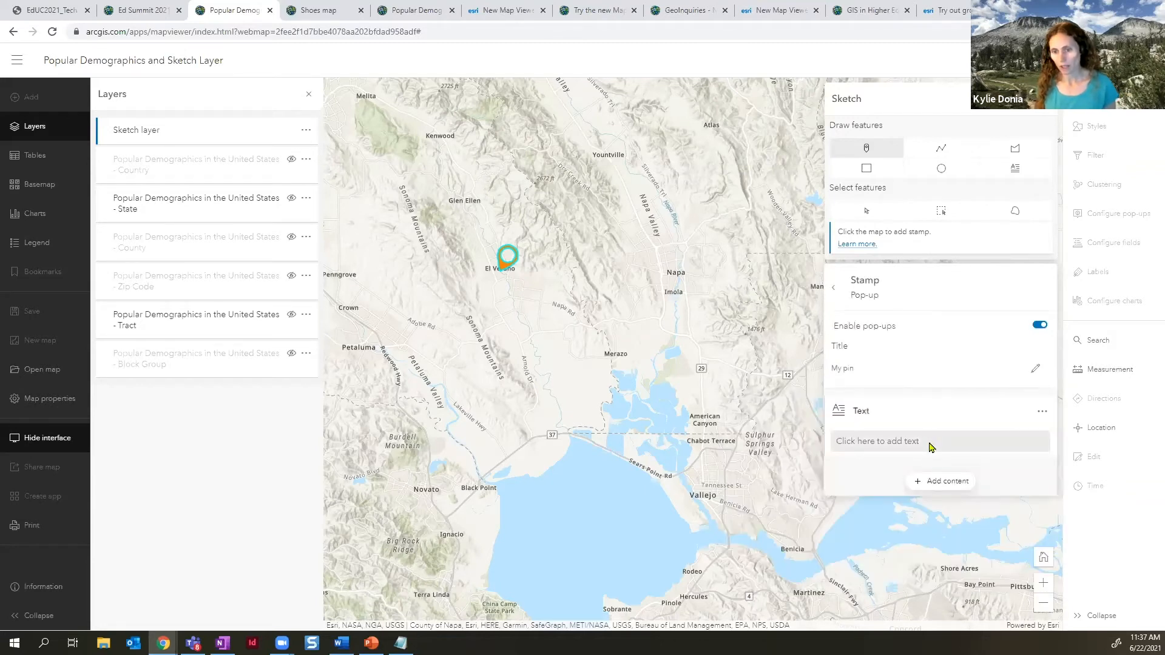
{"action": "left_click", "coordinate": [878, 449]}
{"action": "type", "text": "Hle"}
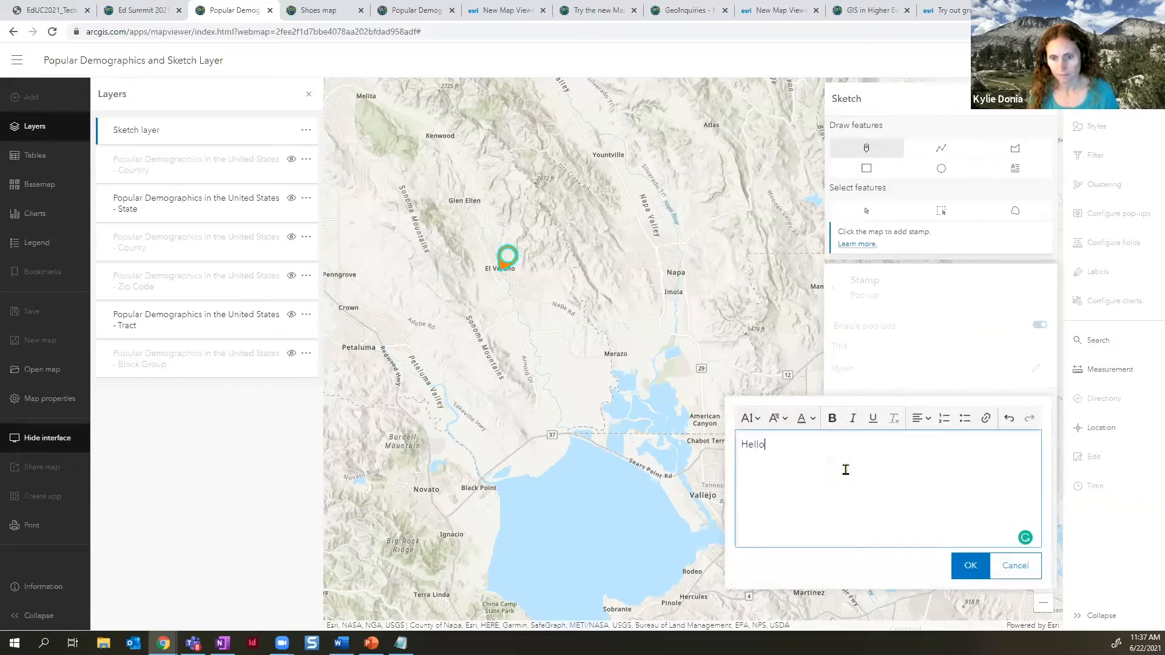
{"action": "left_click", "coordinate": [952, 565]}
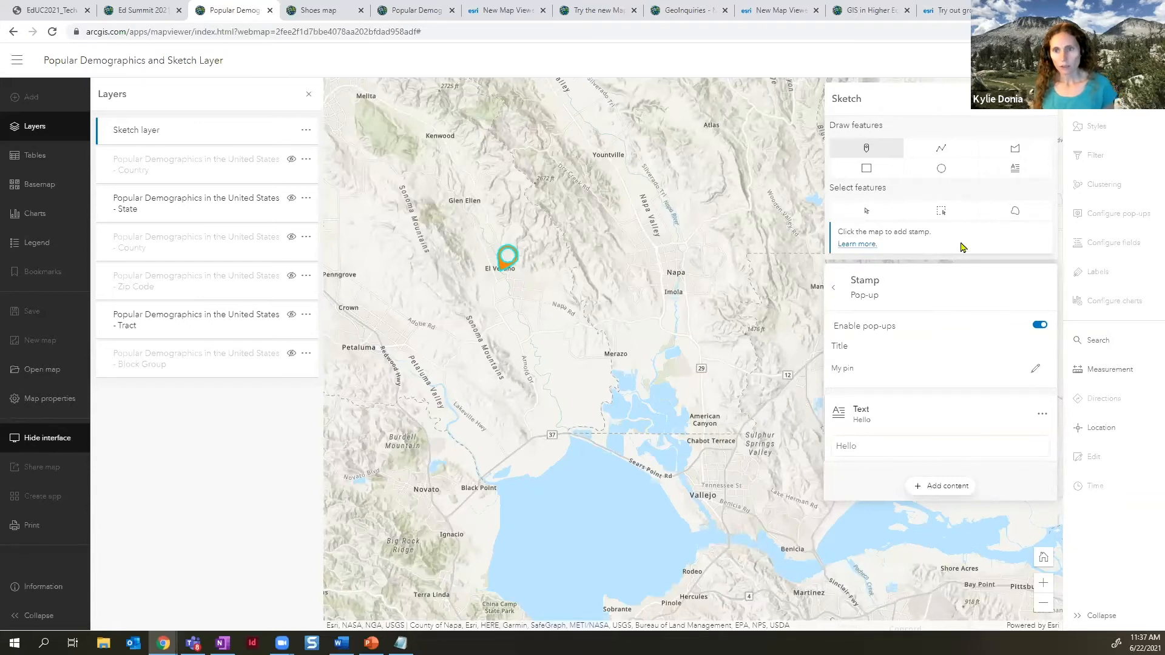
- Close the Sketch tools and open the orange pin's pop-up on the map to check its content
{"action": "left_click", "coordinate": [1043, 110]}
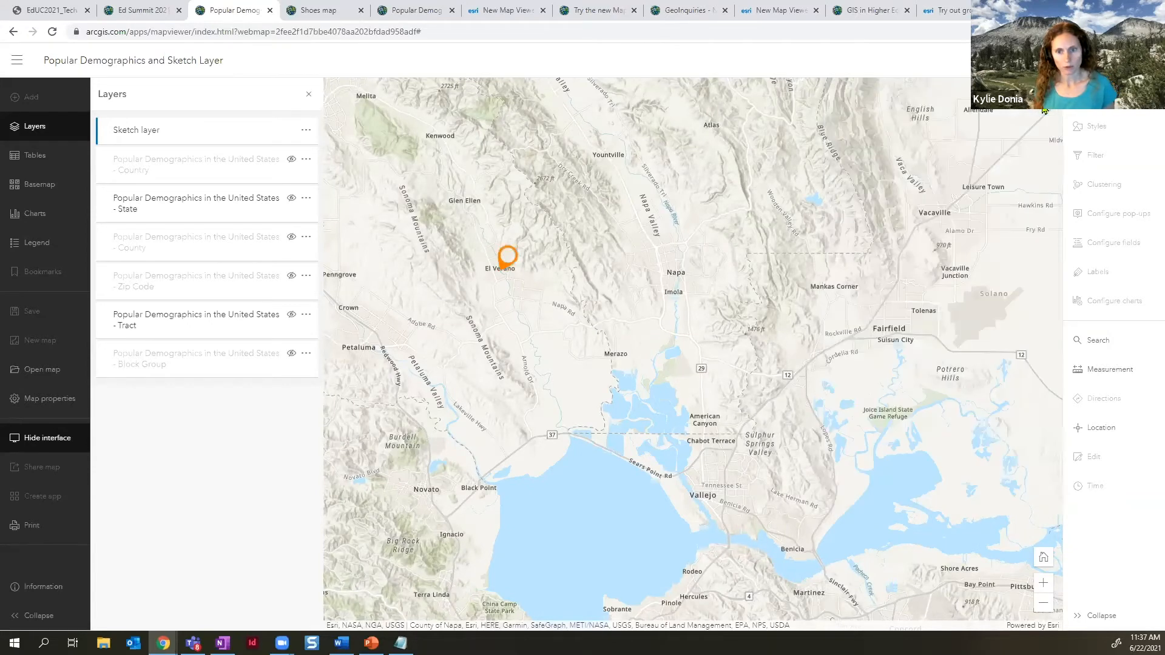
{"action": "left_click_drag", "start_coordinate": [512, 307], "coordinate": [566, 323]}
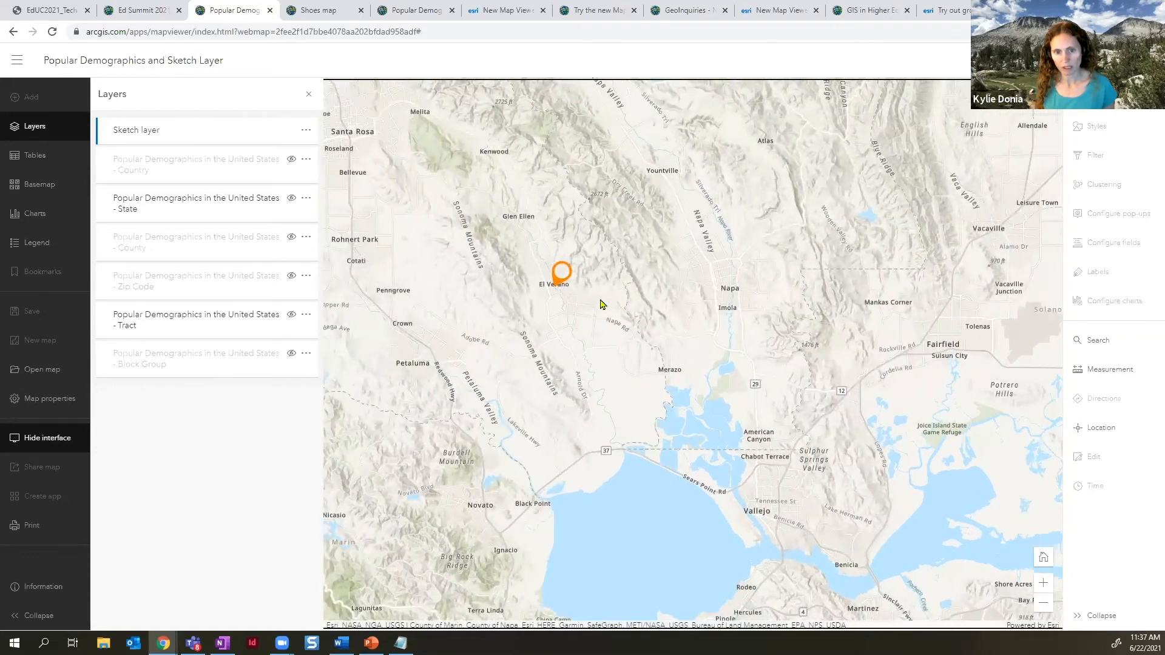
{"action": "left_click", "coordinate": [558, 285]}
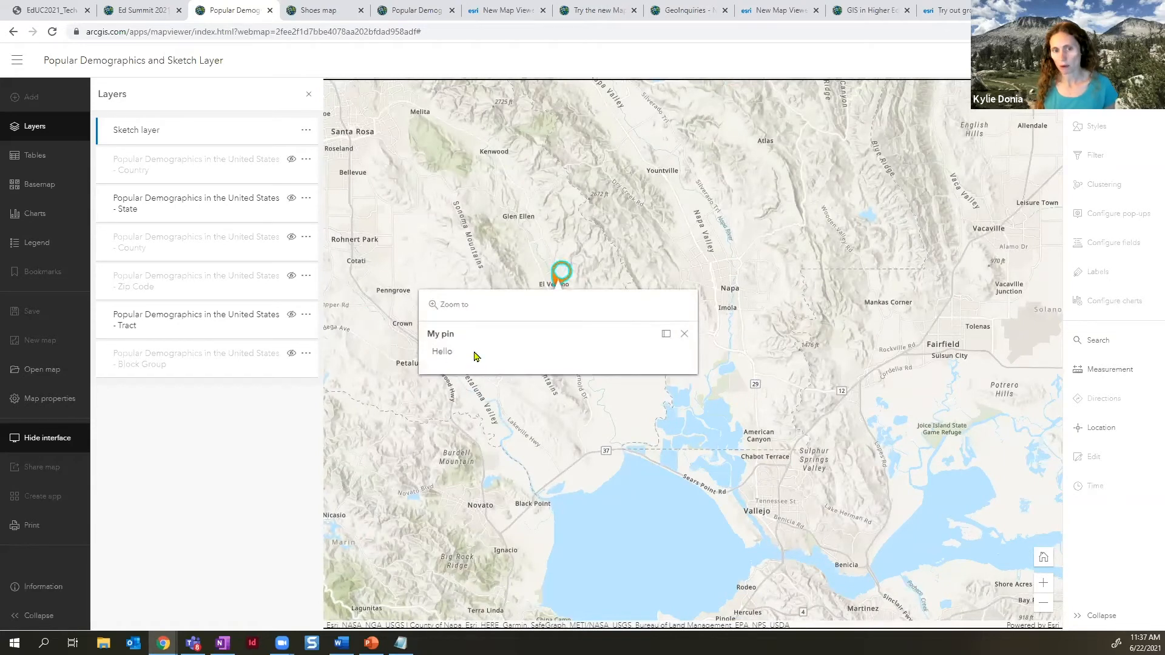
- Close the pin's pop-up and try to sketch a multi-segment line from near El Verano past Imola and Vallejo, leaving the Sketch tools
{"action": "left_click", "coordinate": [684, 334]}
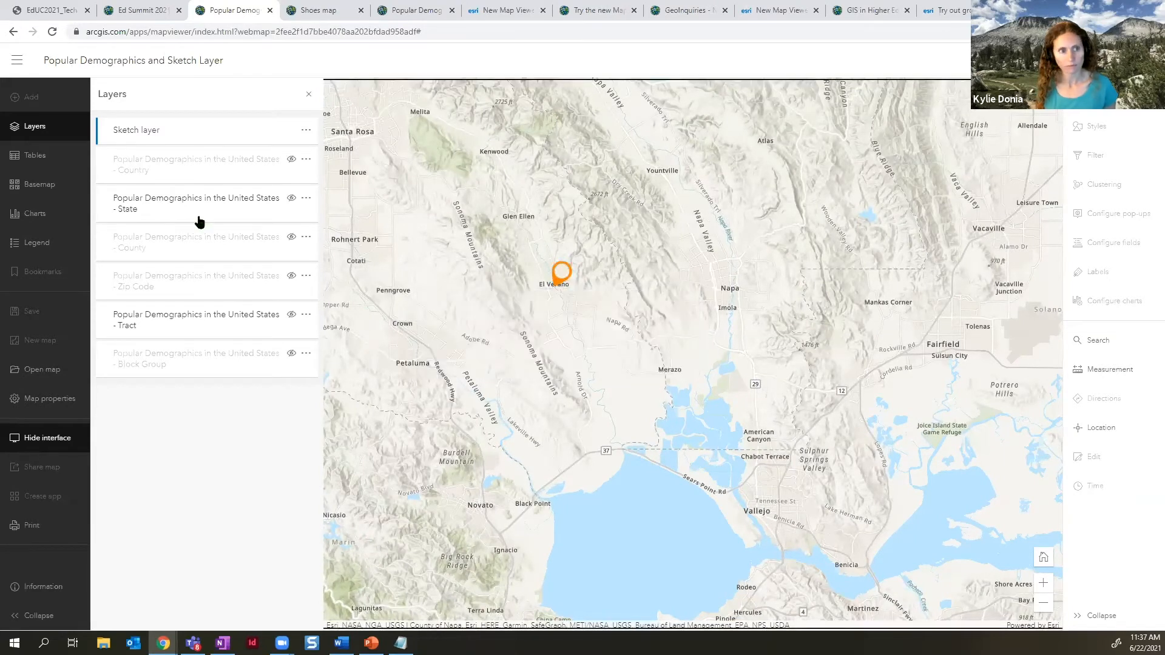
{"action": "left_click", "coordinate": [156, 131]}
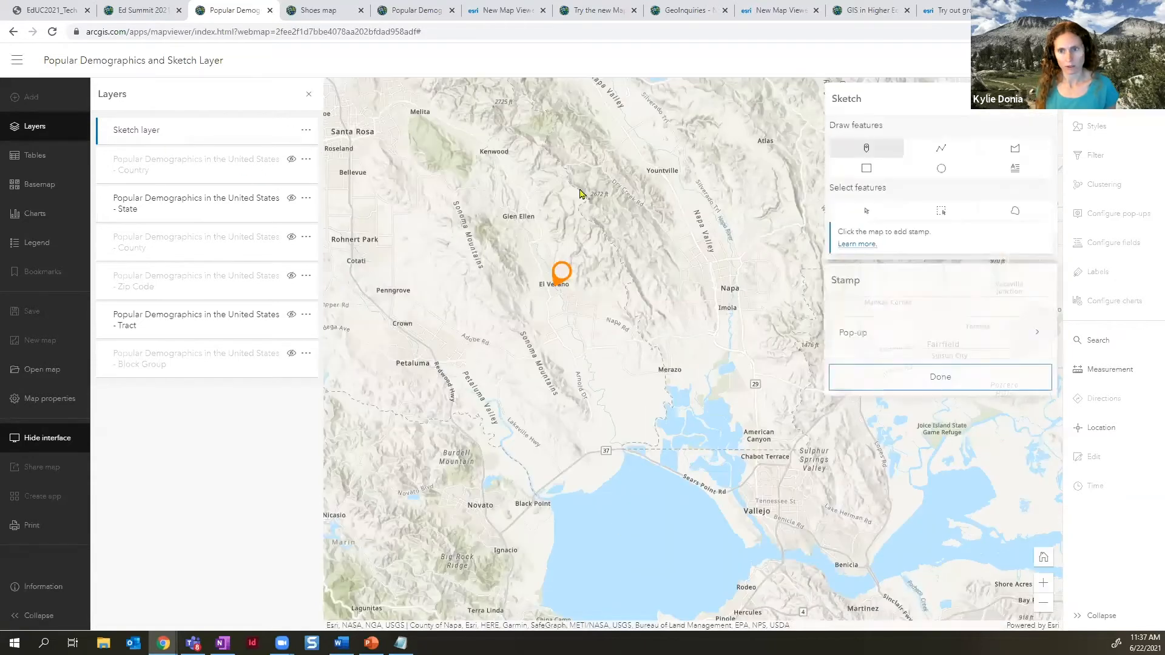
{"action": "left_click", "coordinate": [942, 154]}
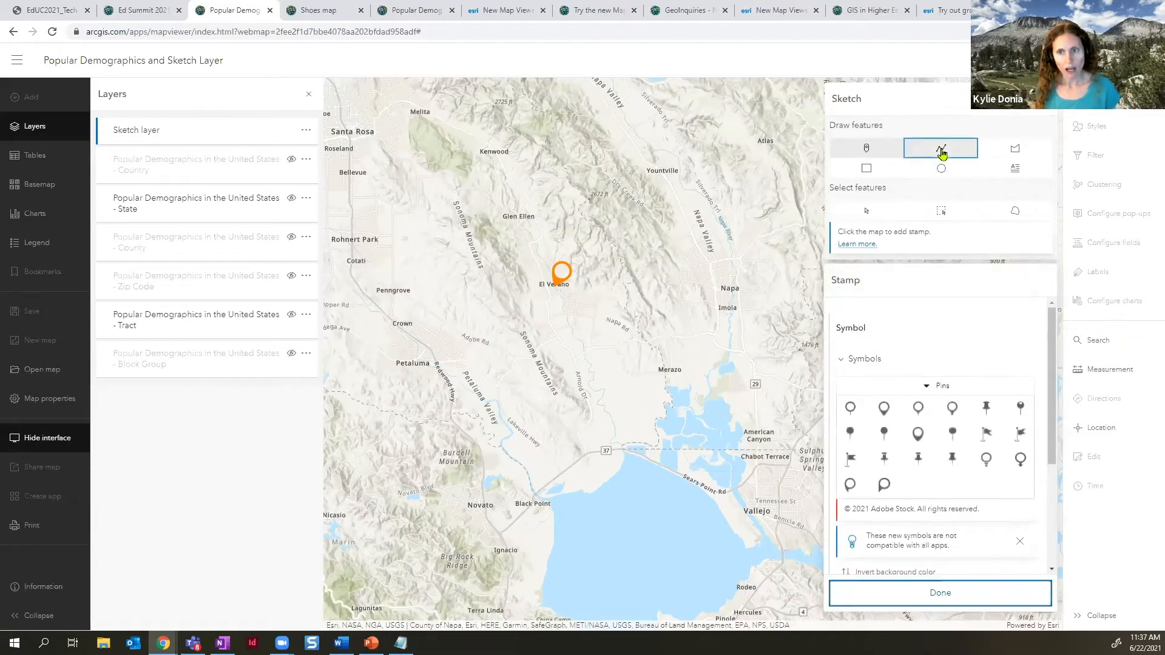
{"action": "left_click", "coordinate": [525, 305]}
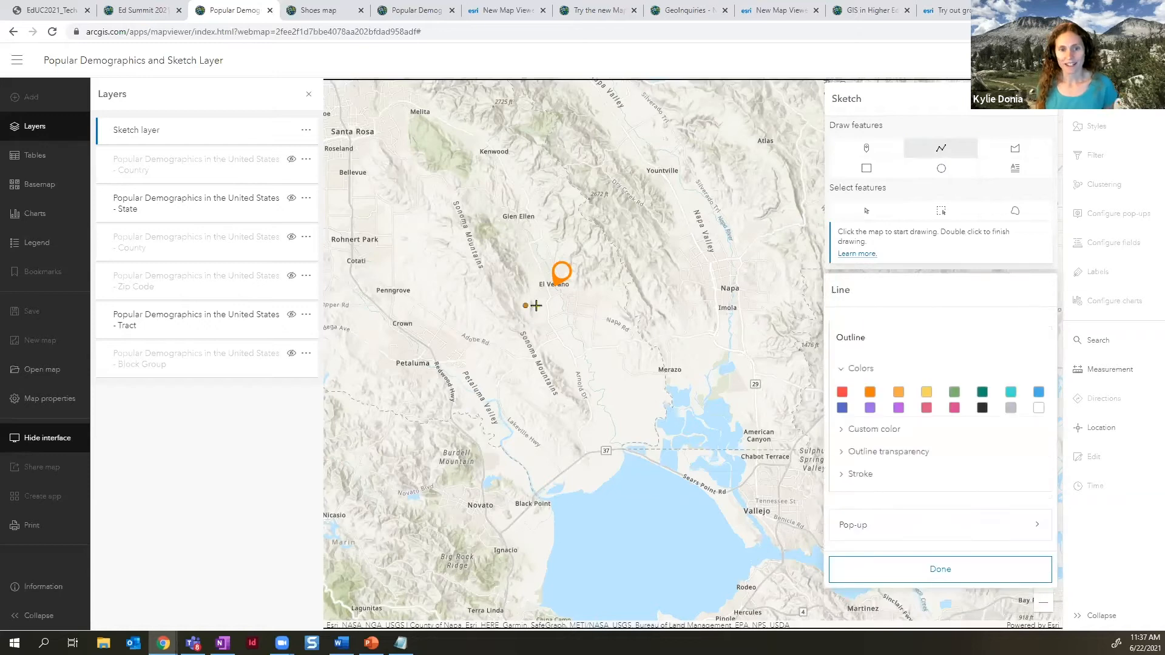
{"action": "left_click", "coordinate": [601, 298]}
{"action": "double_click", "coordinate": [663, 246]}
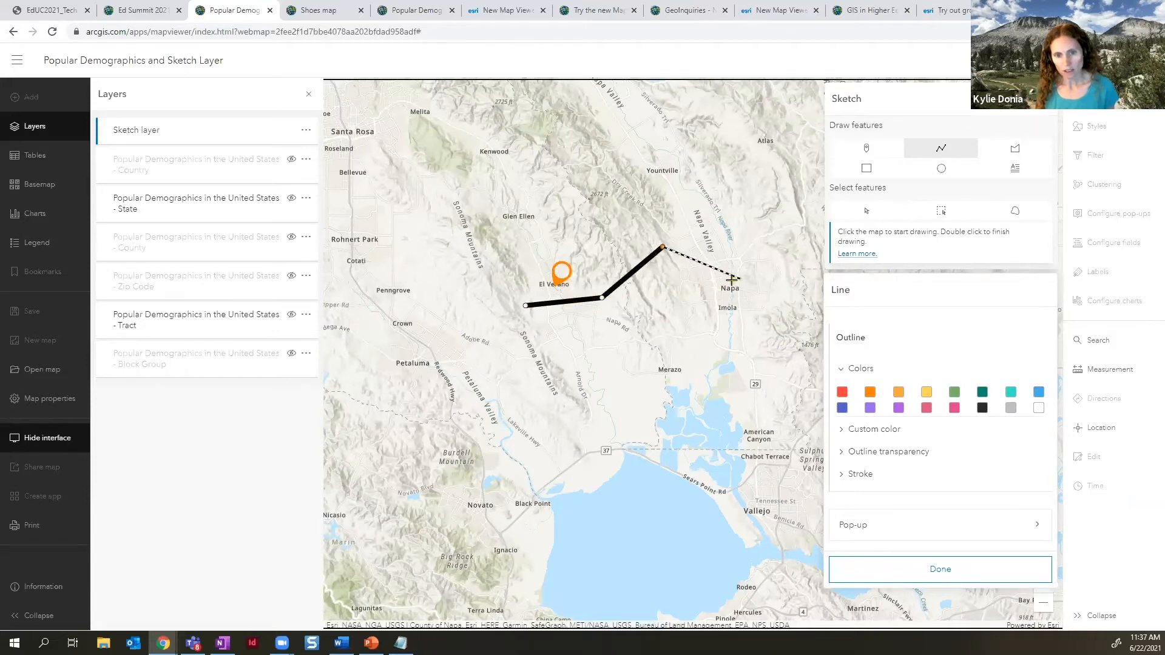
{"action": "left_click", "coordinate": [711, 308]}
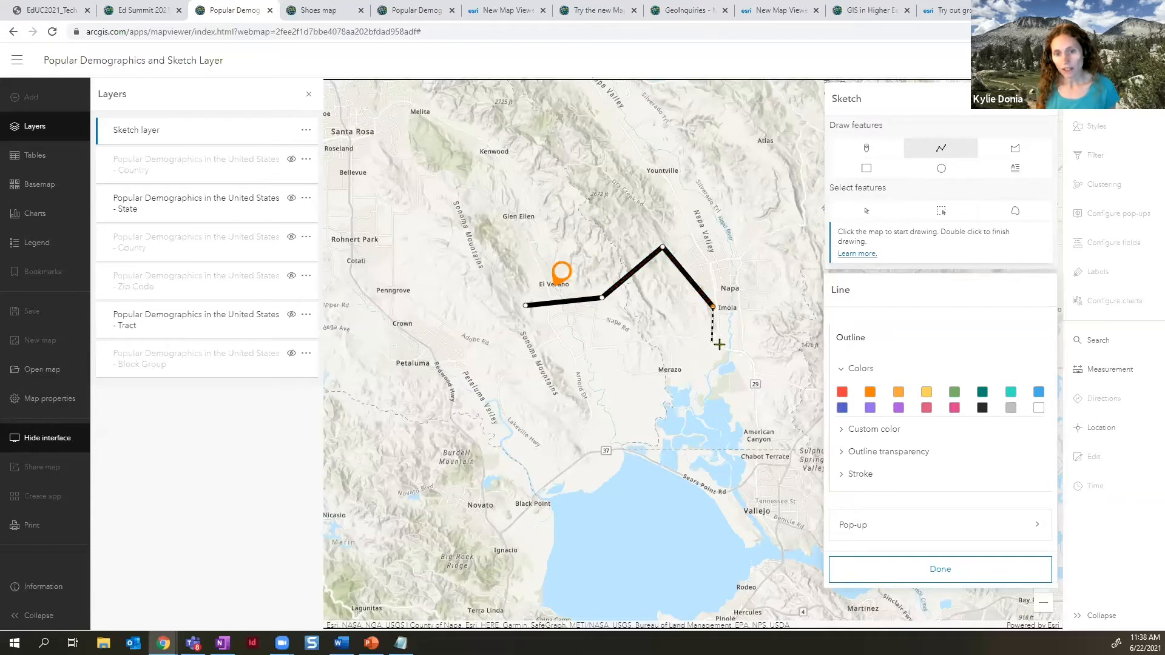
{"action": "left_click", "coordinate": [684, 332]}
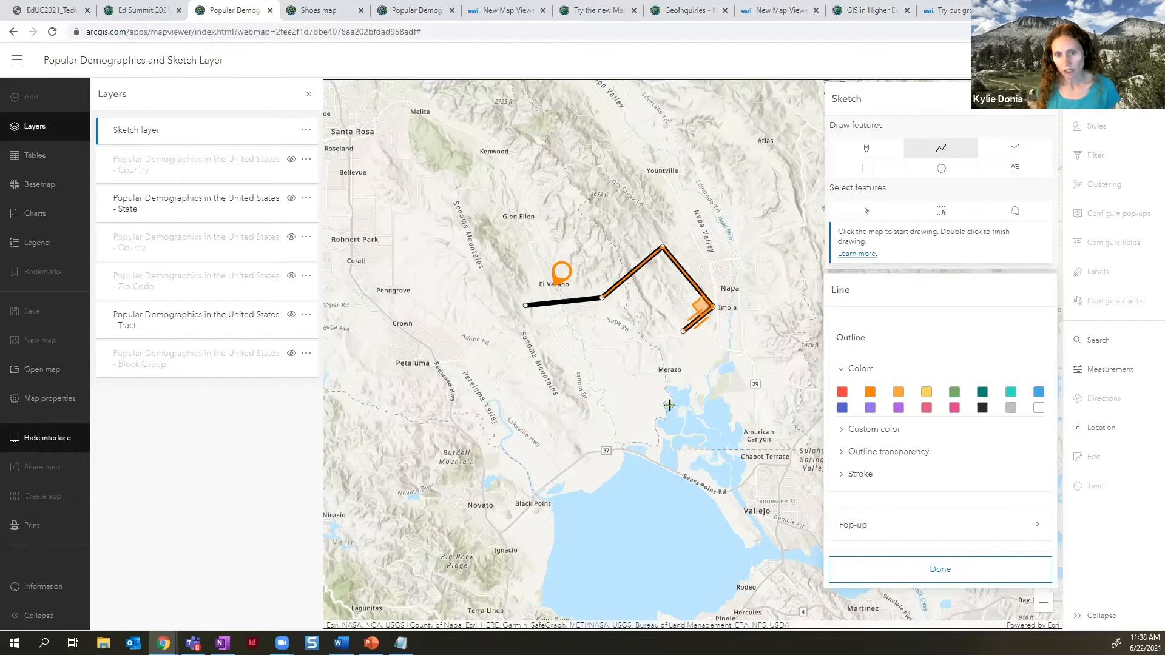
{"action": "left_click", "coordinate": [673, 435]}
{"action": "left_click", "coordinate": [765, 460]}
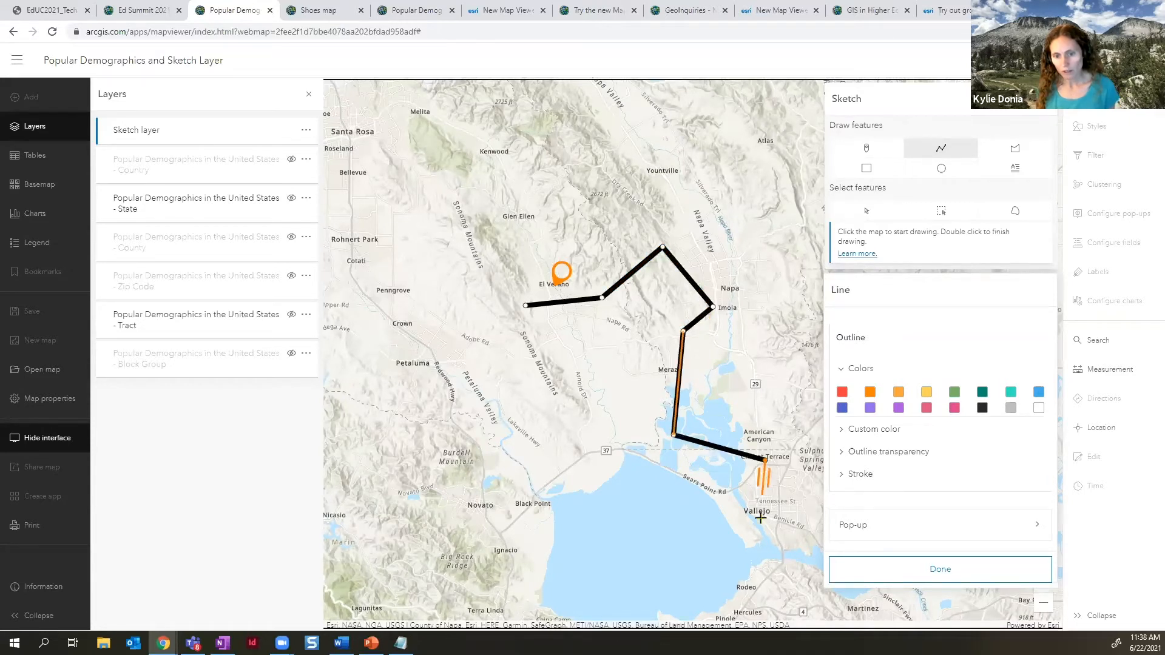
{"action": "double_click", "coordinate": [787, 539]}
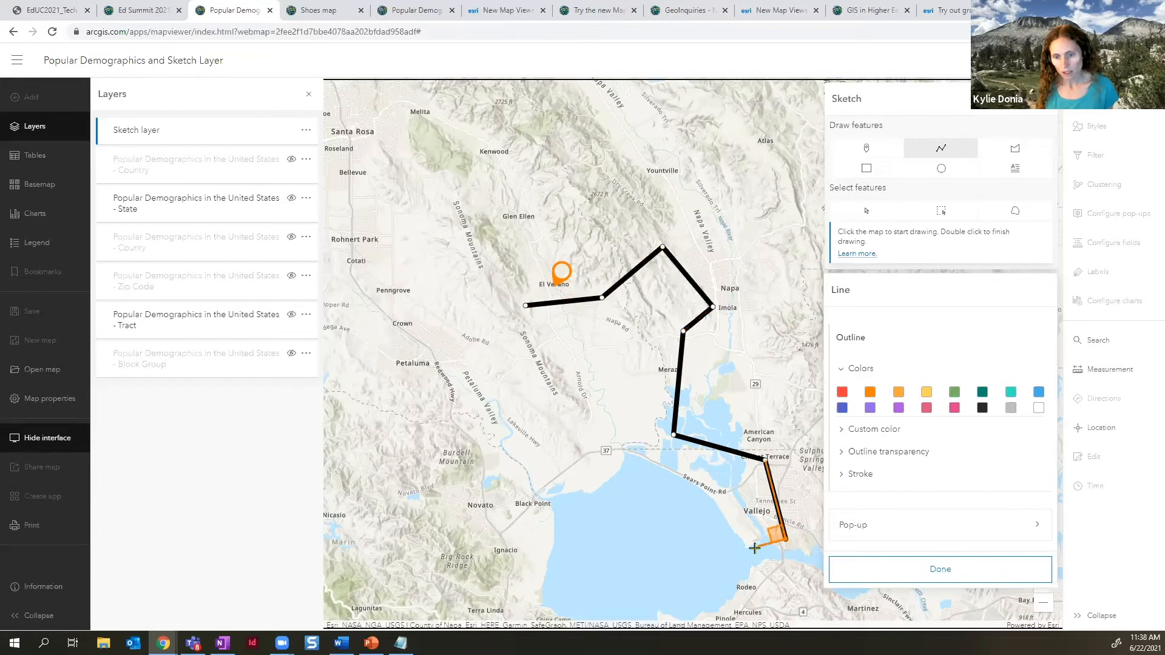
{"action": "left_click", "coordinate": [693, 563]}
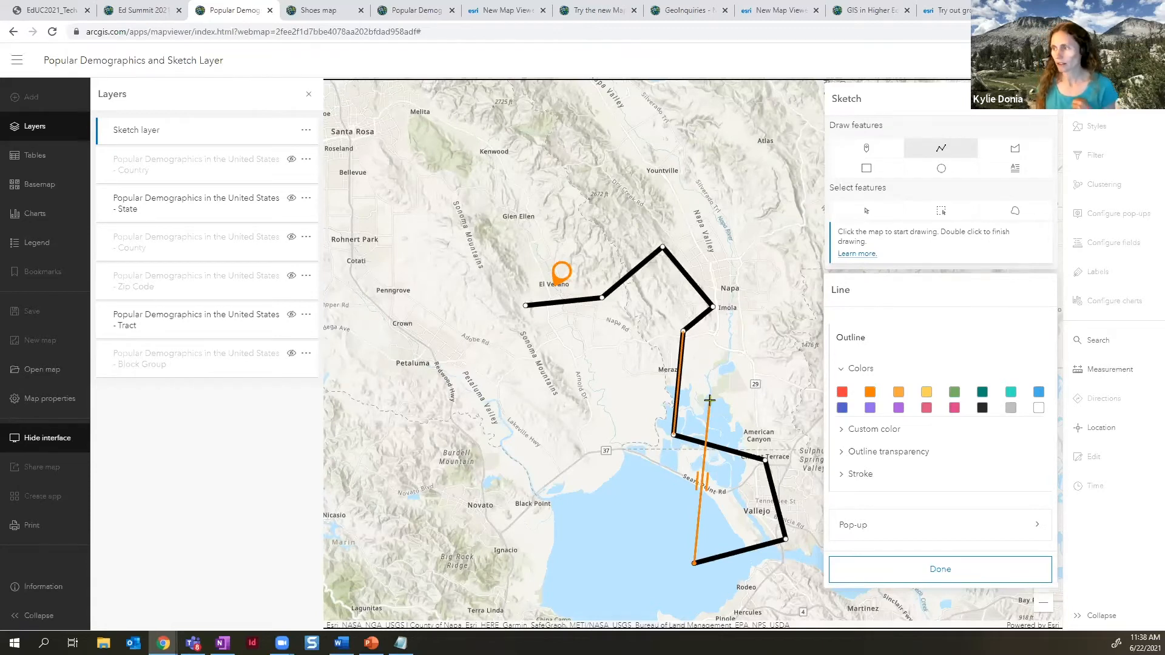
{"action": "left_click", "coordinate": [710, 400]}
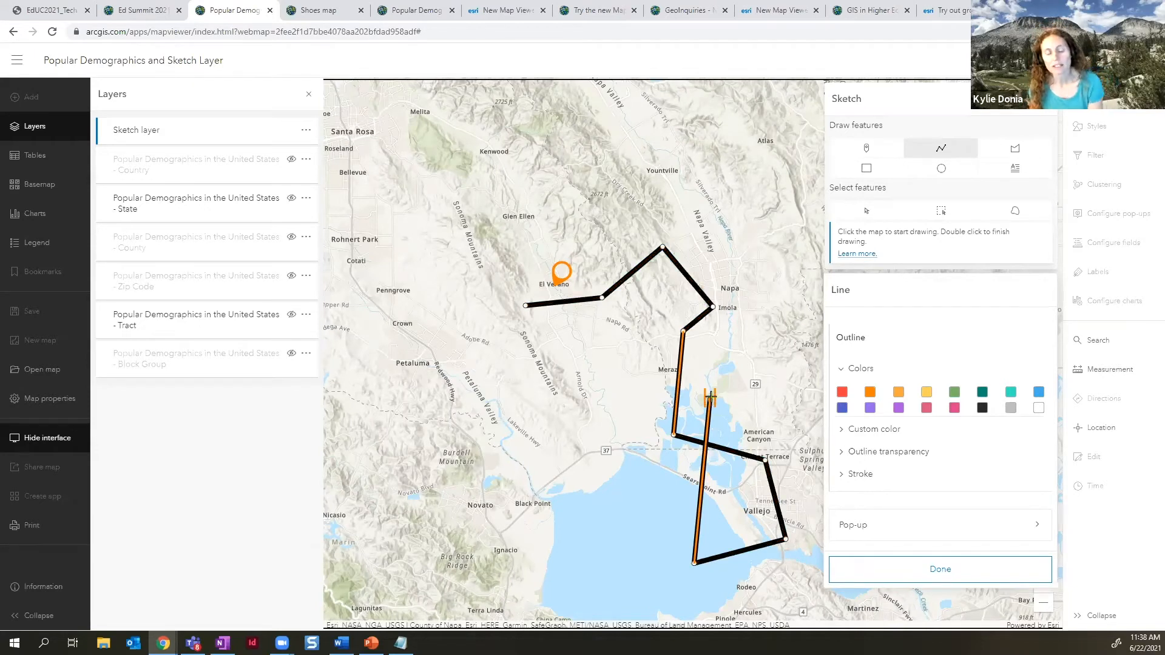
{"action": "double_click", "coordinate": [710, 397]}
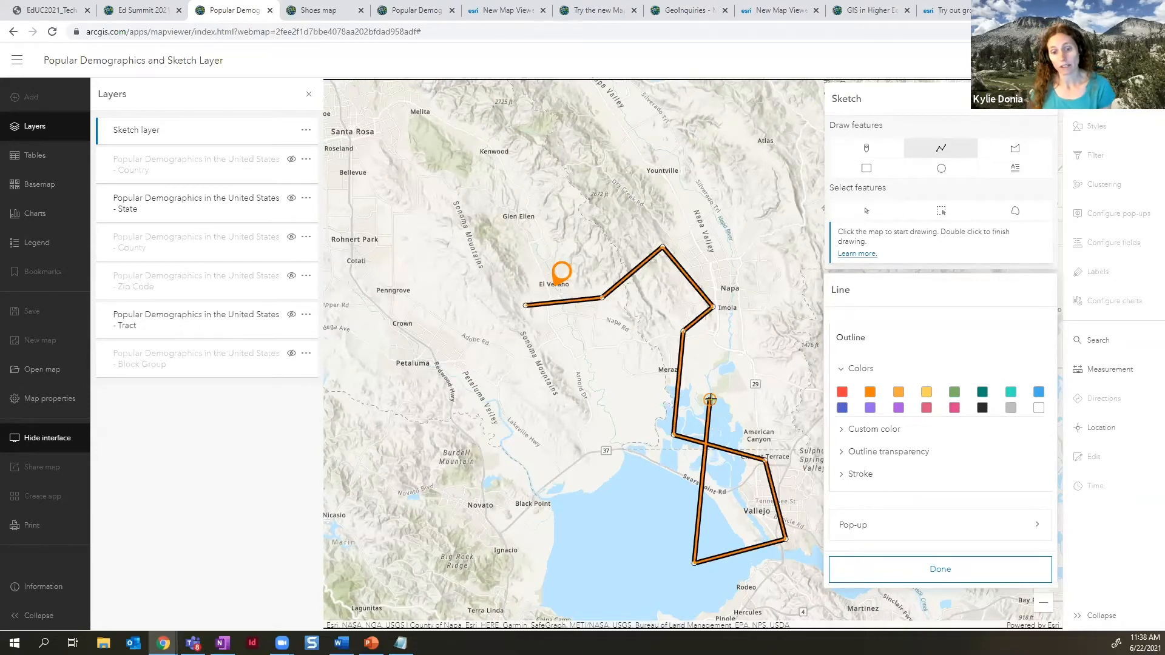
{"action": "left_click", "coordinate": [609, 406]}
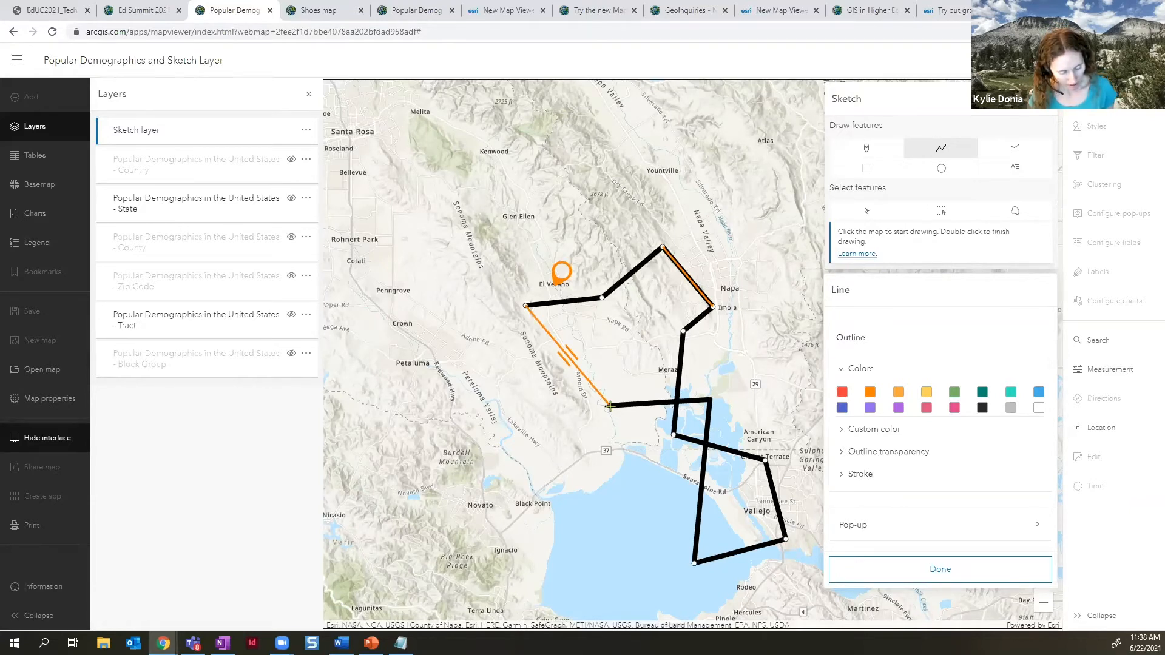
{"action": "left_click", "coordinate": [1041, 99]}
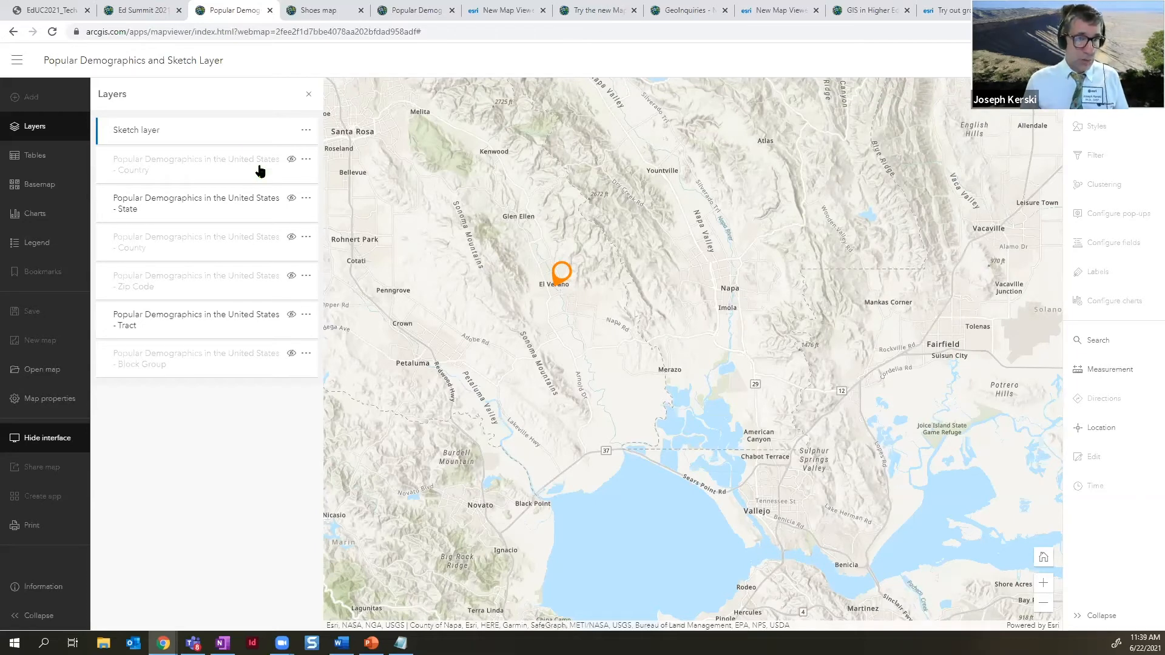
- Reopen the Sketch layer, select the orange El Verano pin, and open the text content in its pop-up settings
{"action": "left_click", "coordinate": [177, 168]}
{"action": "left_click", "coordinate": [178, 134]}
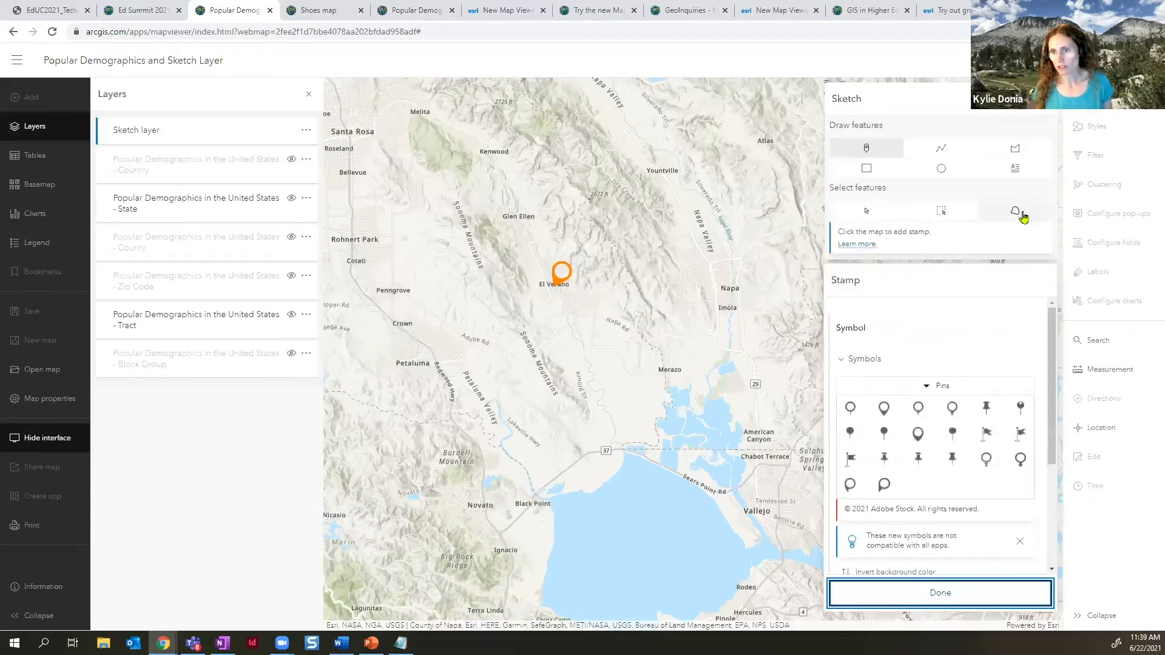
{"action": "left_click", "coordinate": [866, 213]}
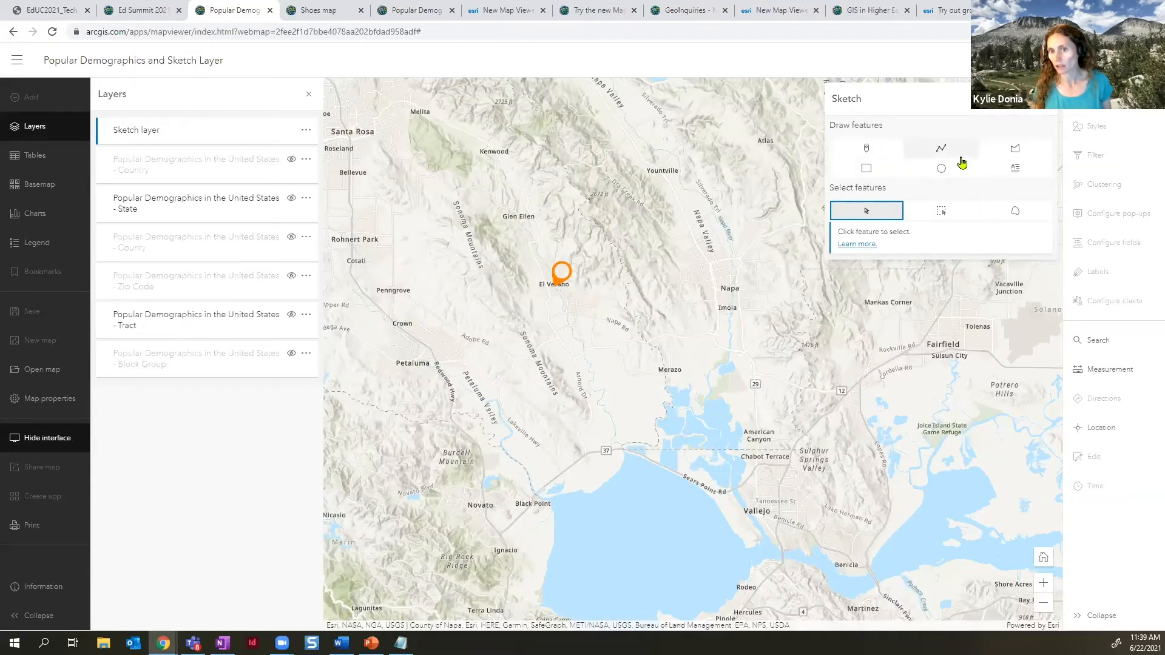
{"action": "left_click", "coordinate": [559, 283]}
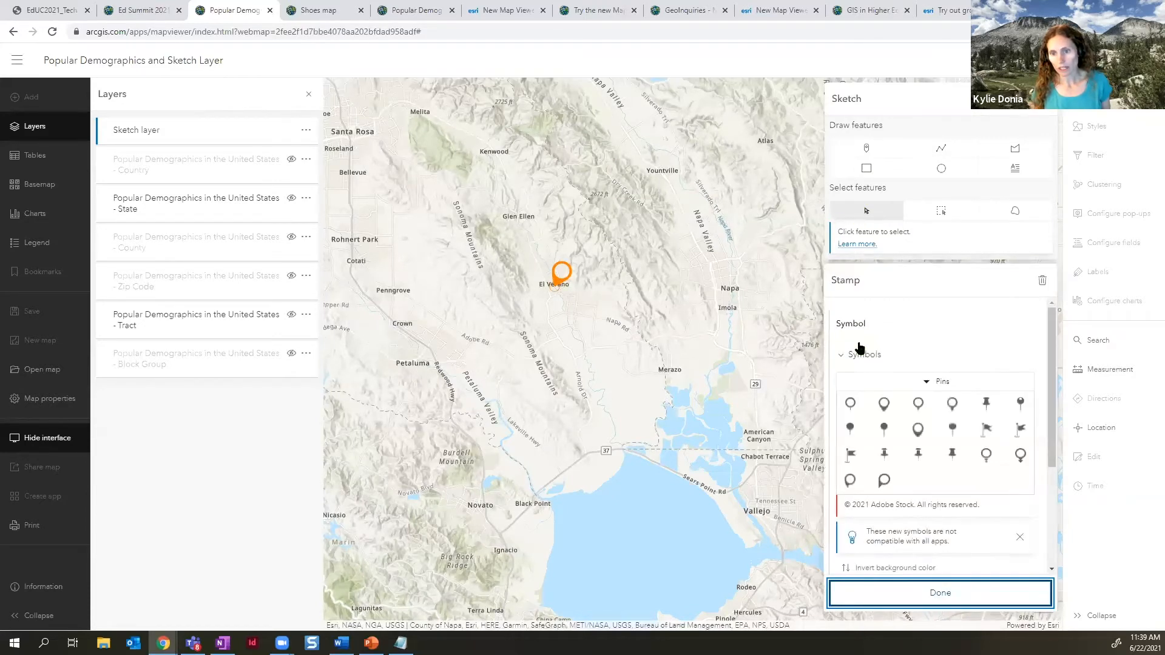
{"action": "scroll", "coordinate": [973, 403], "scroll_direction": "down", "scroll_amount": 3}
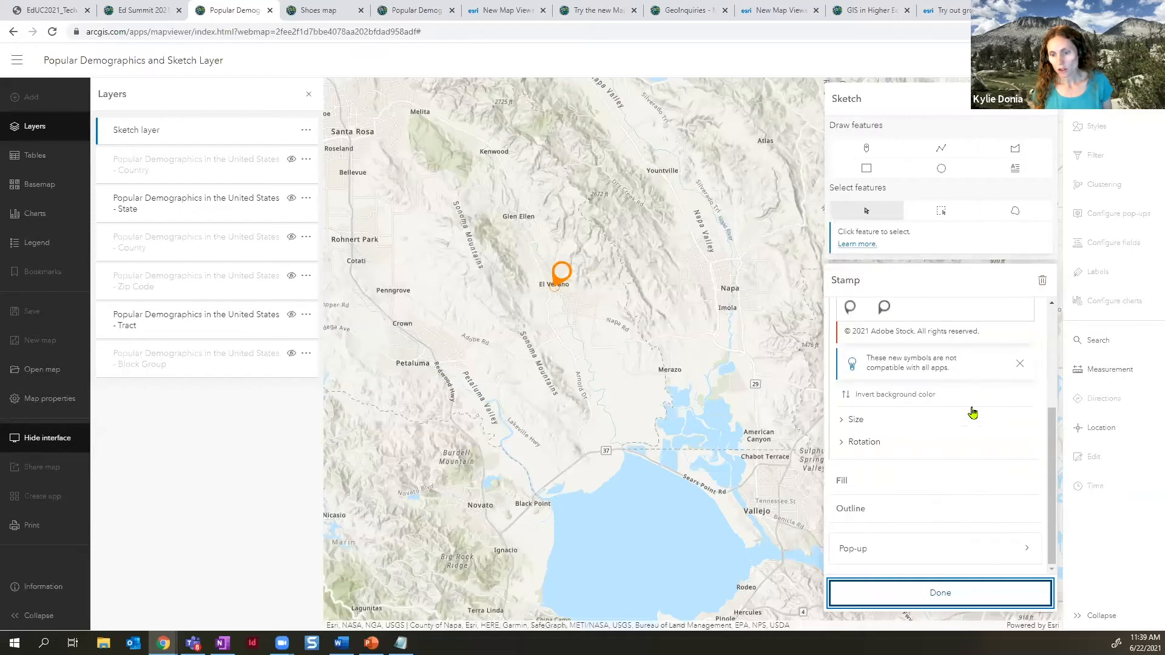
{"action": "left_click", "coordinate": [916, 550]}
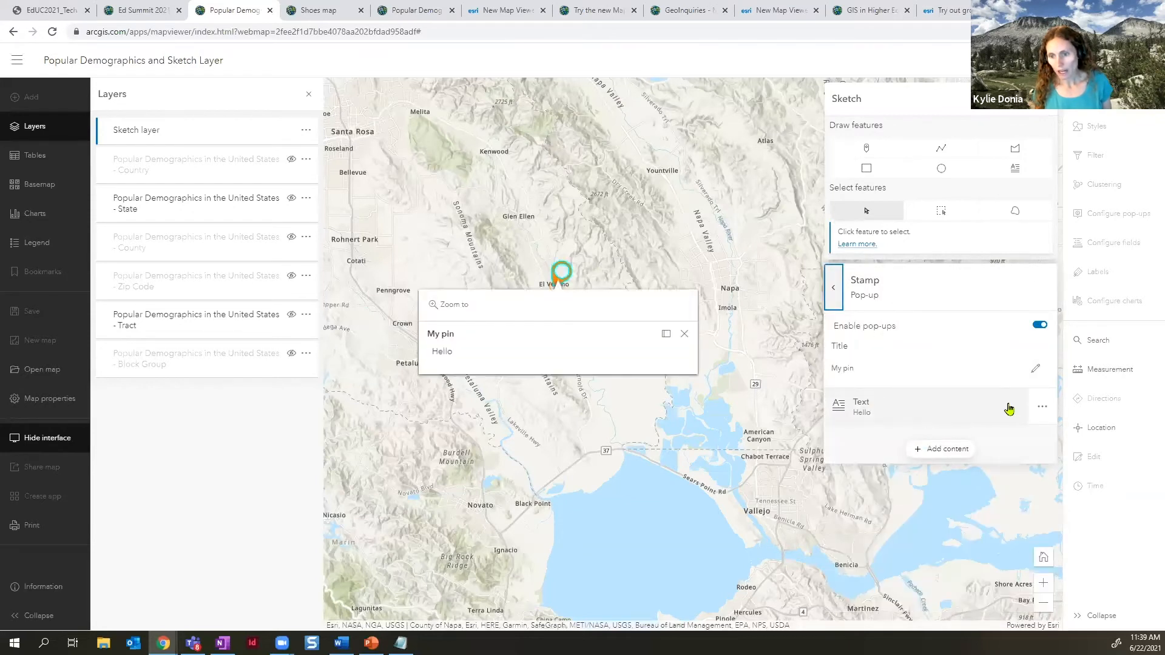
{"action": "left_click", "coordinate": [990, 411]}
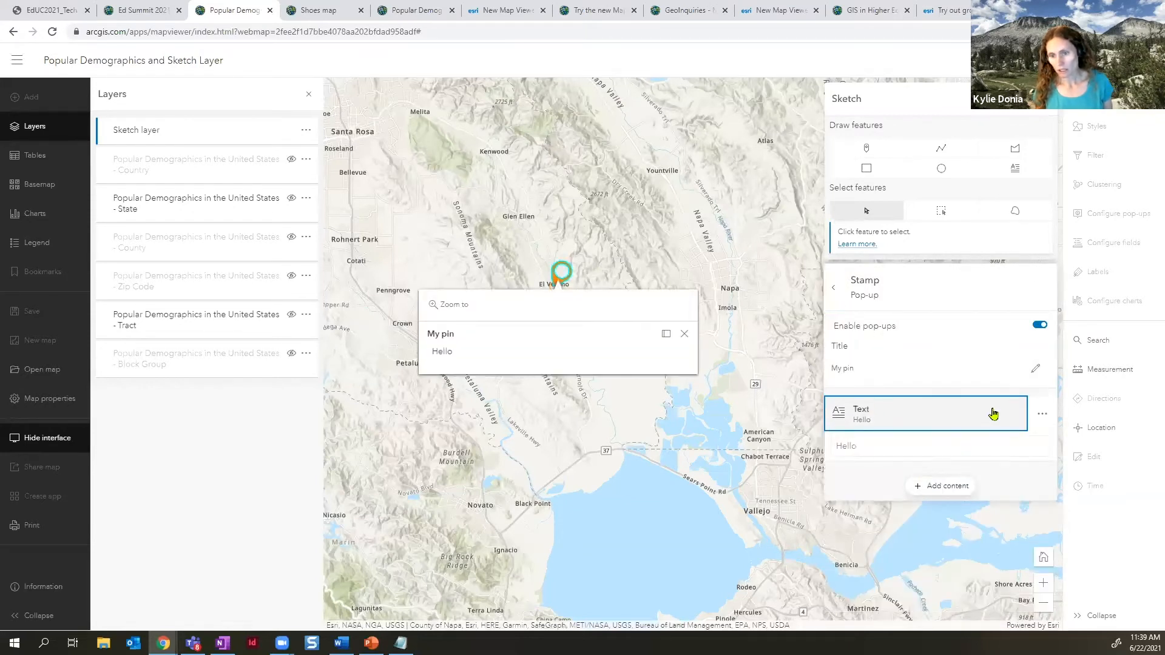
- Review the options for adding image content to the pin's pop-up, and close the Sketch tools without adding an image
{"action": "left_click", "coordinate": [948, 489]}
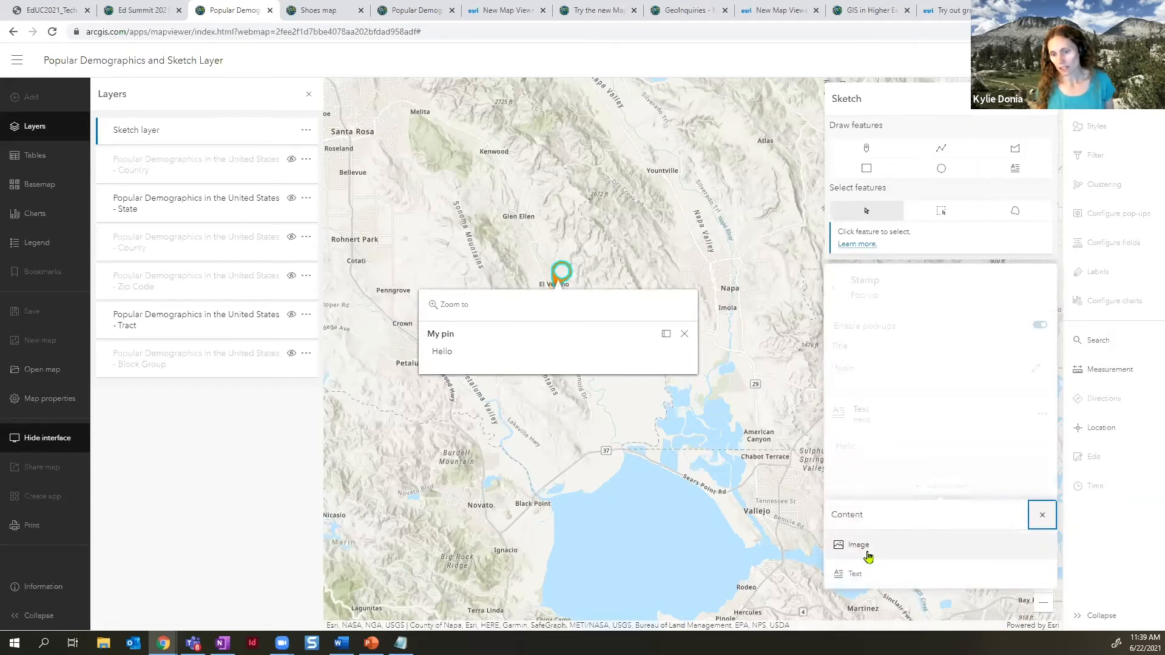
{"action": "left_click", "coordinate": [869, 553]}
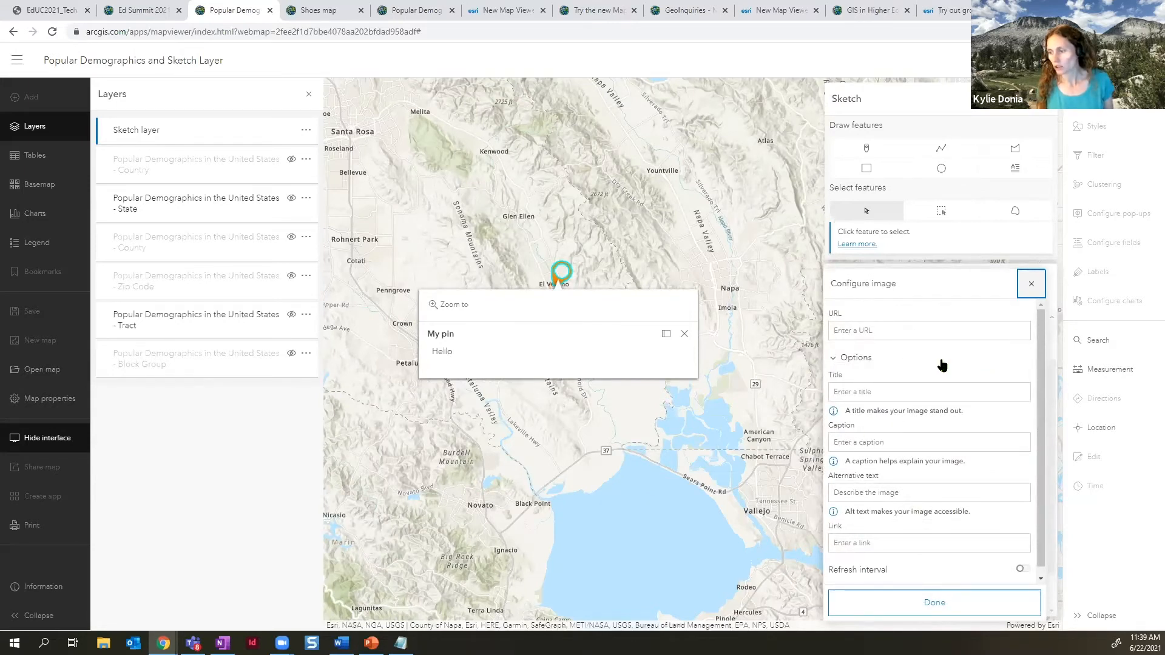
{"action": "left_click", "coordinate": [1031, 284]}
{"action": "left_click", "coordinate": [1048, 109]}
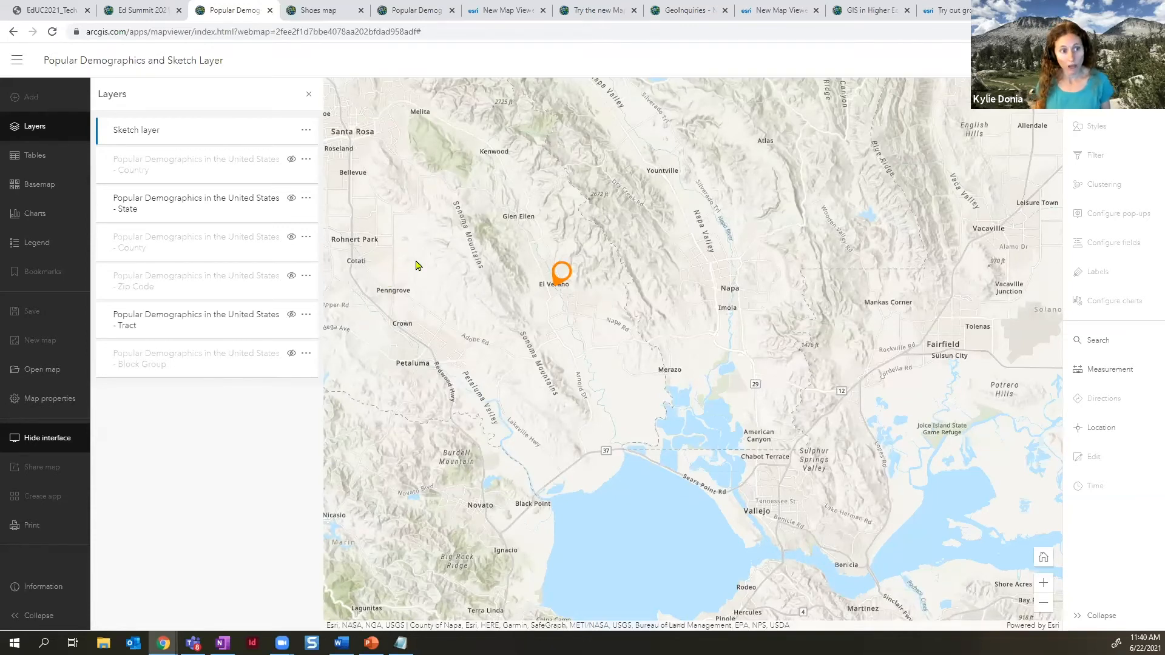
- Open the 2018 Median Age by State bar chart of the State demographics layer
{"action": "left_click", "coordinate": [38, 217]}
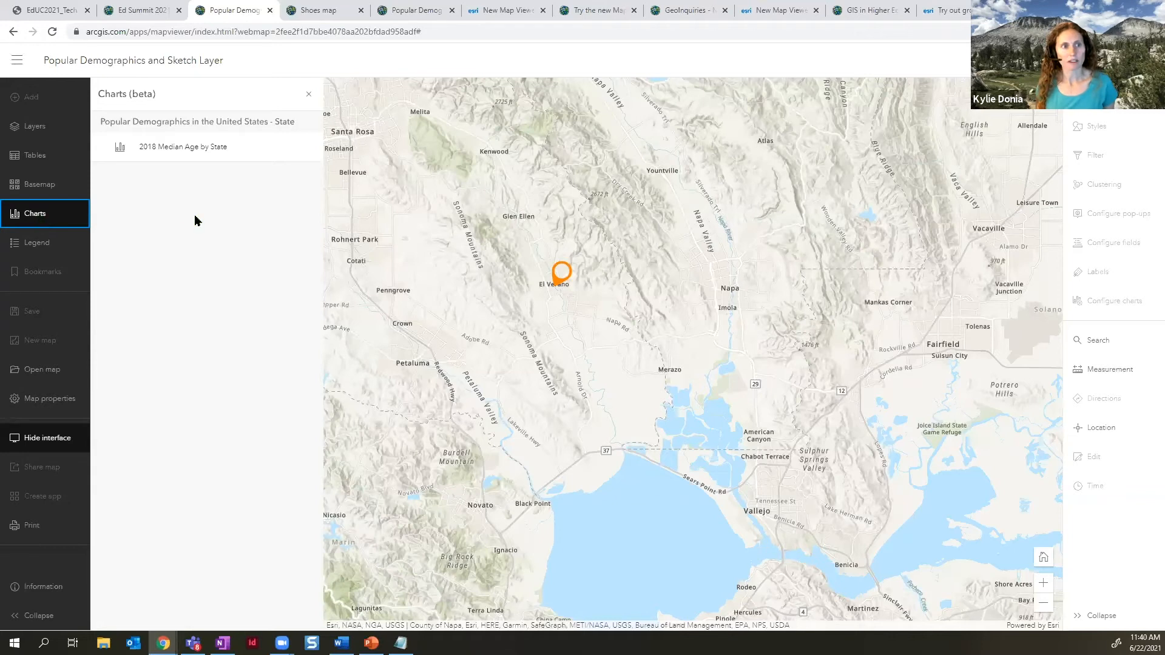
{"action": "left_click", "coordinate": [197, 157]}
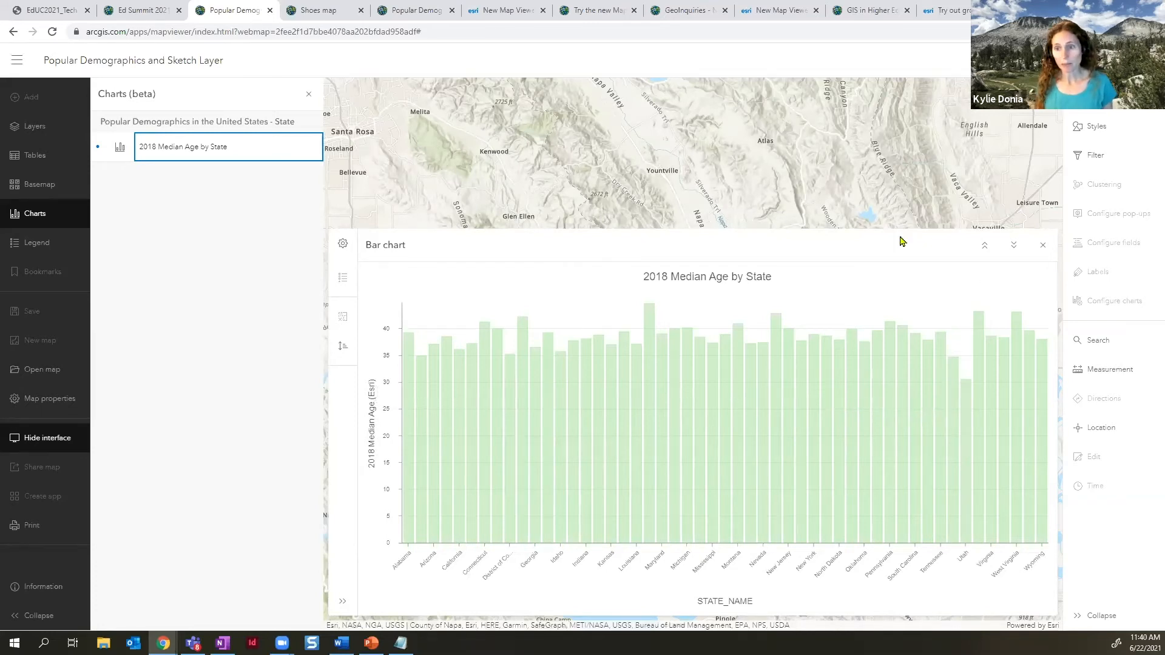
{"action": "scroll", "coordinate": [792, 162], "scroll_direction": "down", "scroll_amount": 2}
{"action": "scroll", "coordinate": [792, 161], "scroll_direction": "down", "scroll_amount": 4}
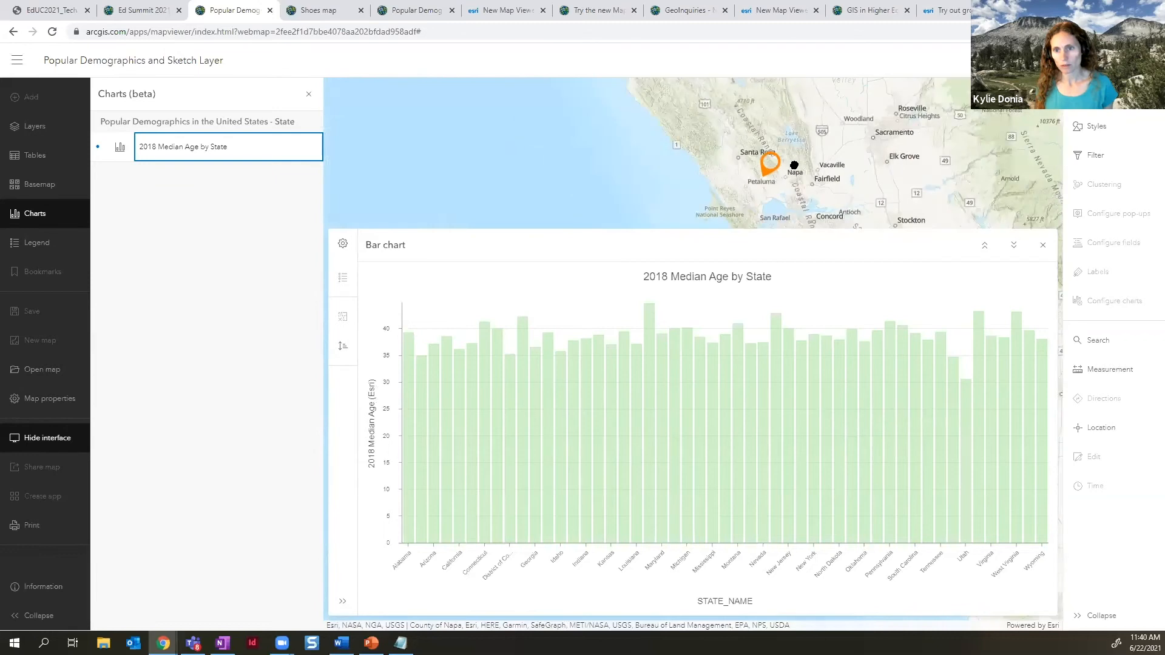
{"action": "left_click_drag", "start_coordinate": [718, 216], "coordinate": [647, 236]}
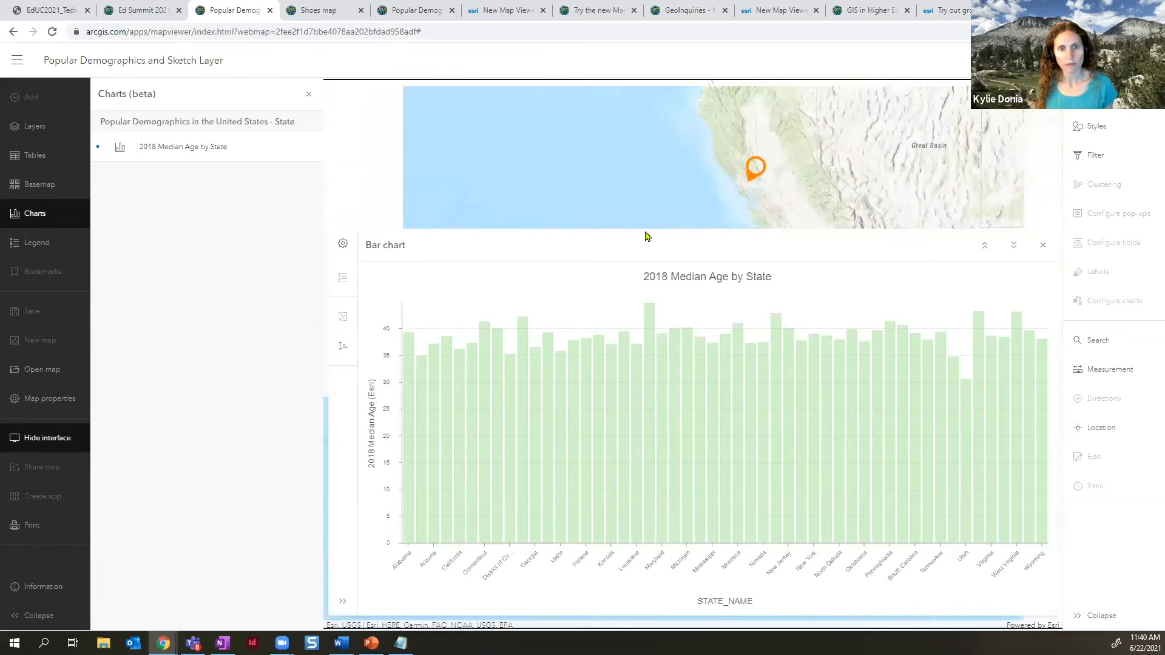
{"action": "scroll", "coordinate": [739, 201], "scroll_direction": "down", "scroll_amount": 3}
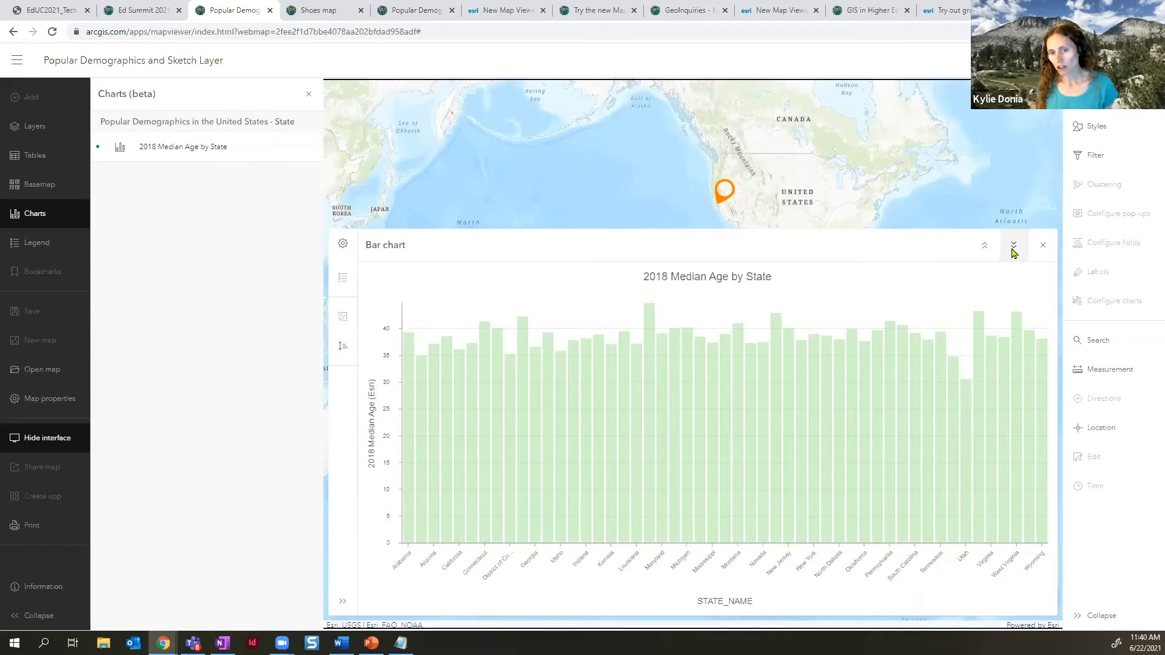
- Try the bar chart's compact and enlarged sizes, leaving it compact with the United States in view above it
{"action": "left_click", "coordinate": [1012, 247]}
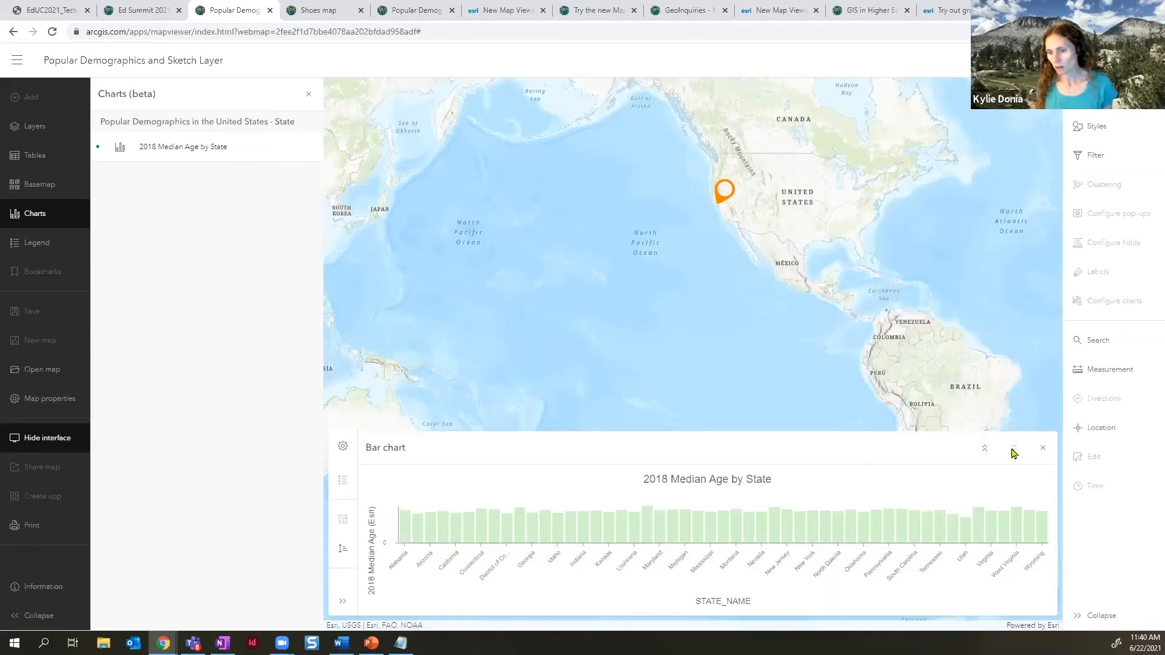
{"action": "left_click", "coordinate": [989, 453]}
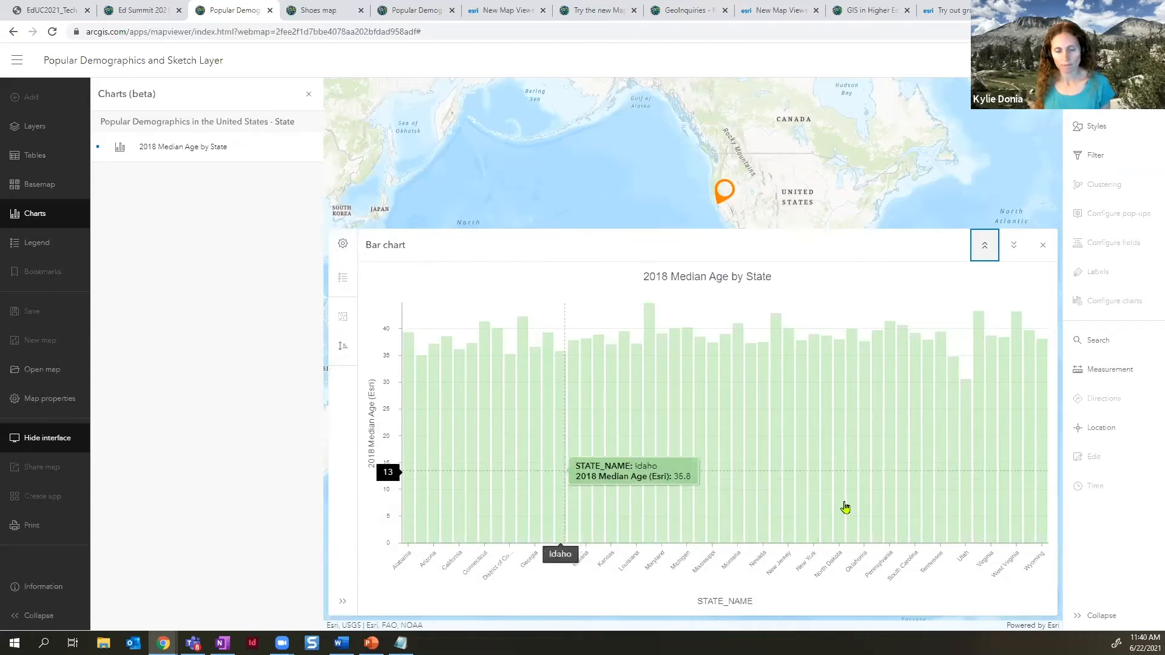
{"action": "left_click", "coordinate": [1013, 249]}
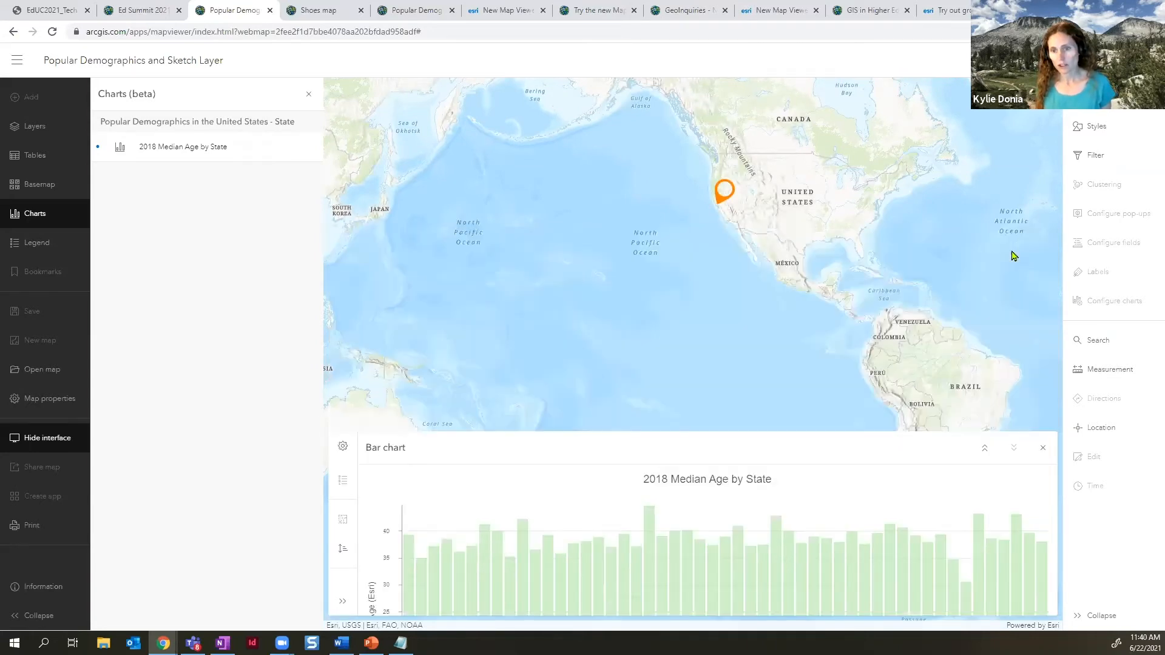
{"action": "left_click_drag", "start_coordinate": [700, 273], "coordinate": [644, 326]}
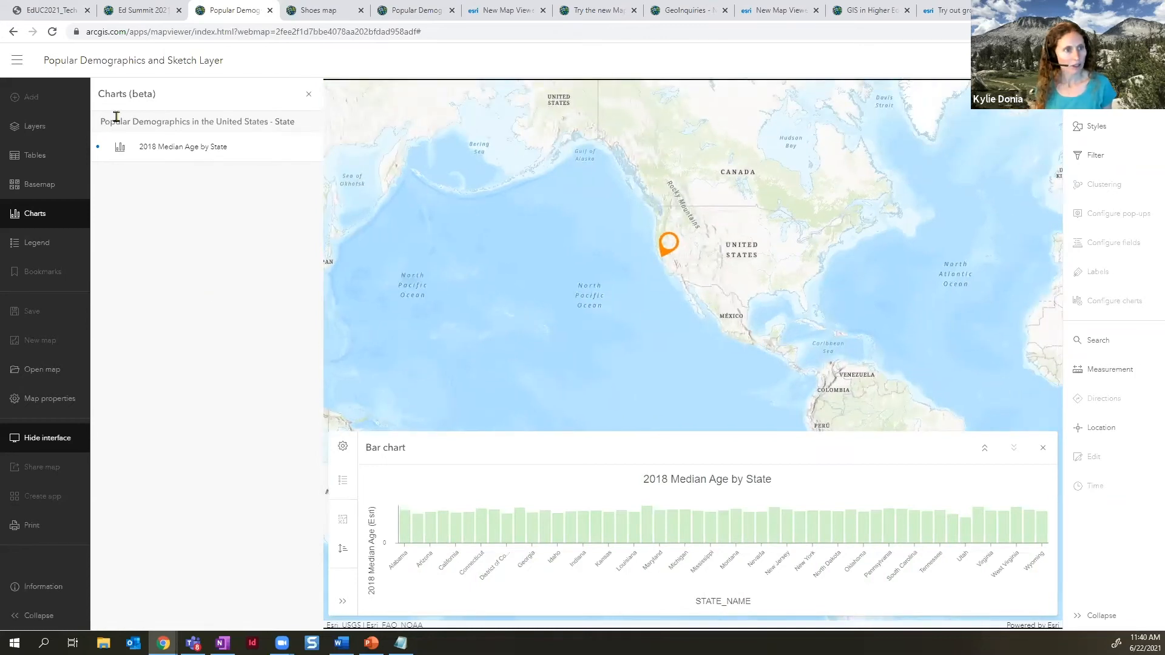
- Make the Popular Demographics in the United States - State layer visible and enlarge the bar chart again
{"action": "left_click", "coordinate": [54, 132]}
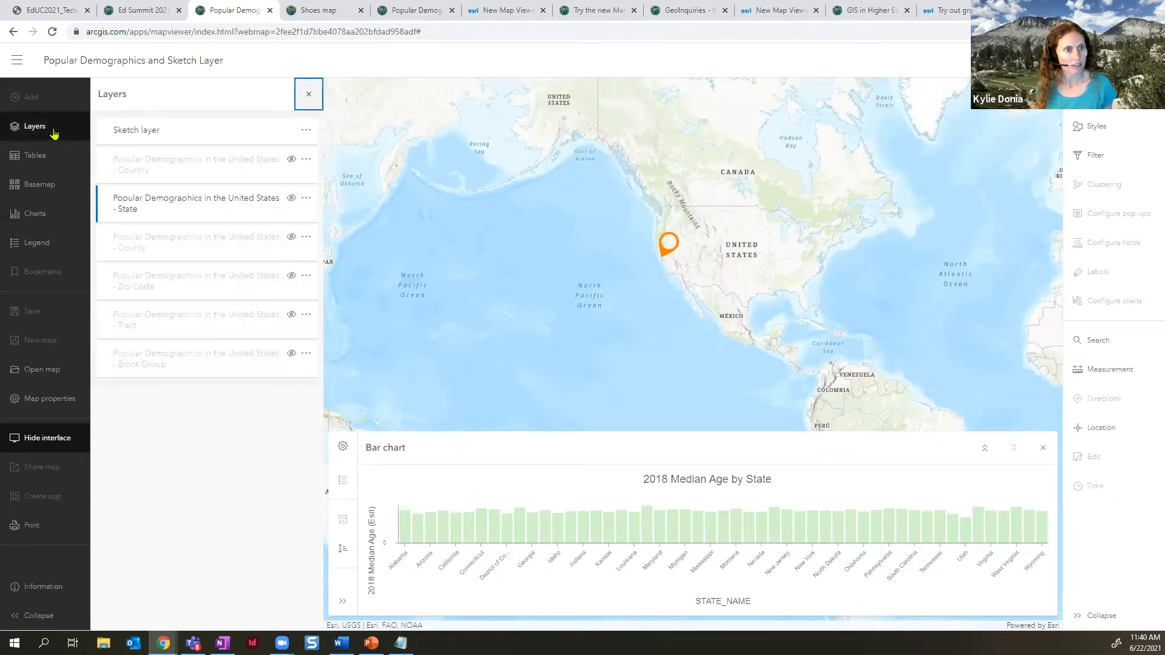
{"action": "left_click", "coordinate": [291, 198]}
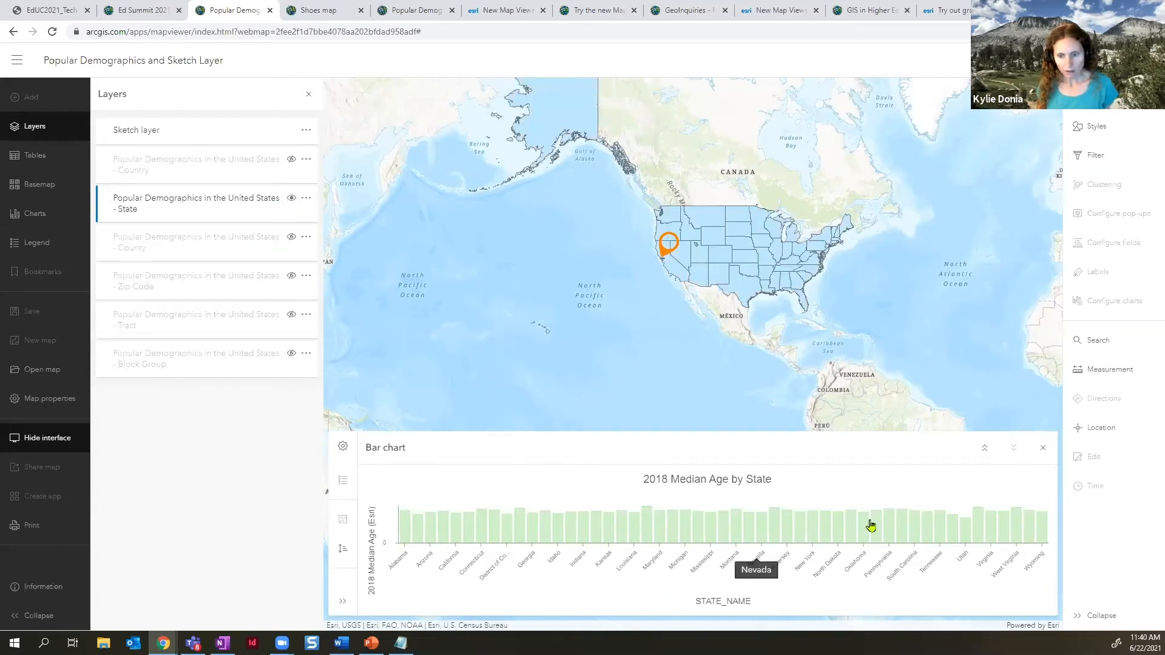
{"action": "left_click", "coordinate": [986, 461]}
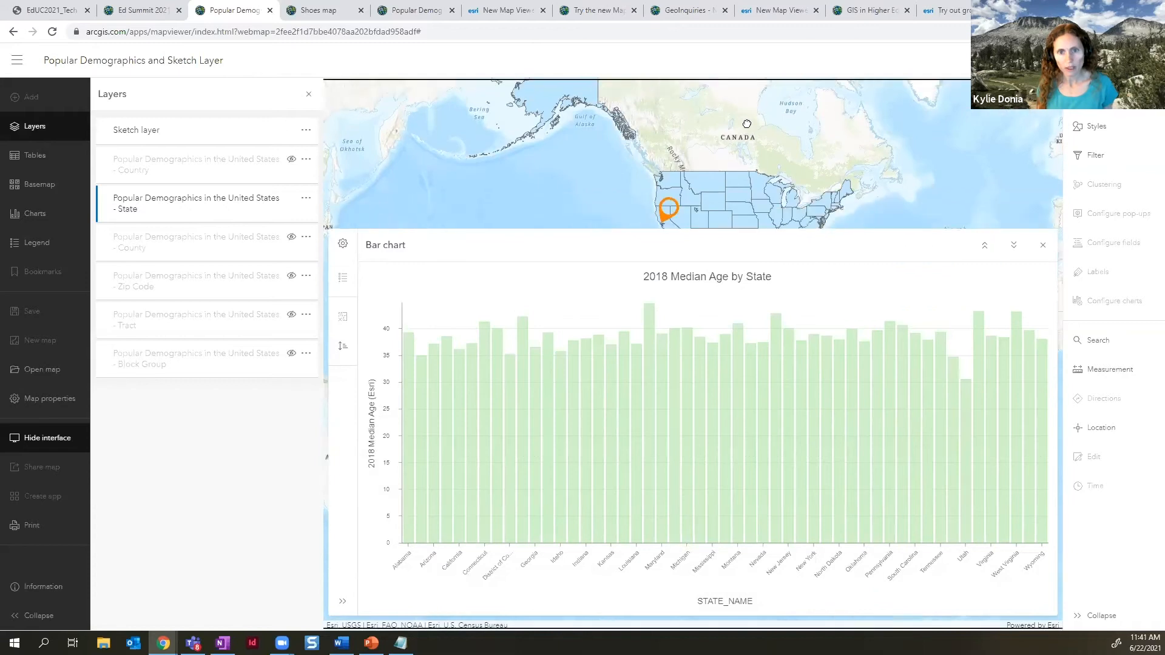
- Select Utah's bar to locate the state on the map, and close the bar chart with Arizona's pop-up open
{"action": "left_click", "coordinate": [965, 430]}
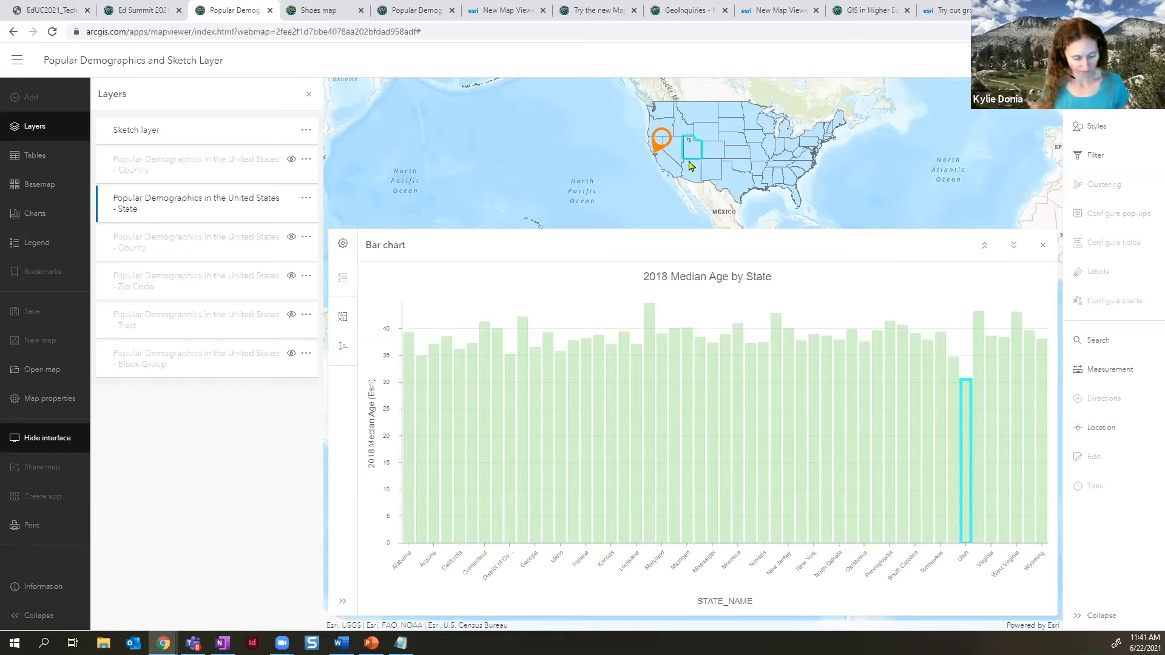
{"action": "left_click", "coordinate": [692, 171]}
{"action": "left_click", "coordinate": [1042, 245]}
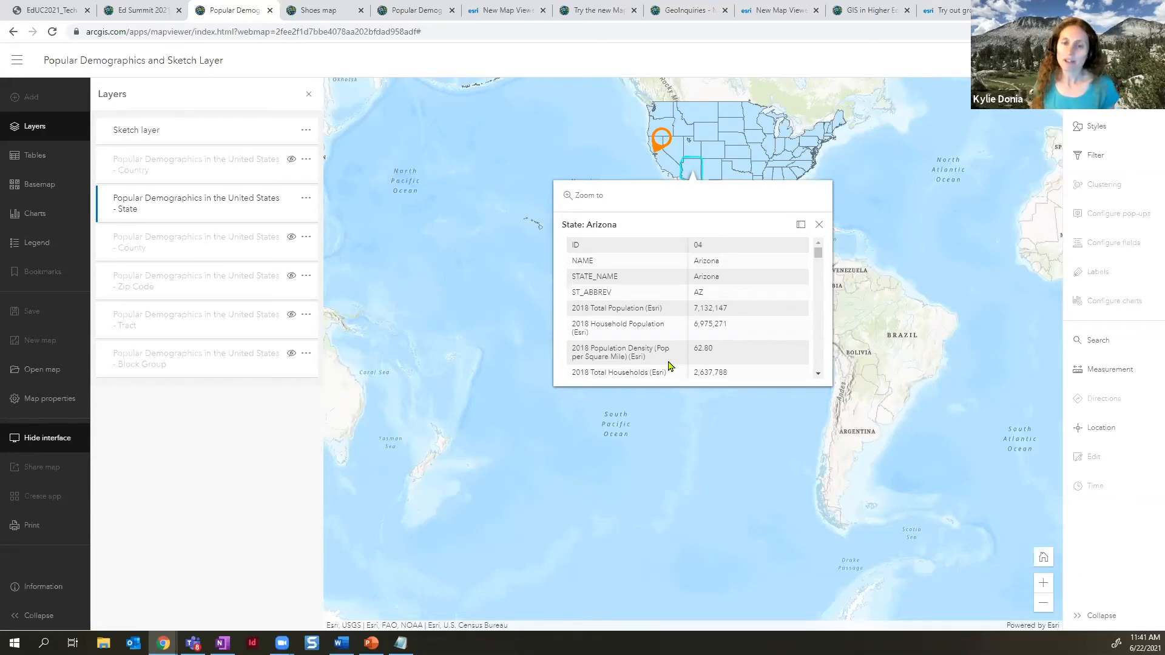
- Dock Arizona's pop-up beside the map and look through its 2018 demographic attributes
{"action": "left_click", "coordinate": [801, 224]}
{"action": "left_click_drag", "start_coordinate": [686, 262], "coordinate": [706, 349]}
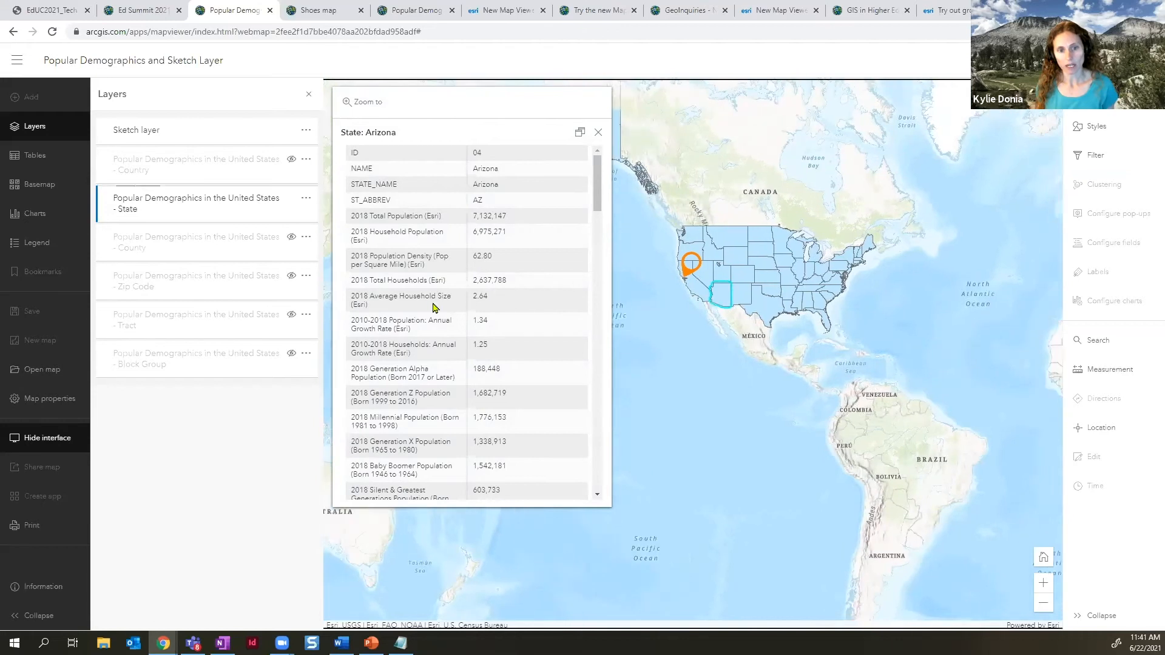
{"action": "scroll", "coordinate": [435, 308], "scroll_direction": "down", "scroll_amount": 8}
{"action": "scroll", "coordinate": [434, 309], "scroll_direction": "up", "scroll_amount": 7}
{"action": "scroll", "coordinate": [434, 308], "scroll_direction": "up", "scroll_amount": 2}
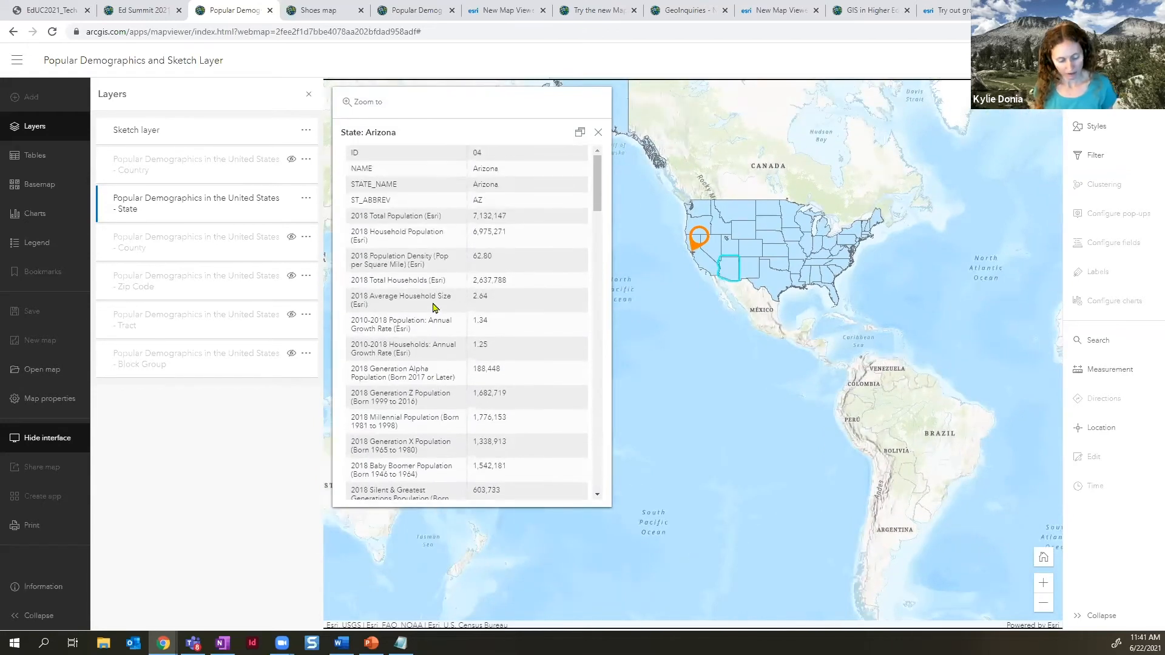
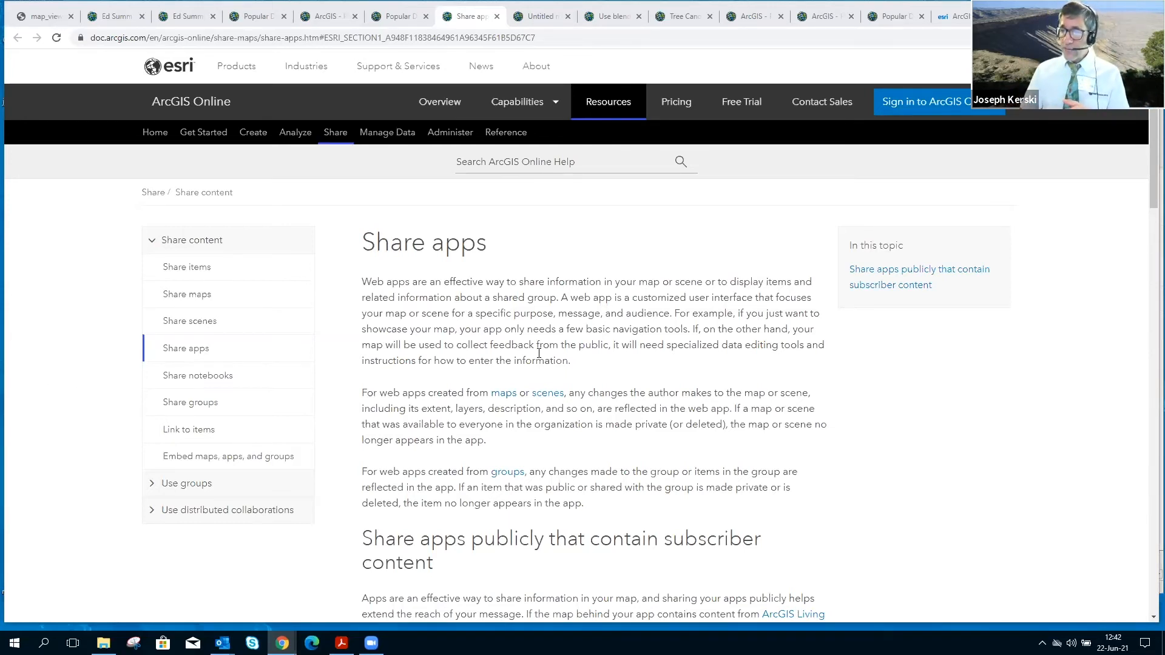
{"action": "scroll", "coordinate": [492, 353], "scroll_direction": "down", "scroll_amount": 5}
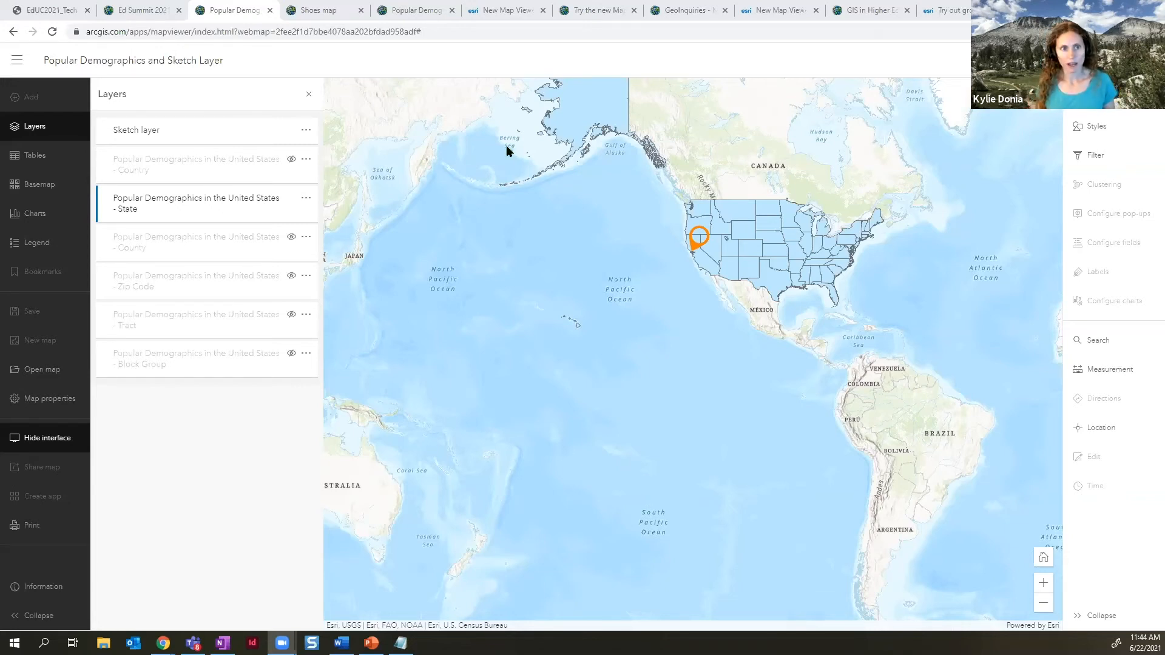
- Switch to the Shoes map, open the layer browser and copy its search text for shoes layers by owner
{"action": "left_click", "coordinate": [317, 12]}
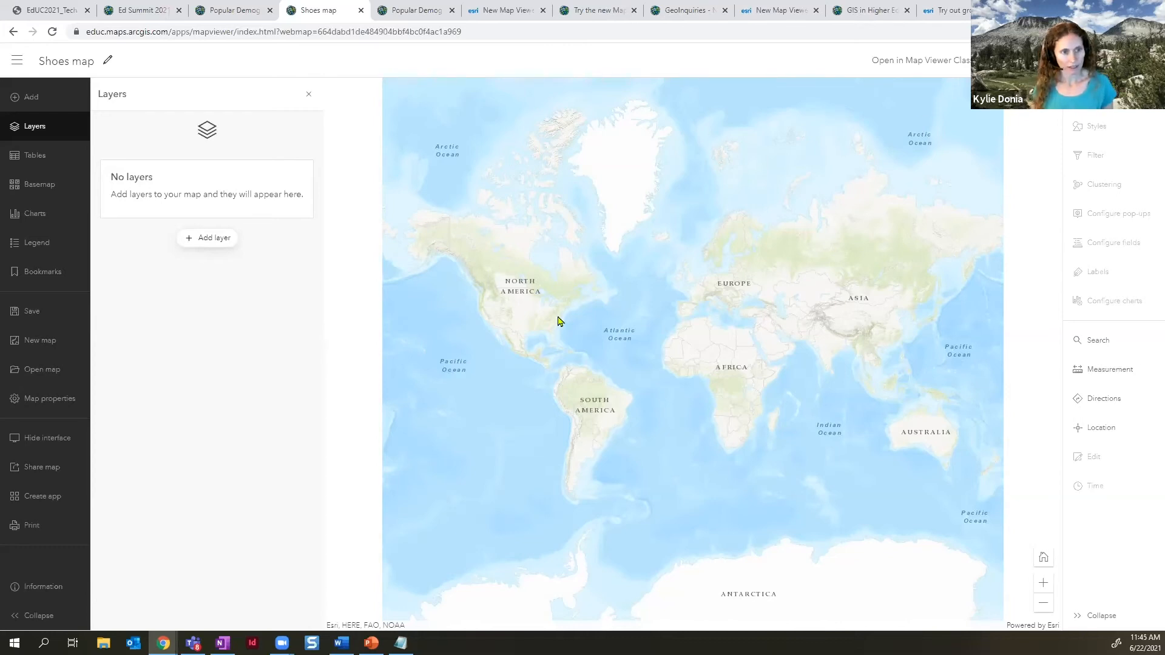
{"action": "left_click", "coordinate": [210, 249]}
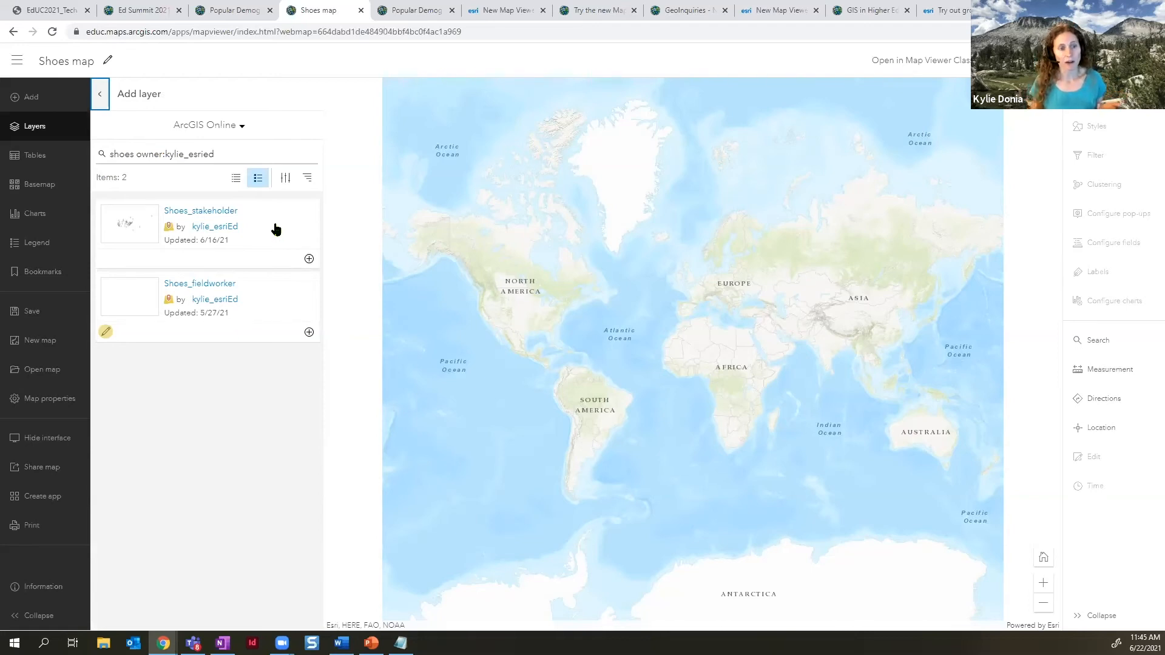
{"action": "left_click_drag", "start_coordinate": [230, 154], "coordinate": [75, 157]}
{"action": "key", "text": "ctrl+c"}
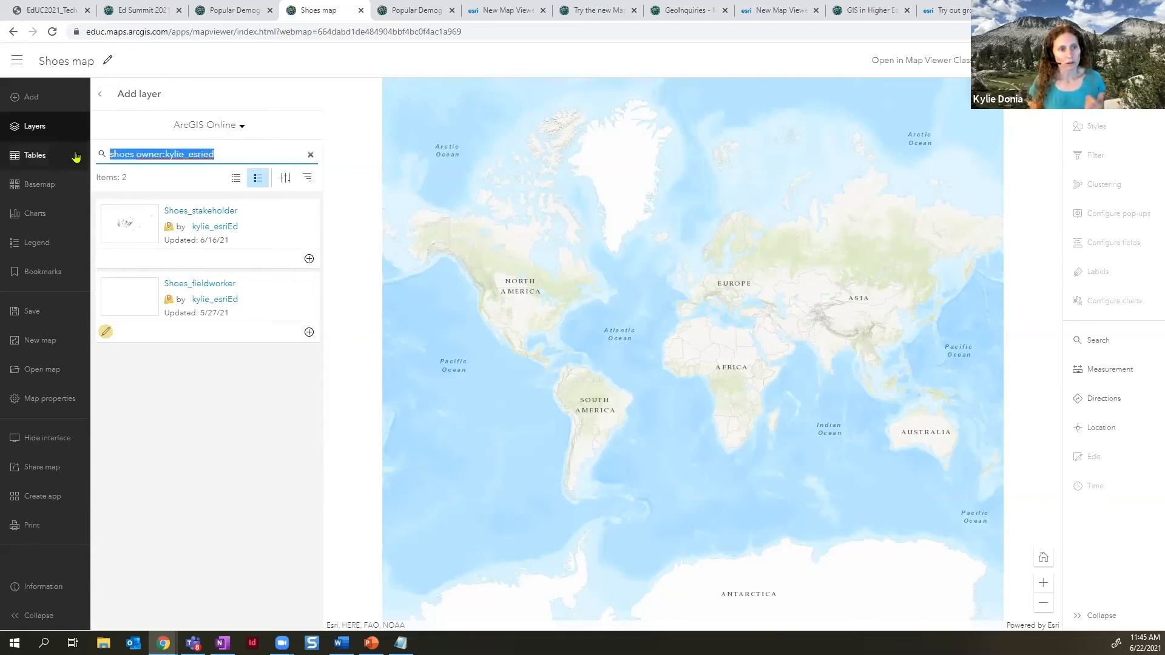
- Browse all layers in My Content with the search text cleared
{"action": "left_click", "coordinate": [202, 125]}
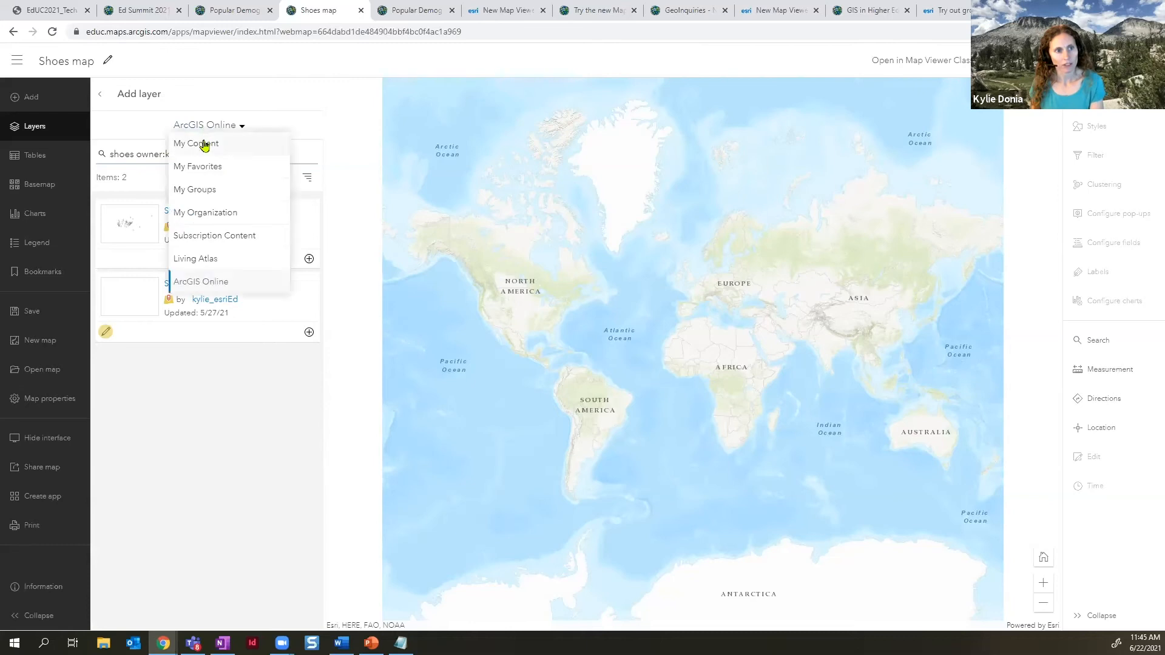
{"action": "left_click", "coordinate": [204, 145]}
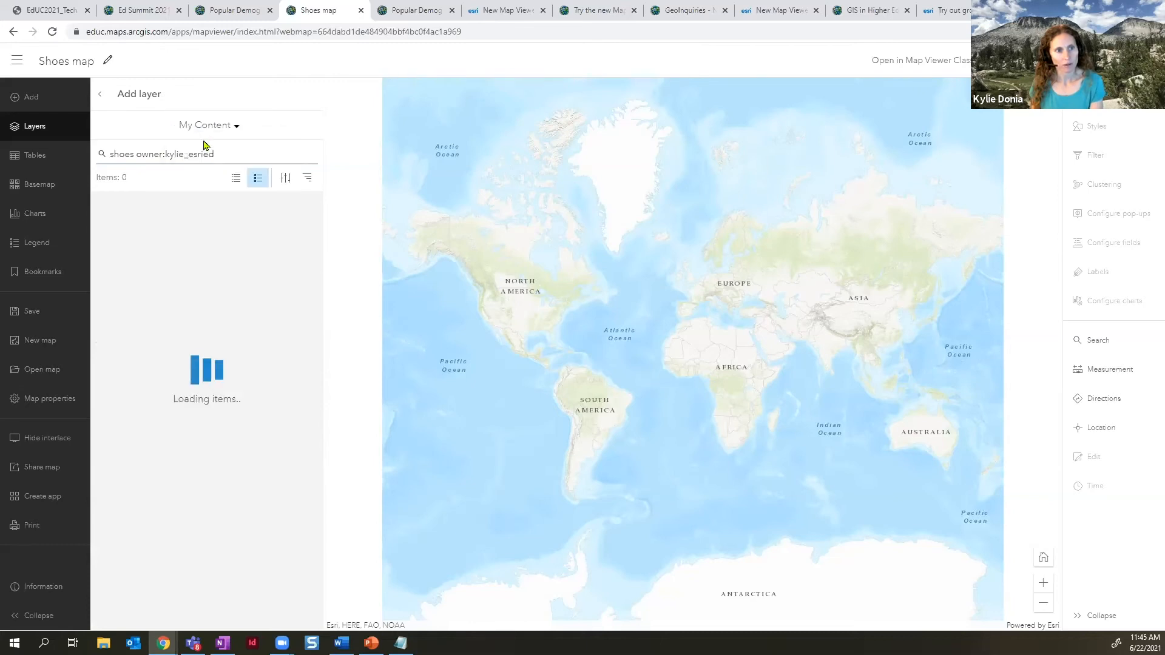
{"action": "left_click", "coordinate": [310, 153]}
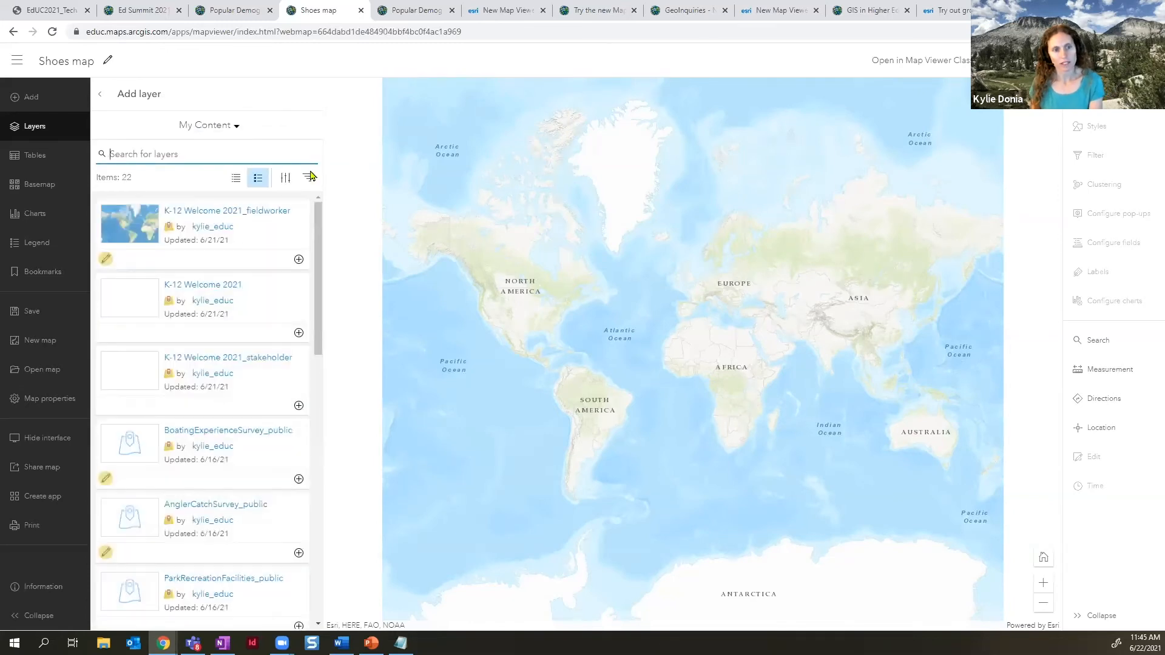
{"action": "left_click_drag", "start_coordinate": [317, 212], "coordinate": [305, 177]}
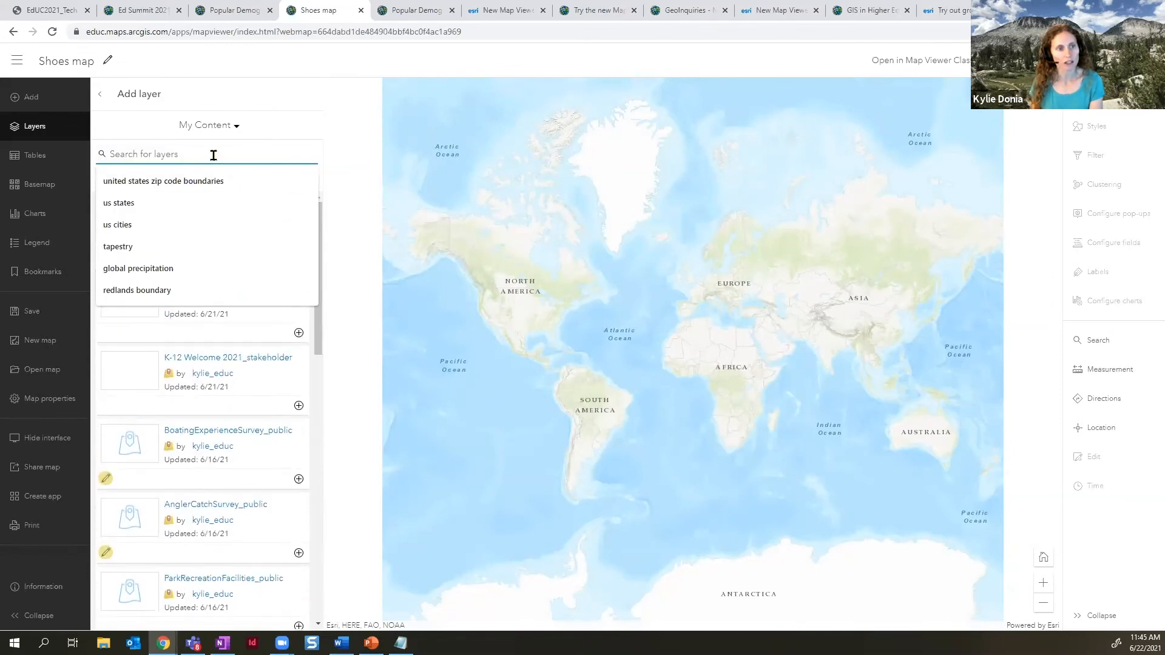
- Search ArcGIS Online with the copied shoes and owner query, and add the Shoes_stakeholder layer to the map
{"action": "left_click", "coordinate": [209, 125]}
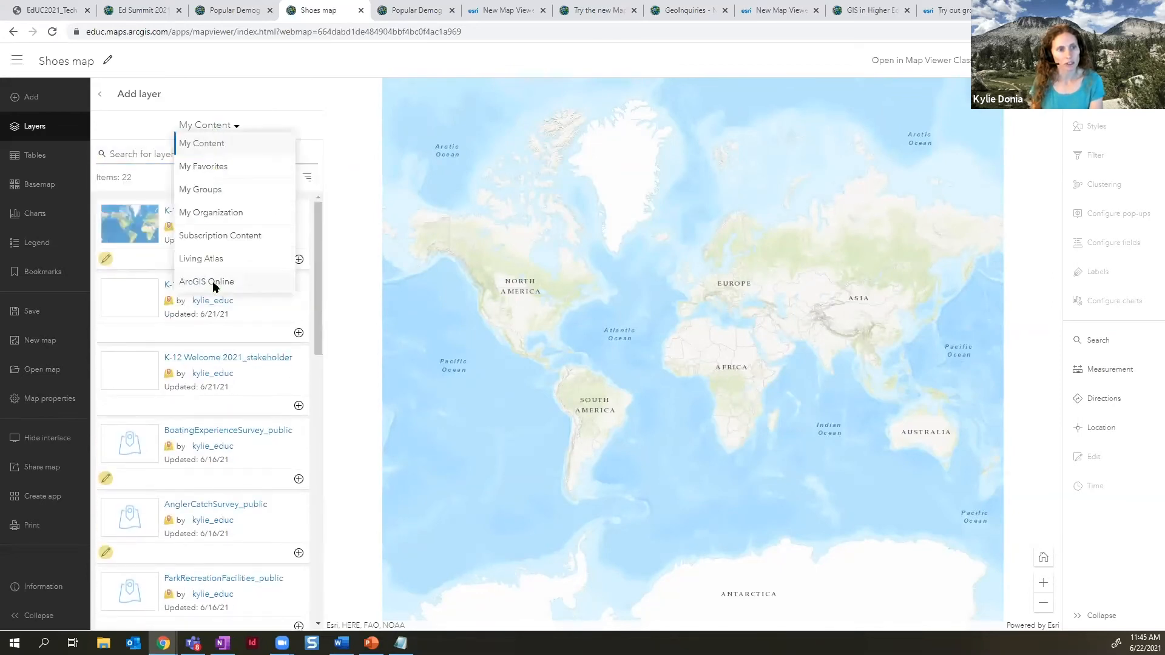
{"action": "left_click", "coordinate": [212, 281]}
{"action": "left_click", "coordinate": [188, 155]}
{"action": "key", "text": "ctrl+v"}
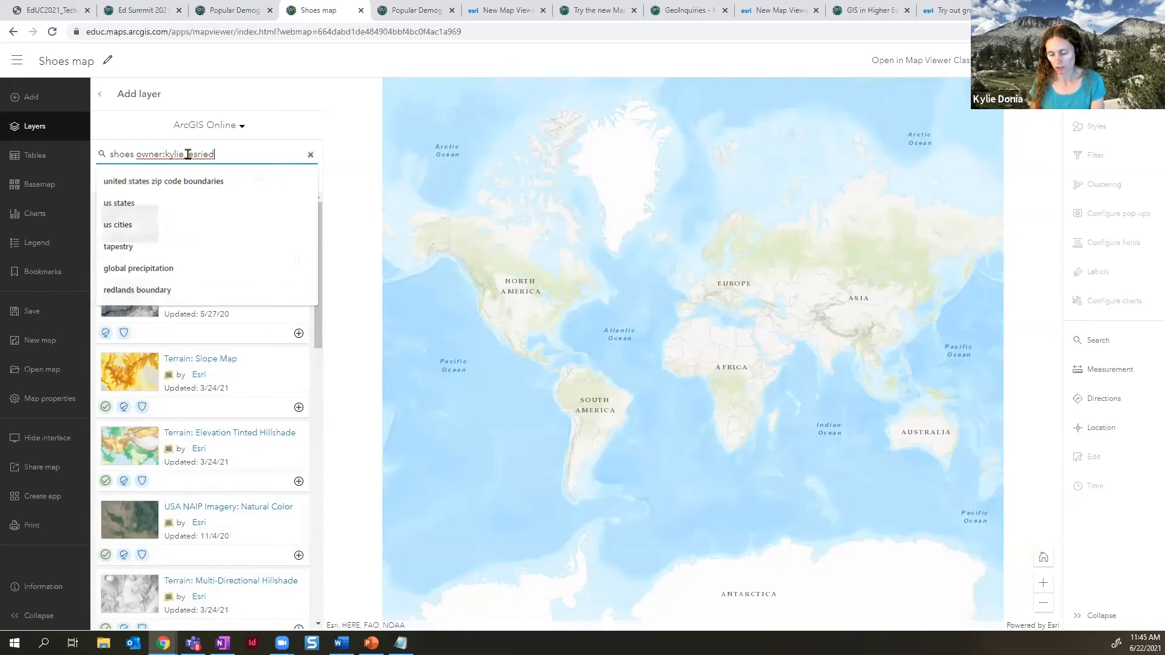
{"action": "key", "text": "Return"}
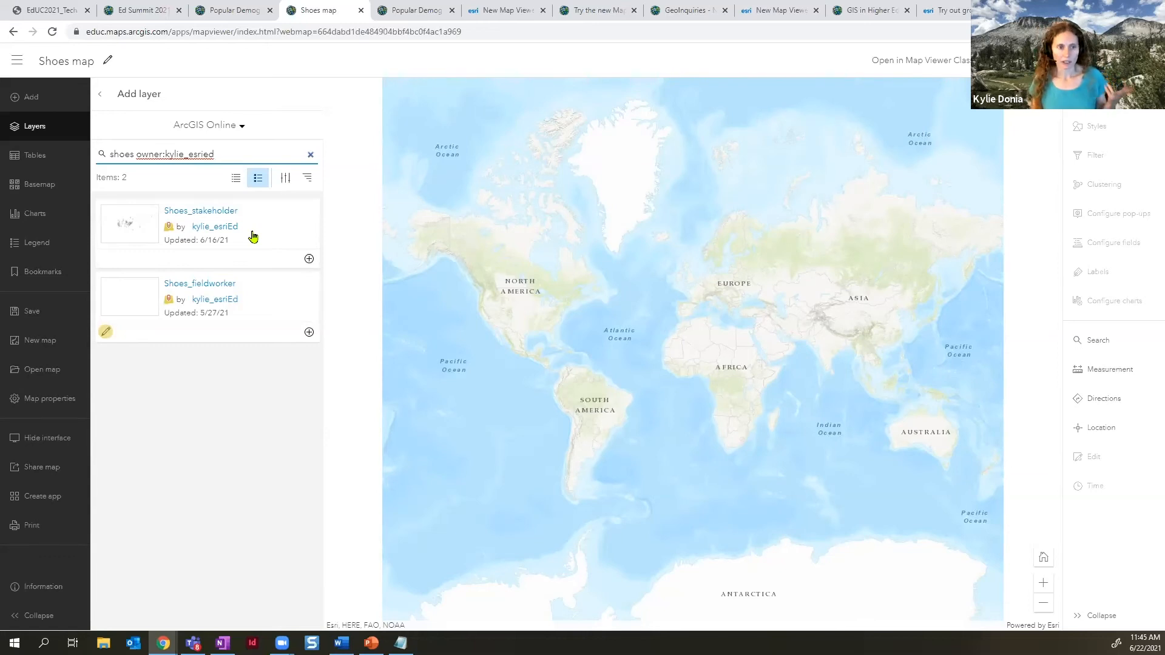
{"action": "left_click", "coordinate": [310, 259]}
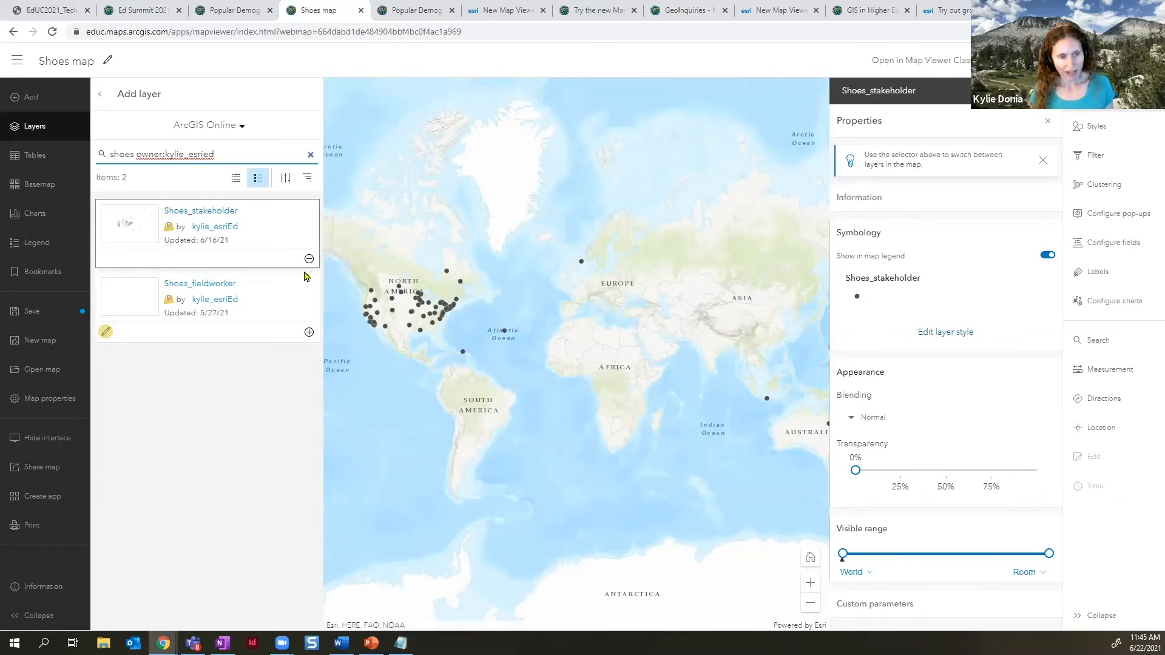
{"action": "left_click", "coordinate": [103, 90]}
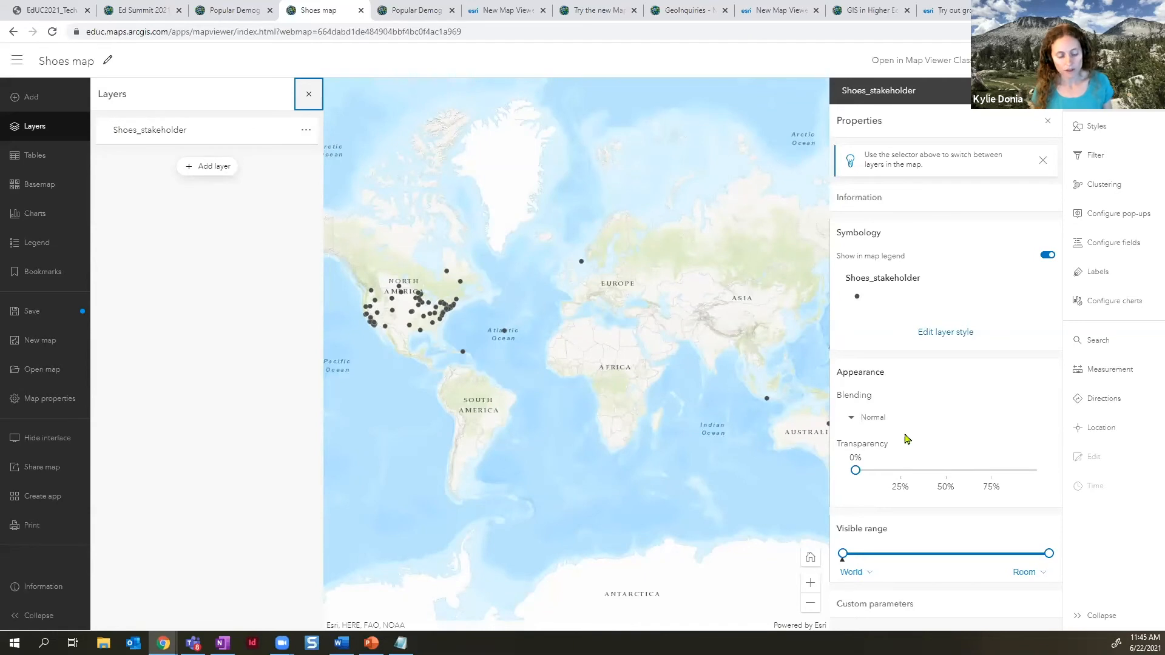
- Style the Shoes_stakeholder layer by the field "Style of shoe you have on"
{"action": "left_click", "coordinate": [1086, 135]}
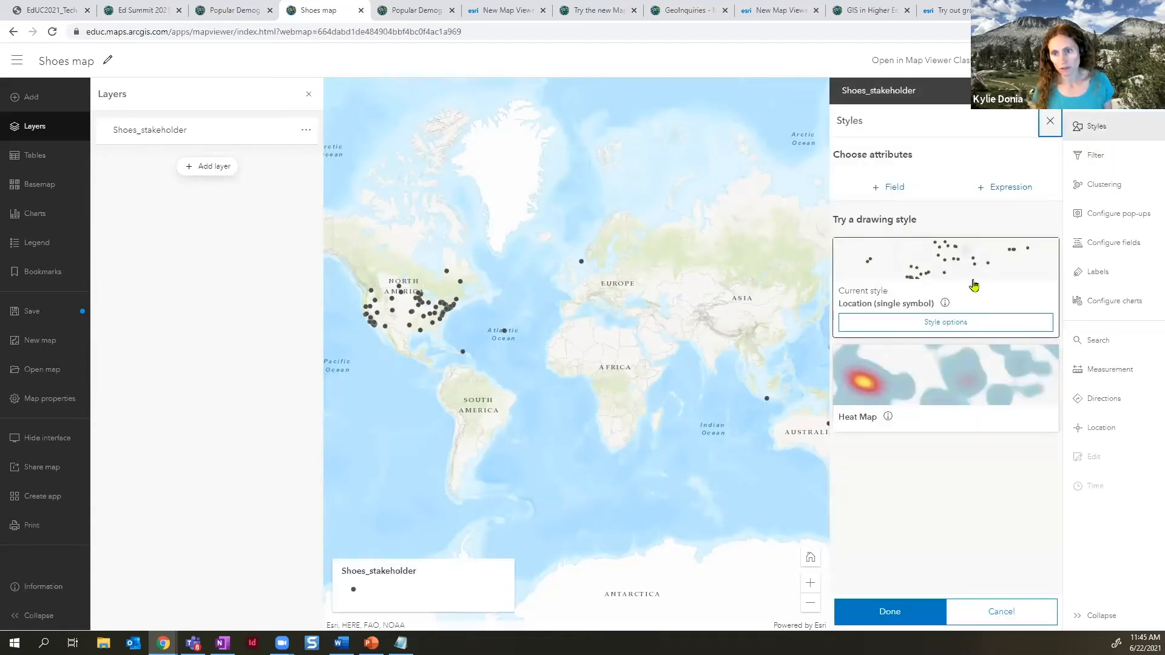
{"action": "left_click", "coordinate": [896, 189]}
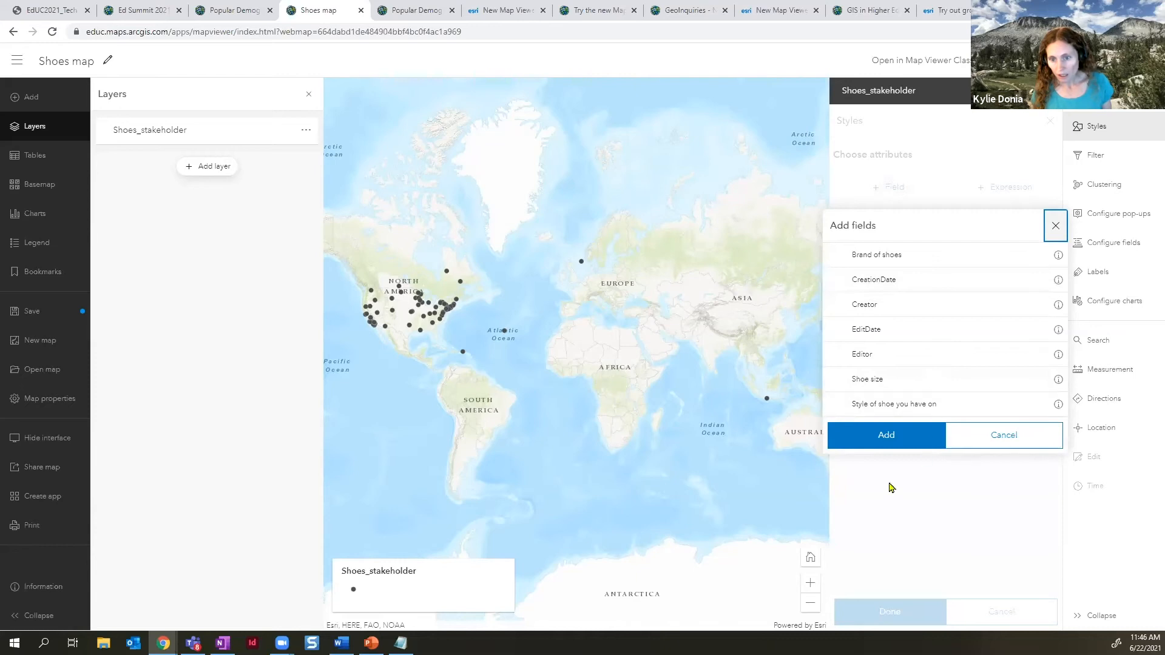
{"action": "left_click", "coordinate": [1007, 409]}
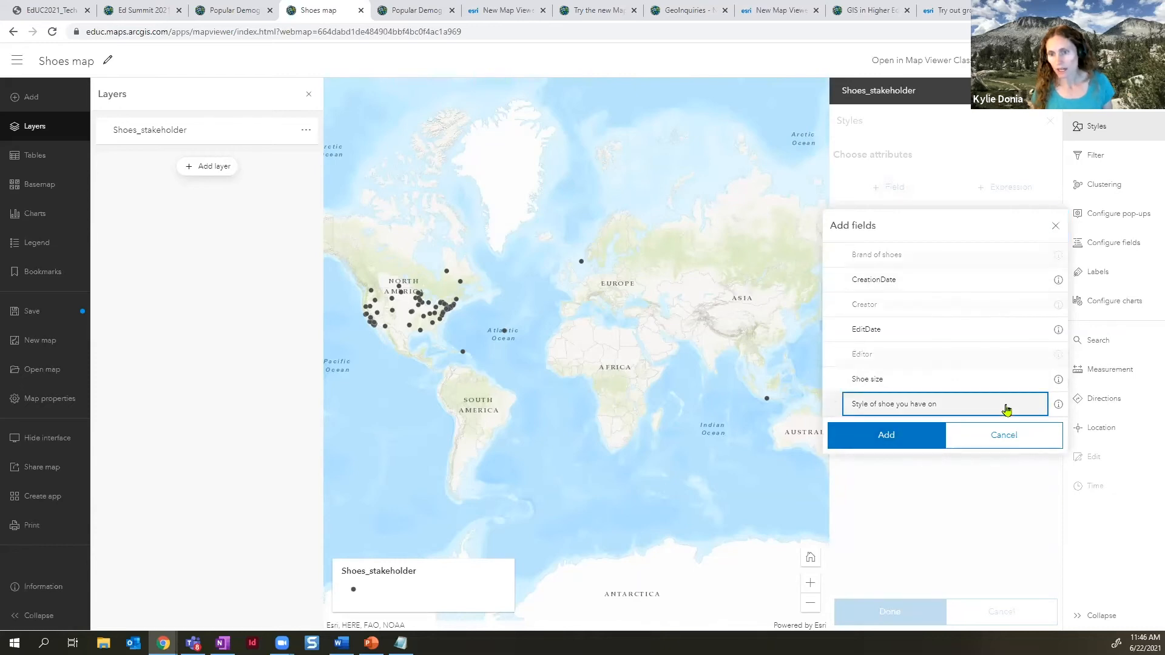
{"action": "left_click", "coordinate": [886, 441]}
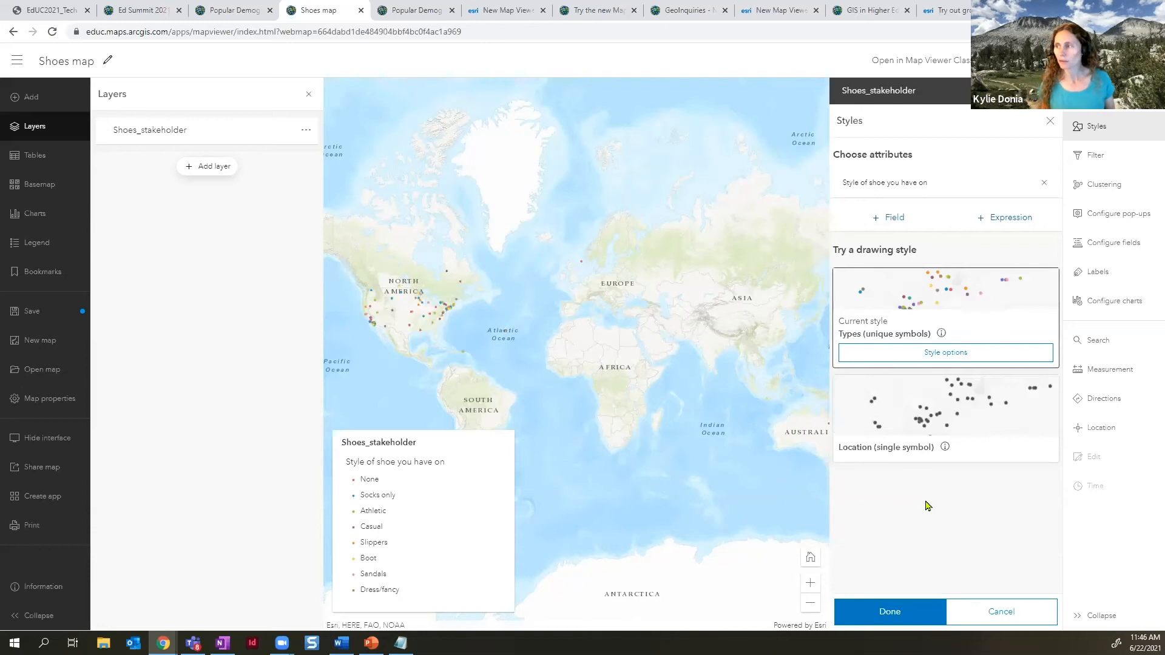
- Set the symbol size of the layer's unique shoe style symbols to 15
{"action": "left_click", "coordinate": [951, 352]}
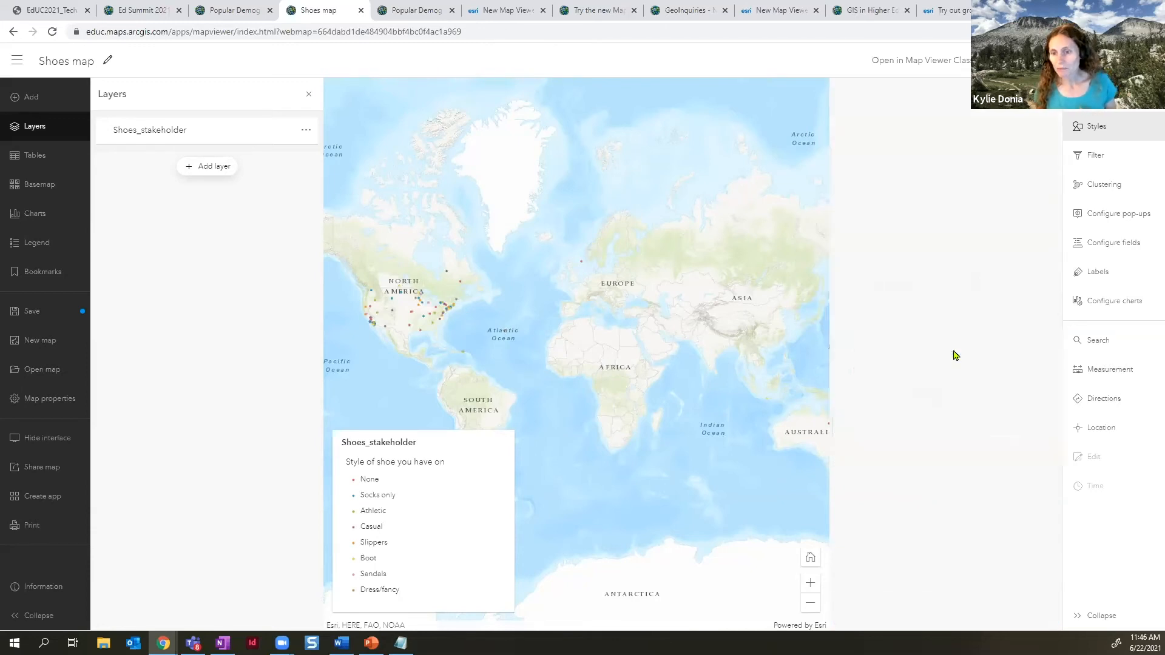
{"action": "left_click", "coordinate": [884, 193]}
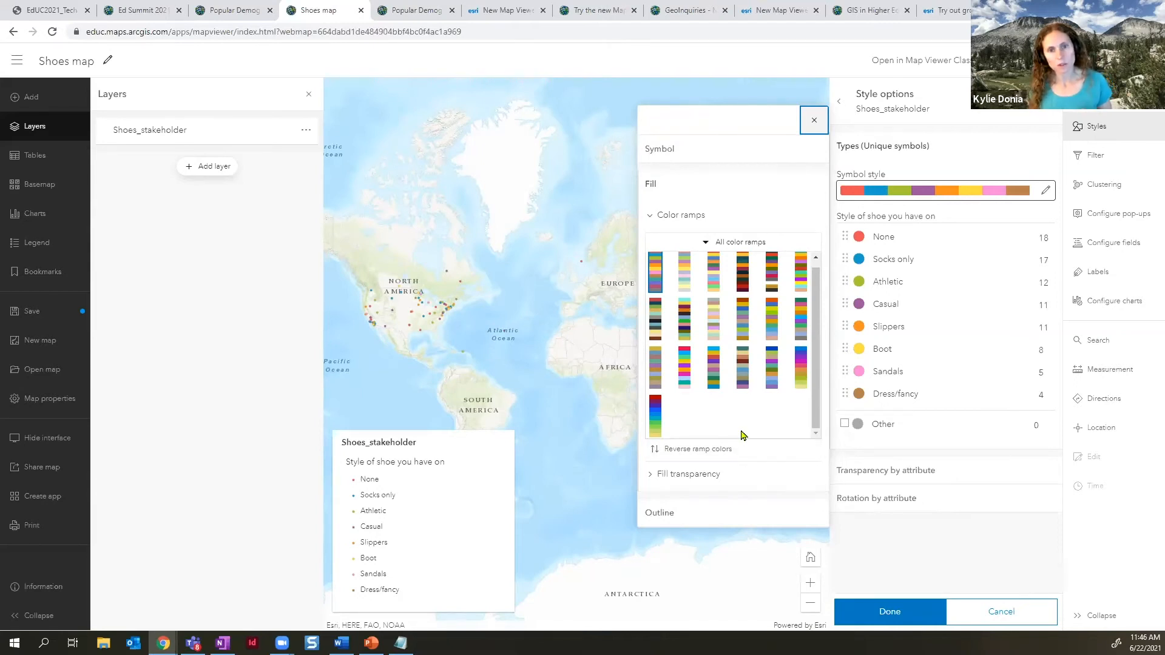
{"action": "left_click", "coordinate": [690, 154]}
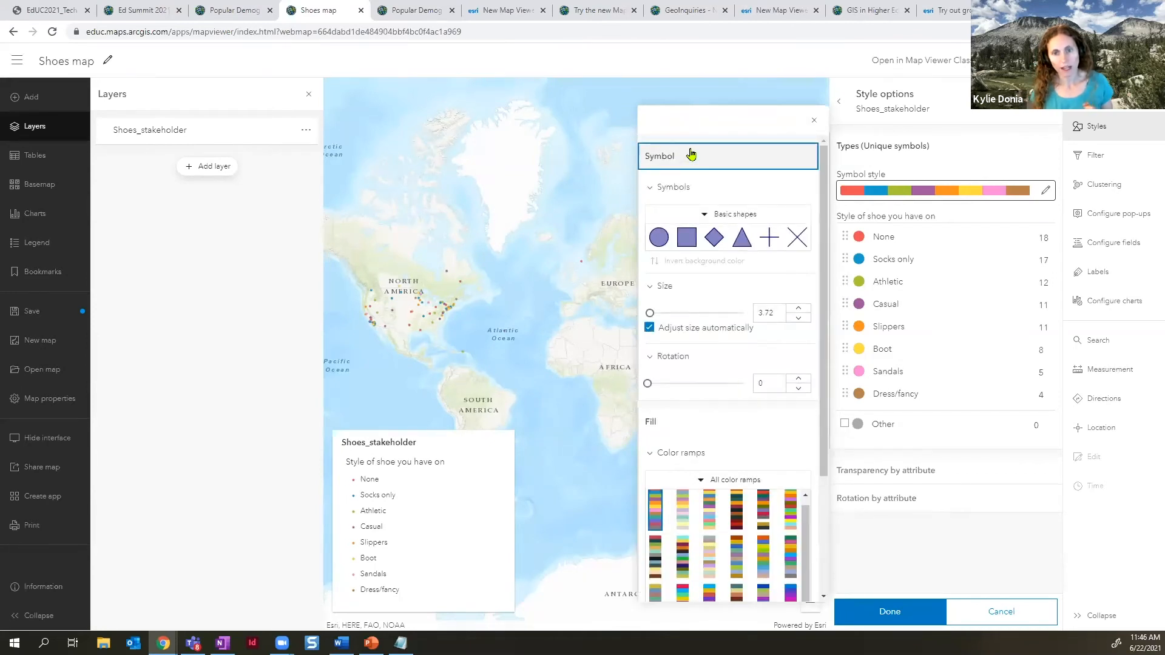
{"action": "double_click", "coordinate": [770, 313]}
{"action": "type", "text": "15"}
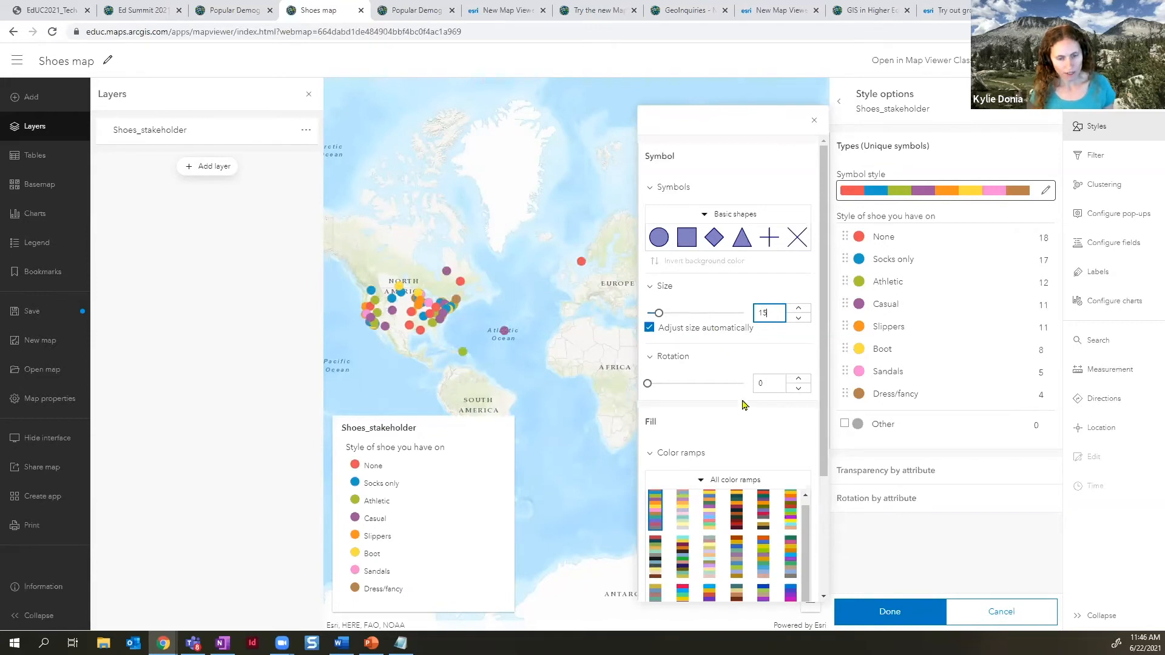
- Review the color ramp categories, keep the current ramp and apply the shoe style symbology
{"action": "scroll", "coordinate": [744, 428], "scroll_direction": "down", "scroll_amount": 1}
{"action": "left_click", "coordinate": [743, 421]}
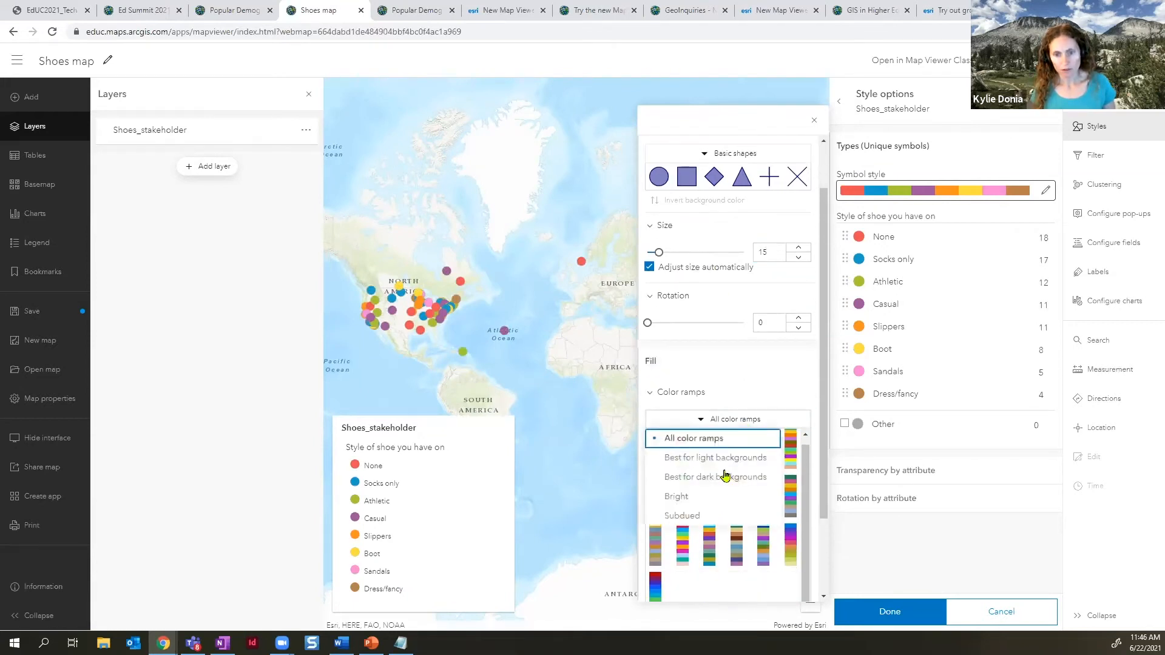
{"action": "scroll", "coordinate": [710, 466], "scroll_direction": "down", "scroll_amount": 1}
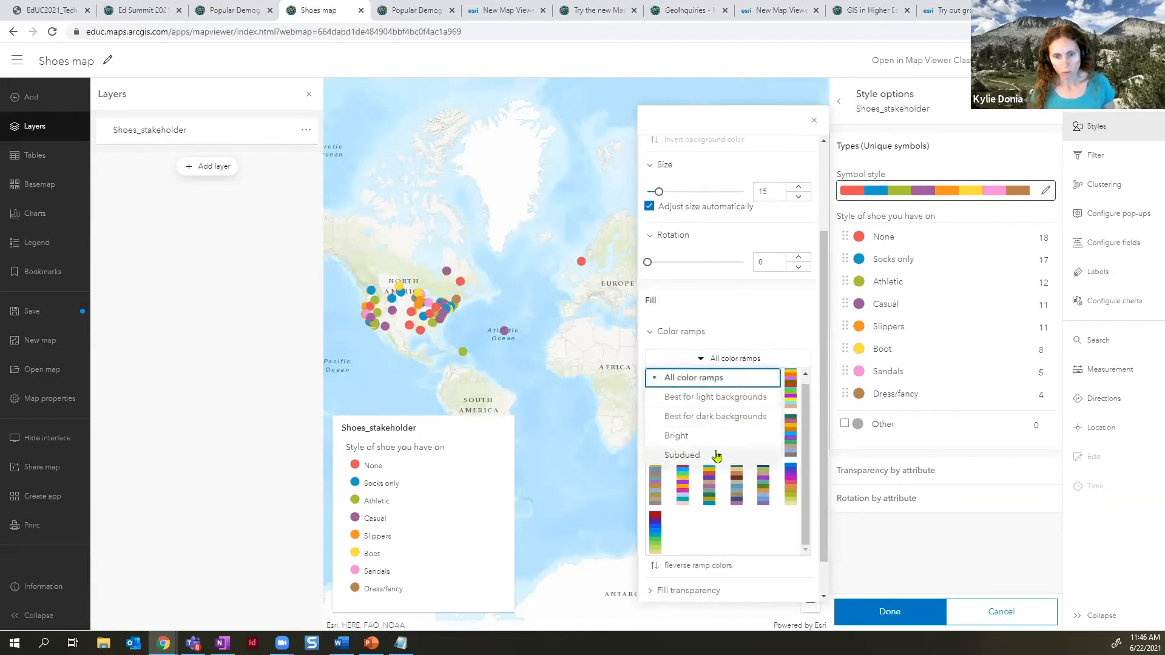
{"action": "left_click", "coordinate": [752, 322]}
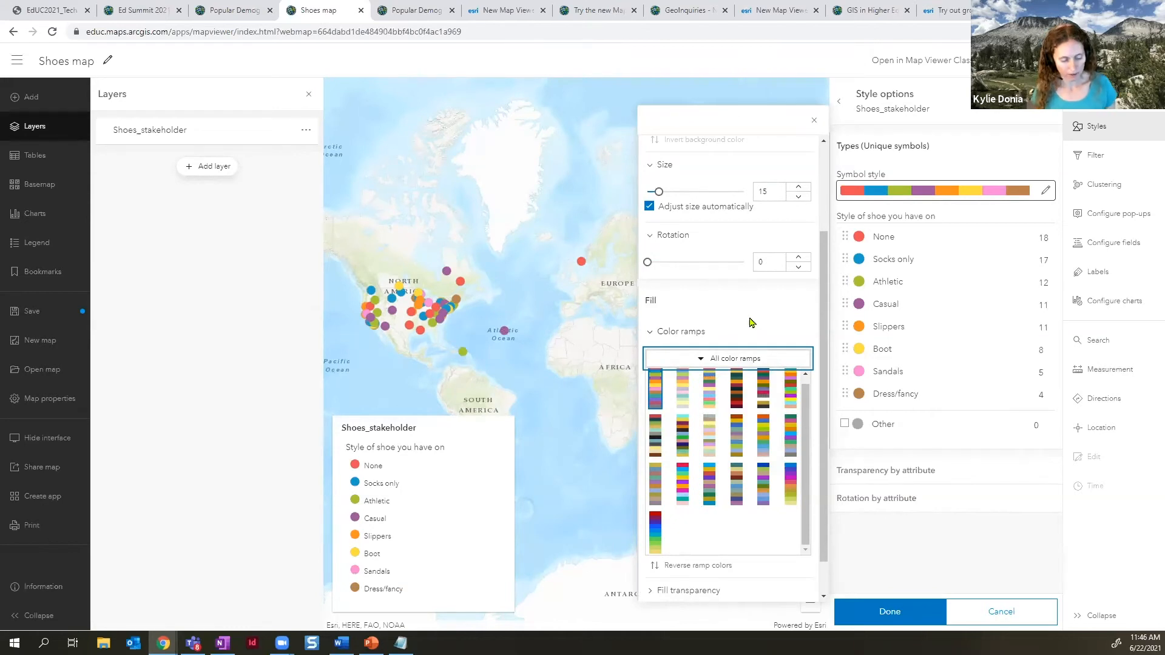
{"action": "left_click", "coordinate": [904, 615]}
{"action": "left_click", "coordinate": [910, 617]}
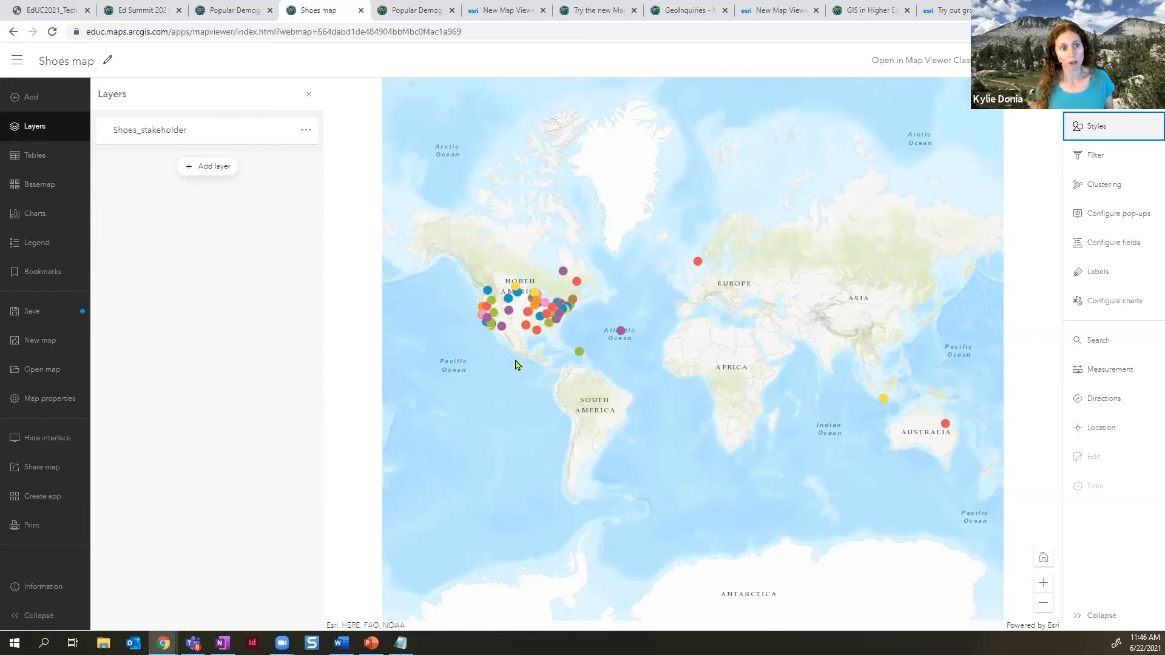
- Add a sketch layer to the Shoes map and close the Sketch tools without drawing anything
{"action": "left_click", "coordinate": [30, 98]}
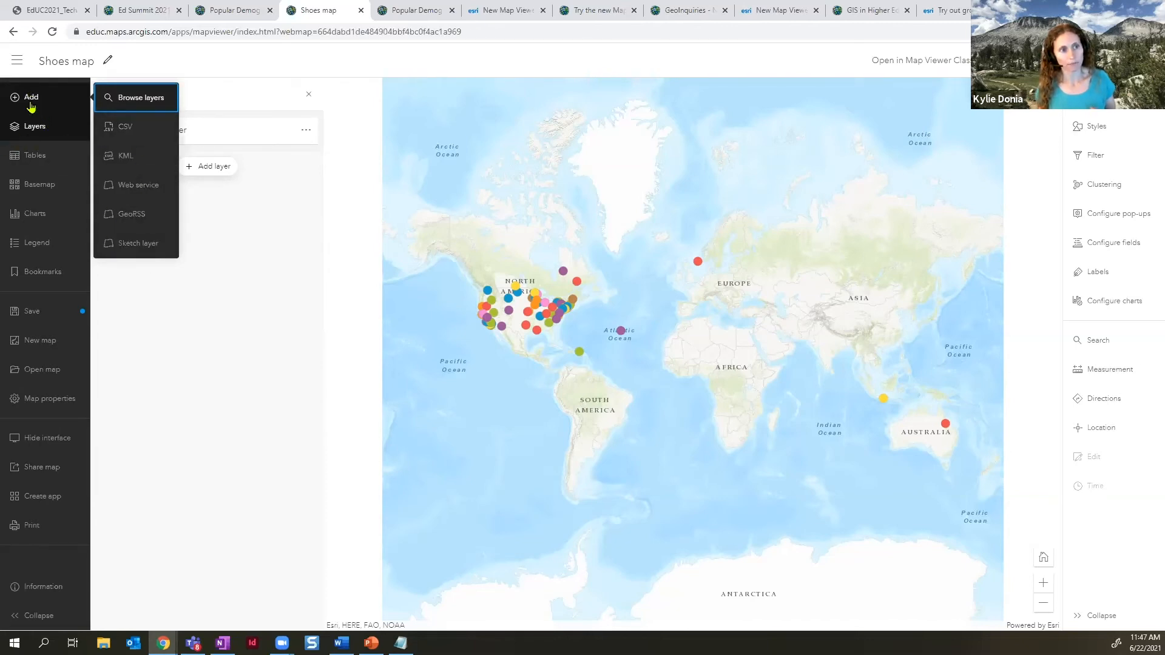
{"action": "left_click", "coordinate": [133, 241]}
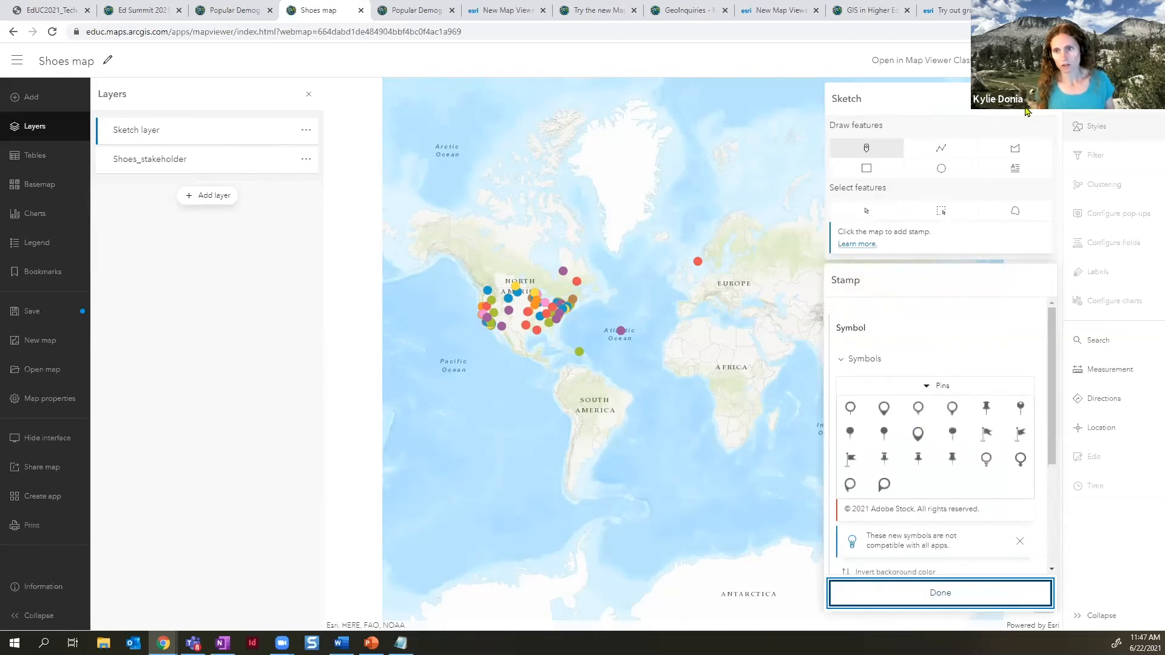
{"action": "left_click", "coordinate": [1048, 110]}
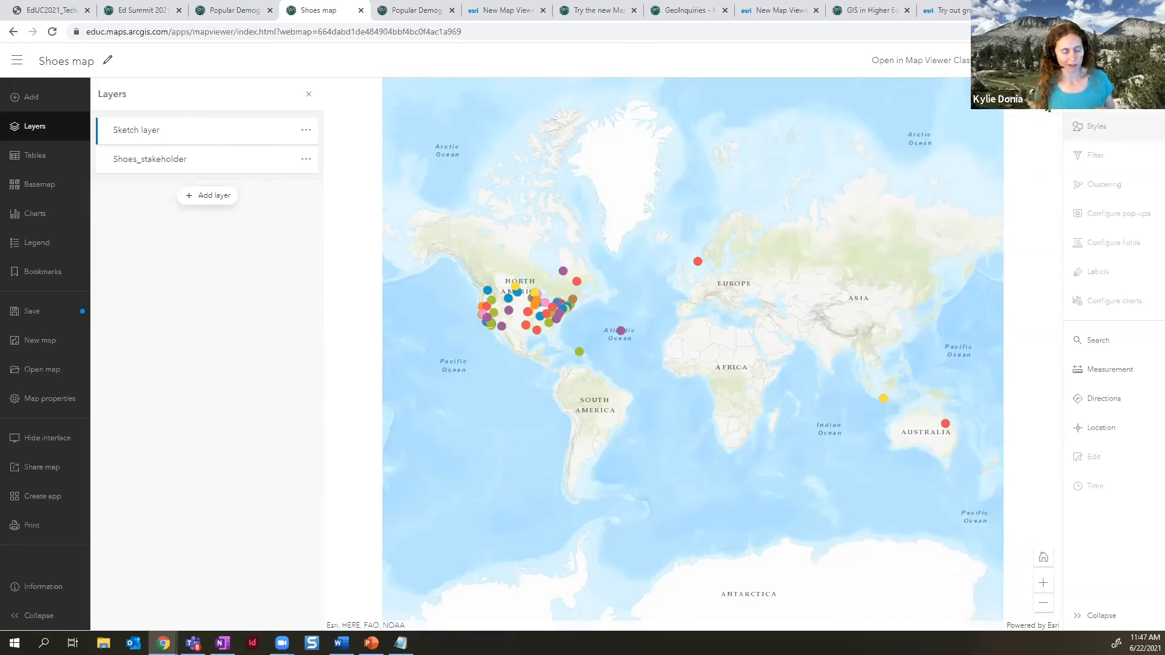
- Add the editable Shoes_fieldworker layer from the ArcGIS Online search results to the map
{"action": "left_click", "coordinate": [200, 198]}
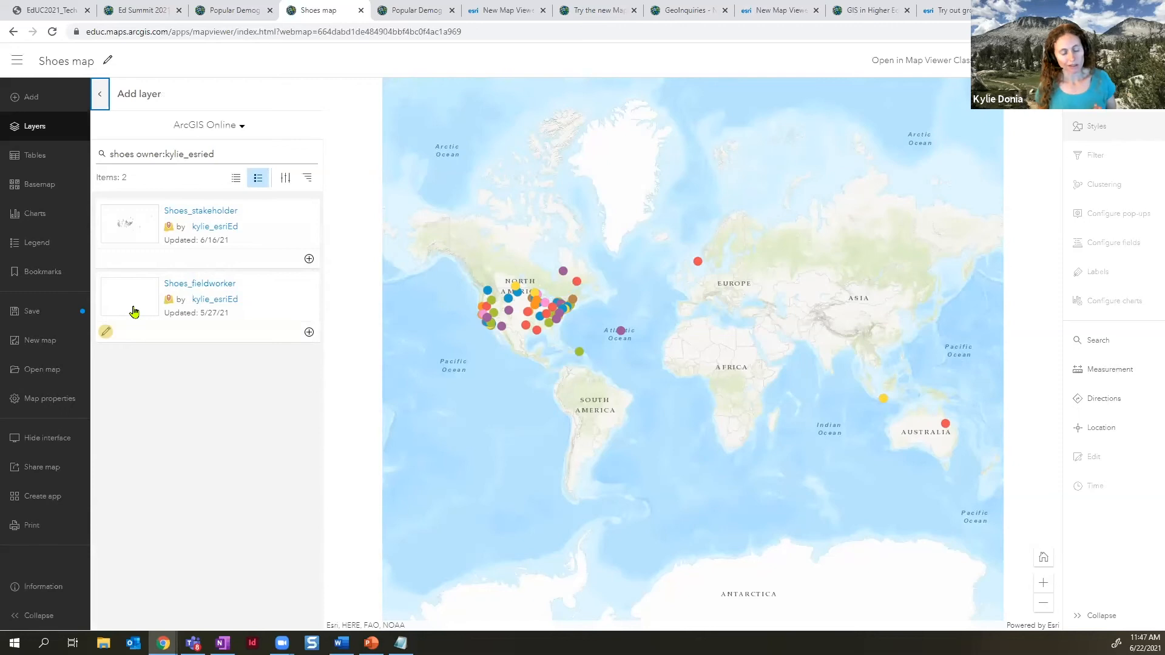
{"action": "left_click", "coordinate": [309, 333]}
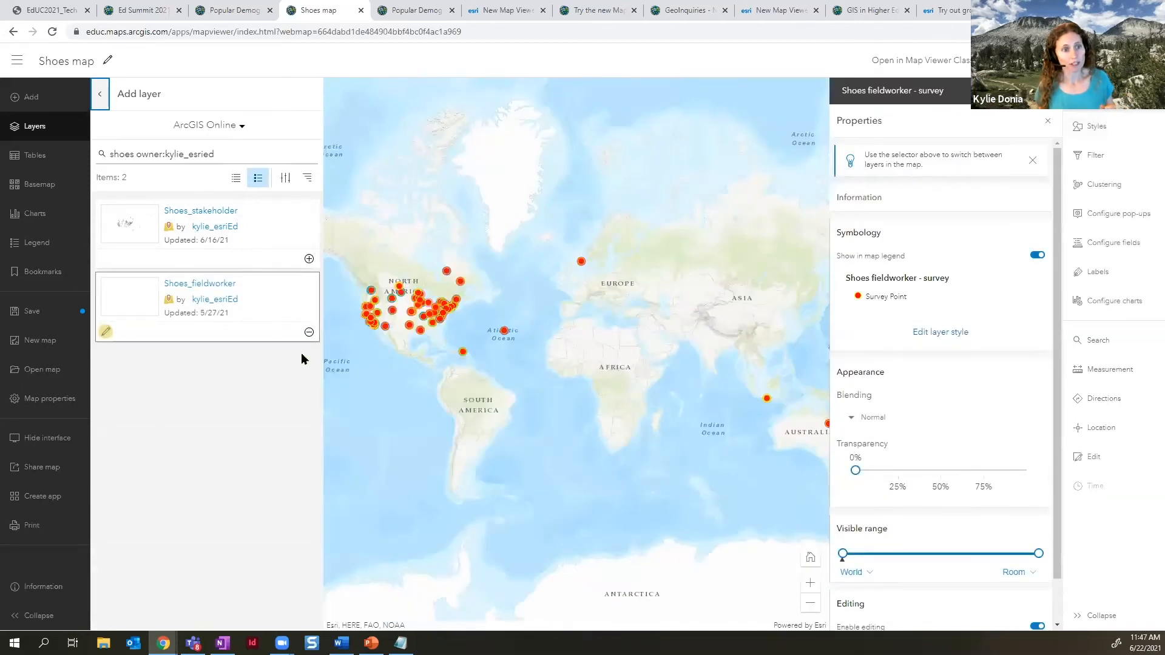
- Check the editing options for the Shoes fieldworker survey layer and remove that layer from the map
{"action": "left_click", "coordinate": [1047, 121]}
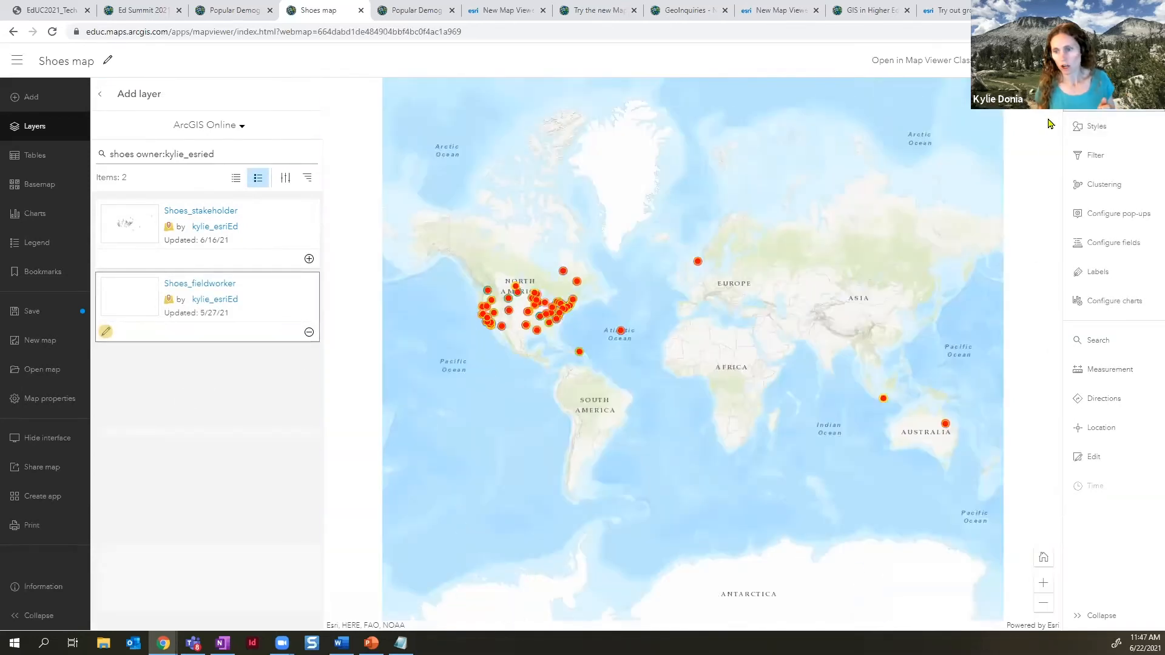
{"action": "left_click", "coordinate": [1090, 464]}
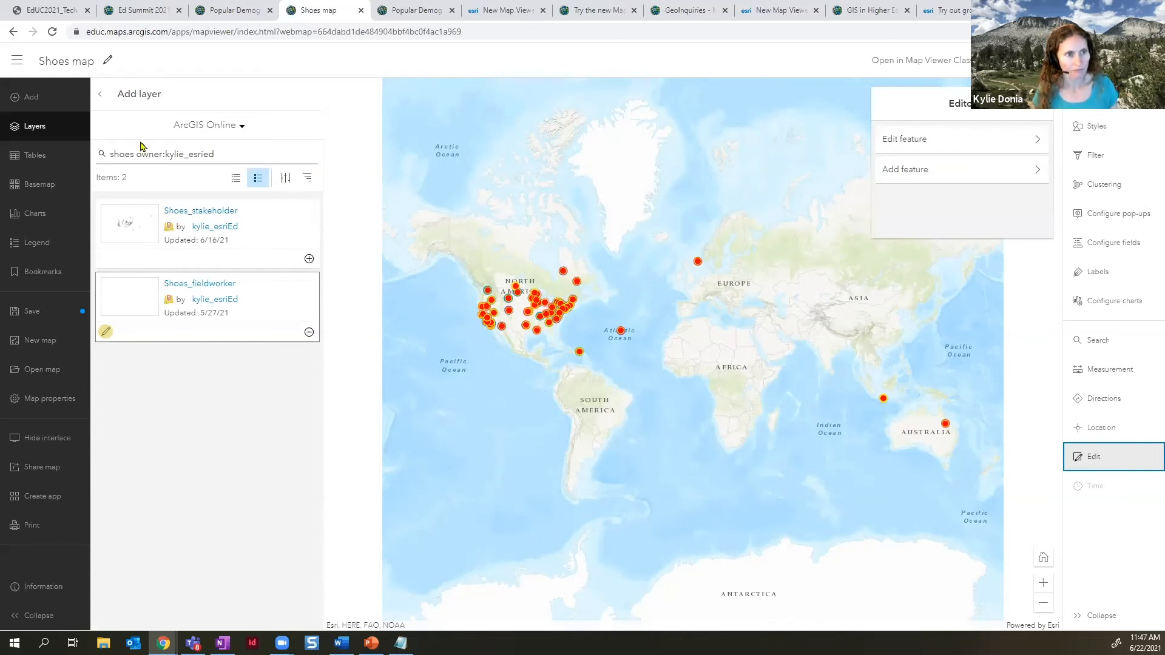
{"action": "left_click", "coordinate": [309, 332]}
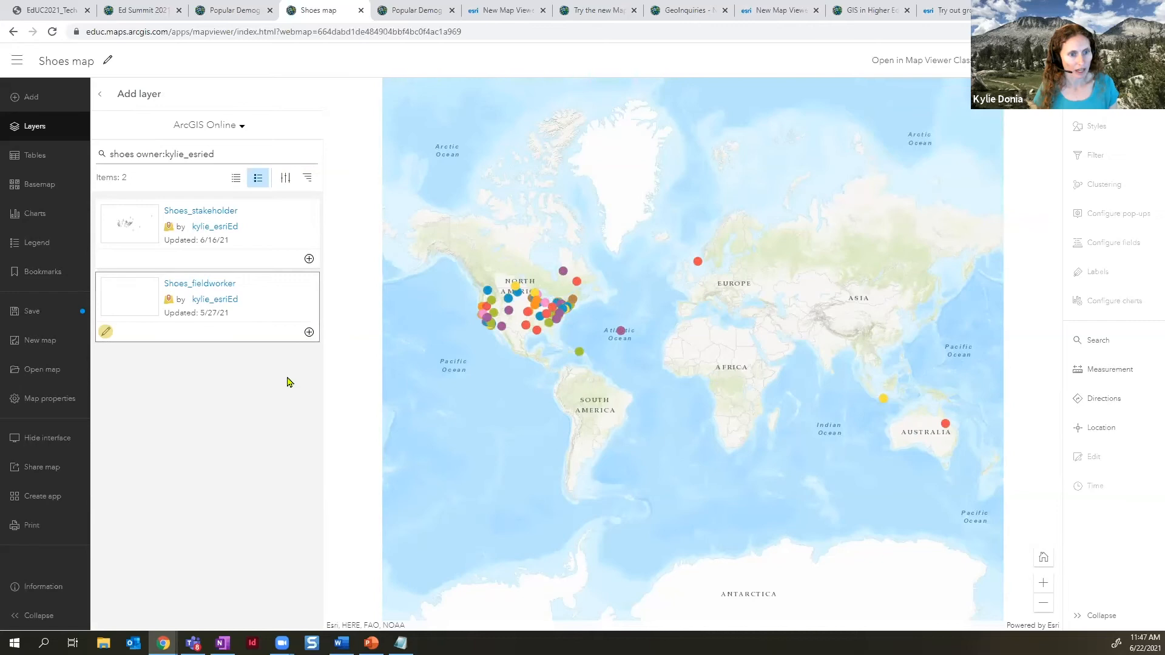
{"action": "left_click", "coordinate": [100, 94]}
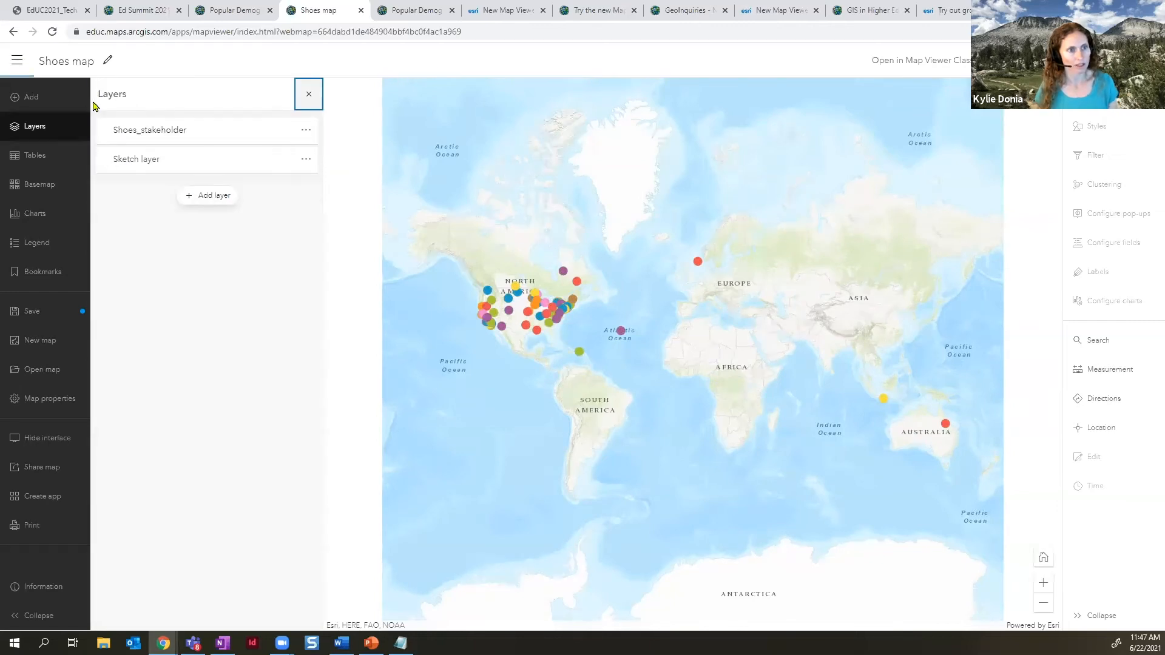
- Enable clustering on the Shoes_stakeholder layer
{"action": "left_click", "coordinate": [210, 135]}
{"action": "left_click_drag", "start_coordinate": [430, 310], "coordinate": [602, 318]}
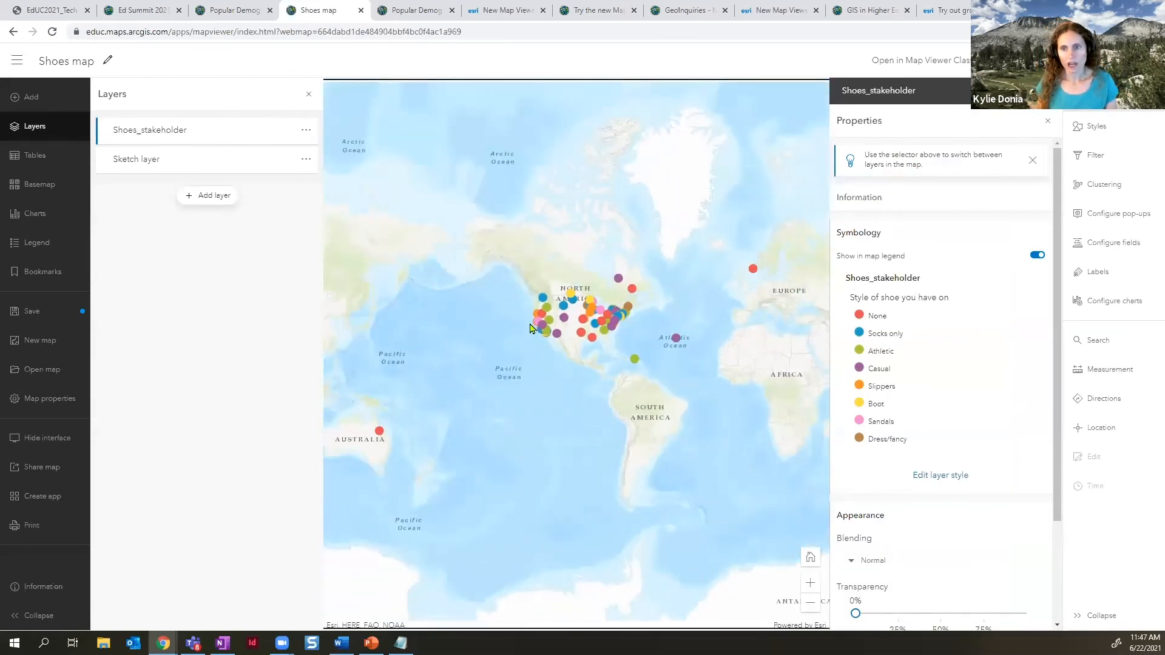
{"action": "left_click", "coordinate": [1102, 192]}
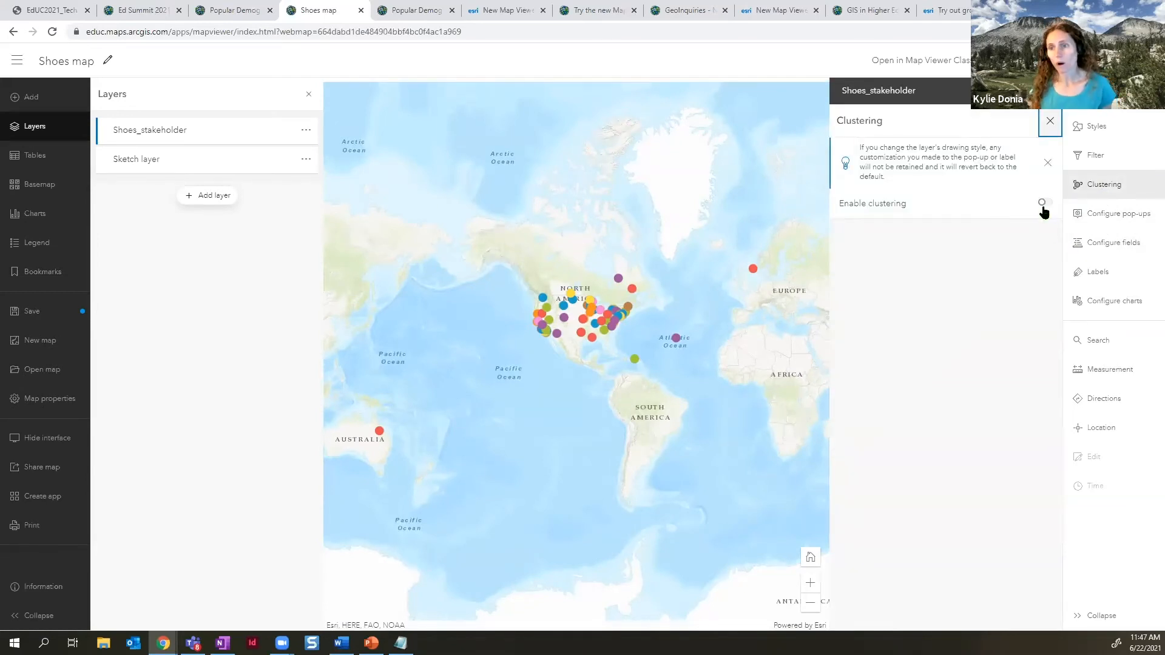
{"action": "left_click", "coordinate": [1044, 203]}
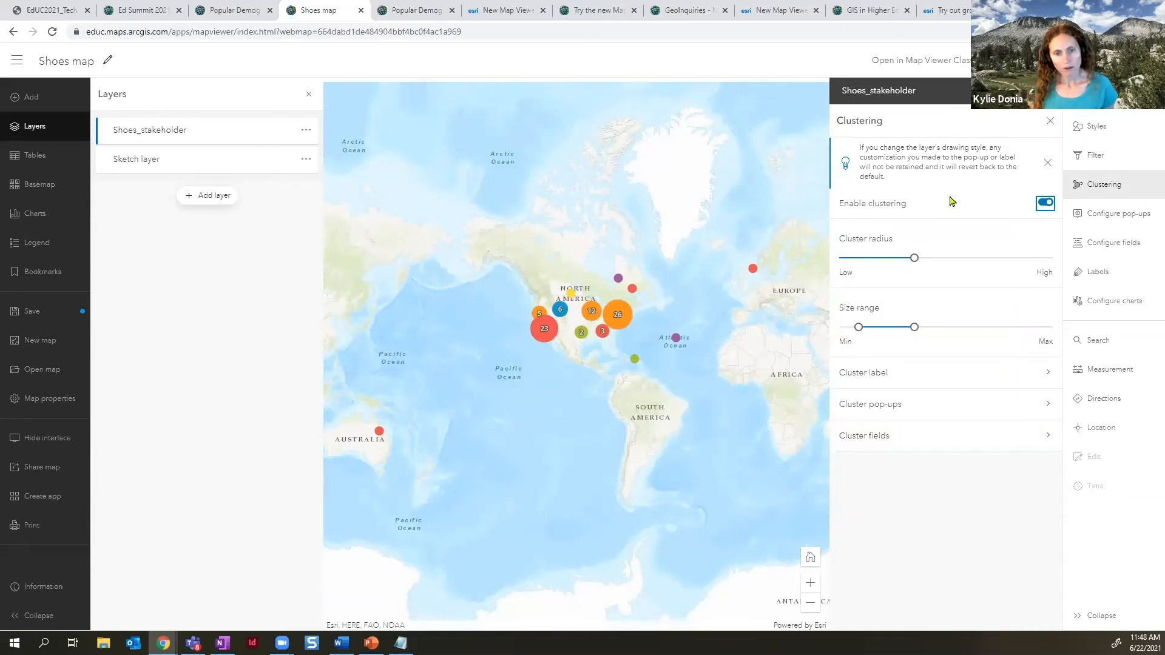
- Review the summary of the large eastern U.S. cluster and compare it with the map legend
{"action": "left_click", "coordinate": [624, 323]}
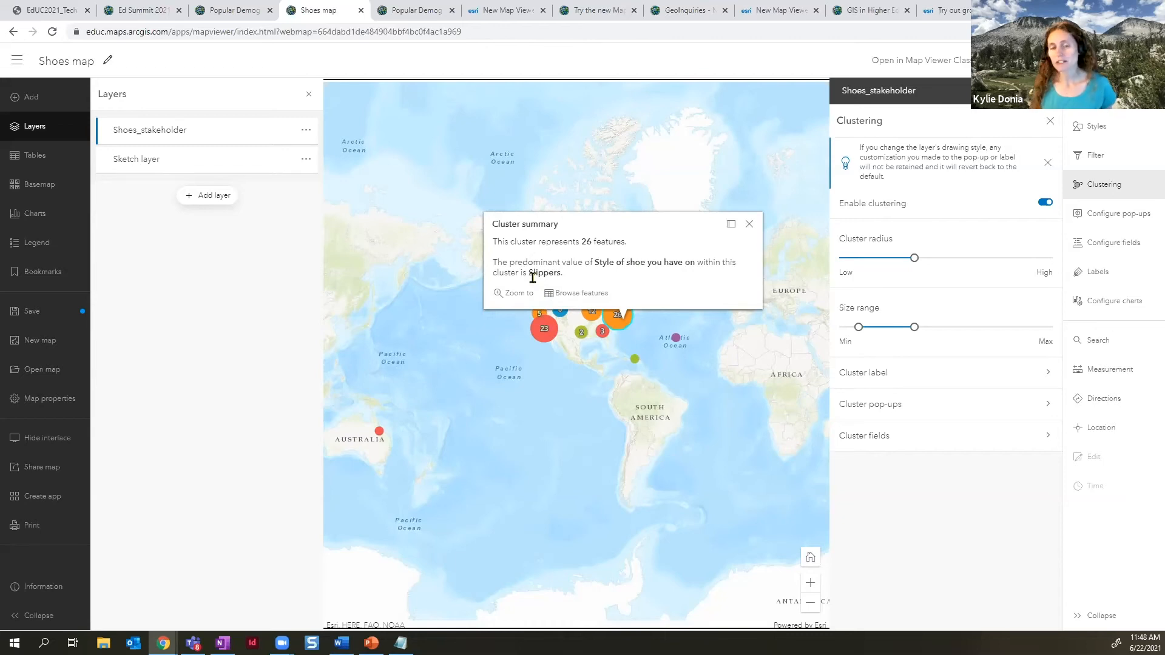
{"action": "left_click", "coordinate": [54, 239]}
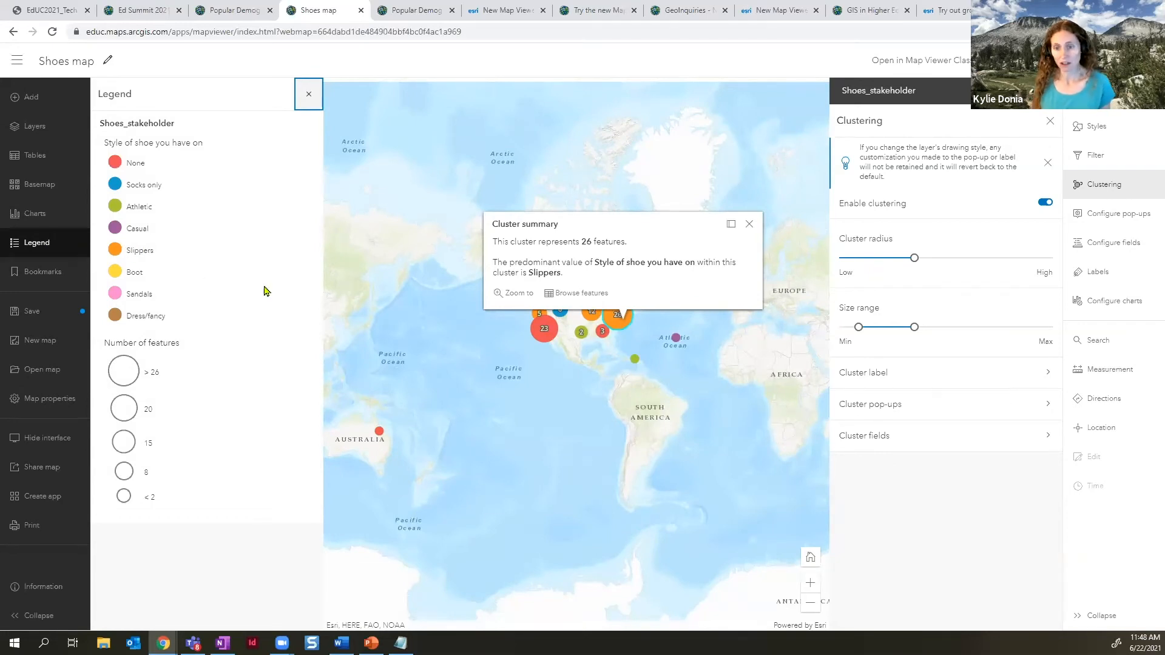
{"action": "left_click", "coordinate": [749, 224]}
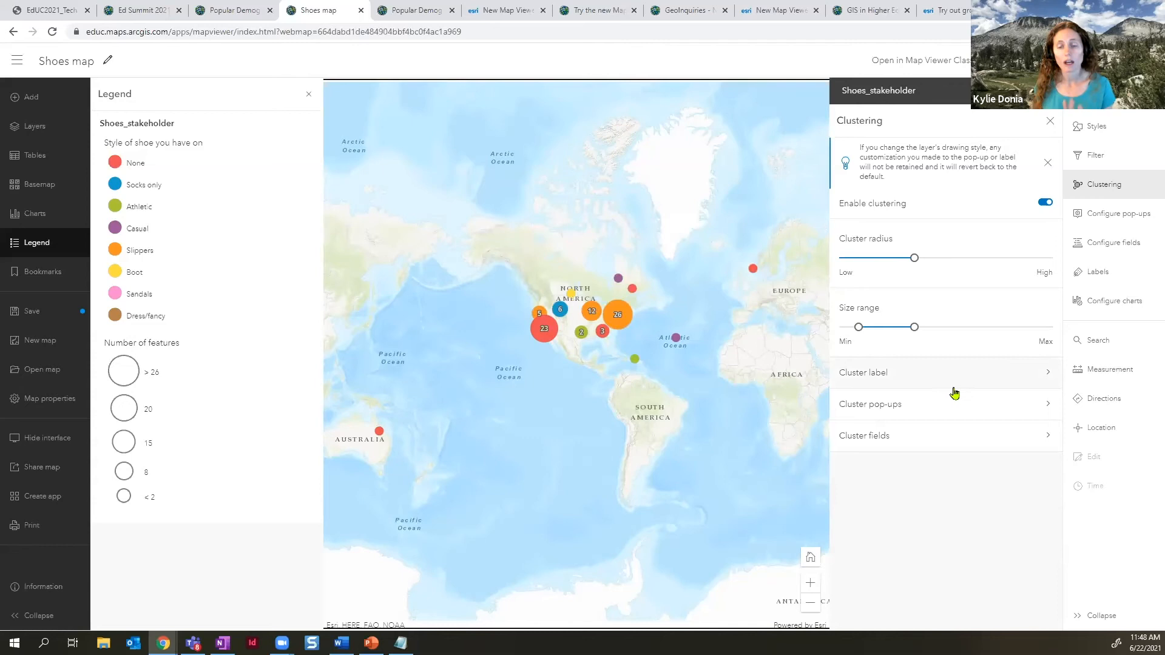
- Increase the maximum cluster size and slightly lower the cluster radius of the Shoes_stakeholder layer
{"action": "mouse_move", "coordinate": [915, 329]}
{"action": "left_mouse_down"}
{"action": "mouse_move", "coordinate": [961, 335]}
{"action": "mouse_move", "coordinate": [933, 329]}
{"action": "left_mouse_up"}
{"action": "mouse_move", "coordinate": [914, 258]}
{"action": "left_mouse_down"}
{"action": "mouse_move", "coordinate": [967, 259]}
{"action": "mouse_move", "coordinate": [912, 260]}
{"action": "left_mouse_up"}
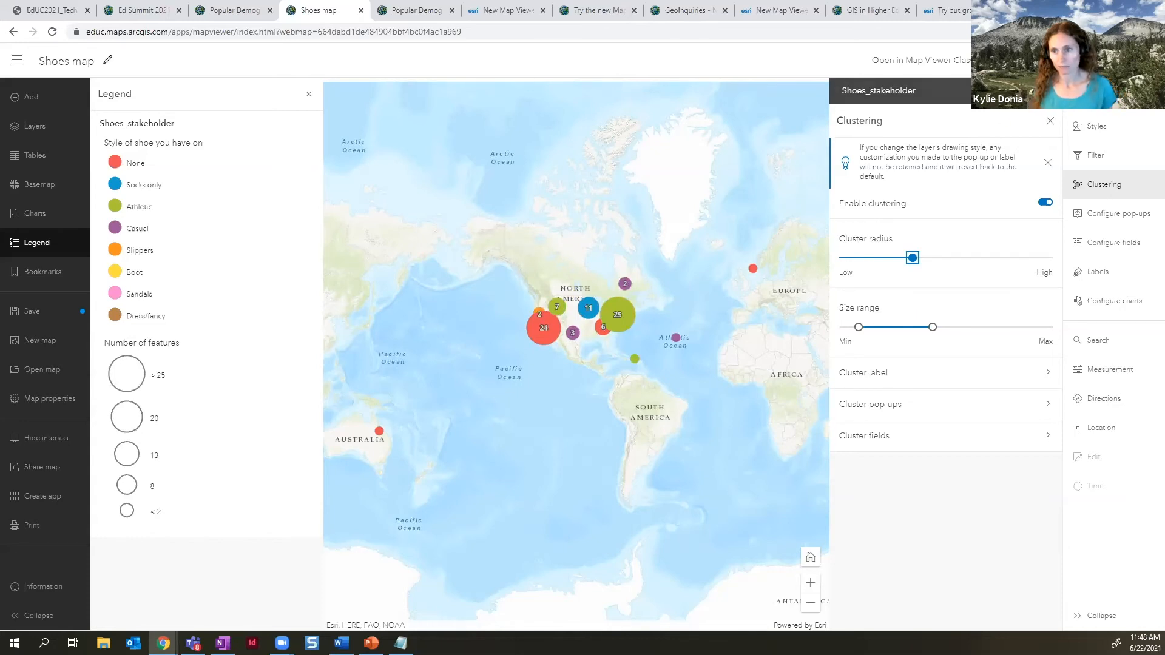
{"action": "left_click", "coordinate": [1049, 121]}
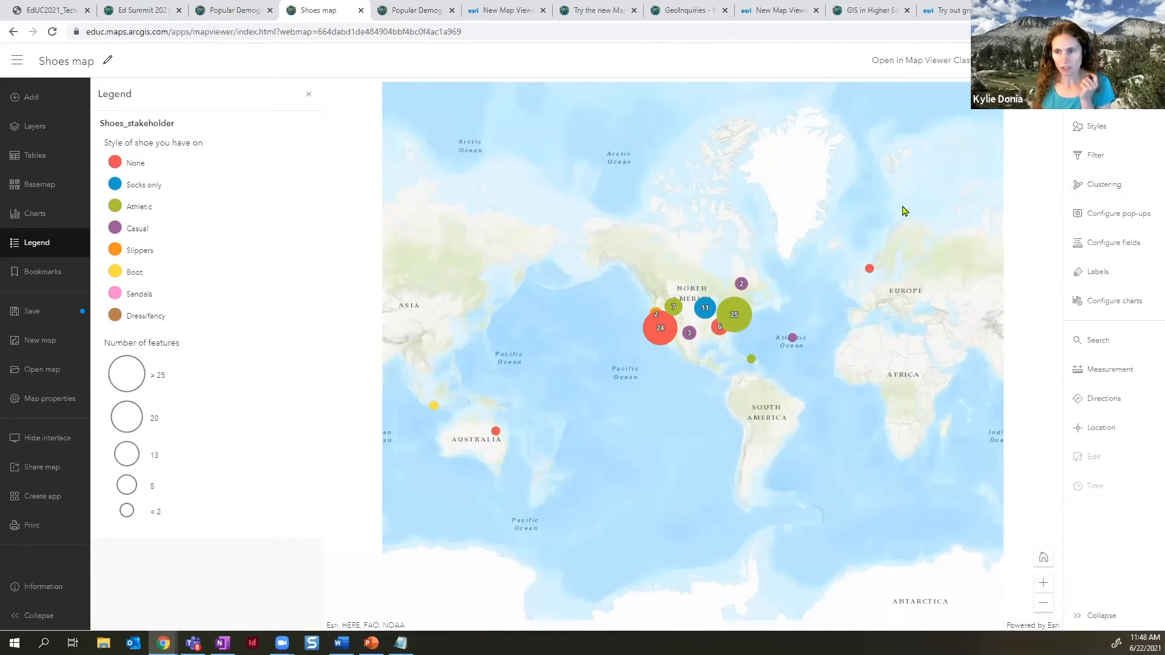
- Add a text element reading "I am wearing {shoe_style}" to the Shoes_stakeholder layer's pop-up
{"action": "left_click", "coordinate": [1114, 215]}
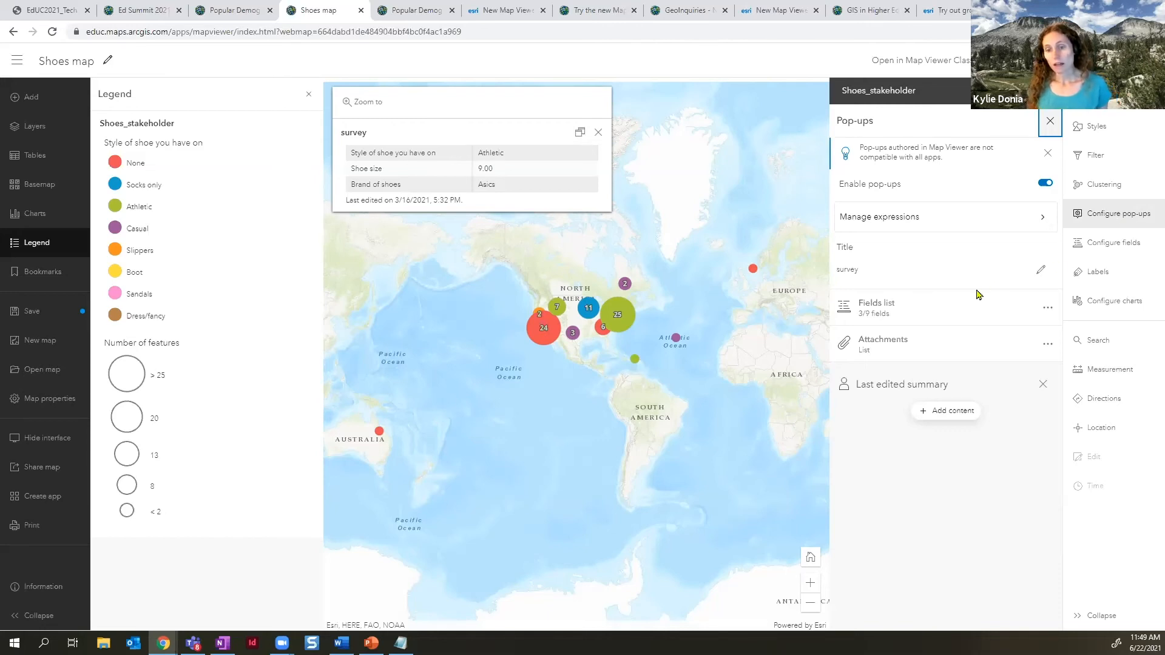
{"action": "left_click", "coordinate": [950, 410]}
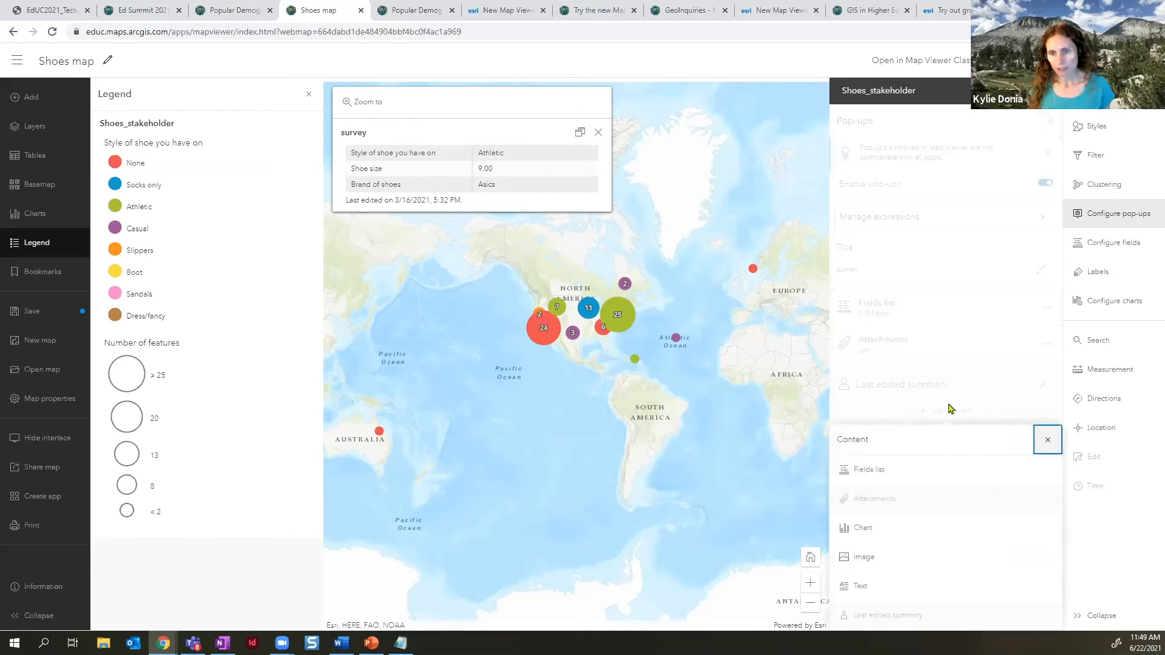
{"action": "left_click", "coordinate": [866, 587]}
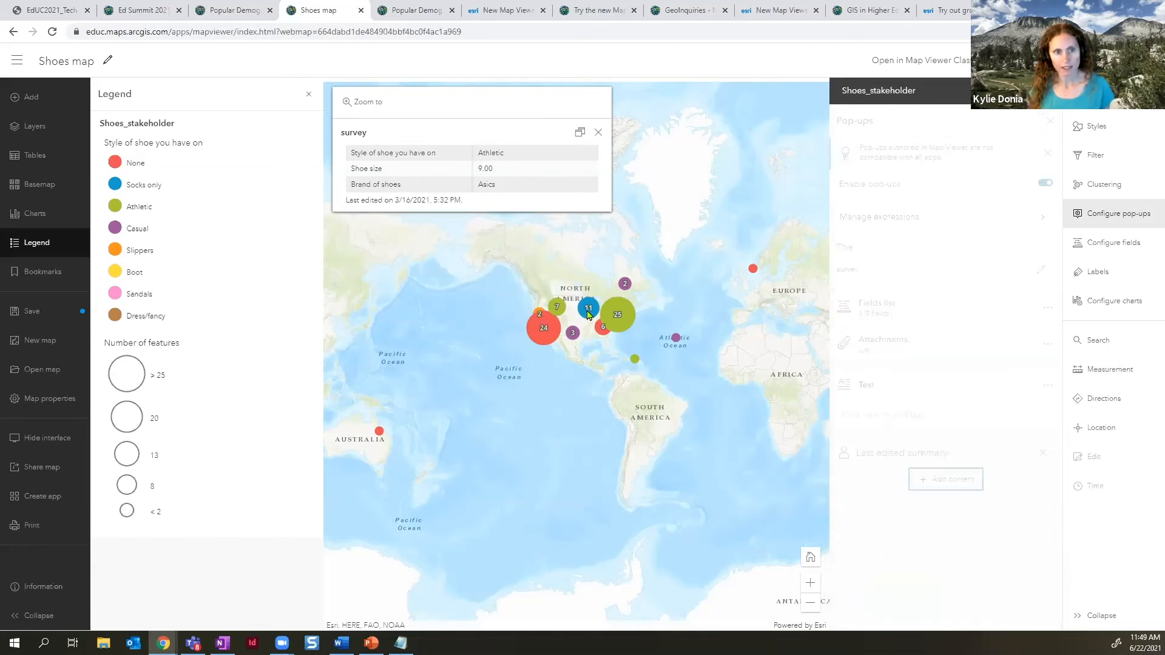
{"action": "left_click", "coordinate": [846, 408]}
{"action": "left_click", "coordinate": [912, 420]}
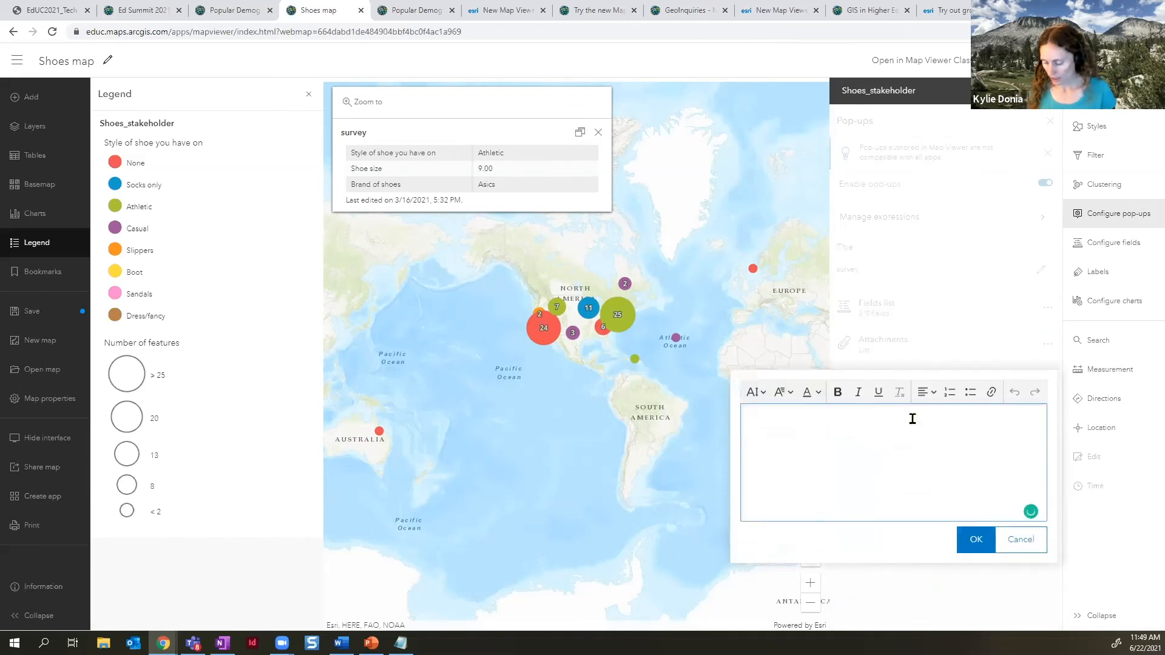
{"action": "type", "text": "I am wearin"}
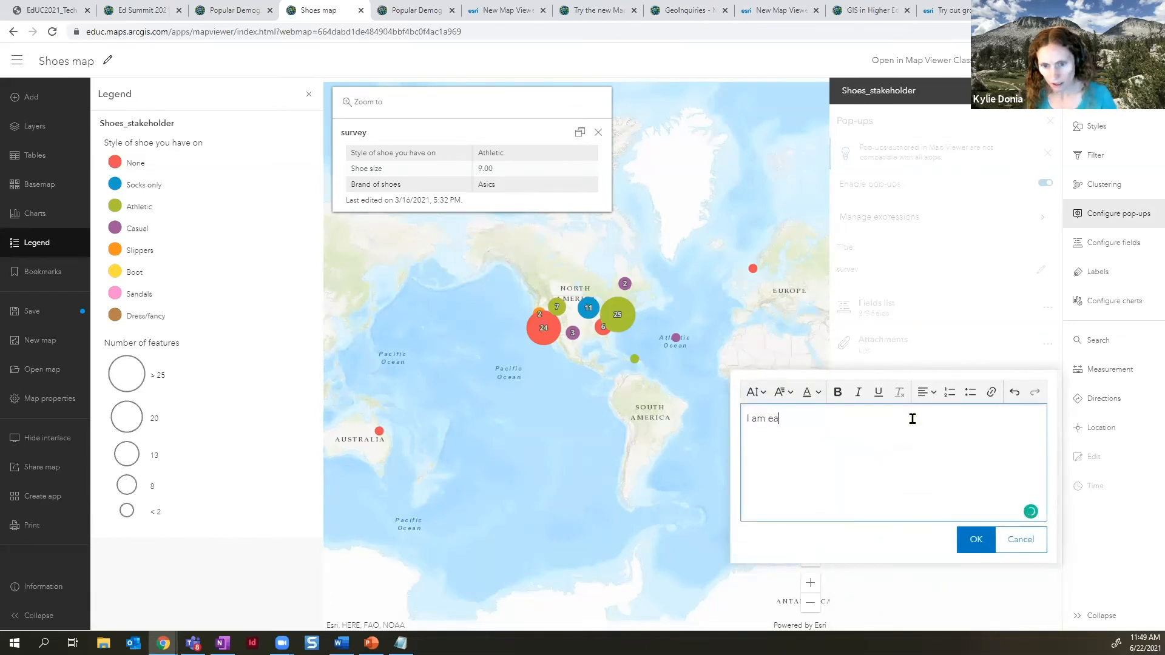
{"action": "type", "text": "g {"}
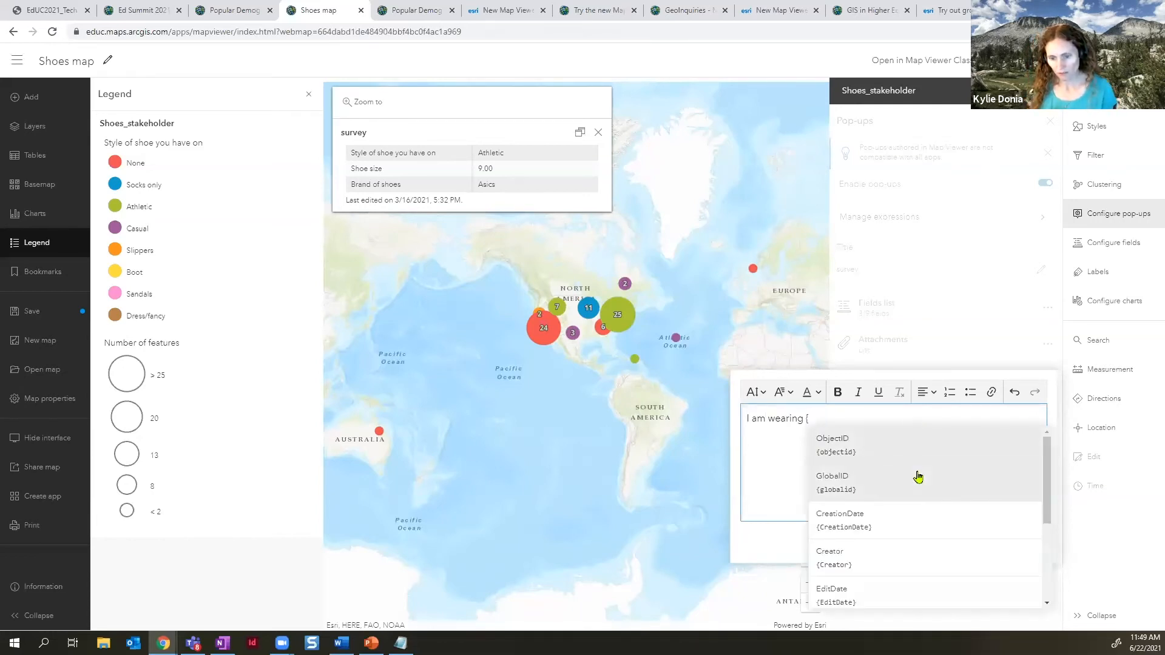
{"action": "scroll", "coordinate": [914, 480], "scroll_direction": "down", "scroll_amount": 3}
{"action": "left_click", "coordinate": [904, 515]}
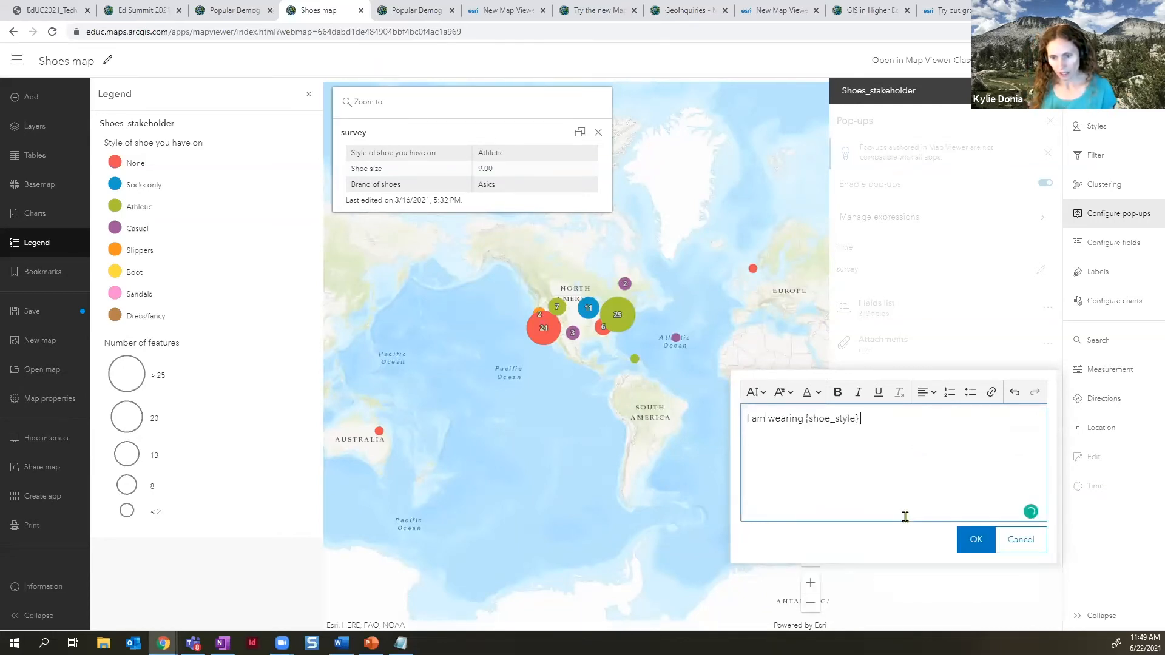
{"action": "left_click", "coordinate": [971, 540]}
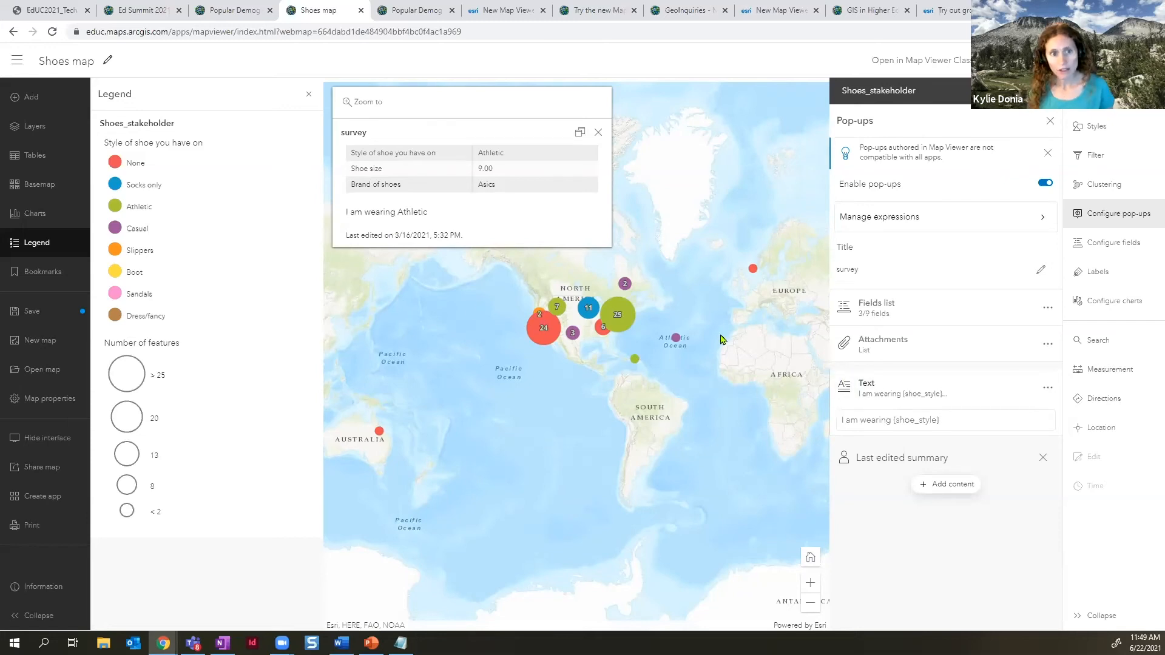
- Examine the configured pop-up of the Casual survey point in Colorado, west of Denver
{"action": "left_click", "coordinate": [598, 132]}
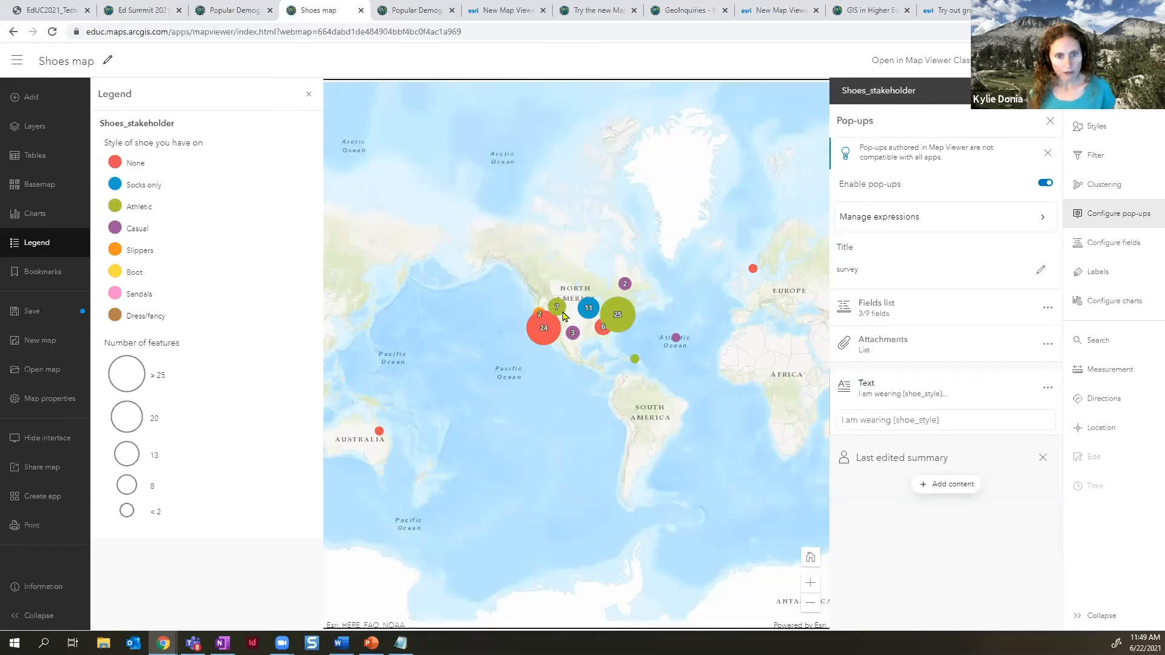
{"action": "scroll", "coordinate": [563, 315], "scroll_direction": "up", "scroll_amount": 1}
{"action": "scroll", "coordinate": [565, 318], "scroll_direction": "up", "scroll_amount": 1}
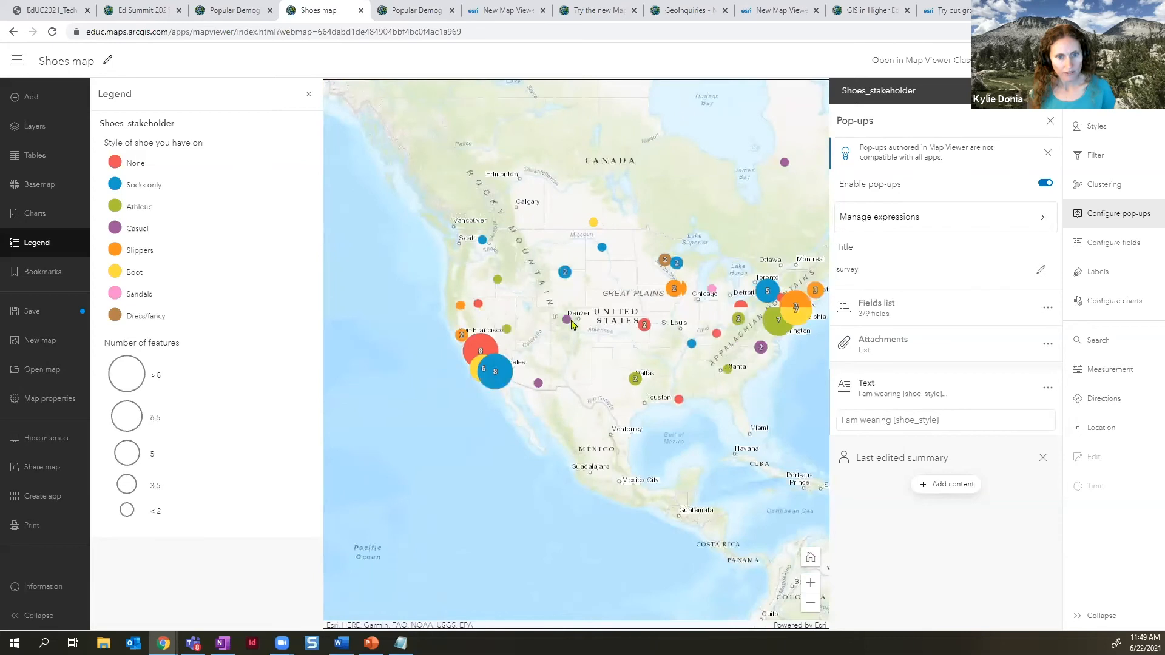
{"action": "scroll", "coordinate": [570, 309], "scroll_direction": "up", "scroll_amount": 1}
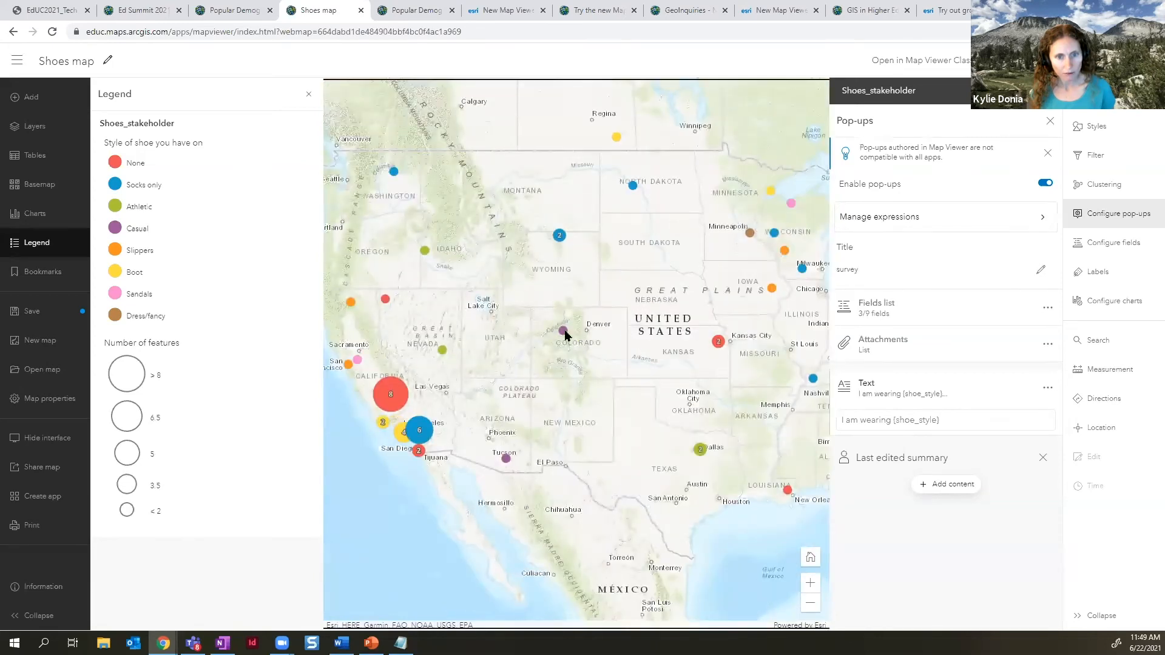
{"action": "left_click", "coordinate": [564, 333]}
{"action": "scroll", "coordinate": [564, 333], "scroll_direction": "up", "scroll_amount": 1}
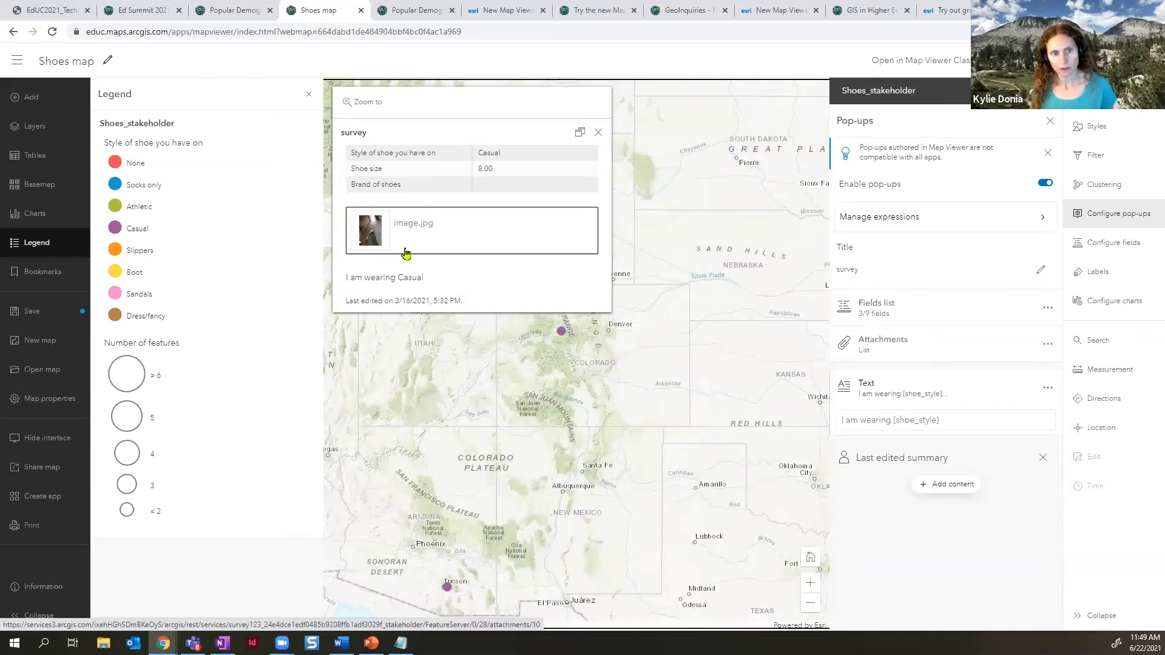
- Show the pop-up's attachments as a gallery instead of a list
{"action": "left_click", "coordinate": [935, 345]}
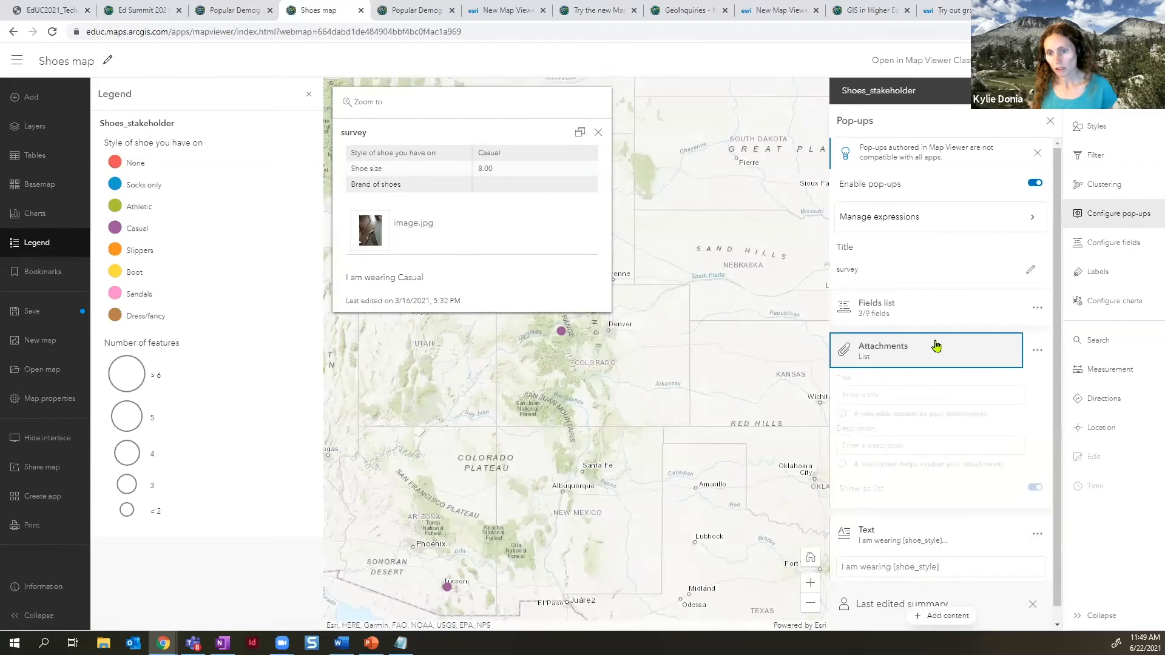
{"action": "left_click", "coordinate": [1033, 490]}
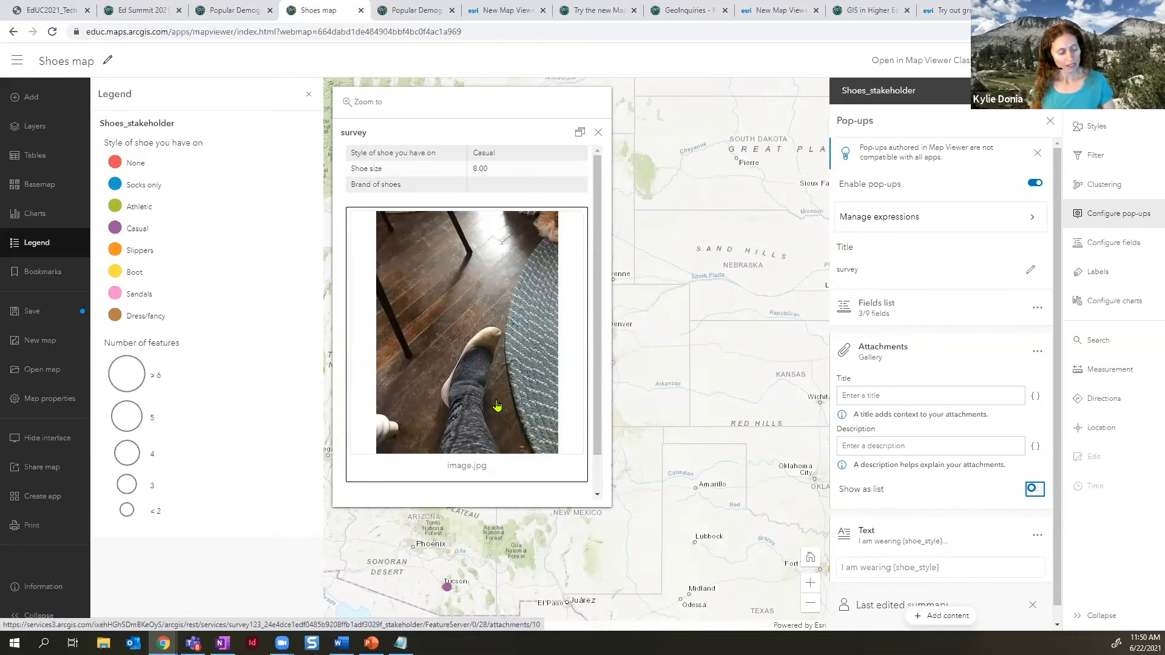
{"action": "left_click", "coordinate": [940, 353]}
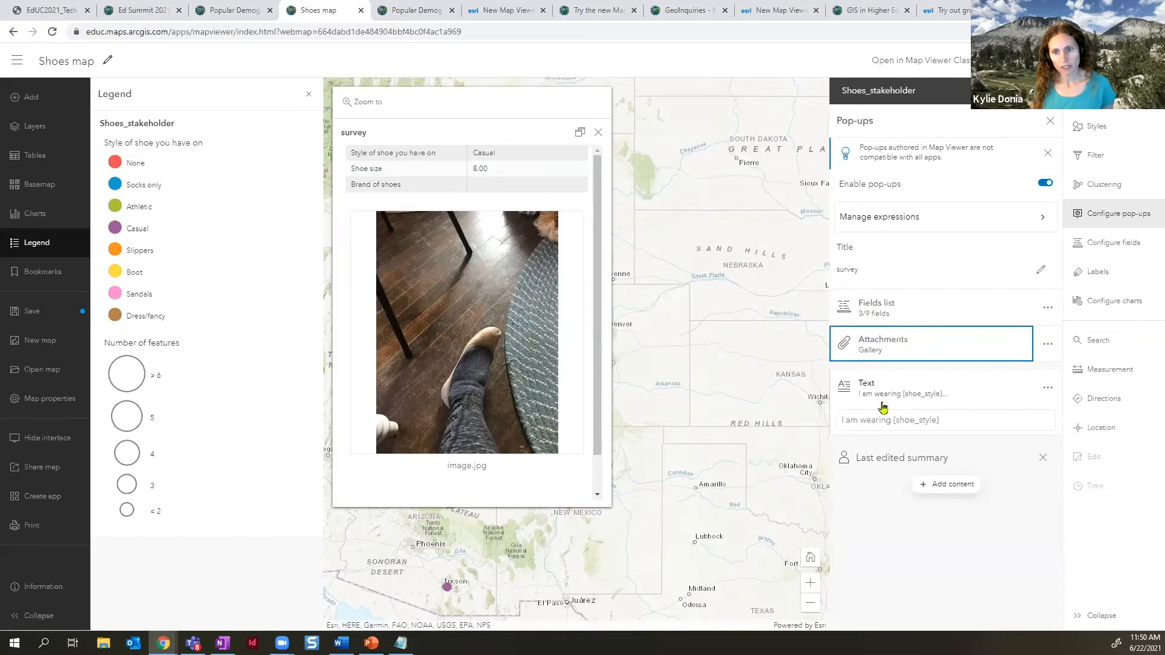
- Move the "I am wearing" text above the attachments in the pop-up and delete the fields list
{"action": "left_click_drag", "start_coordinate": [946, 310], "coordinate": [948, 439]}
{"action": "left_click_drag", "start_coordinate": [889, 360], "coordinate": [885, 313]}
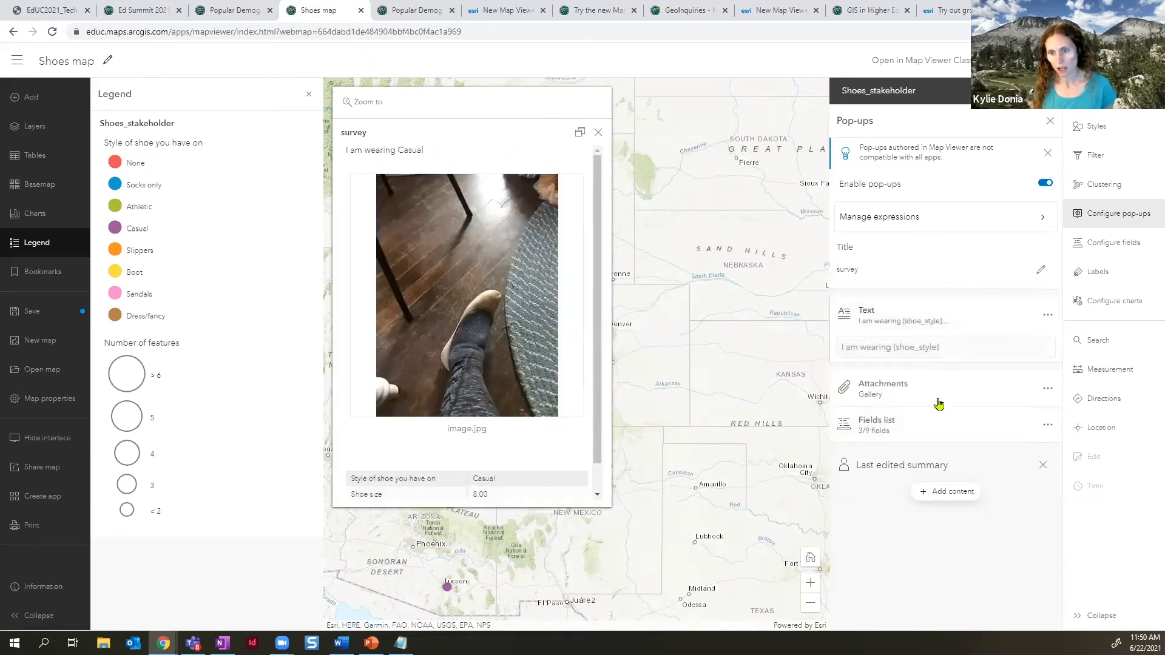
{"action": "left_click", "coordinate": [1048, 428]}
{"action": "left_click", "coordinate": [989, 461]}
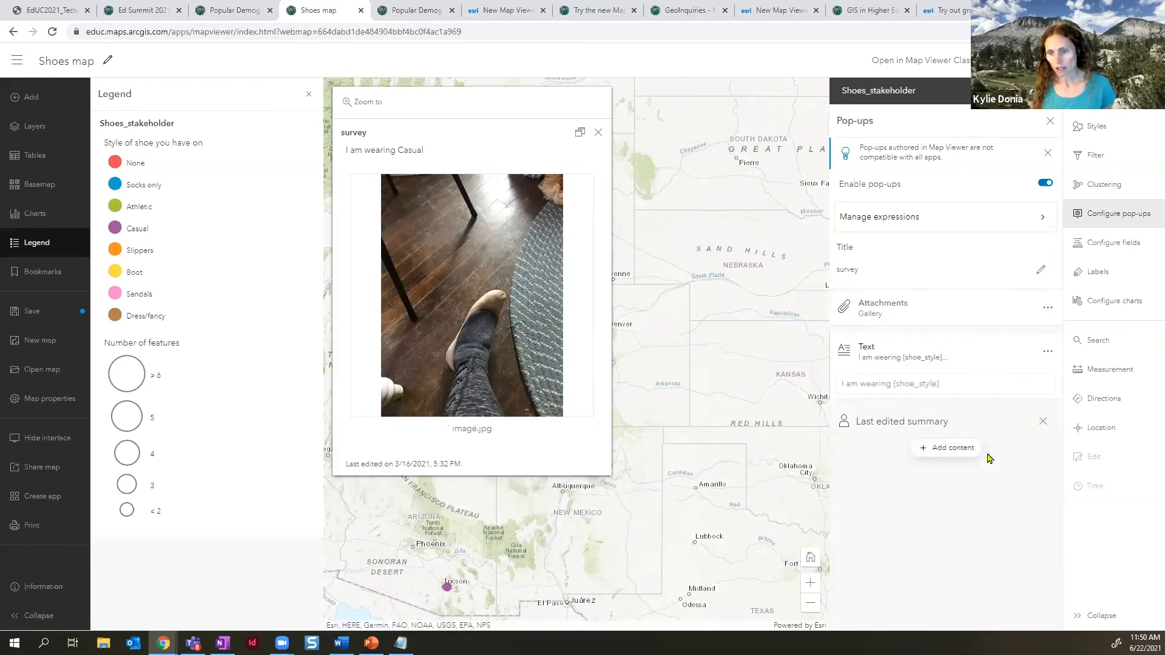
- Add a "my shoes" text element to the pop-up and arrange the content as "I am wearing" text, attachments, then "my shoes"
{"action": "left_click", "coordinate": [945, 450]}
{"action": "left_click", "coordinate": [855, 390]}
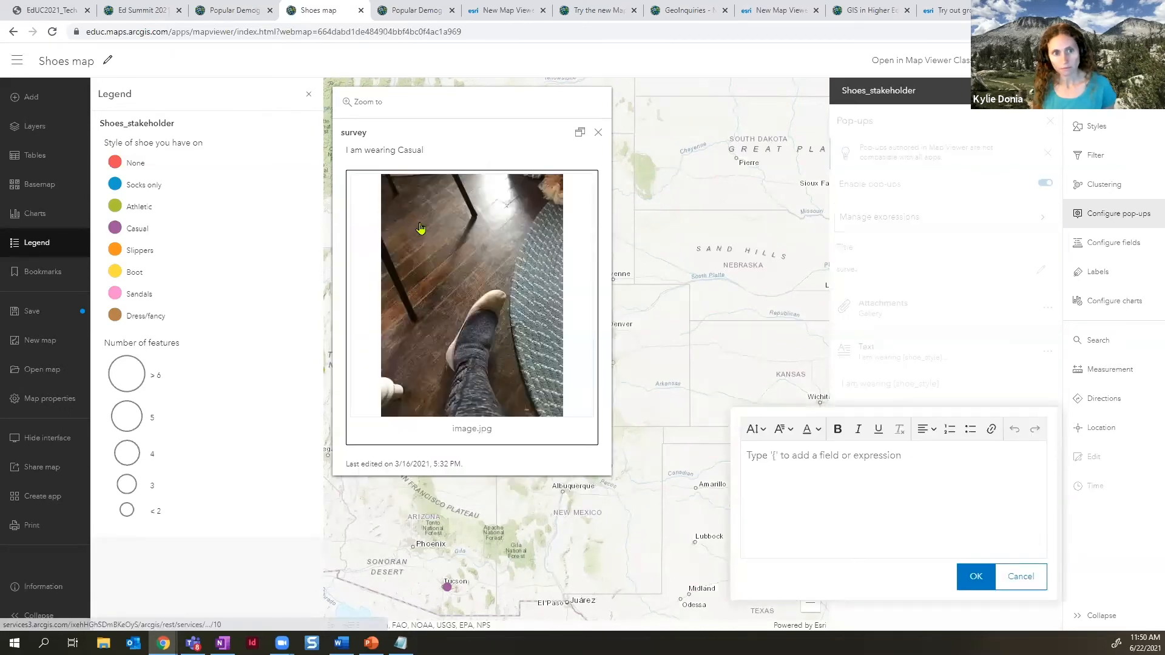
{"action": "left_click", "coordinate": [797, 506]}
{"action": "type", "text": "my shoes"}
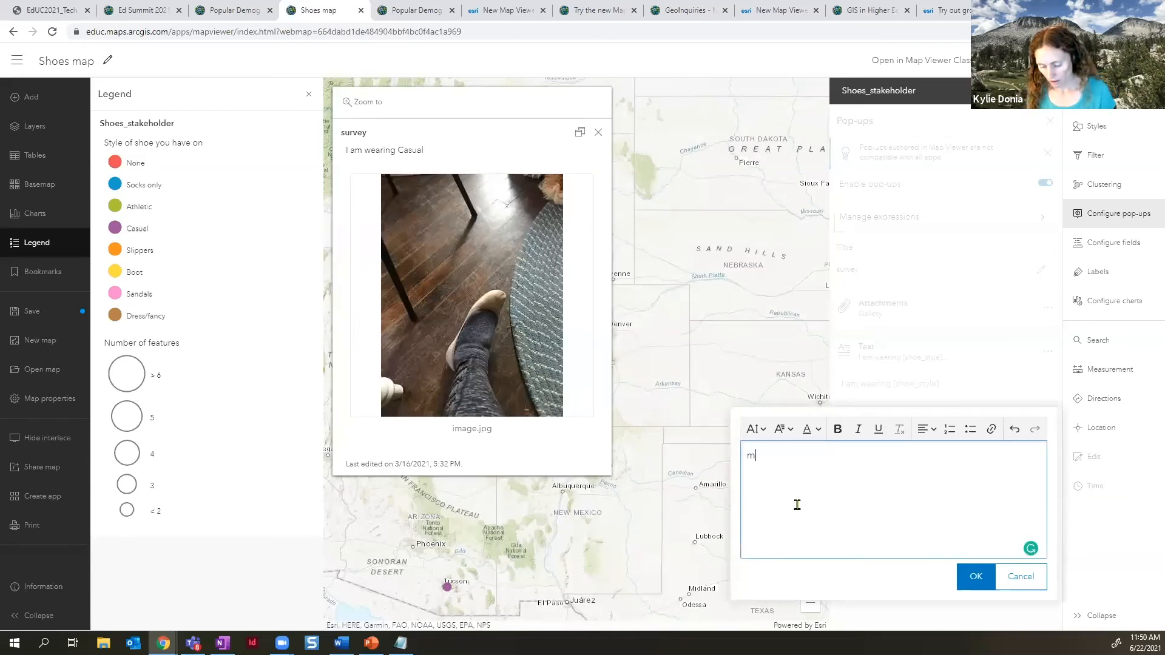
{"action": "left_click", "coordinate": [978, 578]}
{"action": "left_click_drag", "start_coordinate": [911, 432], "coordinate": [908, 347]}
{"action": "left_click_drag", "start_coordinate": [911, 424], "coordinate": [906, 312]}
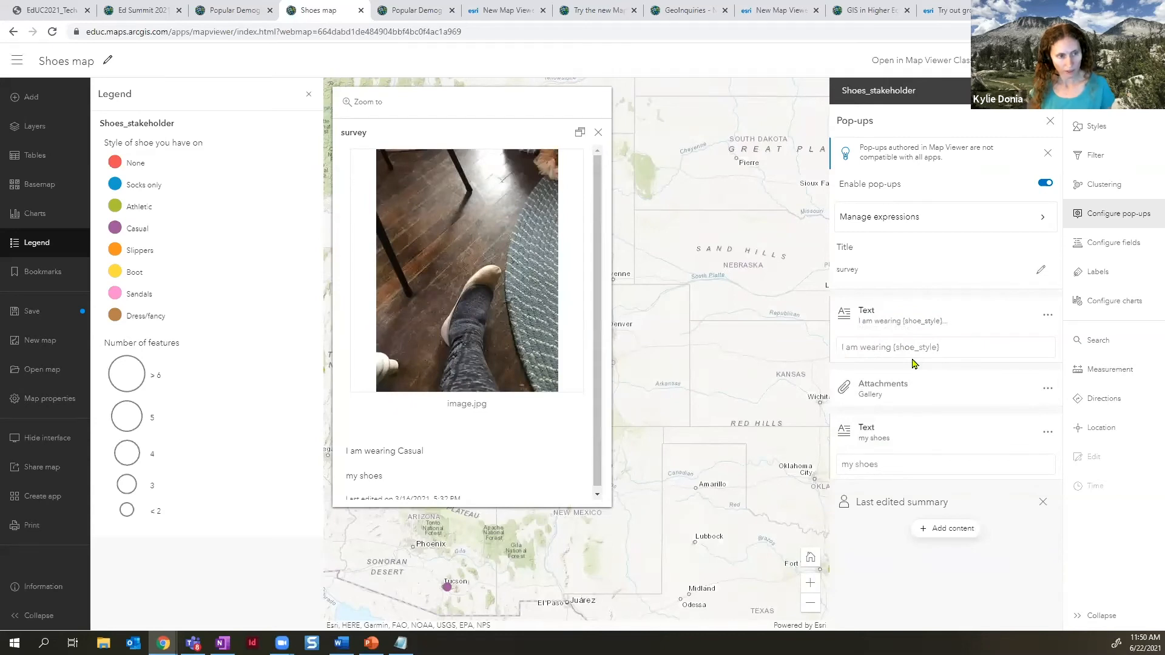
- Close the pop-up preview, save the Shoes map and open the options for creating an app
{"action": "left_click", "coordinate": [598, 135]}
{"action": "left_click", "coordinate": [35, 317]}
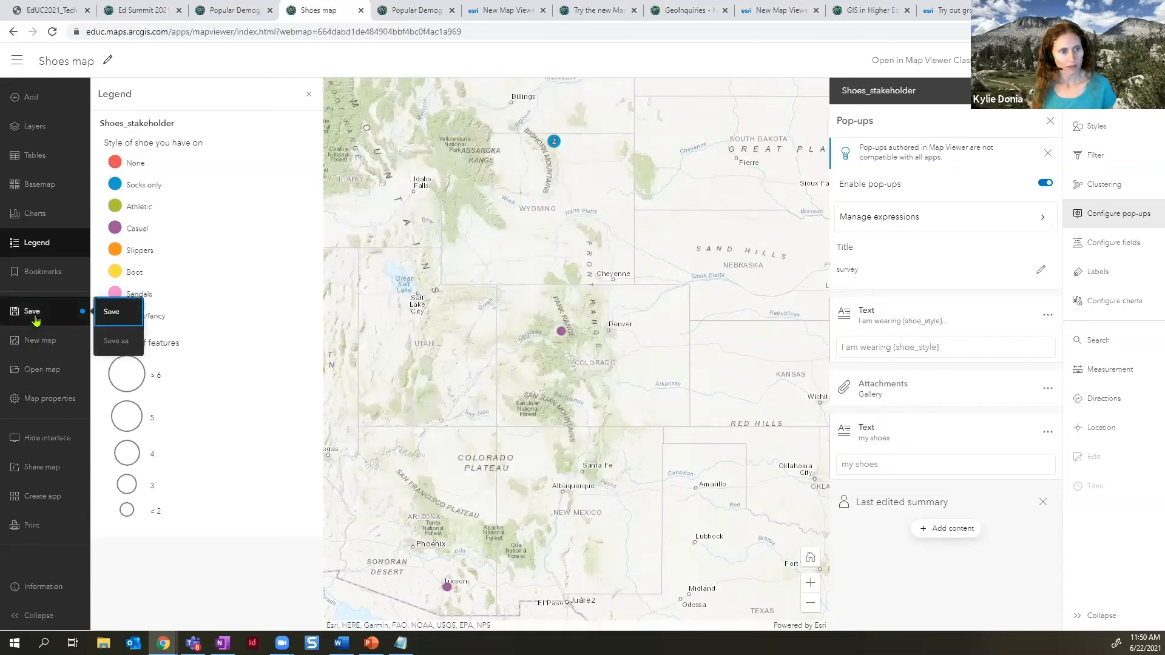
{"action": "left_click", "coordinate": [124, 314]}
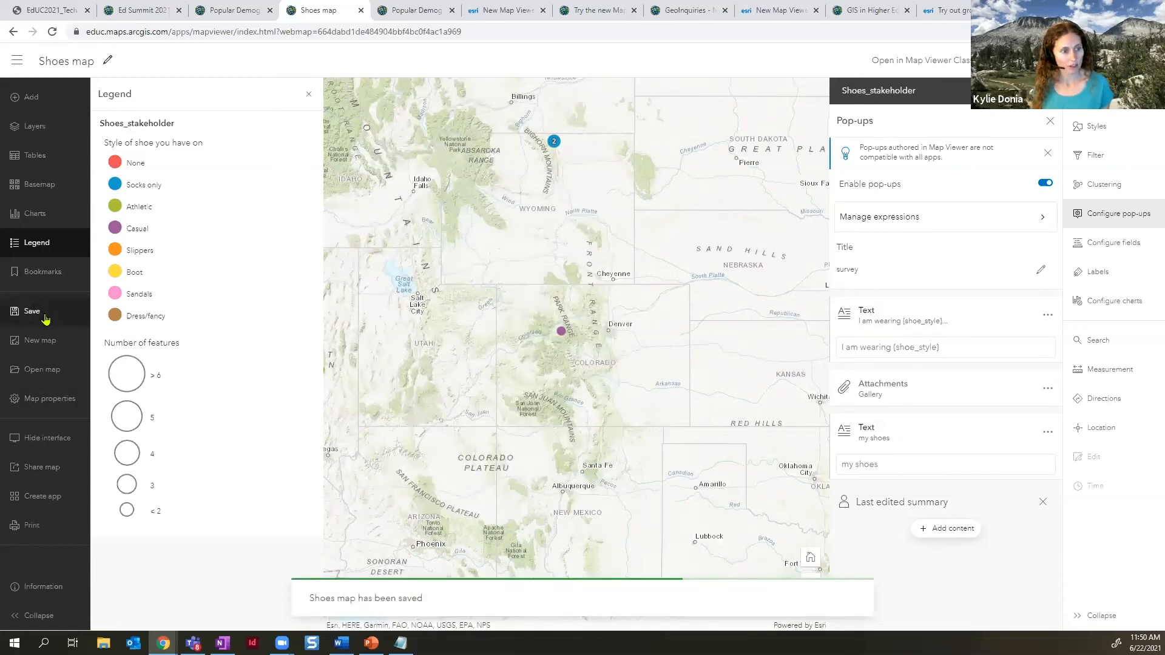
{"action": "left_click", "coordinate": [50, 507]}
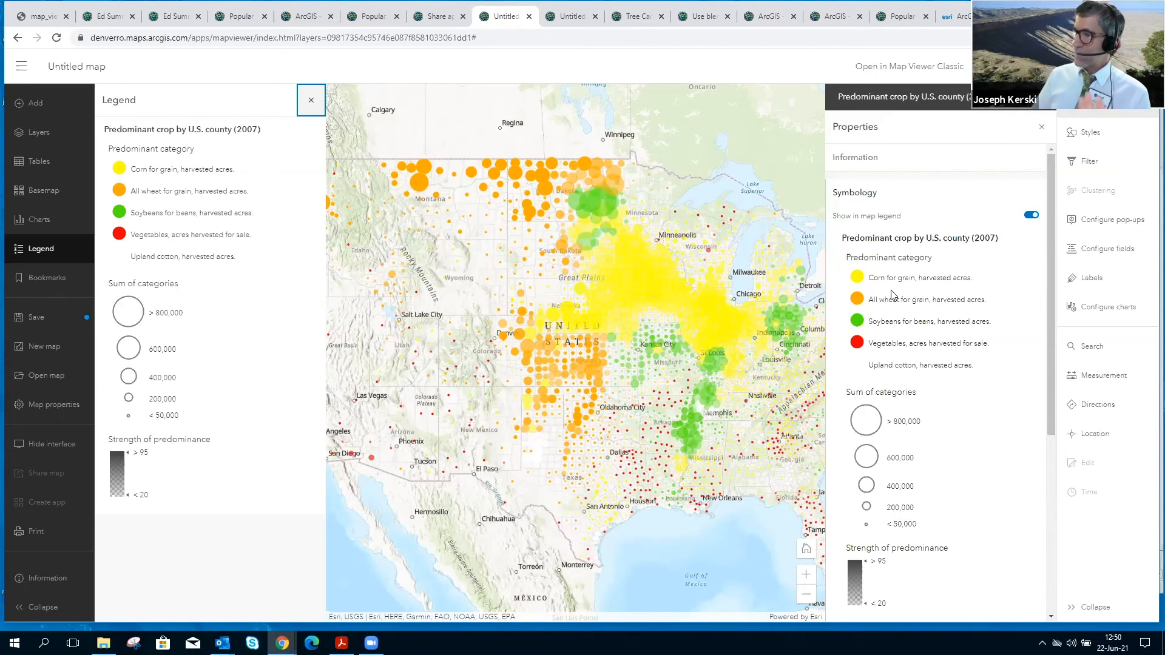
- Restyle the Predominant crop by U.S. county (2007) layer with the Location (single symbol) drawing style
{"action": "left_click", "coordinate": [1091, 141]}
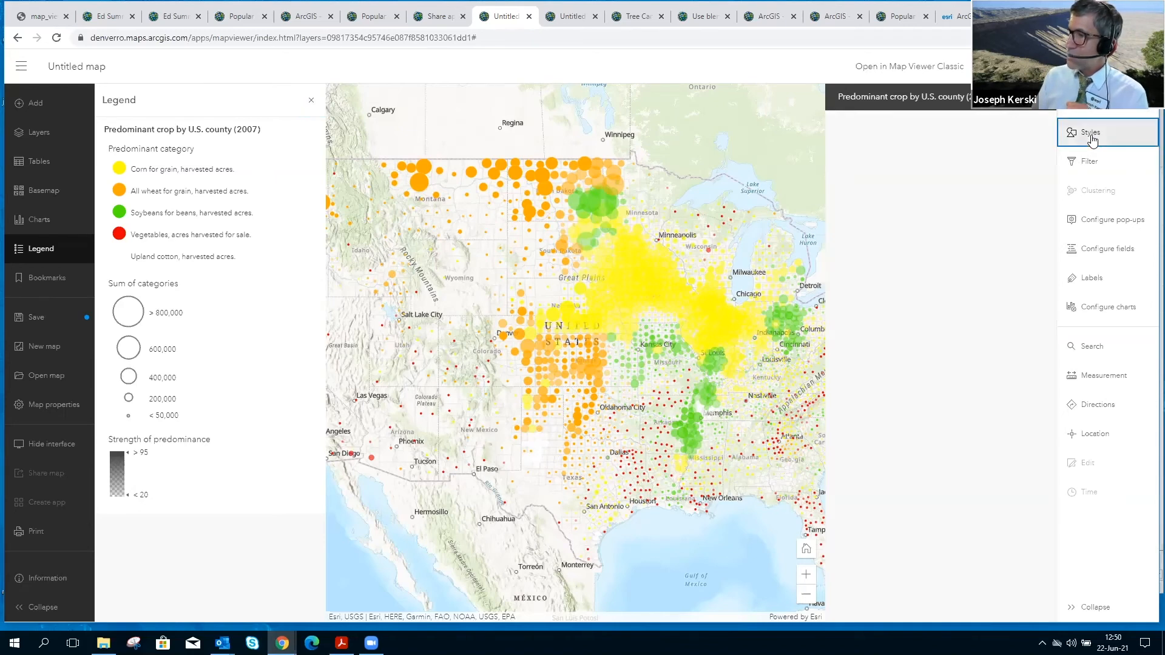
{"action": "scroll", "coordinate": [957, 497], "scroll_direction": "down", "scroll_amount": 3}
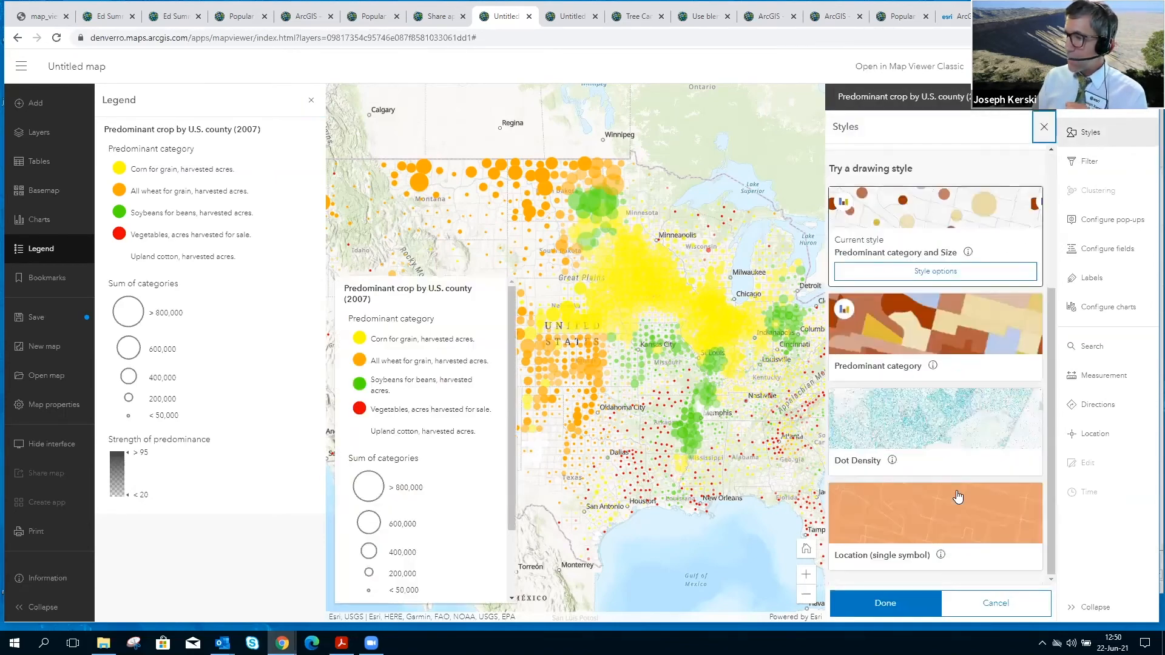
{"action": "left_click", "coordinate": [951, 500]}
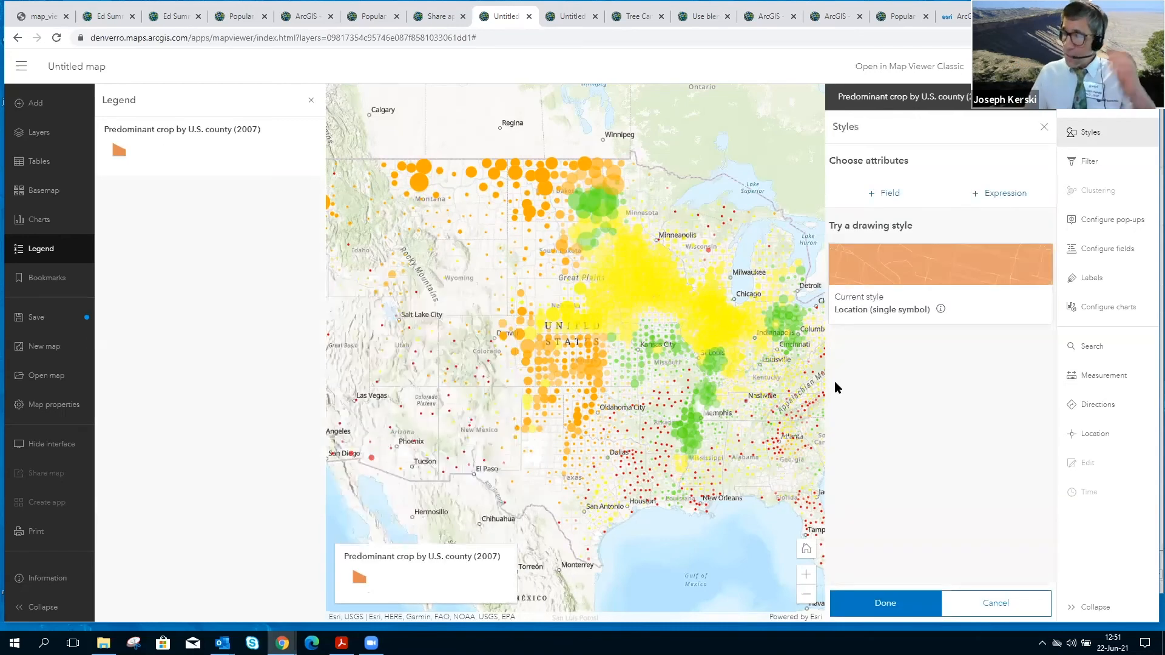
{"action": "left_click", "coordinate": [876, 599]}
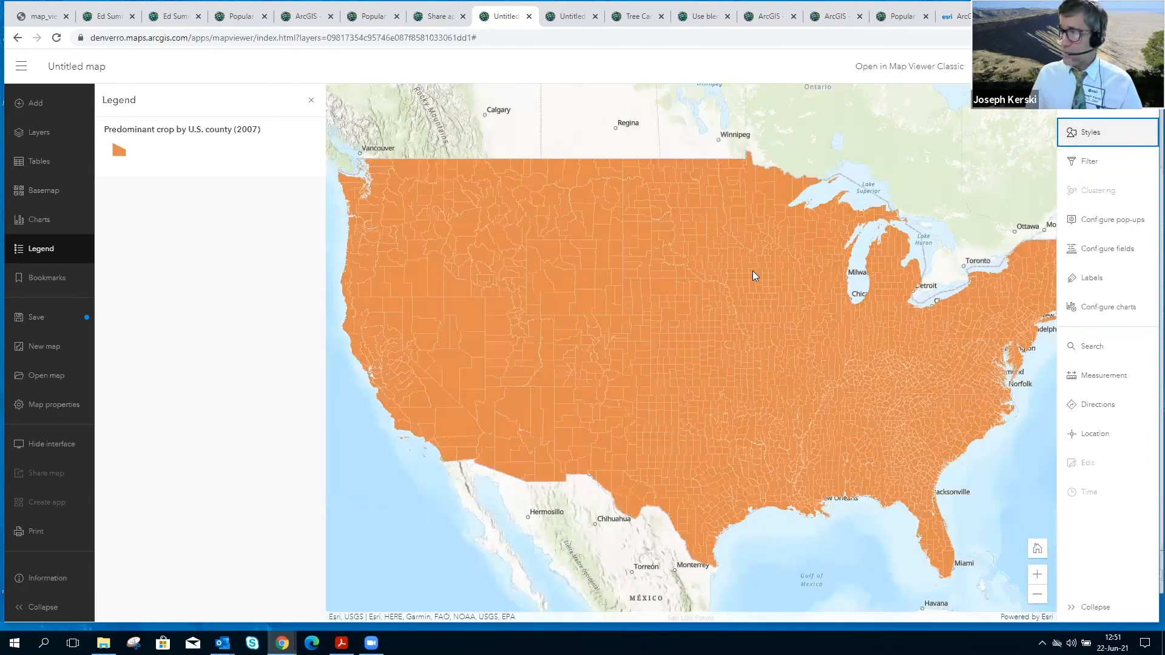
- Add and test the style expression ($feature["TOT_CROP_ACRES"]/$feature["AREA_ACRES"])* 100 for the crop layer
{"action": "left_click", "coordinate": [1089, 139]}
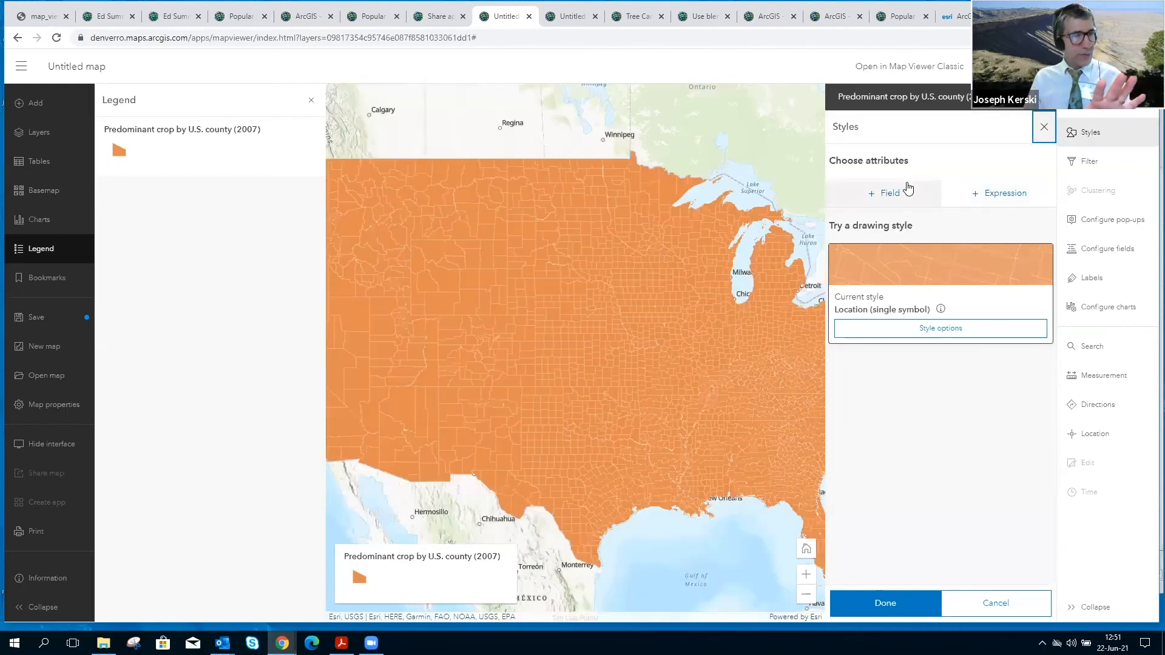
{"action": "left_click", "coordinate": [1021, 197]}
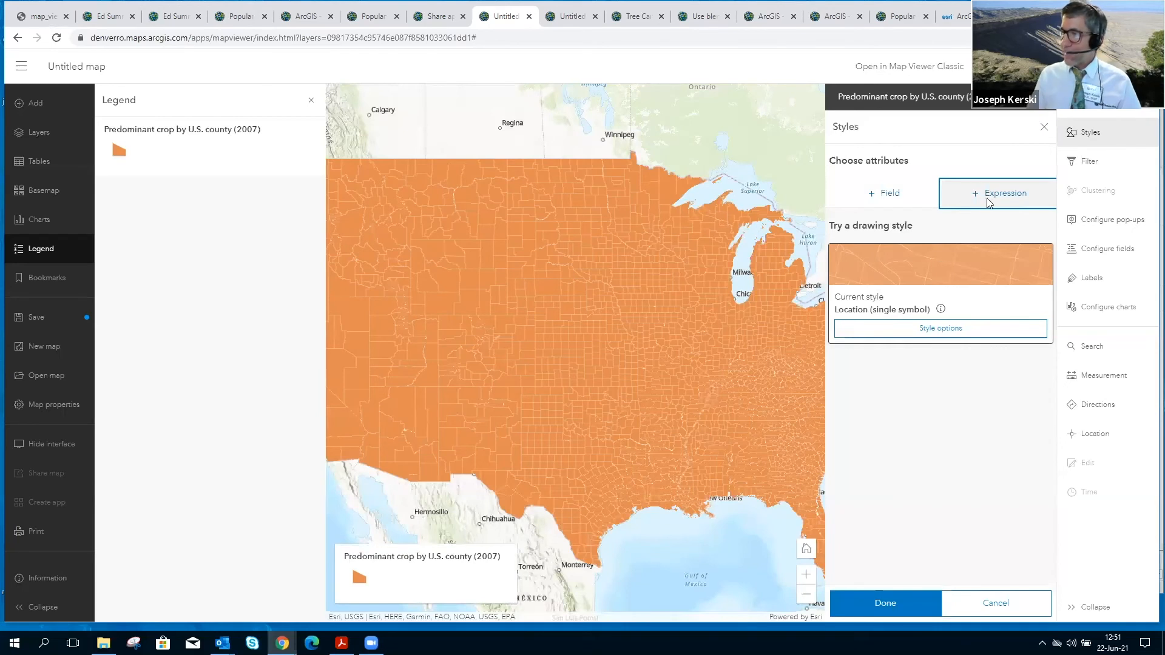
{"action": "left_click", "coordinate": [989, 202]}
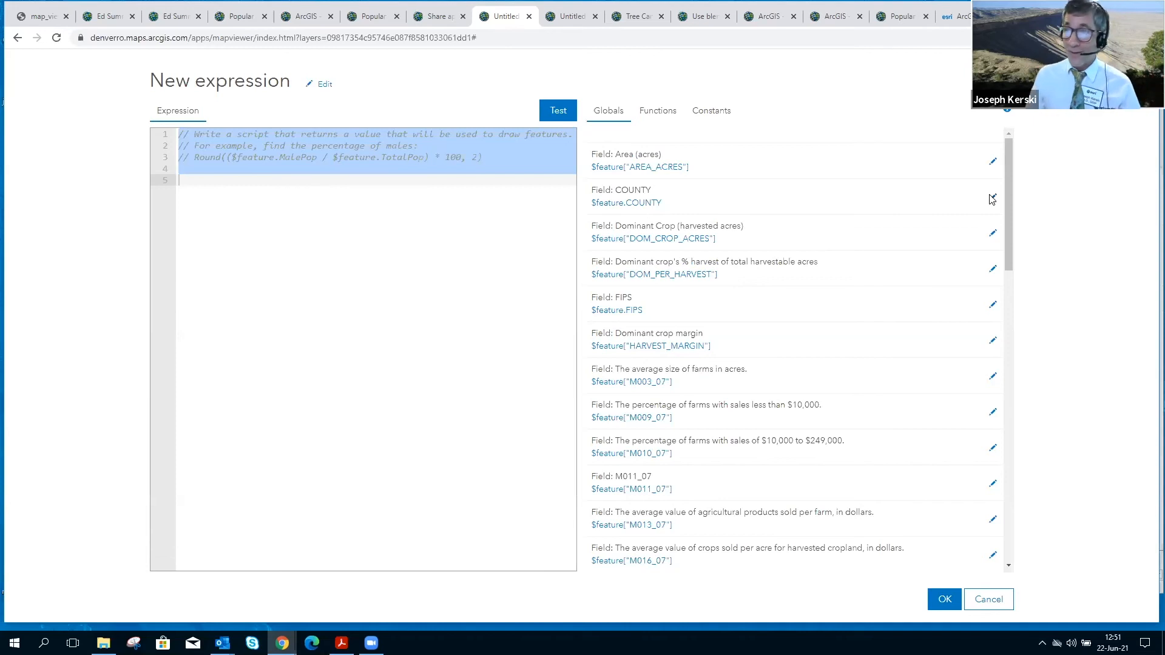
{"action": "left_click", "coordinate": [520, 181]}
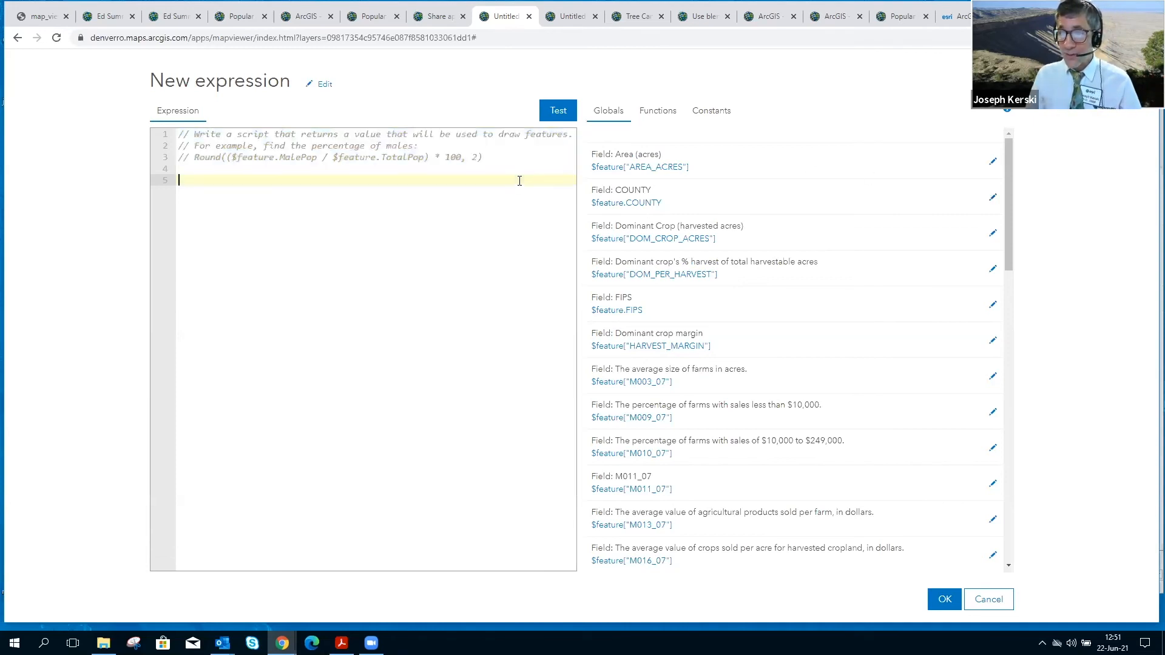
{"action": "type", "text": "($feature[\"TOT_CROP_ACRES\"]/$feature[\"AREA_ACRES\"])* 100"}
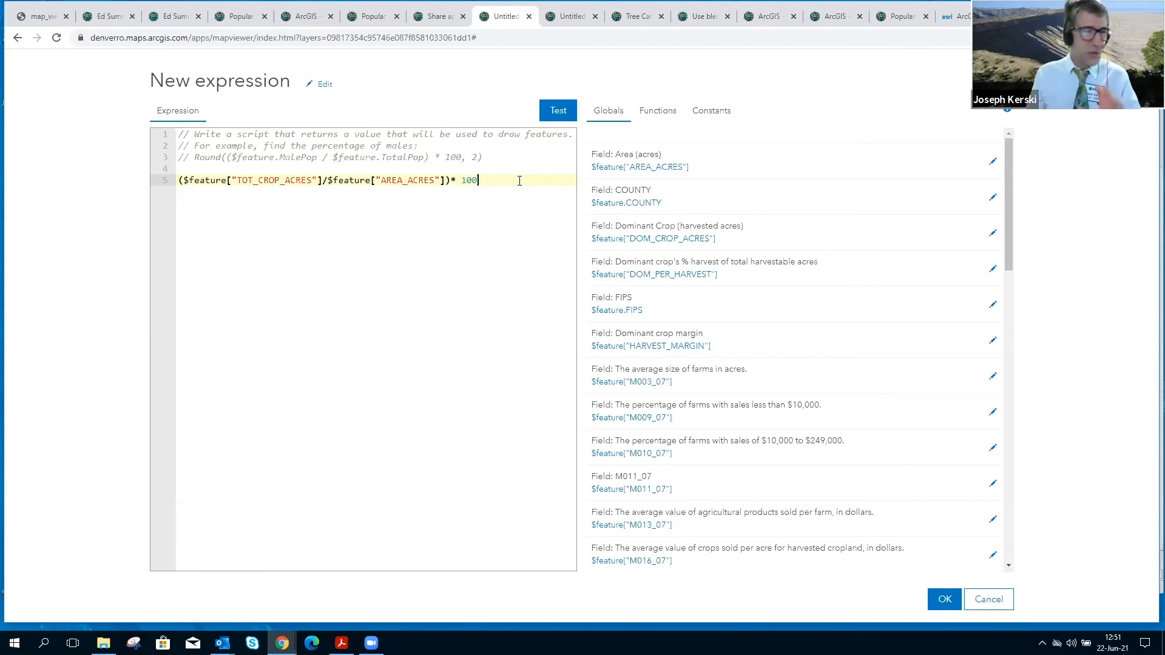
{"action": "left_click", "coordinate": [564, 117]}
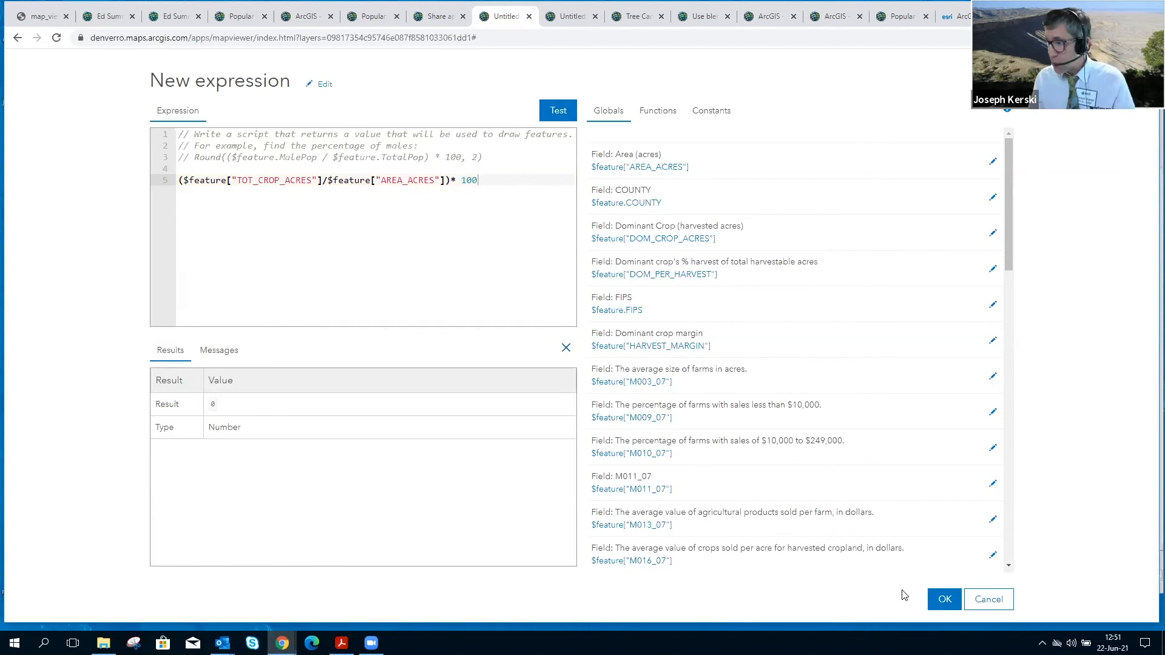
{"action": "left_click", "coordinate": [944, 599]}
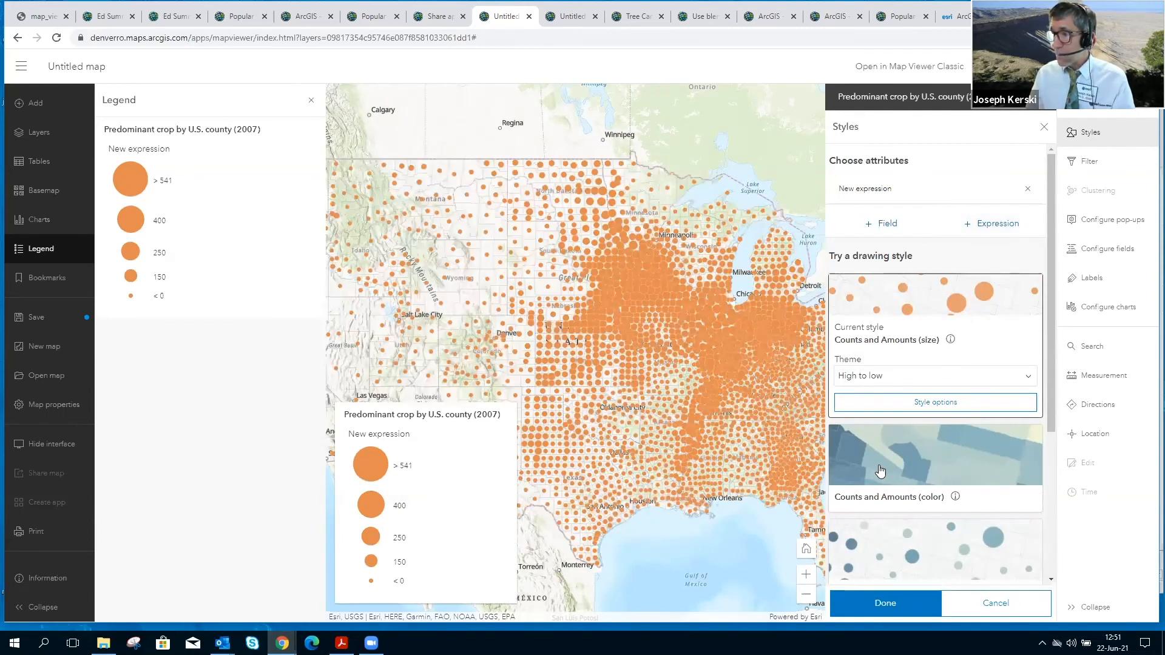
- Style the expression with Counts and Amounts (color), using a green color ramp with its colors reversed
{"action": "left_click", "coordinate": [878, 466]}
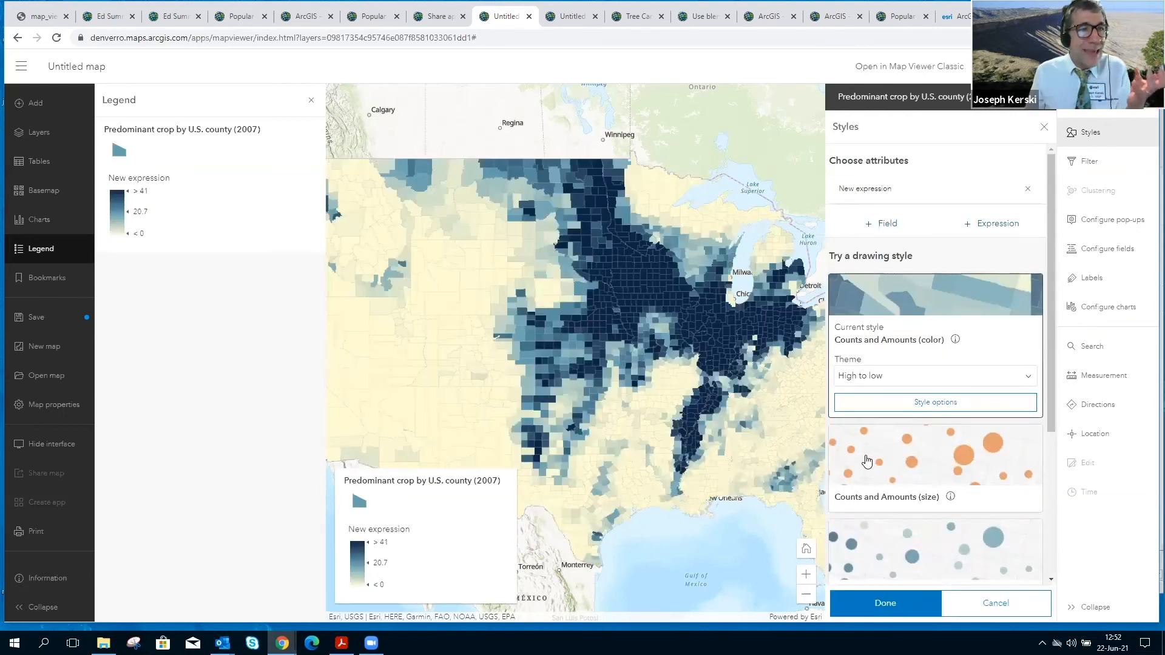
{"action": "left_click", "coordinate": [942, 298]}
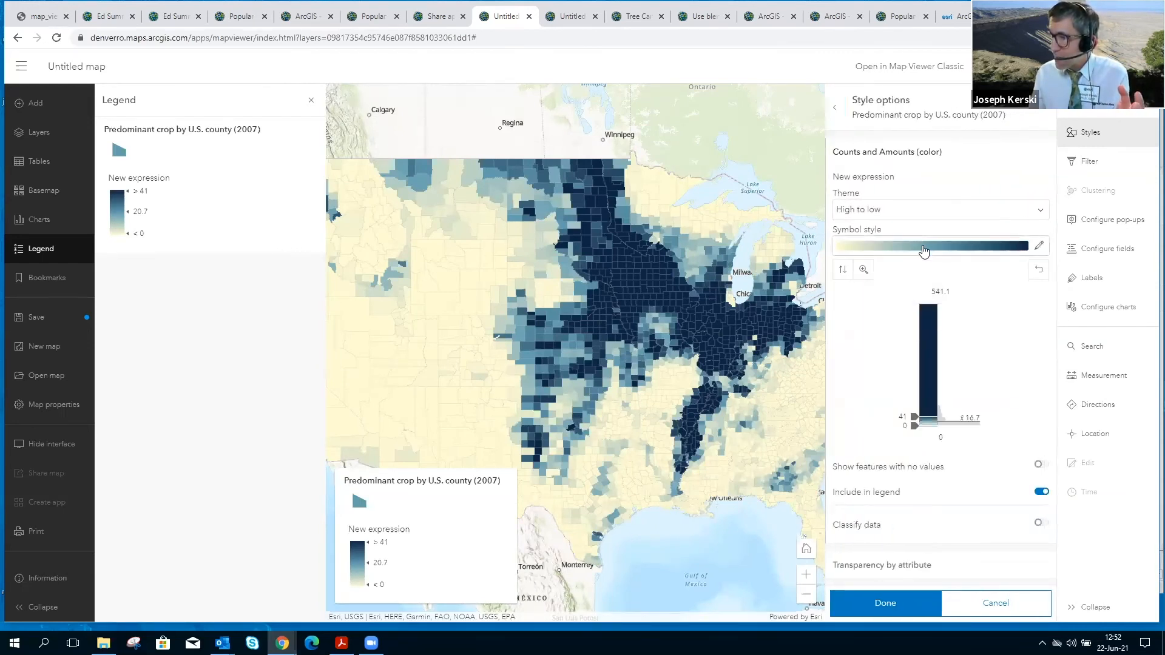
{"action": "left_click", "coordinate": [923, 251]}
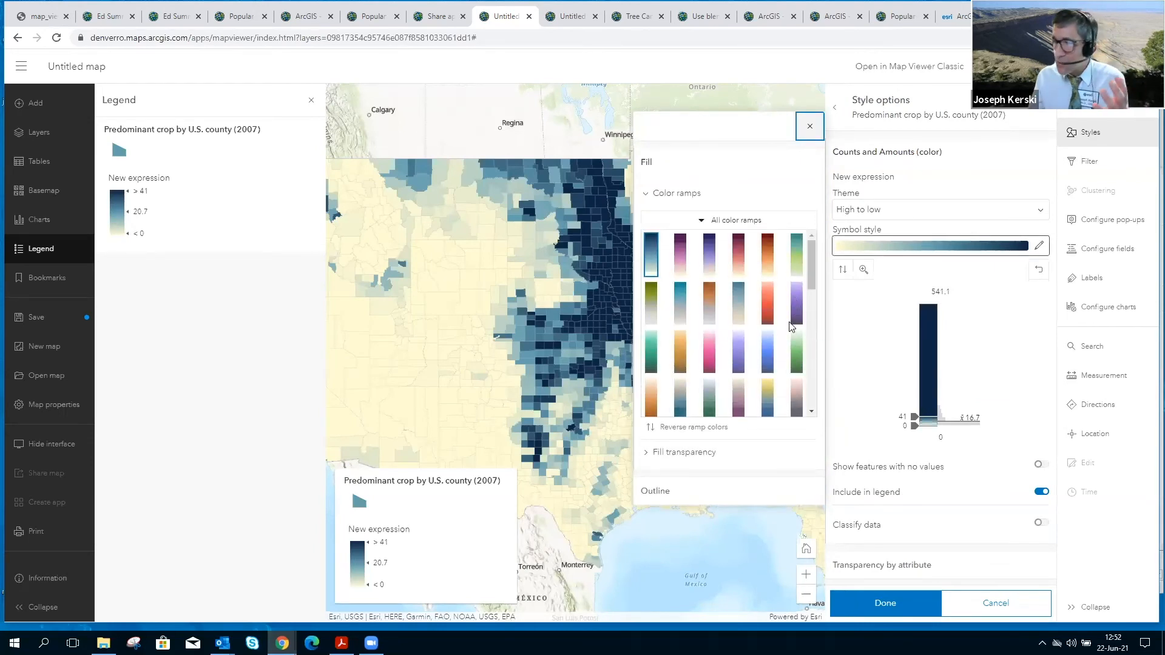
{"action": "left_click", "coordinate": [797, 350]}
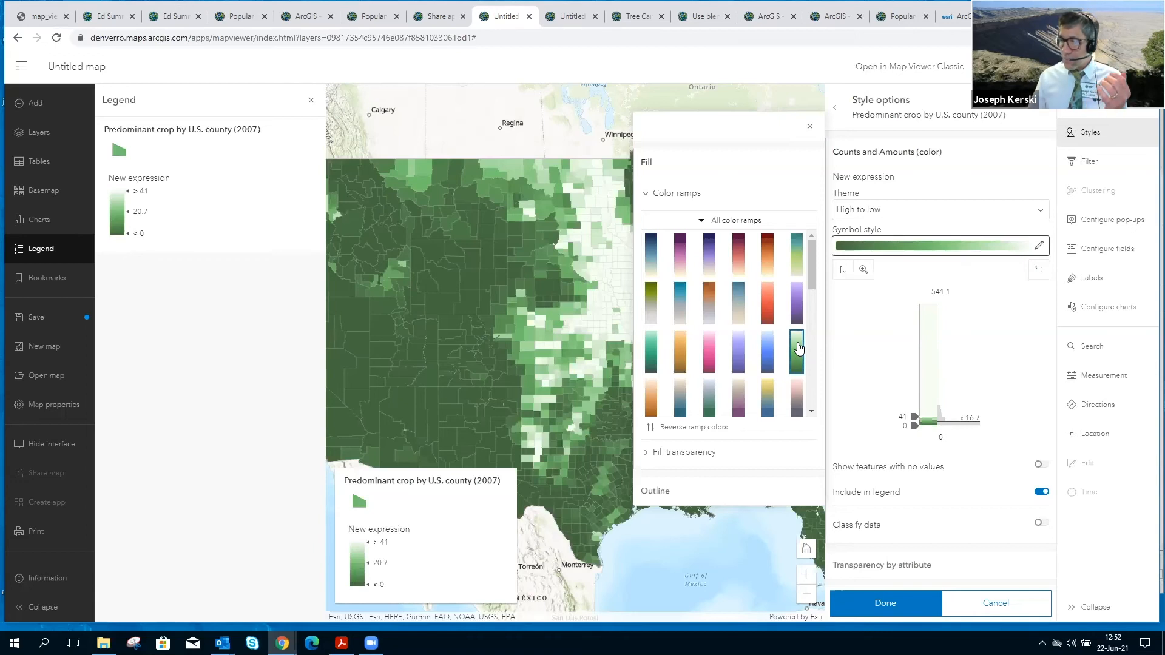
{"action": "left_click", "coordinate": [678, 428]}
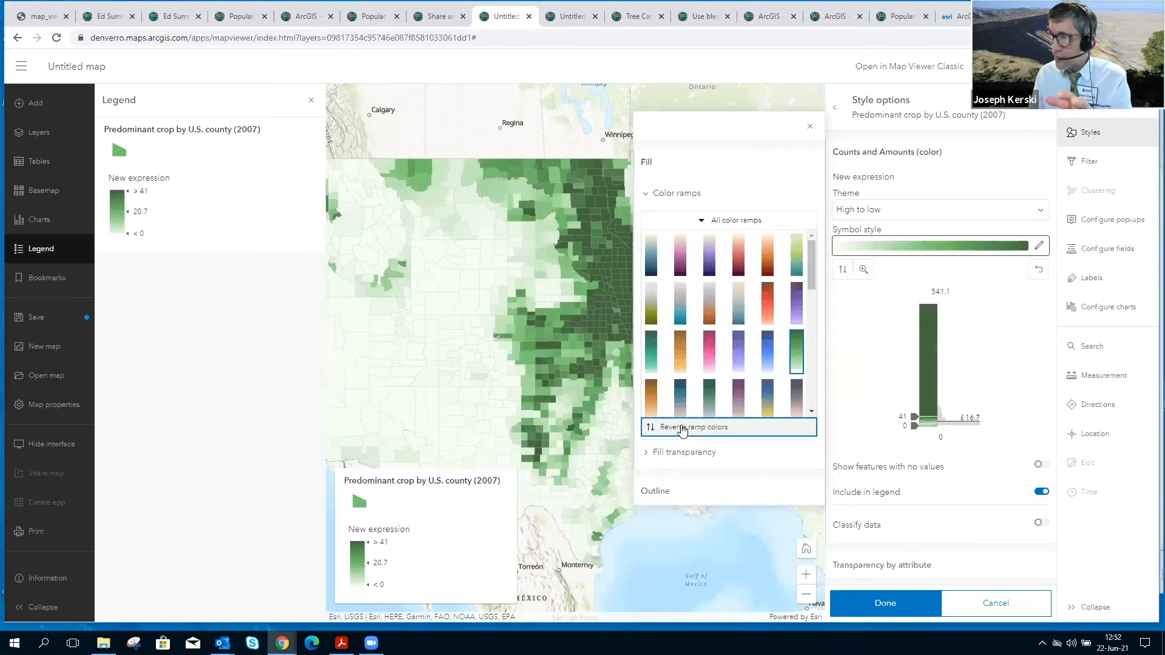
{"action": "left_click", "coordinate": [880, 603]}
{"action": "left_click", "coordinate": [880, 604]}
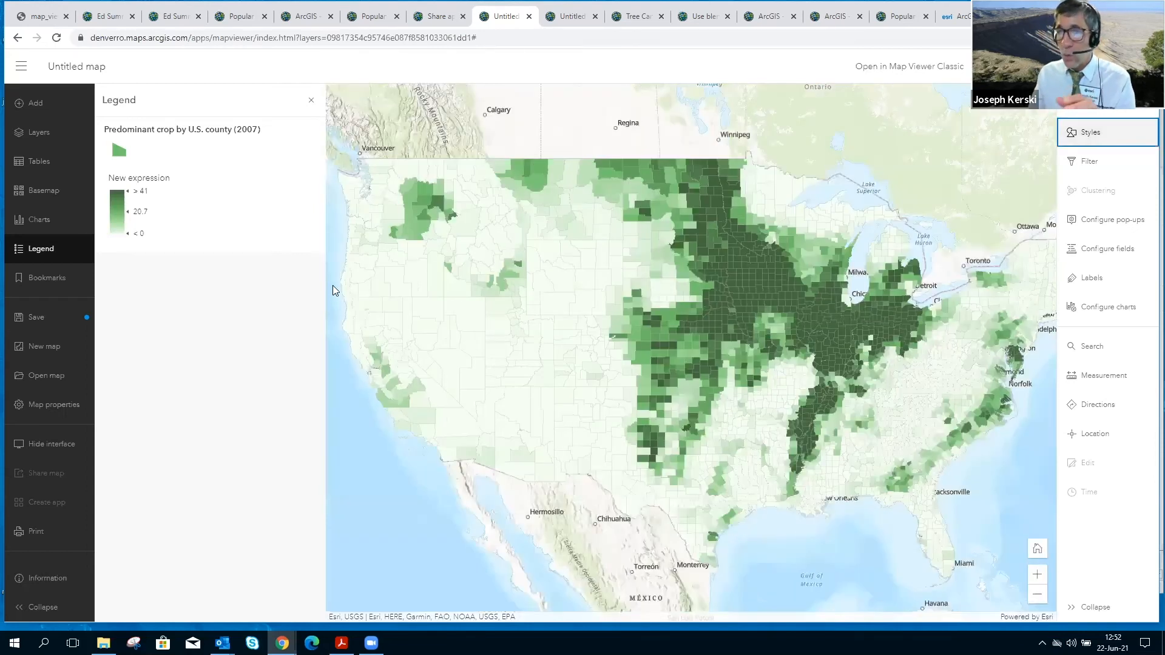
- Show where a new style expression is written and renamed, and close this copy of the untitled map
{"action": "left_click", "coordinate": [1089, 132]}
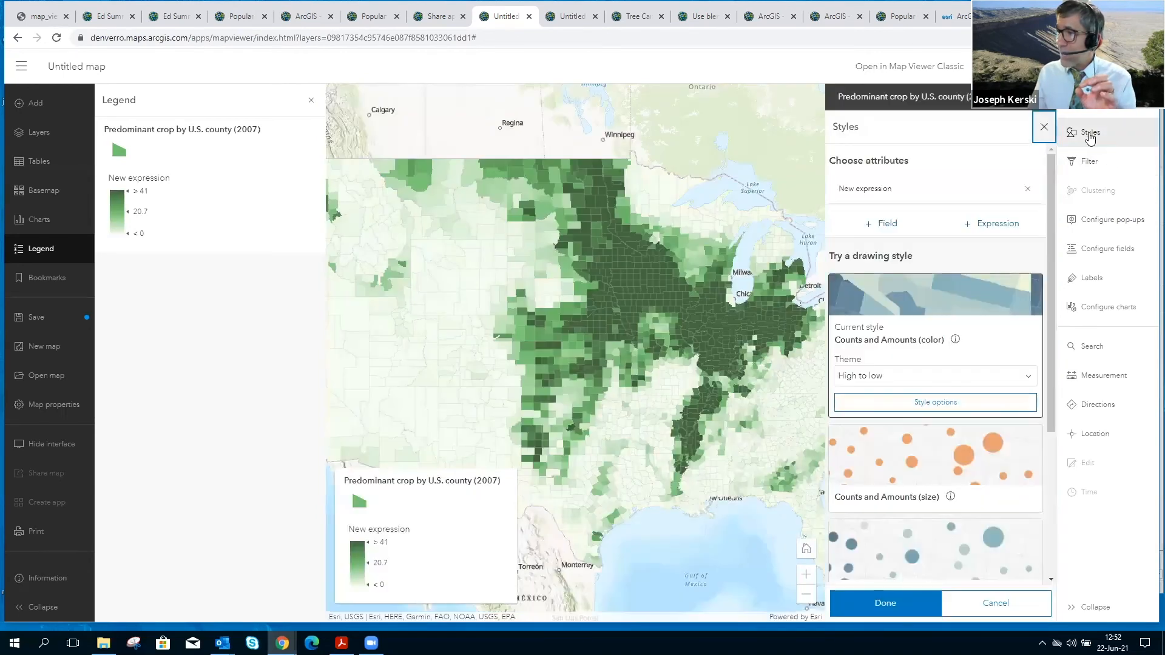
{"action": "left_click", "coordinate": [976, 223]}
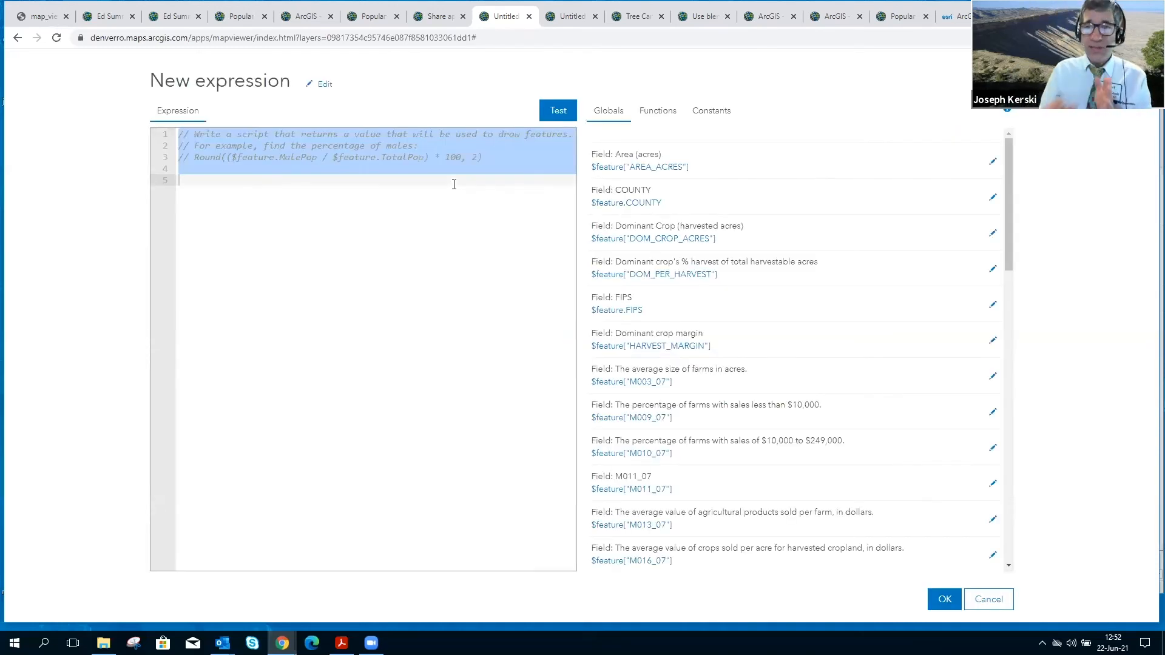
{"action": "left_click", "coordinate": [321, 84]}
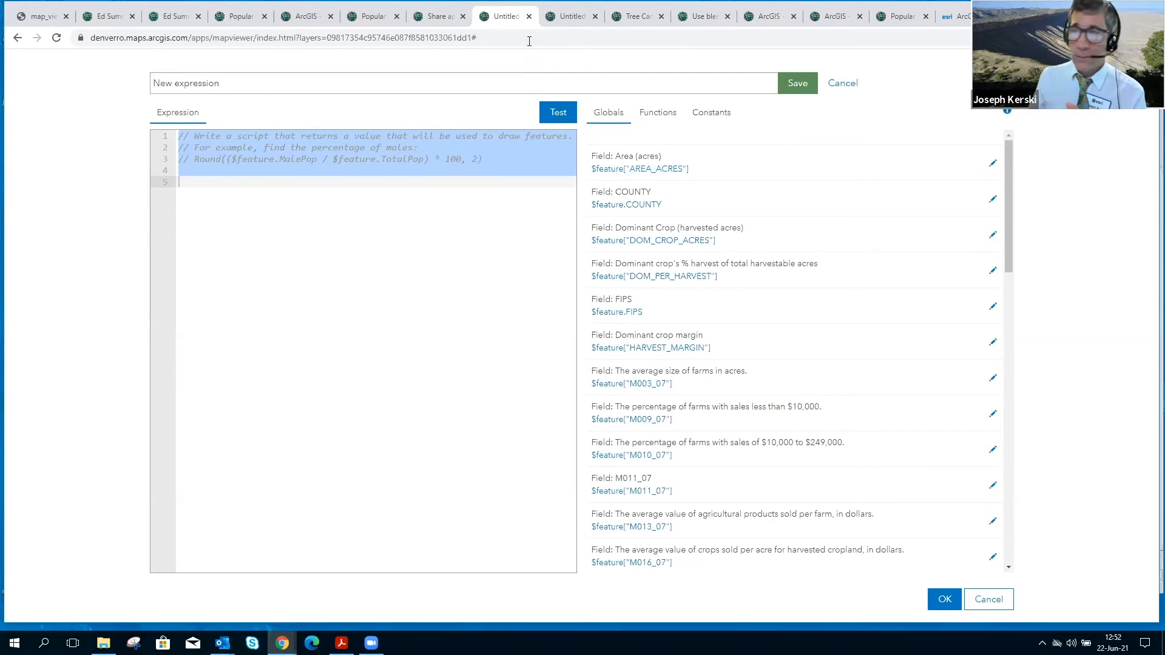
{"action": "left_click", "coordinate": [529, 16]}
{"action": "left_click", "coordinate": [624, 114]}
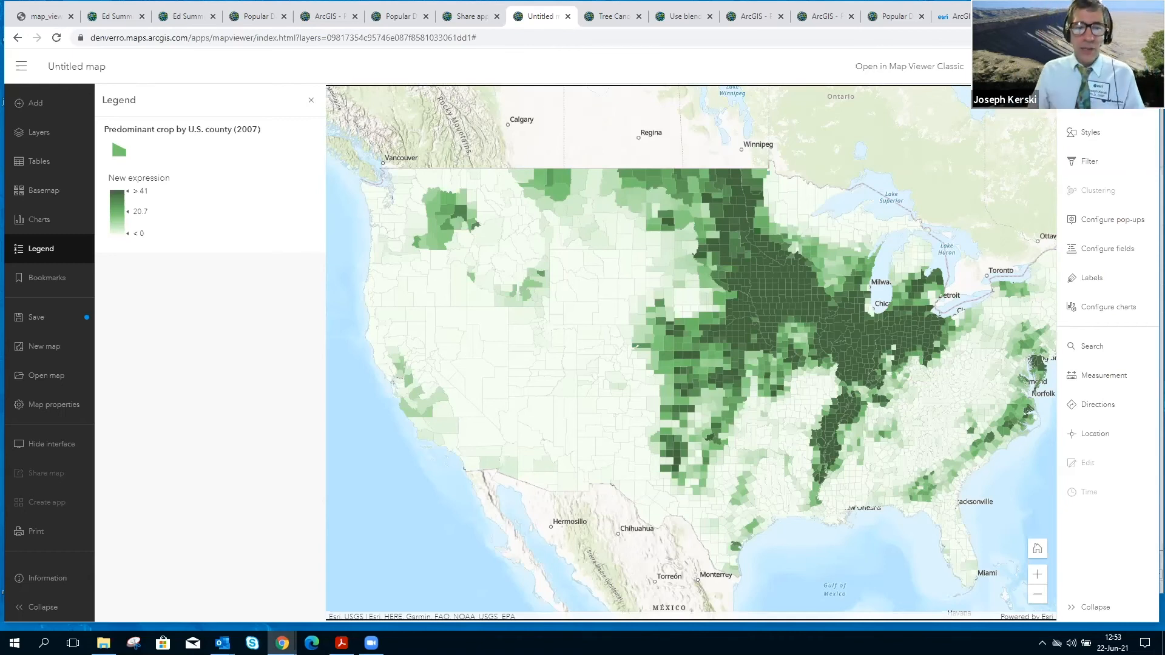
- Switch to the Tree Canopy and Crops map and examine the USA NLCD Tree Canopy layer and its Source Atop blending
{"action": "left_click", "coordinate": [611, 19]}
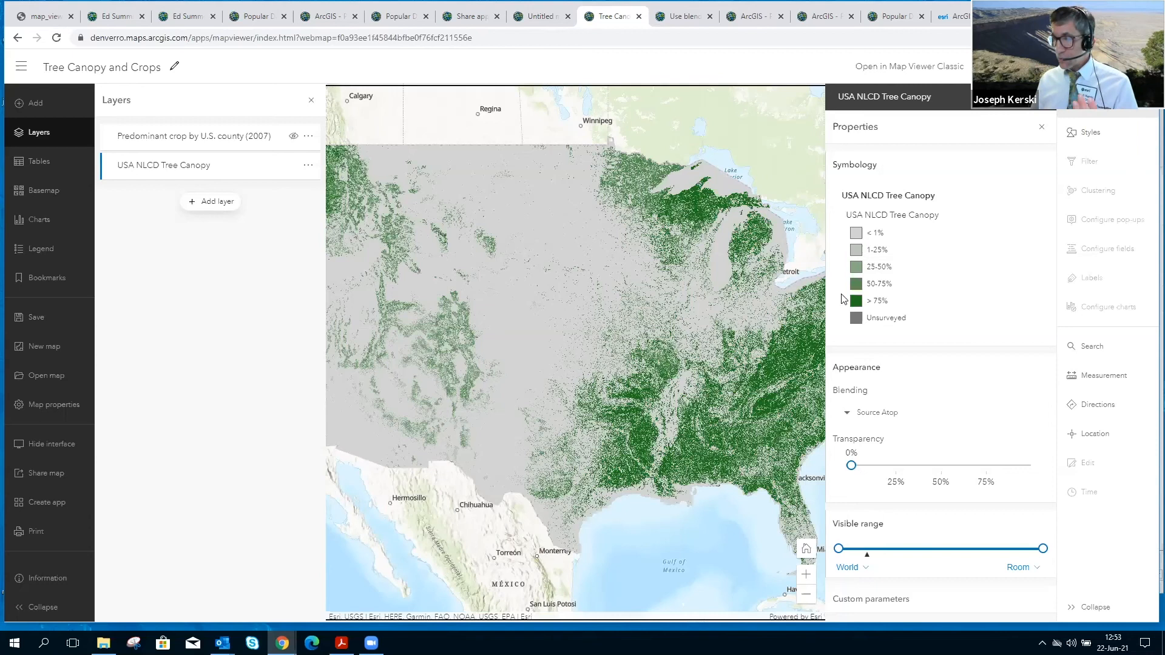
{"action": "left_click_drag", "start_coordinate": [587, 367], "coordinate": [522, 347]}
{"action": "left_click_drag", "start_coordinate": [626, 377], "coordinate": [679, 388]}
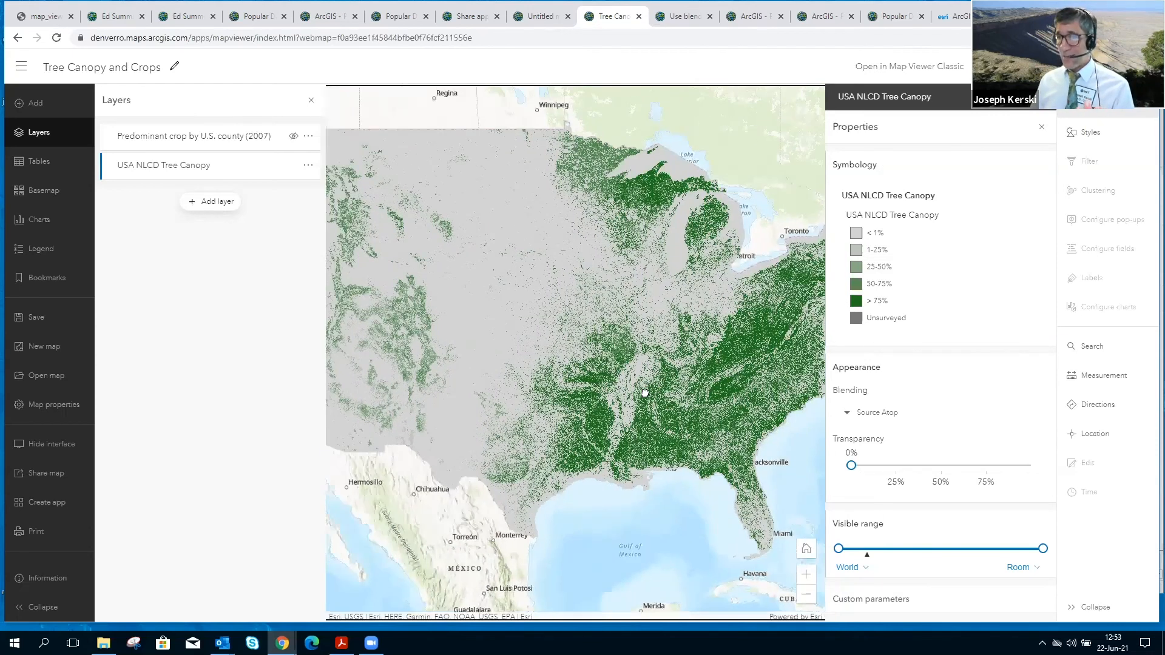
{"action": "left_click_drag", "start_coordinate": [671, 400], "coordinate": [634, 422]}
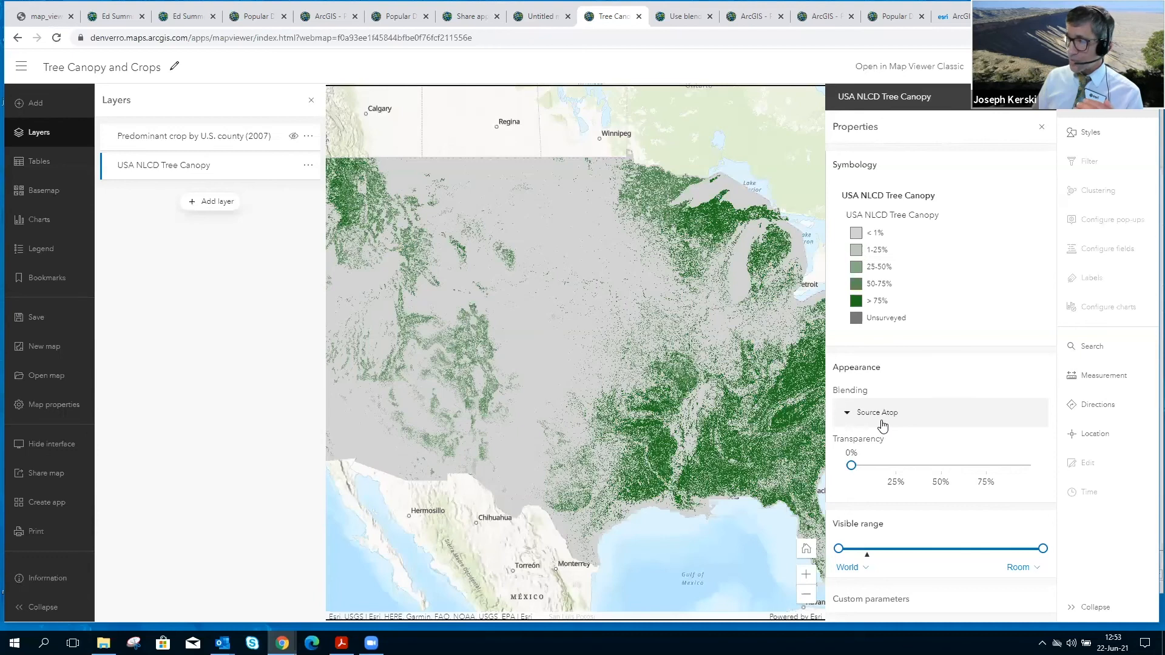
- Make the Predominant crop by U.S. county (2007) layer visible and inspect how it combines with the tree canopy in the Midwest
{"action": "left_click", "coordinate": [294, 138]}
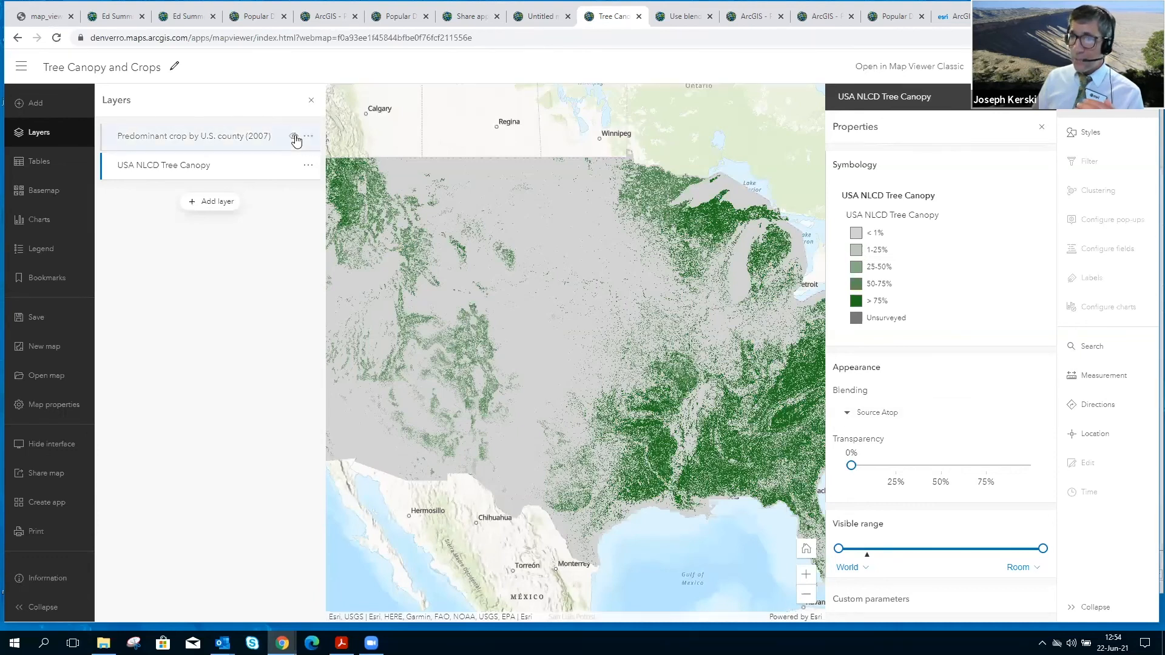
{"action": "left_click", "coordinate": [294, 137]}
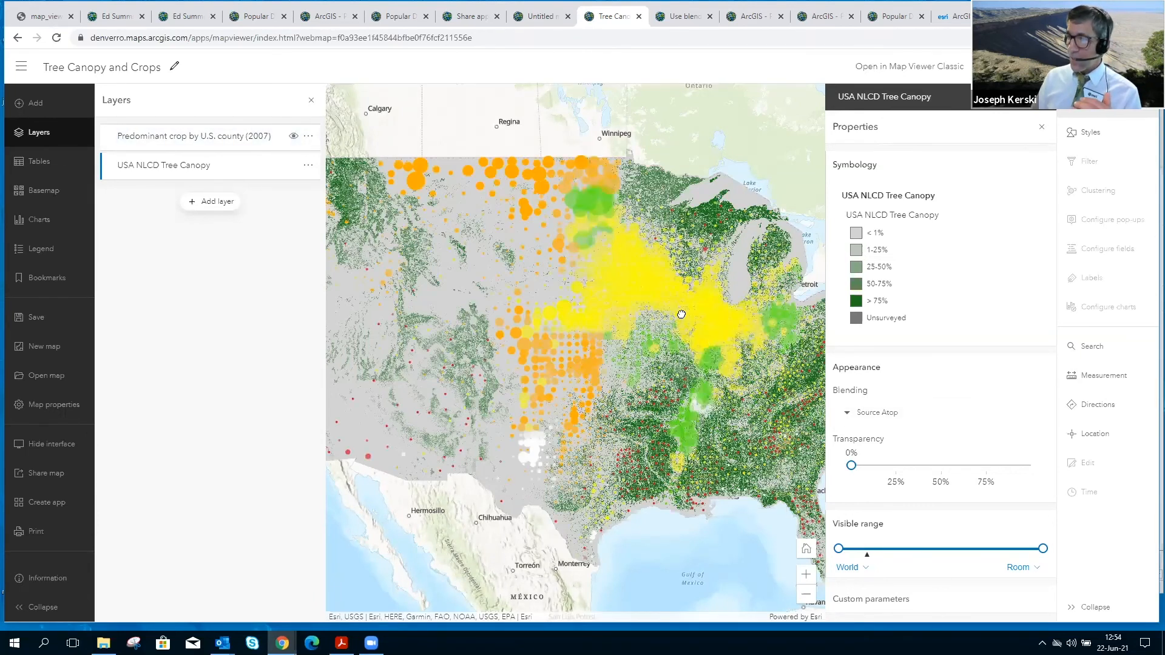
{"action": "scroll", "coordinate": [681, 314], "scroll_direction": "up", "scroll_amount": 3}
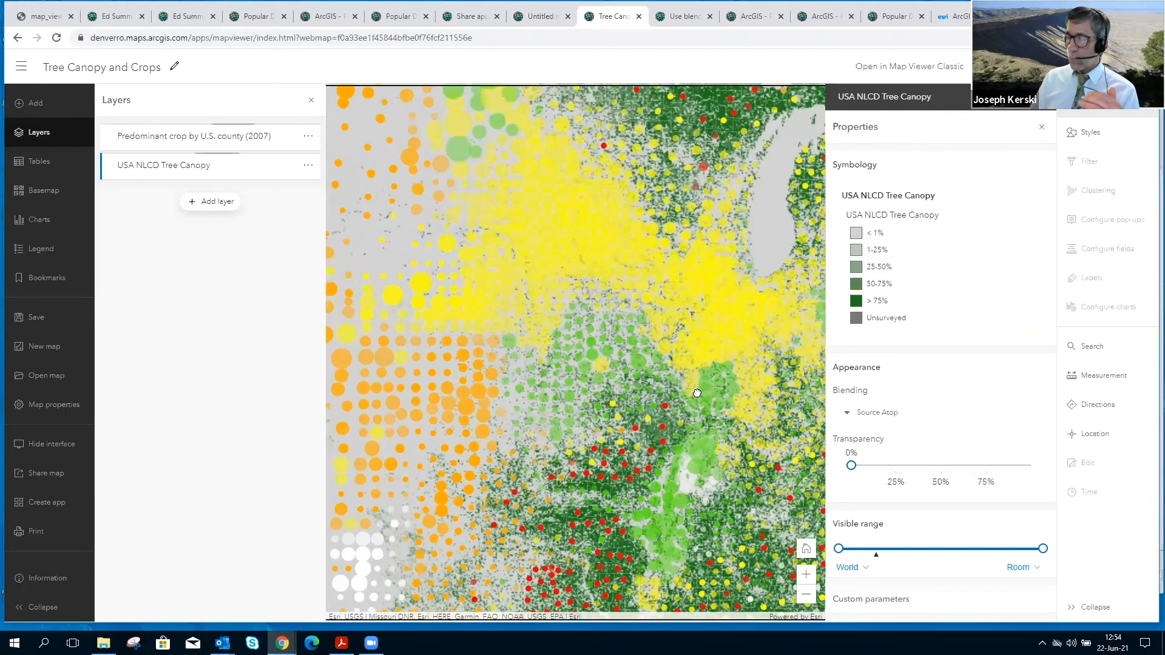
{"action": "left_click_drag", "start_coordinate": [697, 394], "coordinate": [697, 392]}
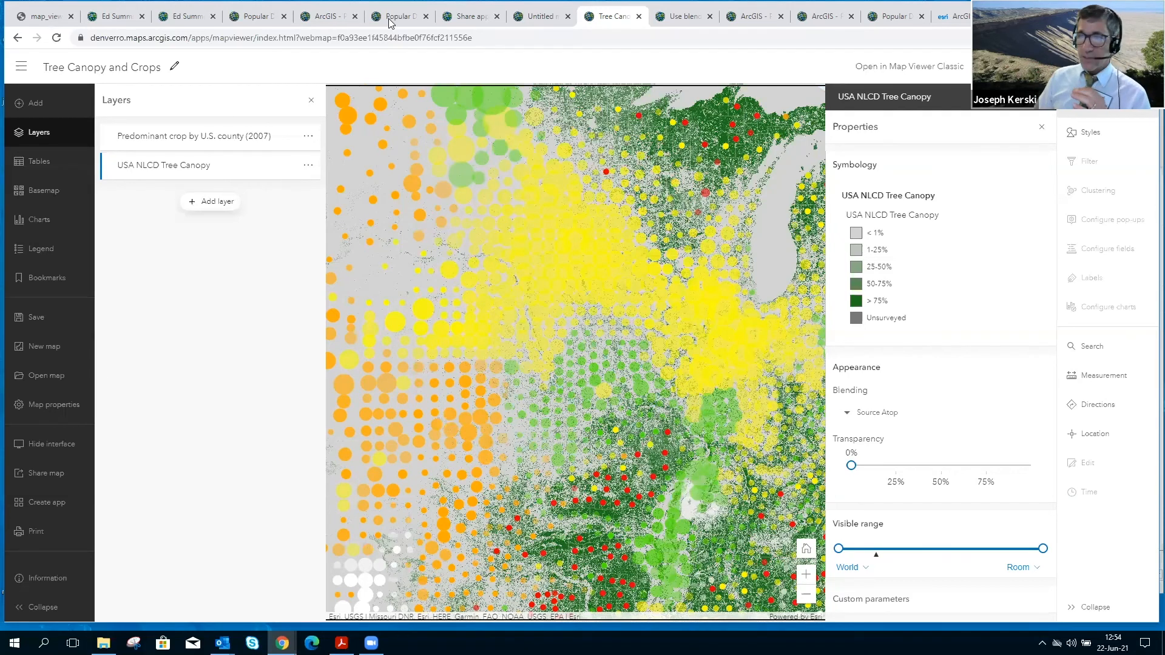
- Open the Use blend modes help page and look through the instructions and the lighten, darken and contrast mode descriptions
{"action": "left_click", "coordinate": [674, 17]}
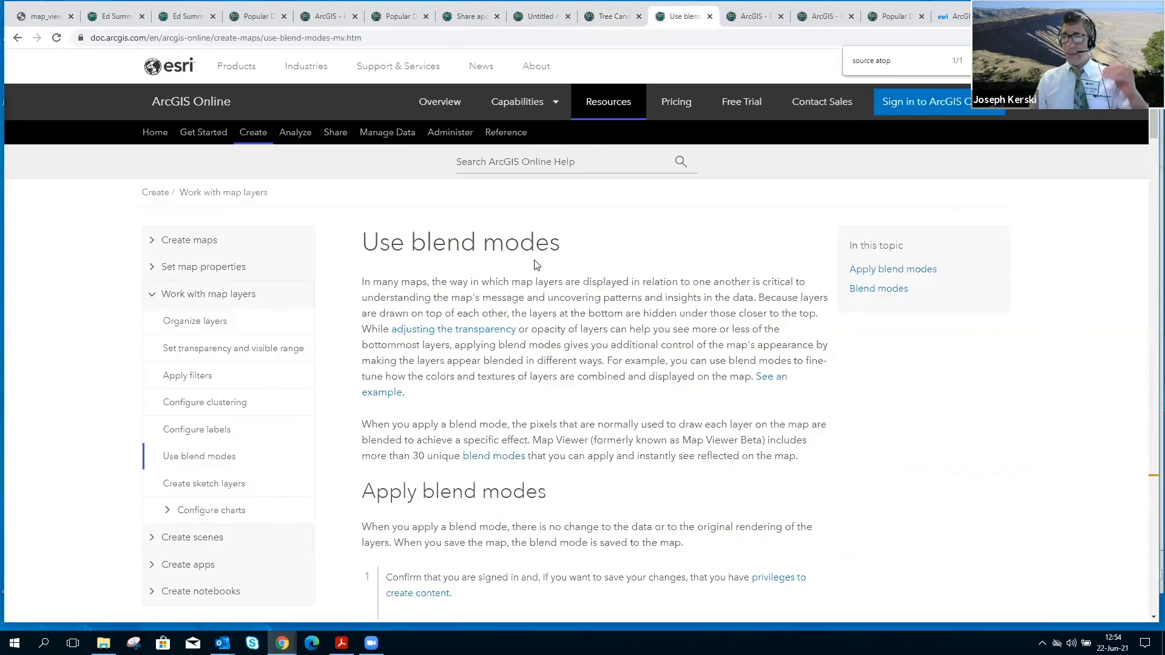
{"action": "scroll", "coordinate": [535, 265], "scroll_direction": "down", "scroll_amount": 12}
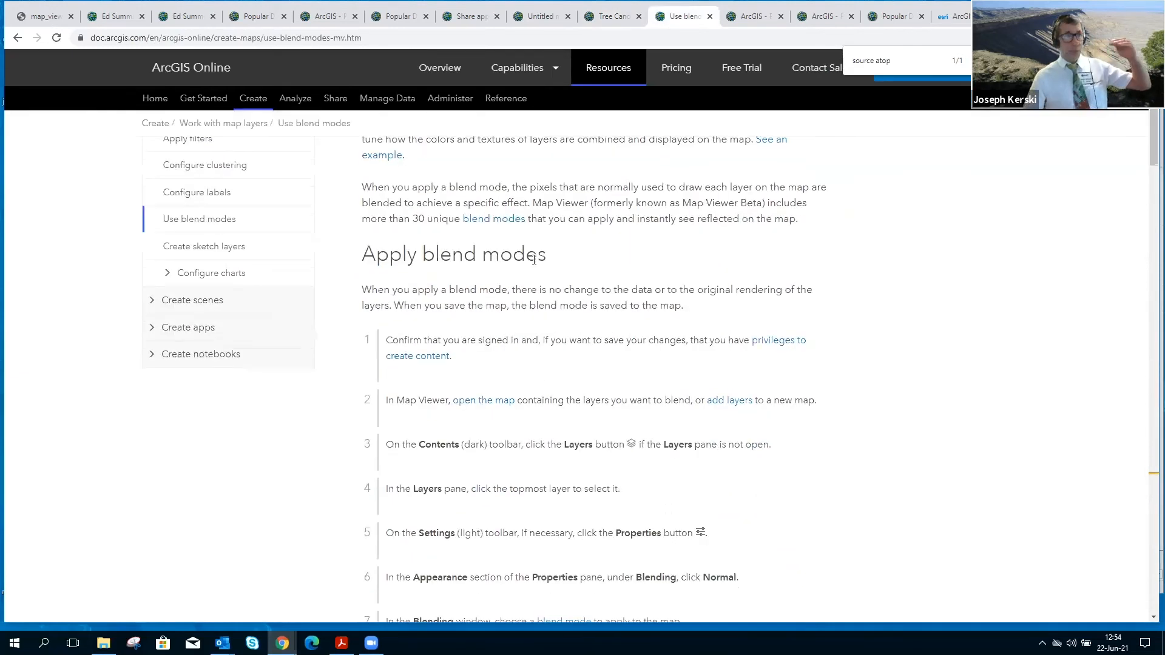
{"action": "scroll", "coordinate": [534, 258], "scroll_direction": "down", "scroll_amount": 14}
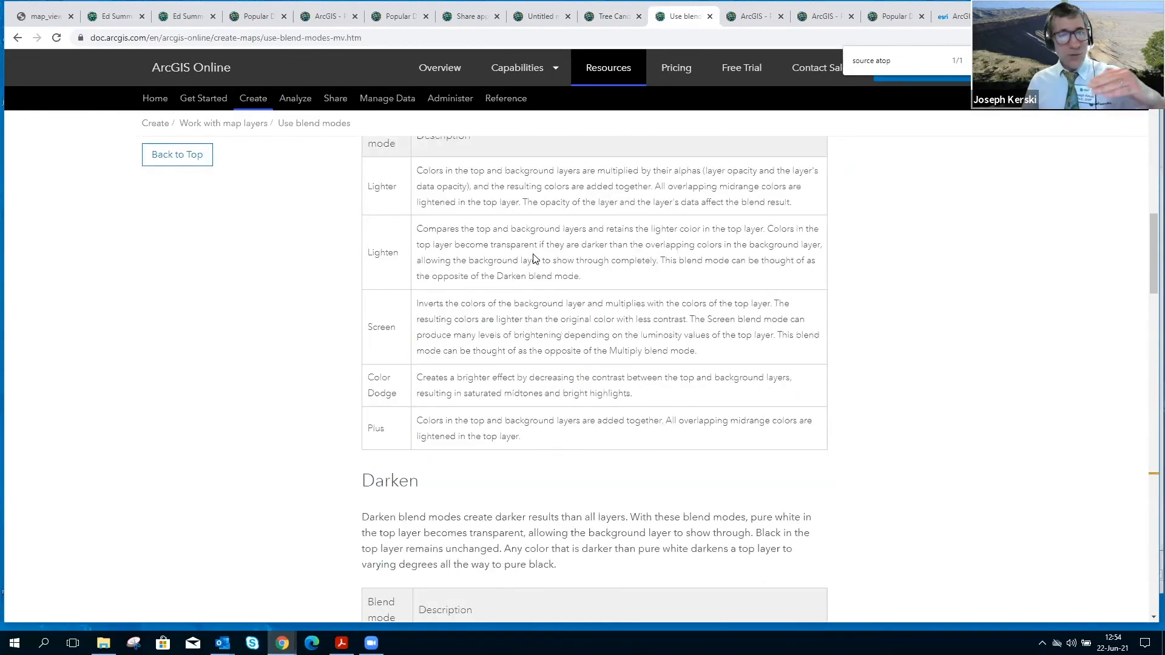
{"action": "scroll", "coordinate": [533, 254], "scroll_direction": "down", "scroll_amount": 3}
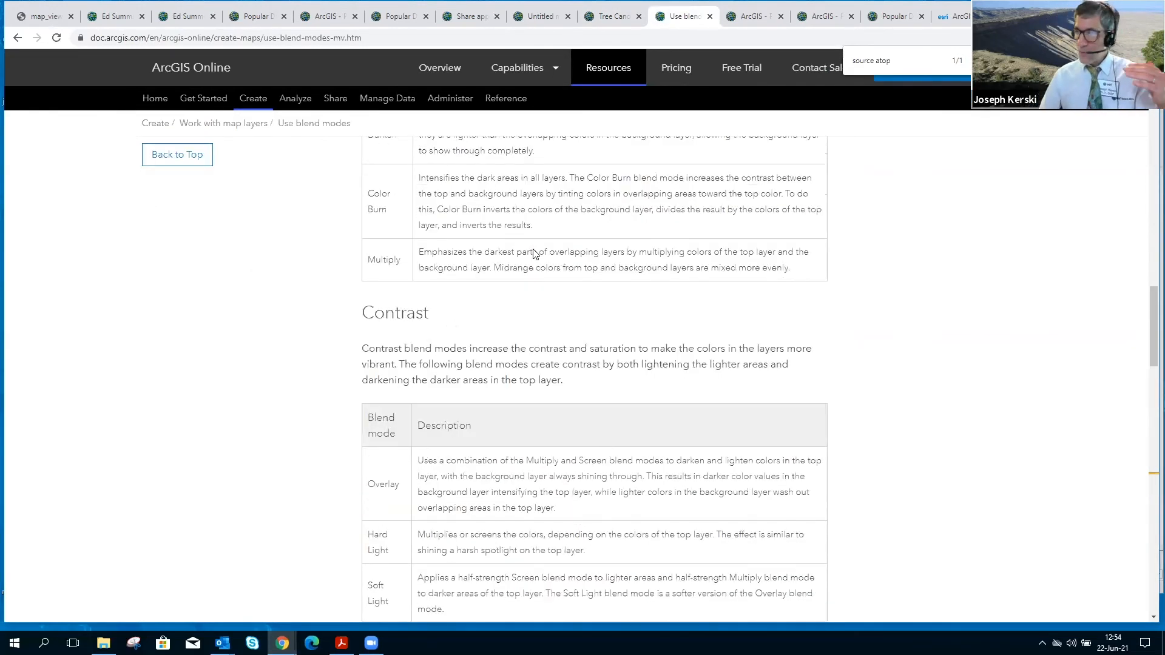
{"action": "scroll", "coordinate": [534, 254], "scroll_direction": "up", "scroll_amount": 10}
{"action": "scroll", "coordinate": [565, 233], "scroll_direction": "up", "scroll_amount": 10}
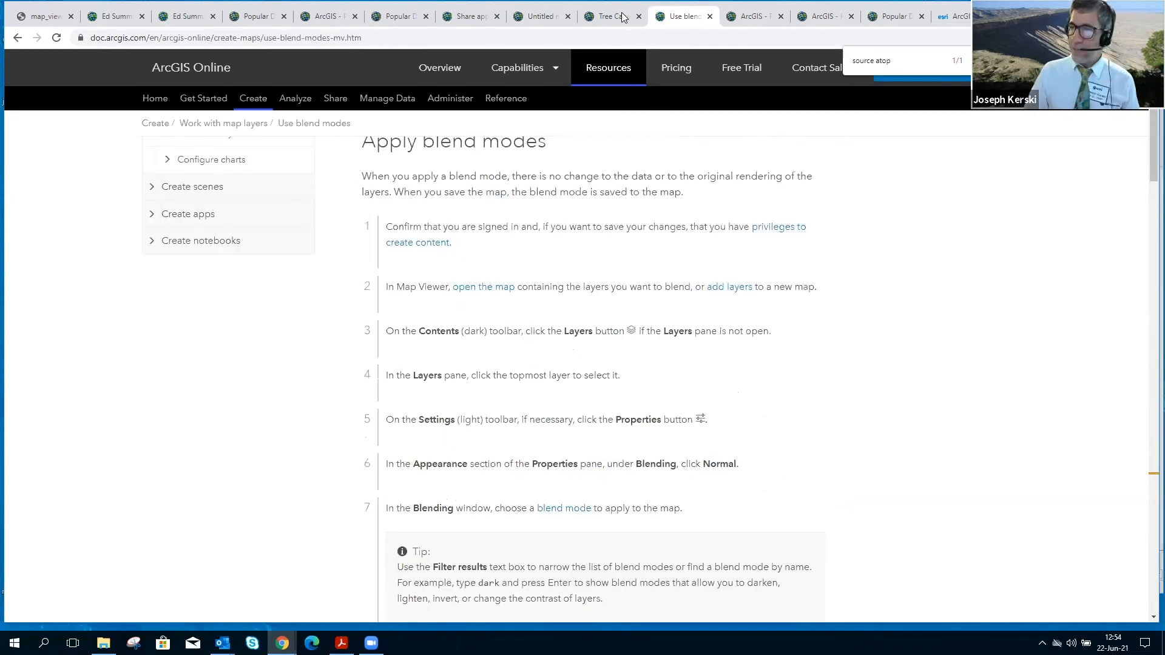
- Switch back to the Shoes map
{"action": "key", "text": "ctrl+shift+Tab"}
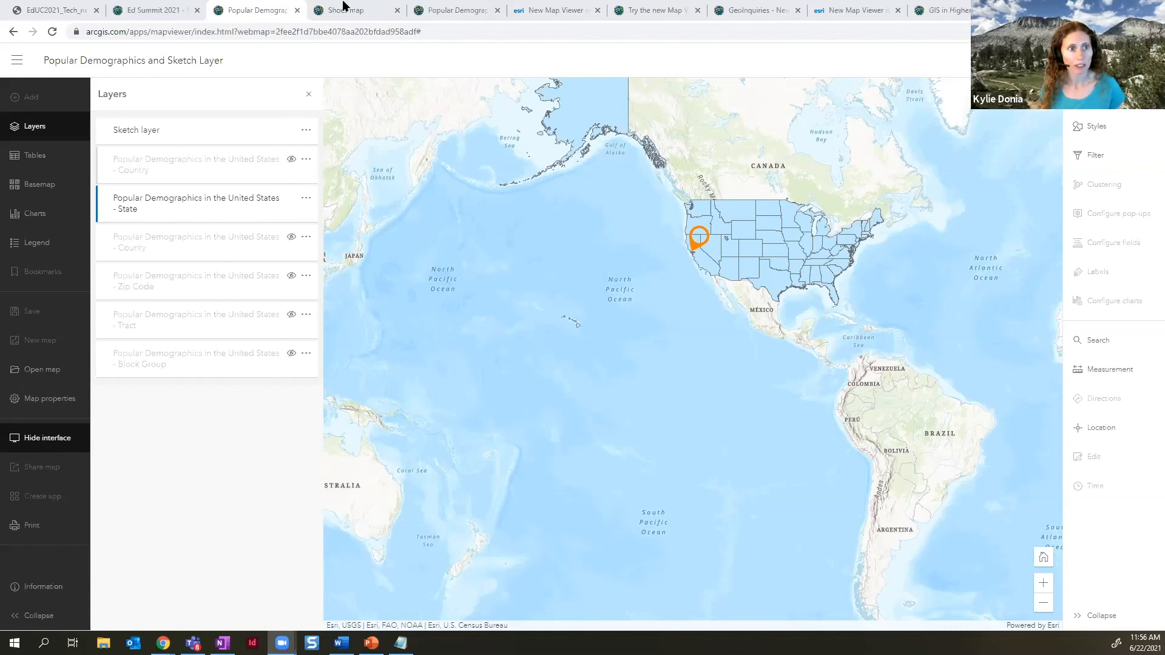
{"action": "left_click", "coordinate": [356, 14]}
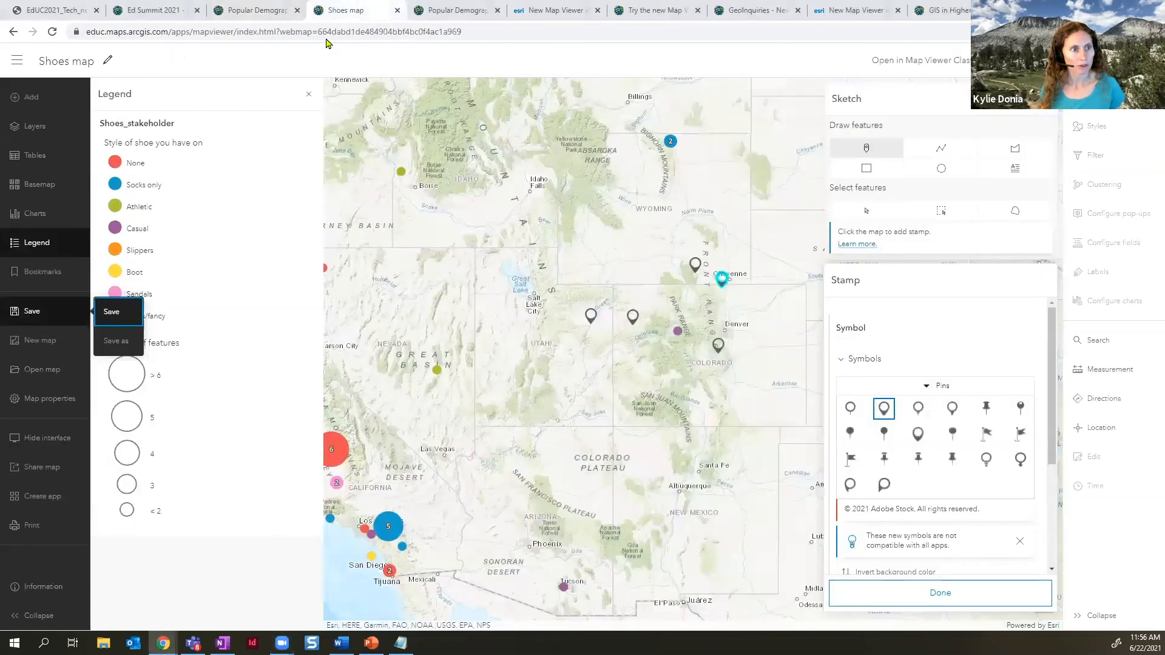
- Add the Shoes_stakeholder layer to a new group in the map's layer list
{"action": "left_click", "coordinate": [27, 127]}
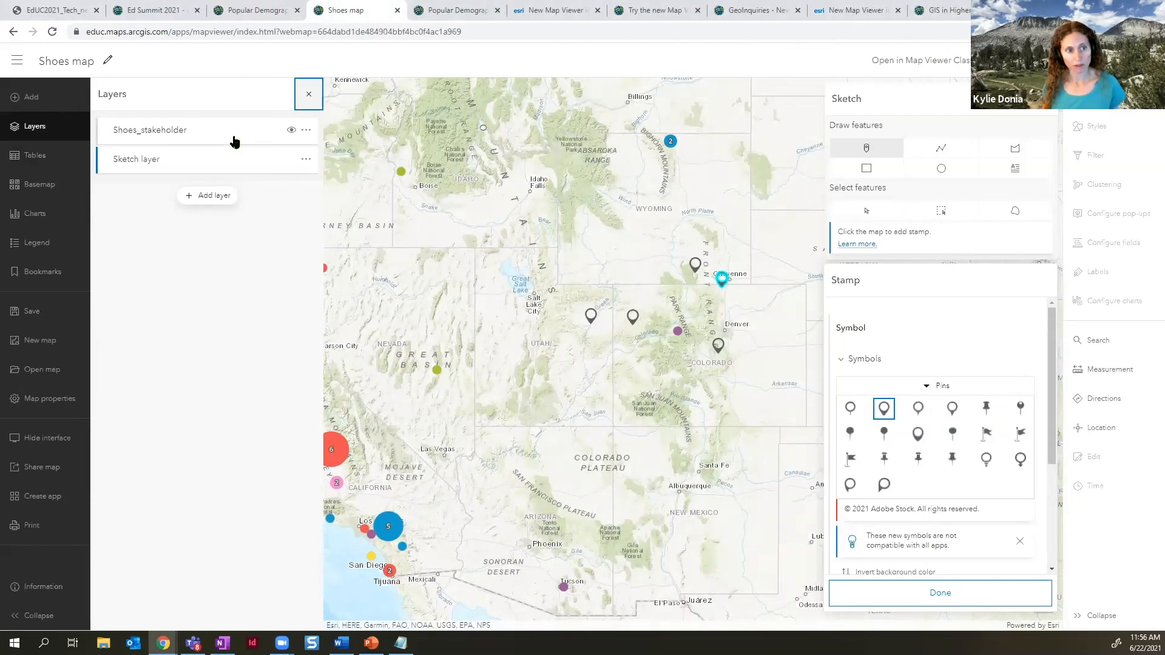
{"action": "left_click", "coordinate": [306, 130]}
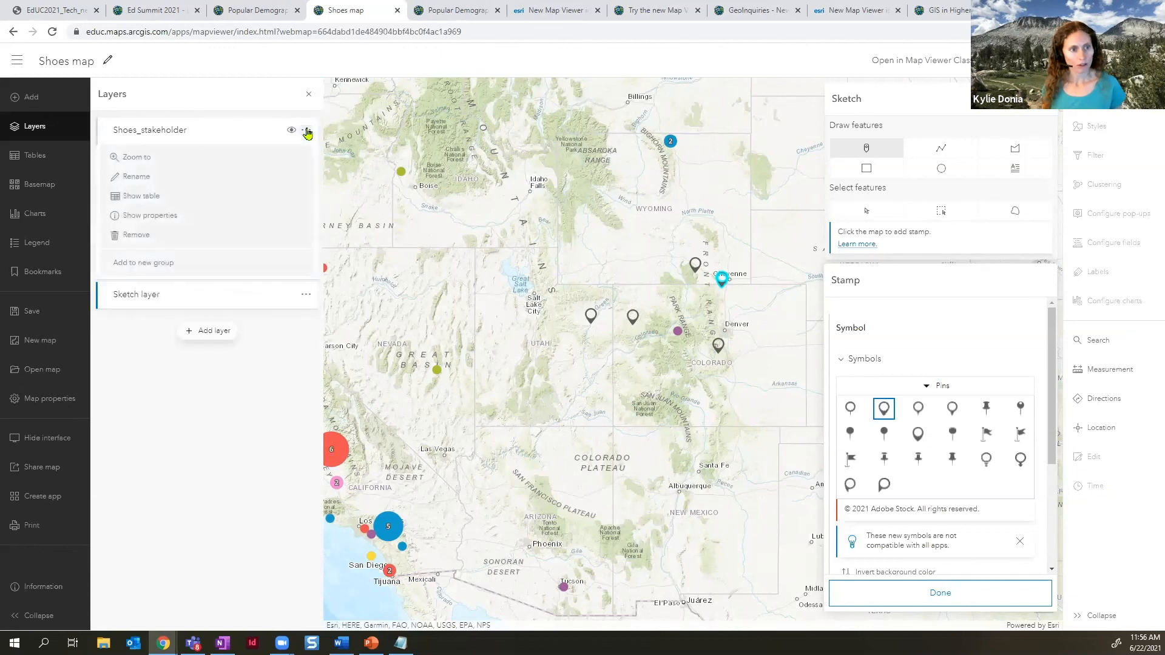
{"action": "left_click", "coordinate": [161, 263]}
{"action": "left_click", "coordinate": [105, 130]}
{"action": "left_click", "coordinate": [106, 131]}
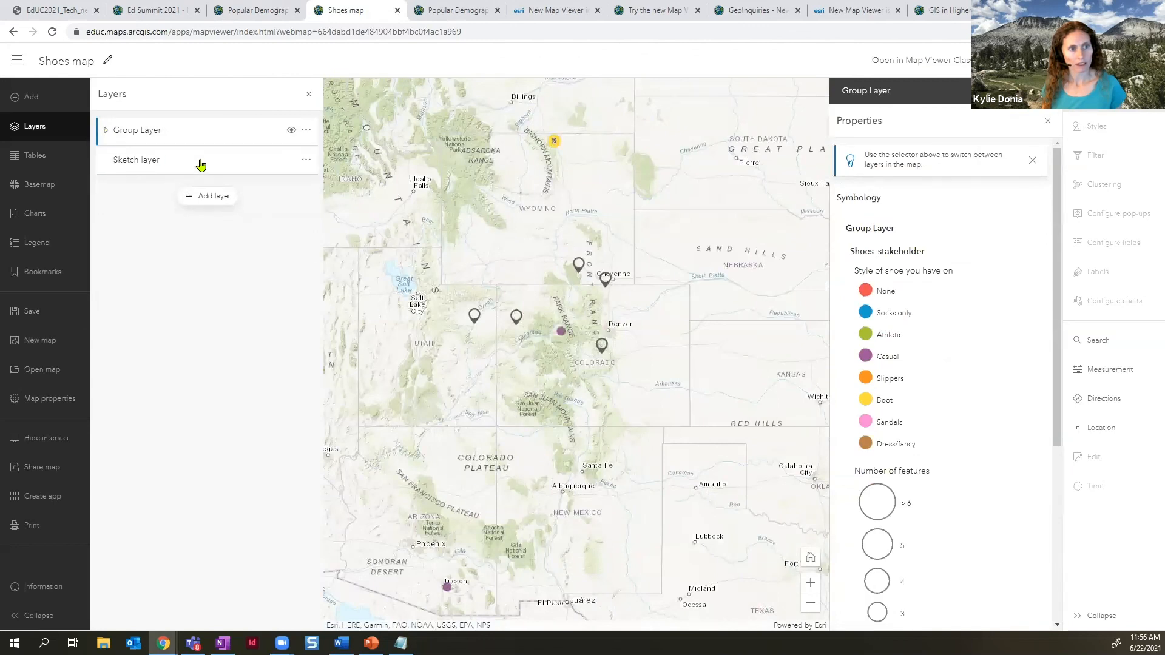
- Move the Sketch layer into the existing Group Layer
{"action": "left_click", "coordinate": [306, 162]}
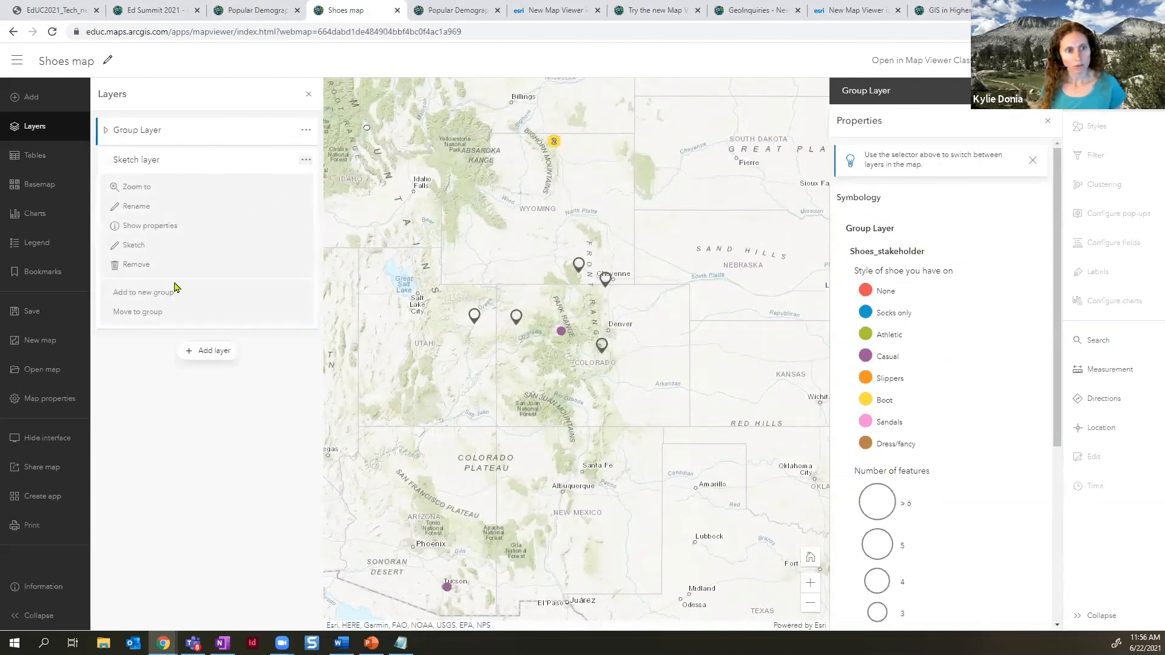
{"action": "left_click", "coordinate": [149, 314]}
{"action": "left_click", "coordinate": [139, 195]}
{"action": "left_click", "coordinate": [273, 223]}
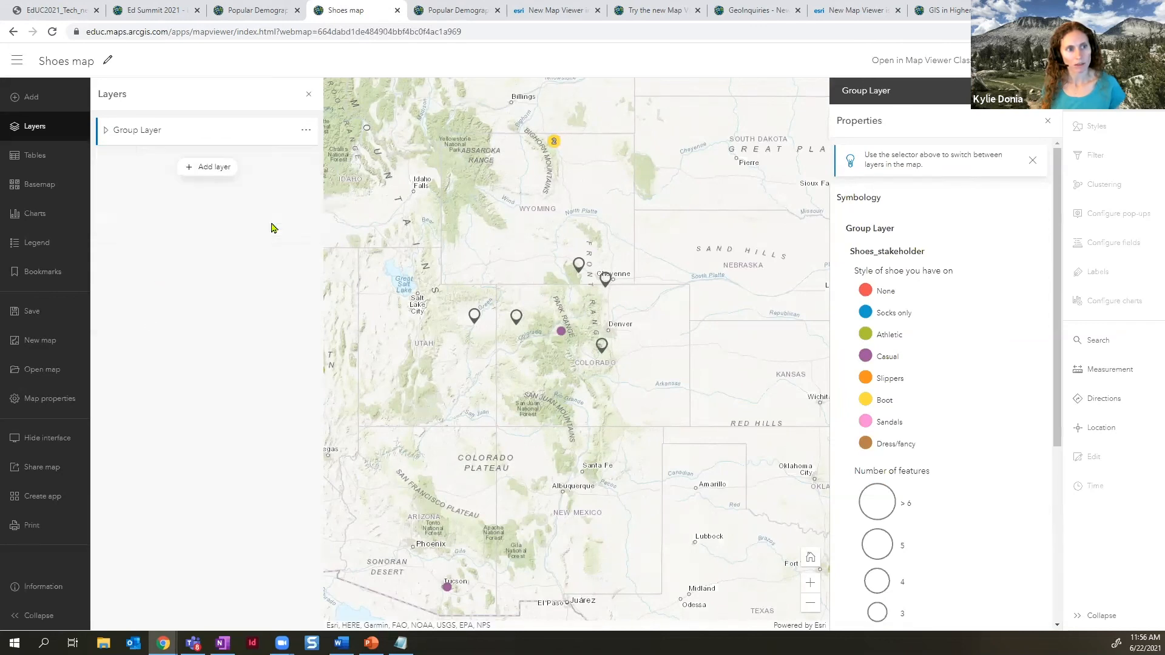
- Expand the Group Layer, switch its visibility off and back on, and close its properties
{"action": "left_click", "coordinate": [106, 131]}
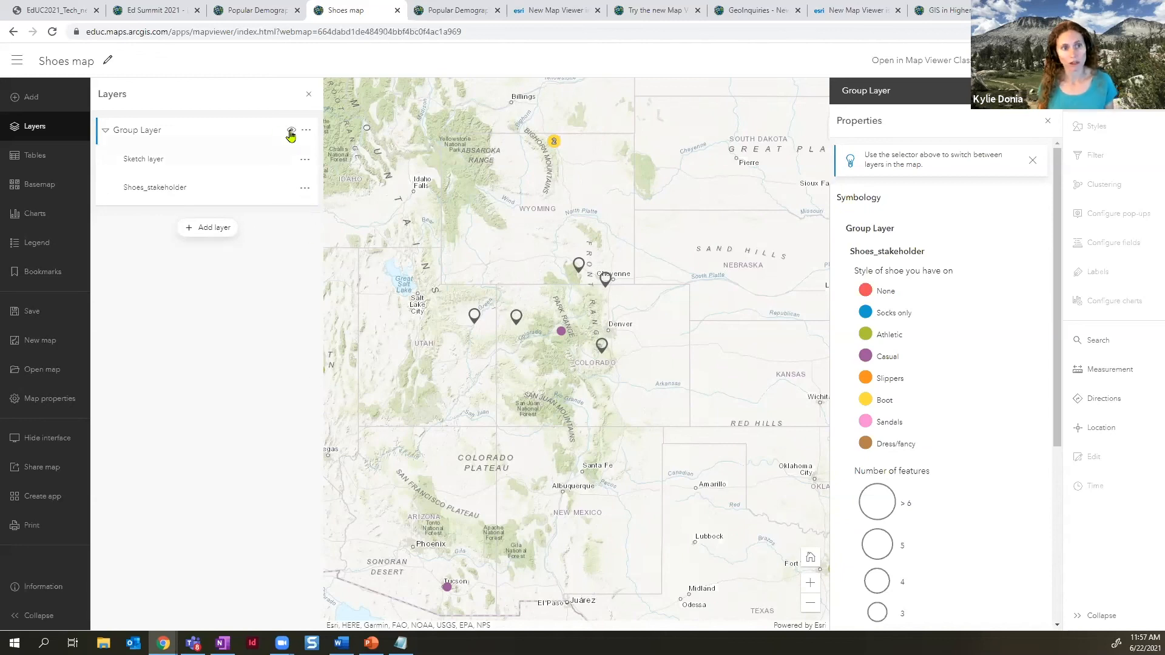
{"action": "left_click", "coordinate": [291, 133]}
{"action": "left_click", "coordinate": [291, 134]}
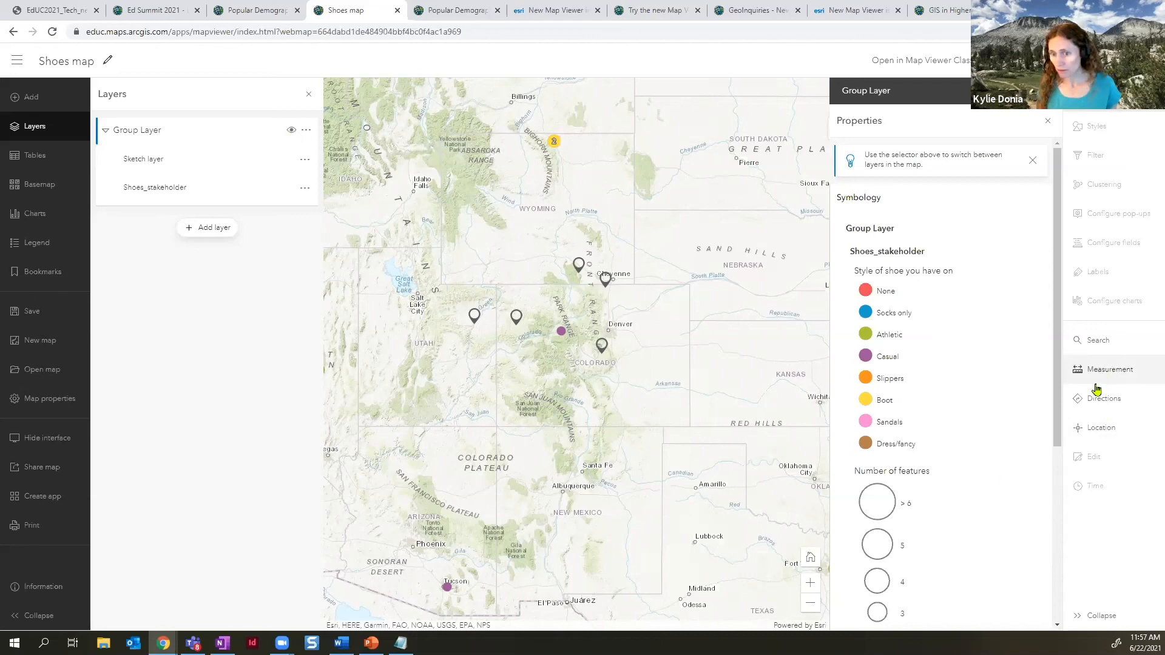
{"action": "left_click", "coordinate": [1048, 121]}
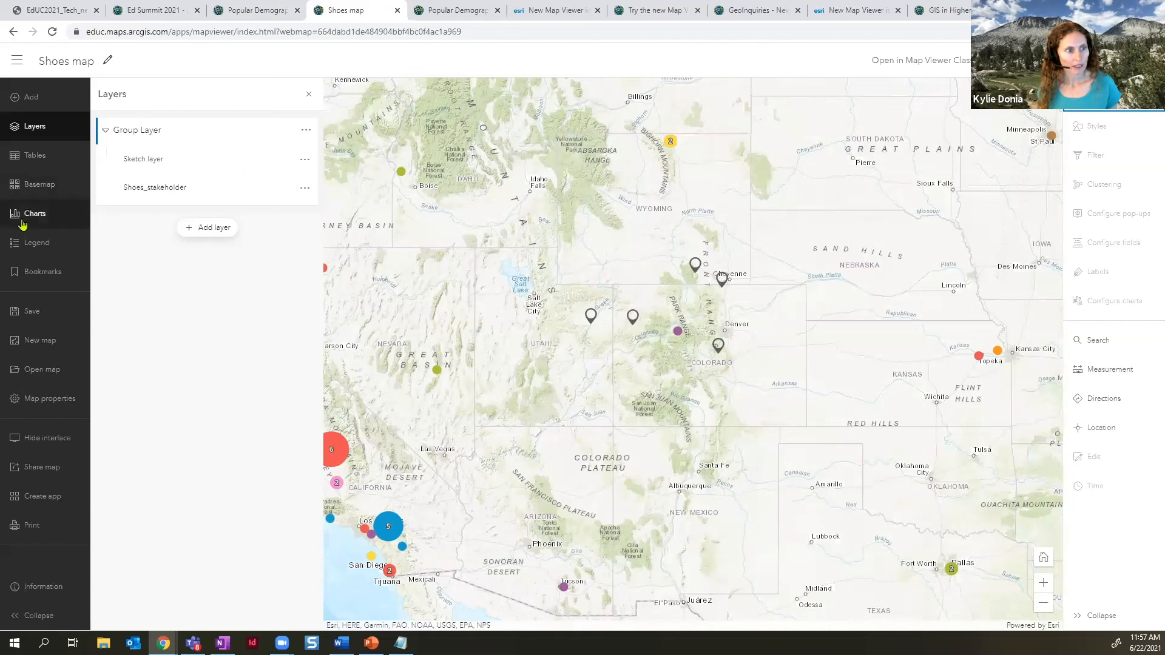
- Add a bar chart to the Shoes_stakeholder layer
{"action": "left_click", "coordinate": [161, 197]}
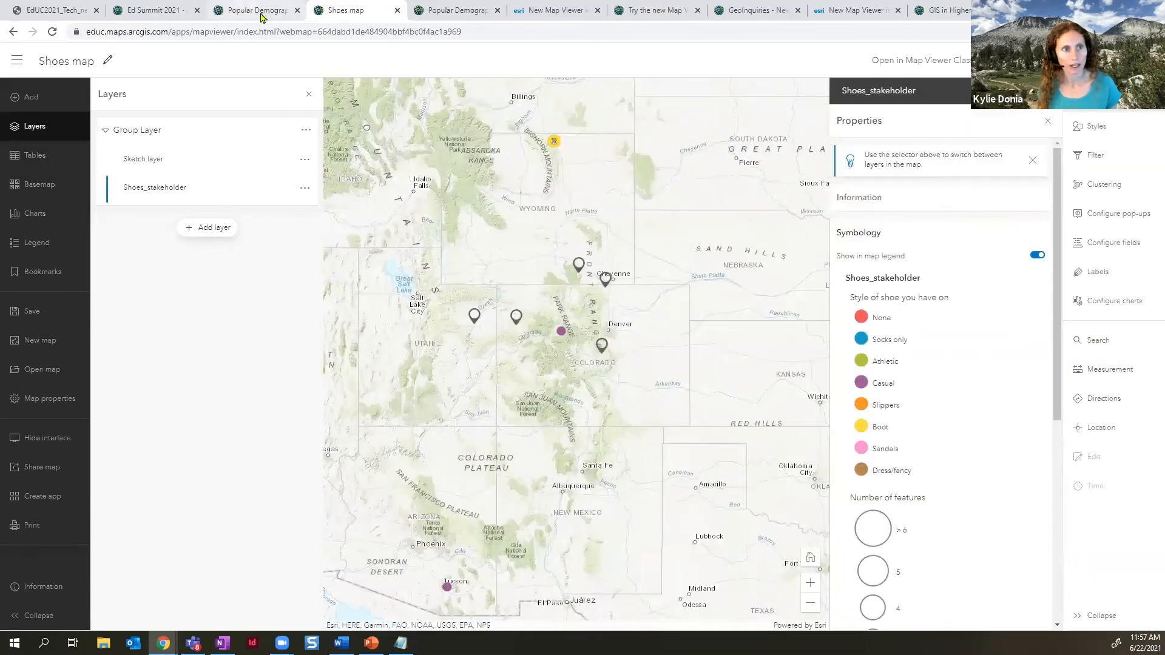
{"action": "left_click", "coordinate": [1108, 304]}
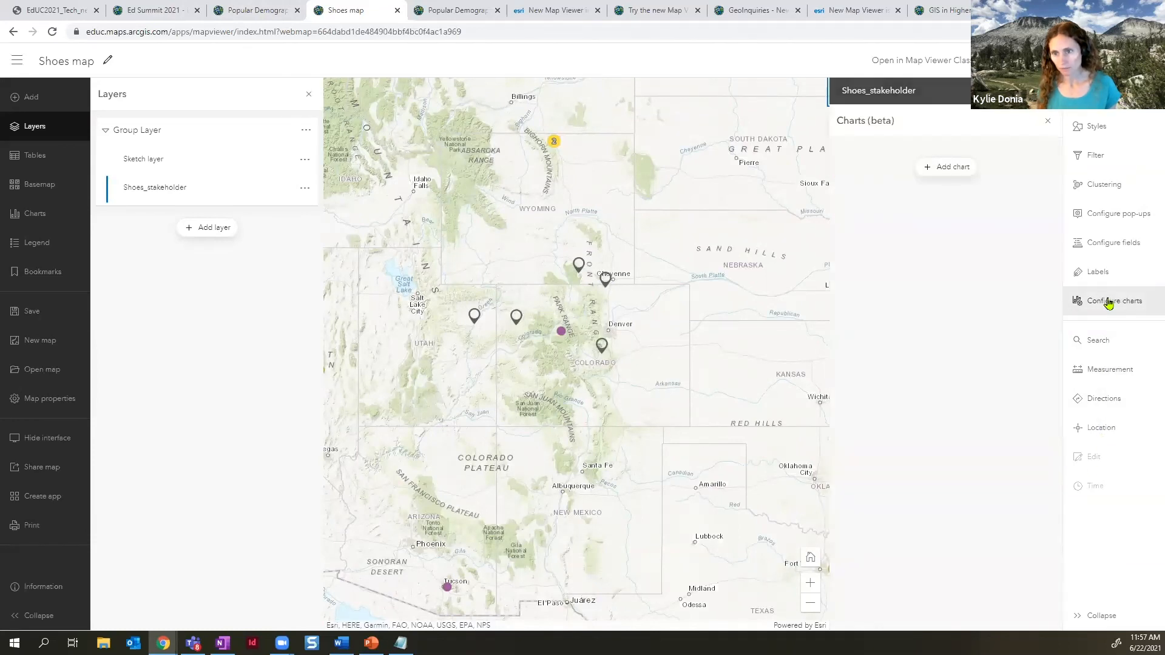
{"action": "left_click", "coordinate": [952, 168]}
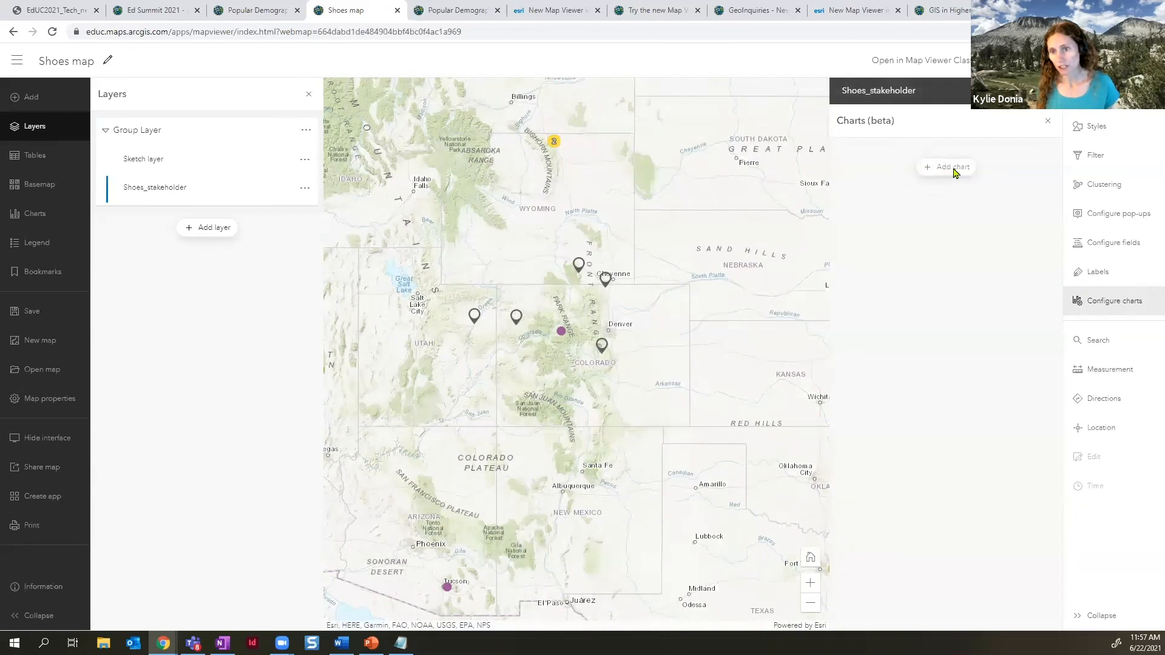
{"action": "left_click", "coordinate": [945, 241]}
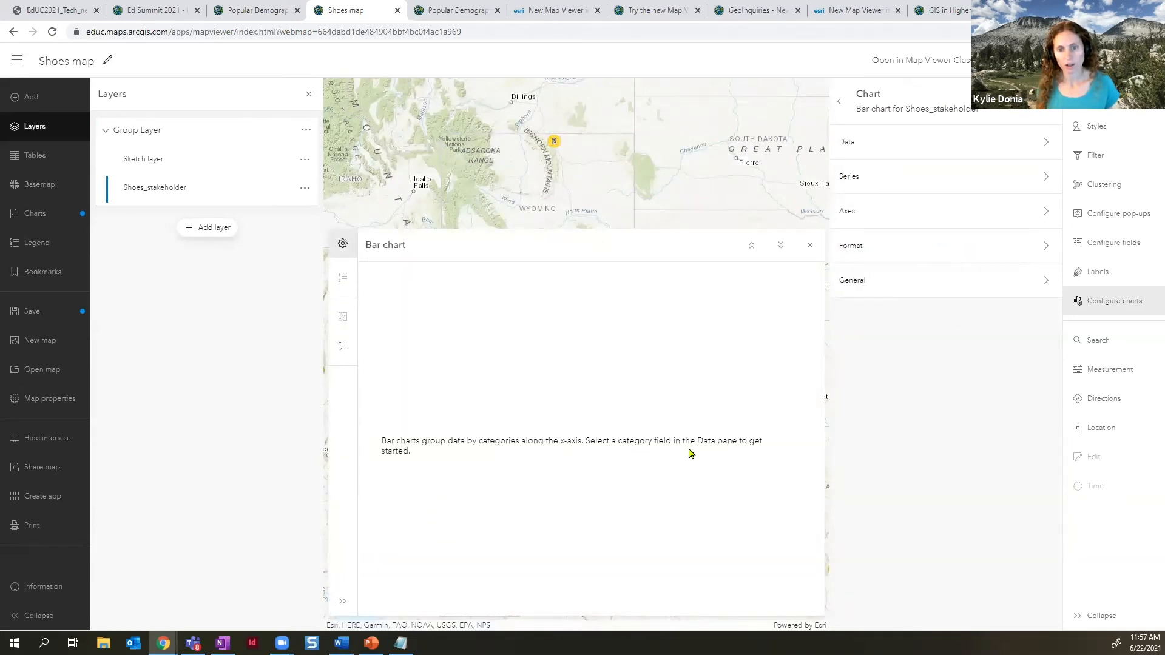
- Set the bar chart's category field to Style of shoe you have on
{"action": "left_click", "coordinate": [893, 151]}
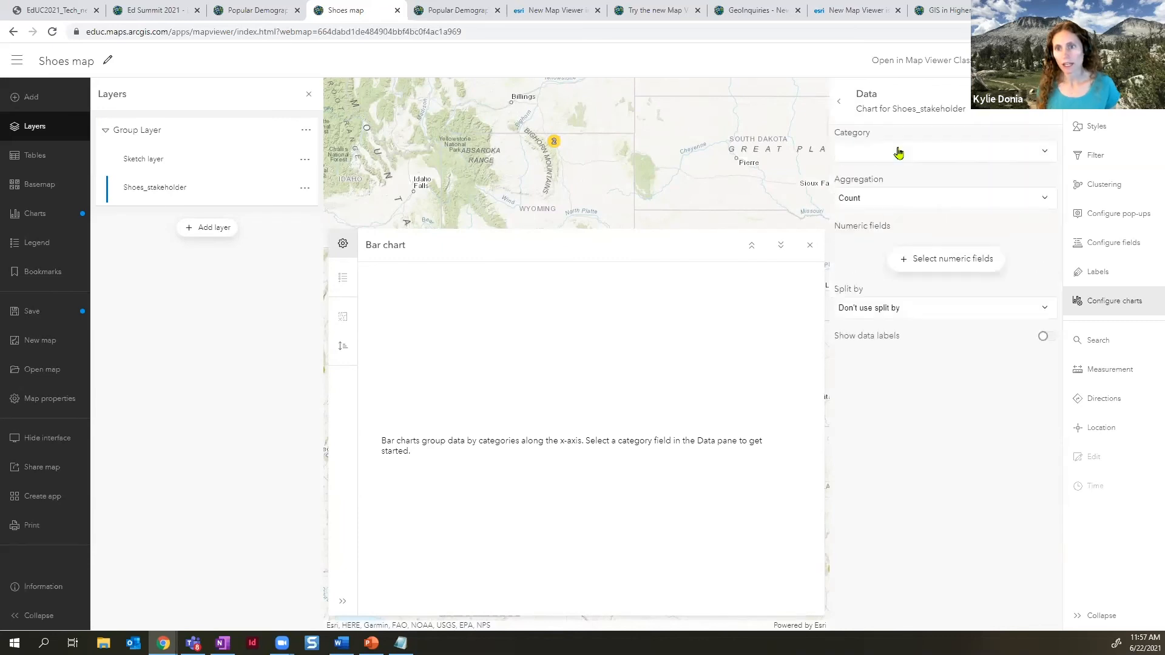
{"action": "left_click", "coordinate": [893, 154]}
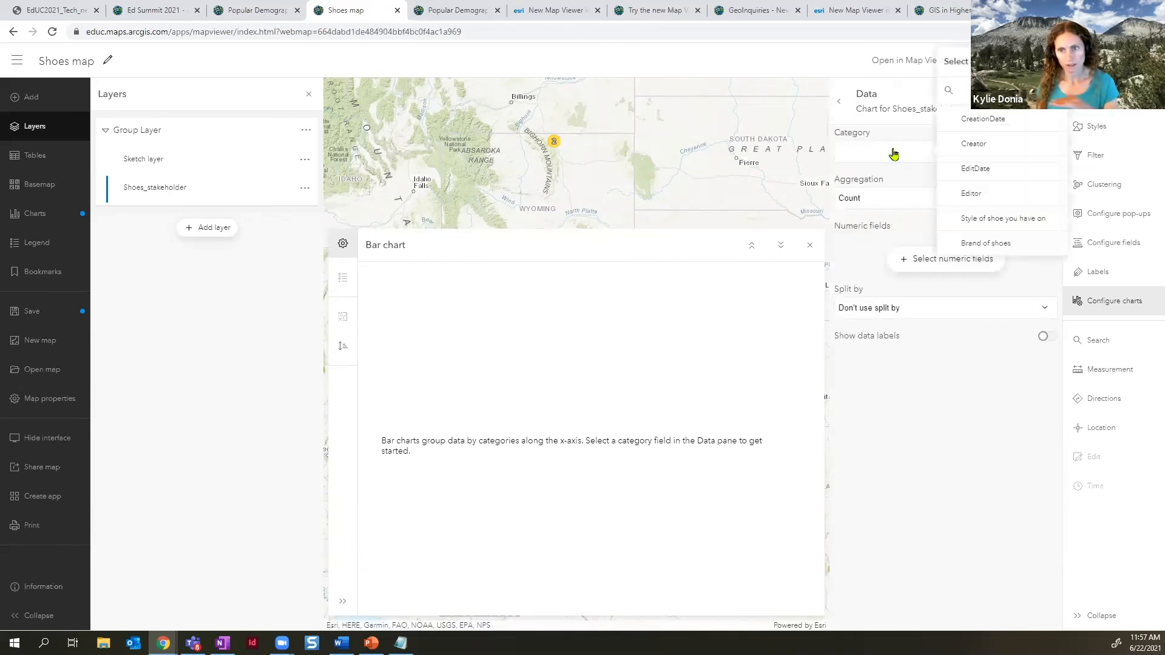
{"action": "left_click", "coordinate": [1007, 220]}
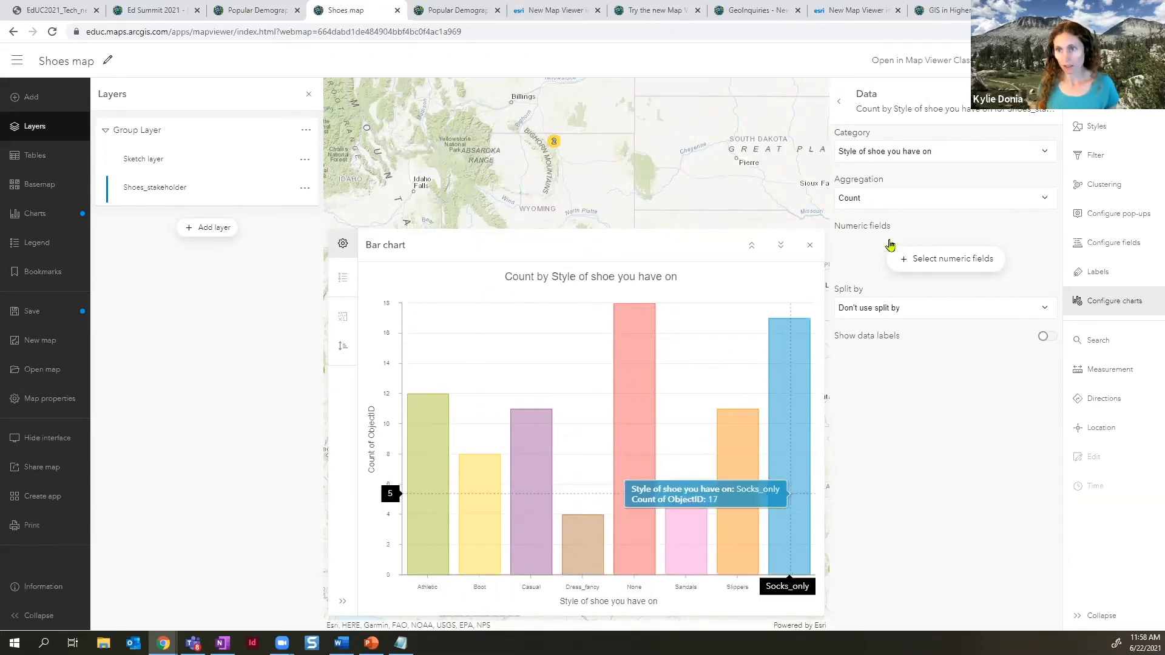
- Switch to the EdUC2021_Tech_newMapViewer.pdf slides and find the Learn more slide with its resource links
{"action": "left_click", "coordinate": [53, 20]}
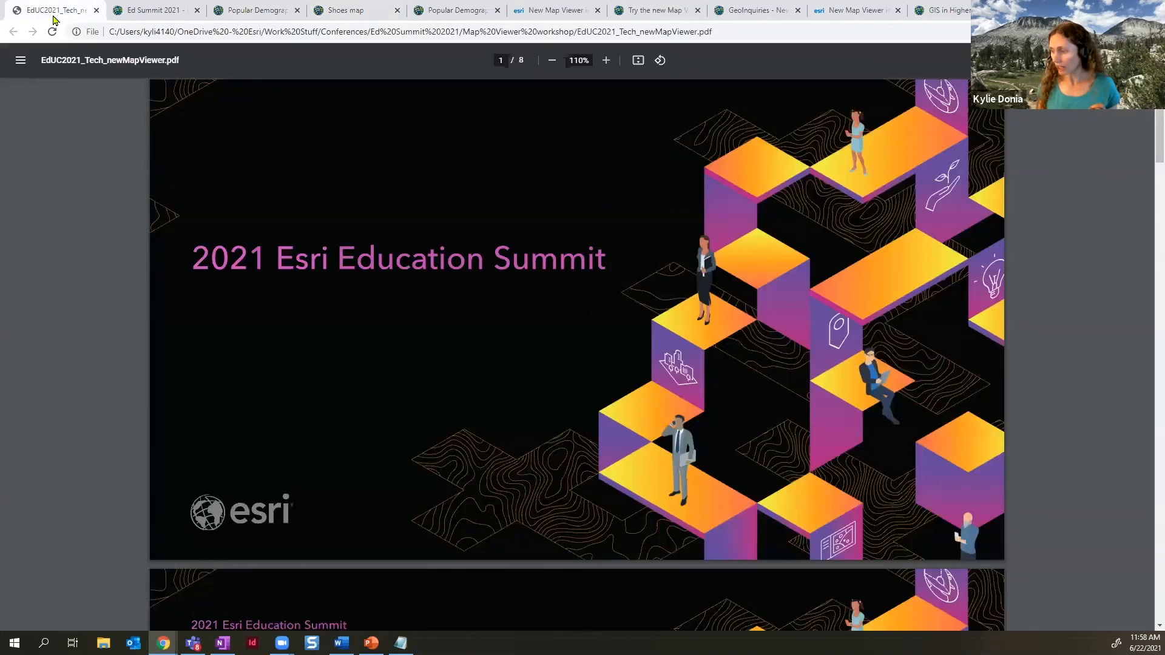
{"action": "scroll", "coordinate": [383, 321], "scroll_direction": "down", "scroll_amount": 10}
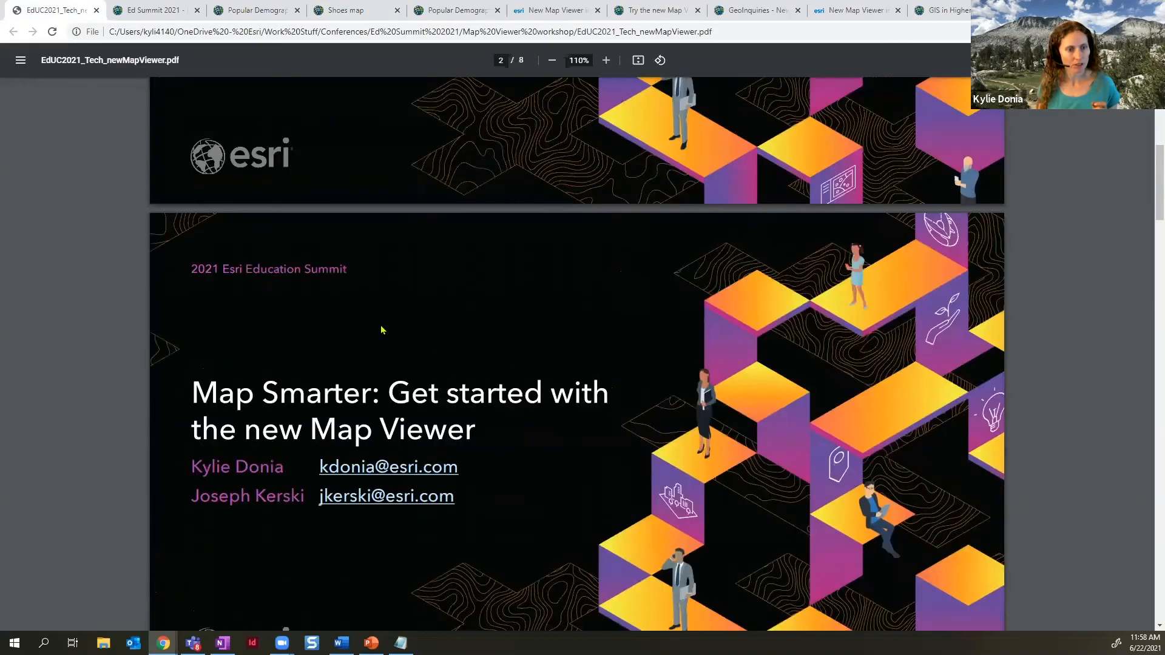
{"action": "scroll", "coordinate": [376, 320], "scroll_direction": "down", "scroll_amount": 20}
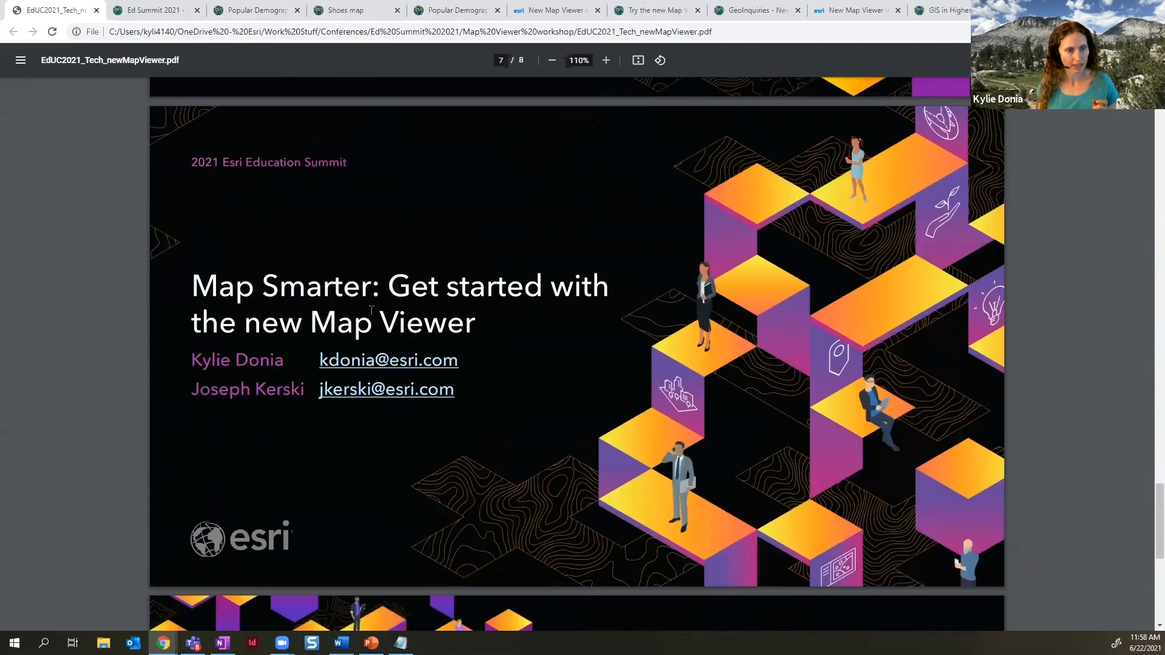
{"action": "scroll", "coordinate": [371, 310], "scroll_direction": "up", "scroll_amount": 5}
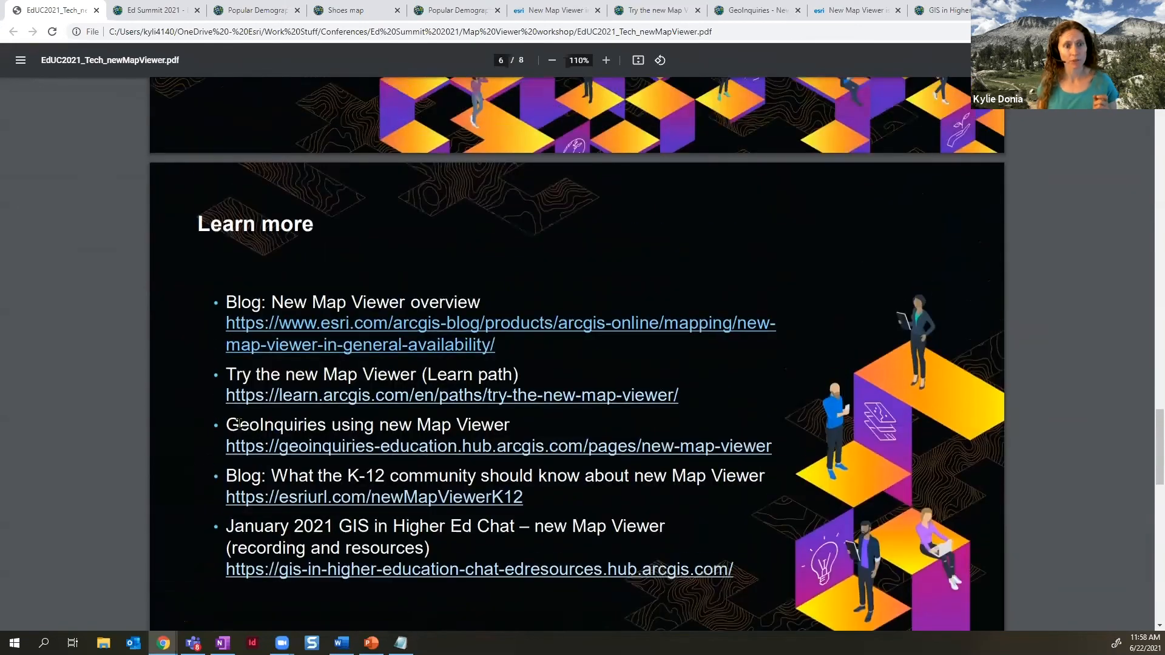